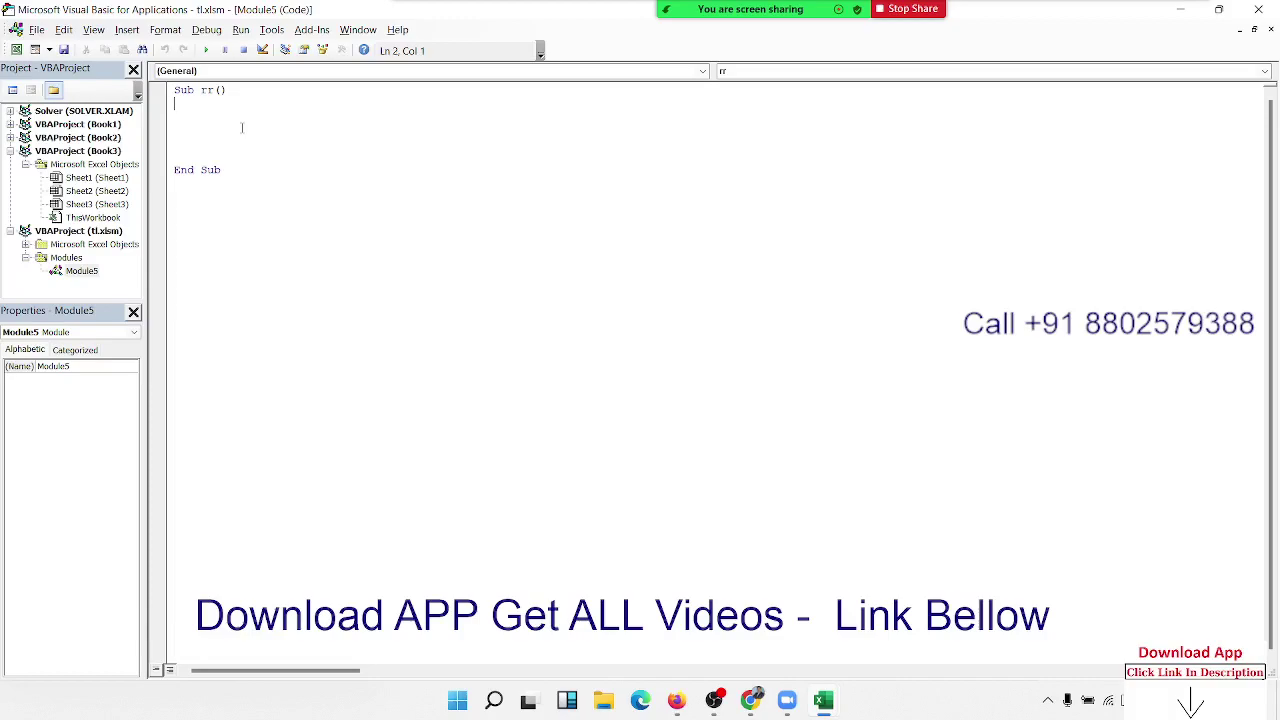
# Step: Write a Workbooks.Add statement in Sub rr, removing the blank line, then switch to Excel's Book3
pyautogui.write('workbook')
pyautogui.write('s.a')
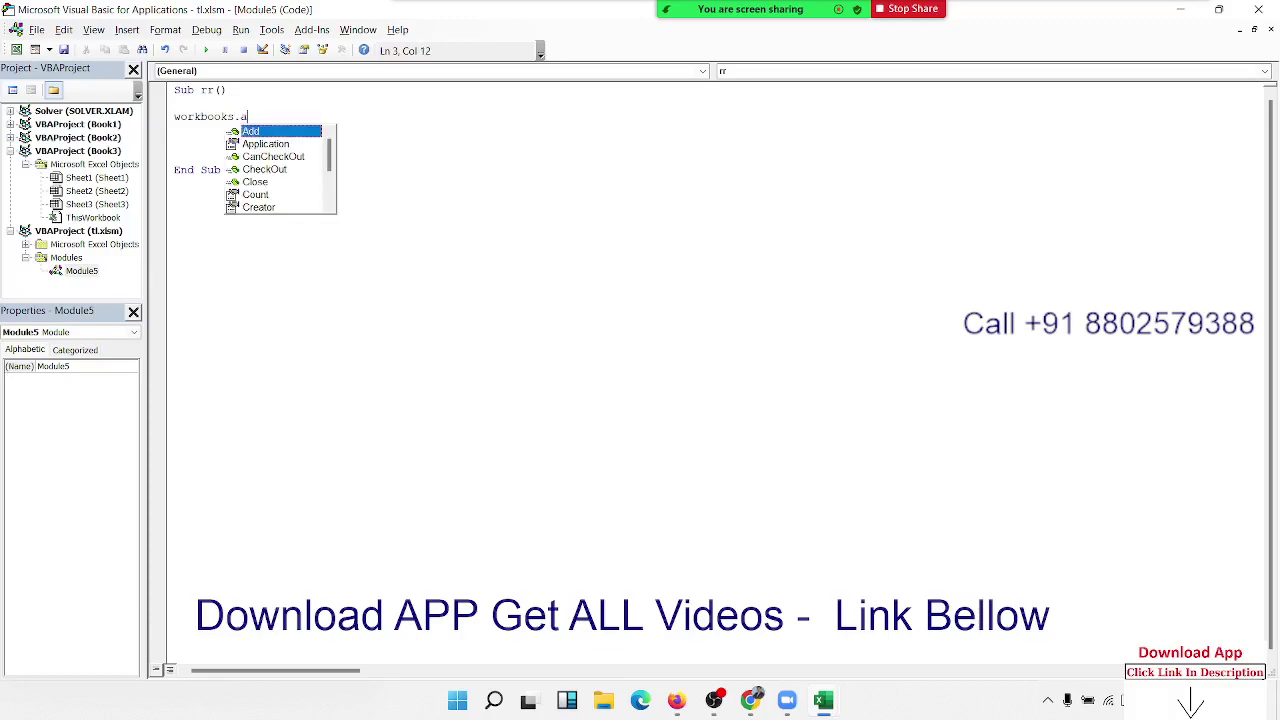
pyautogui.write('dd')
pyautogui.press('Return')
pyautogui.press('BackSpace')
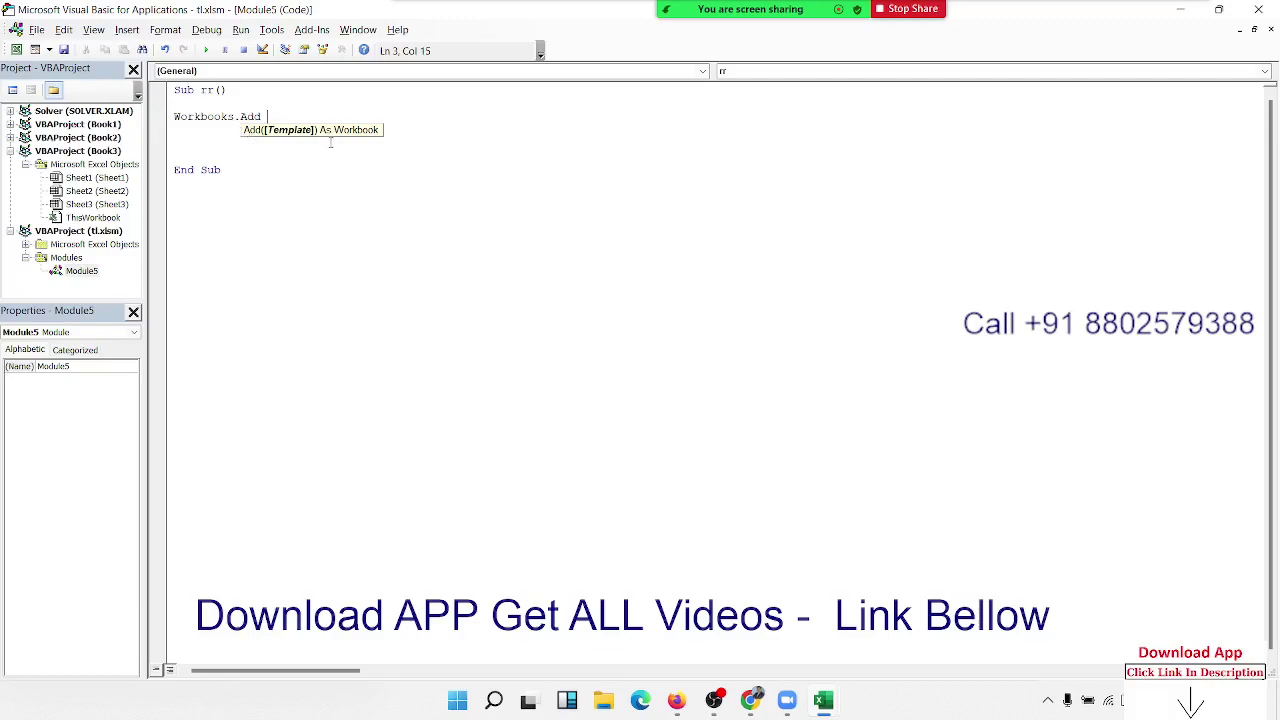
pyautogui.hotkey('alt', 'F11')
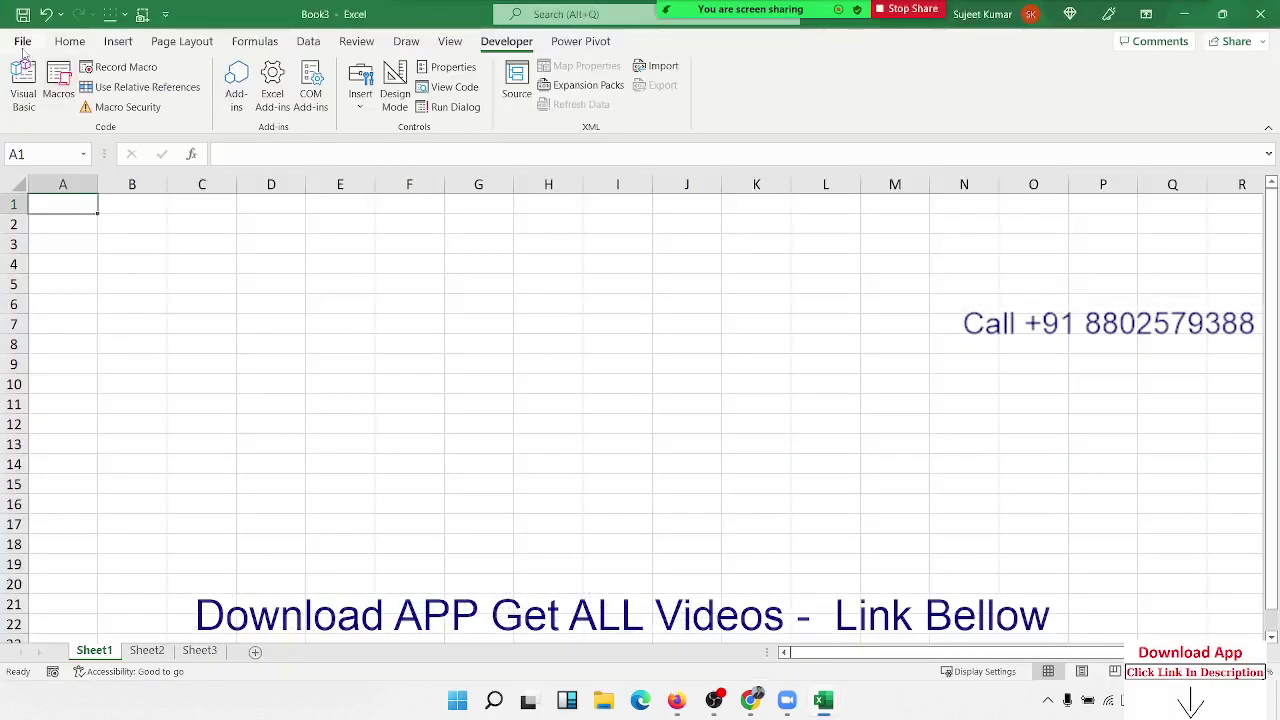
# Step: Preview the Balance sheet template under File > New, close the preview, and return to the VBA editor
pyautogui.click(22, 43)
pyautogui.click(38, 120)
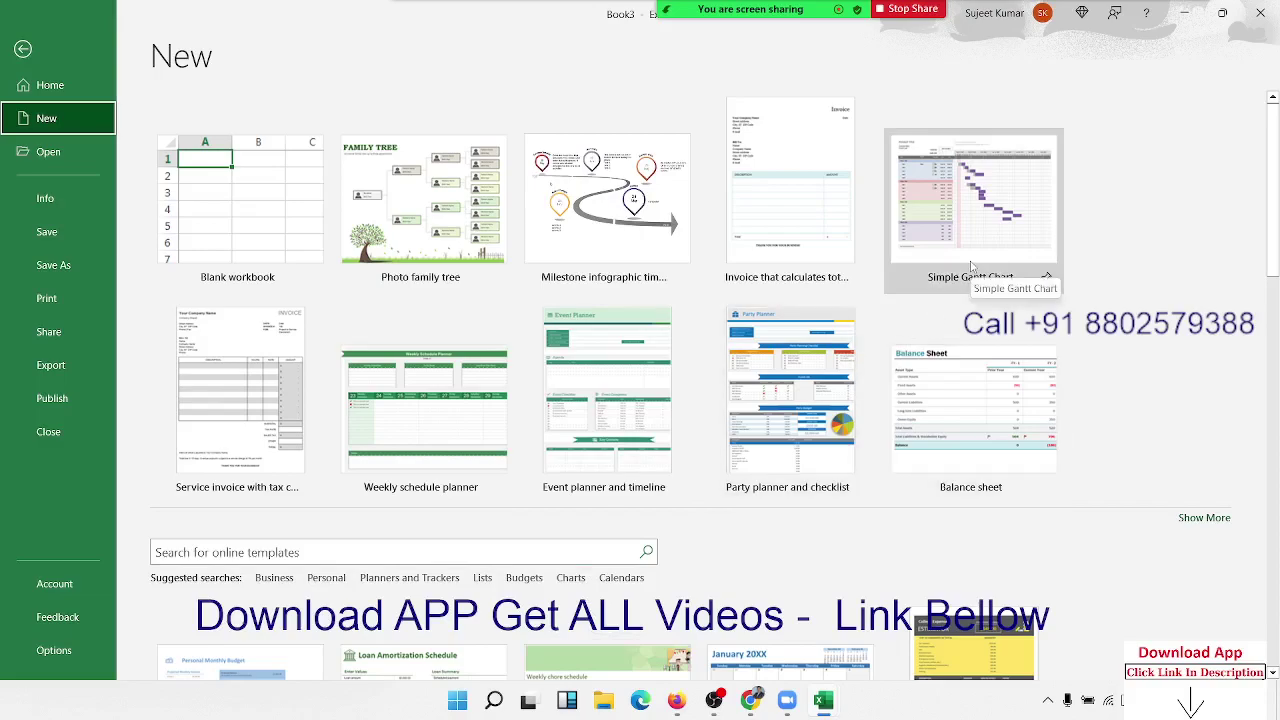
pyautogui.rightClick(957, 492)
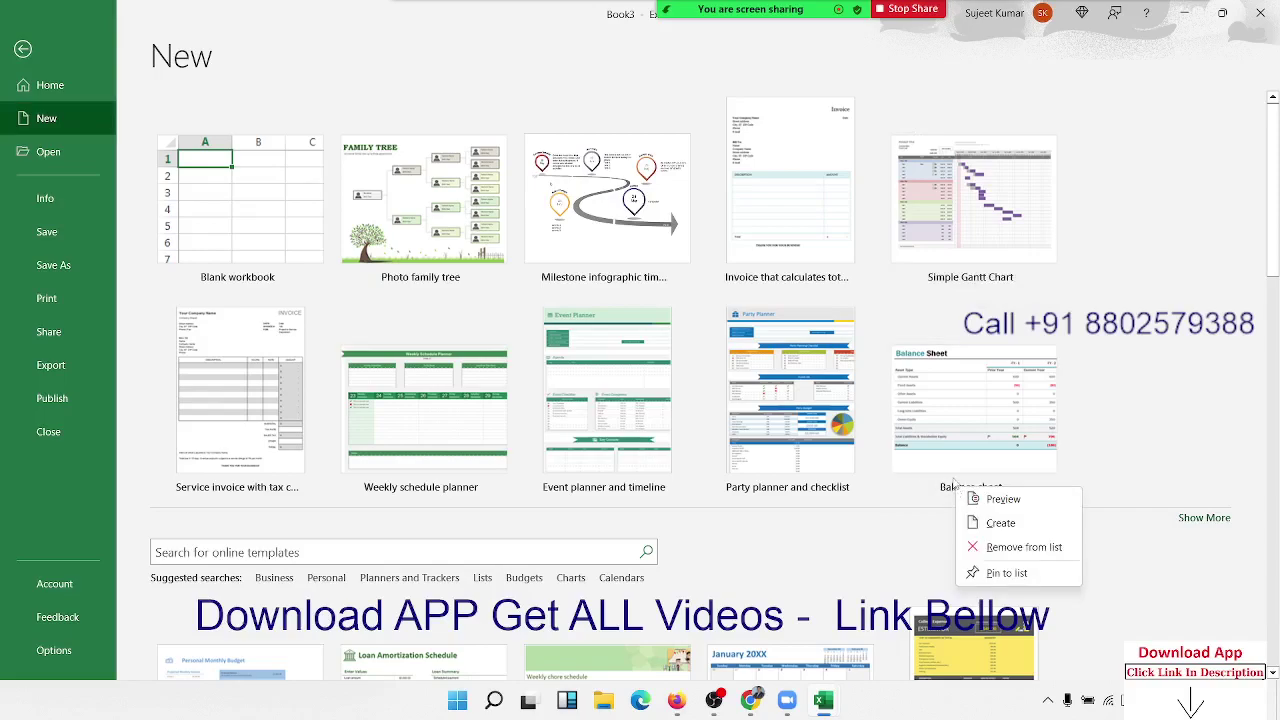
pyautogui.rightClick(918, 480)
pyautogui.rightClick(918, 480)
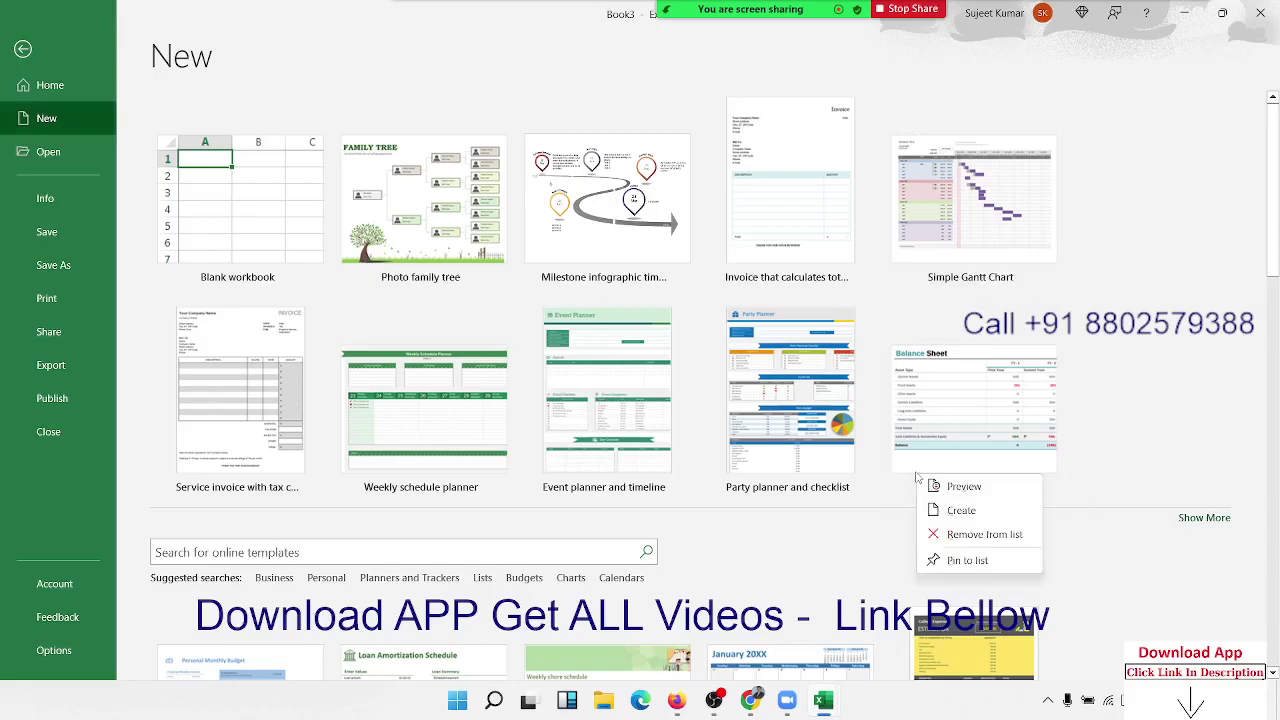
pyautogui.click(922, 486)
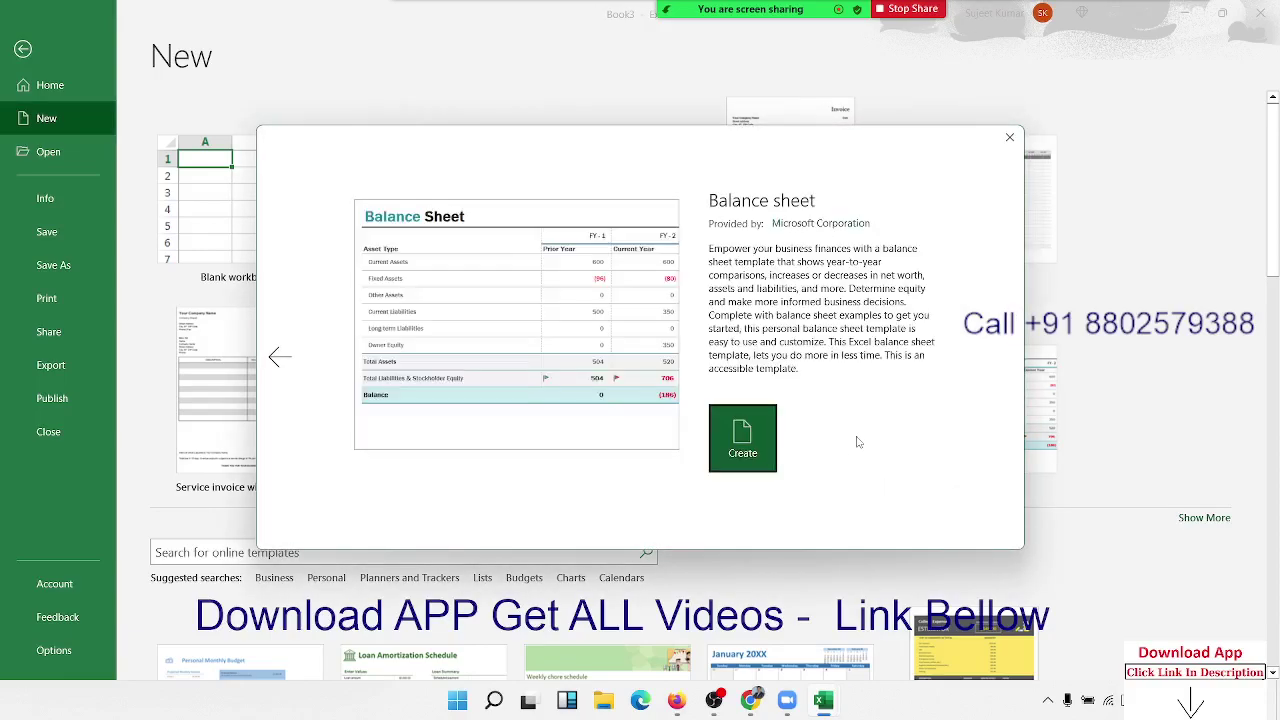
pyautogui.press('Escape')
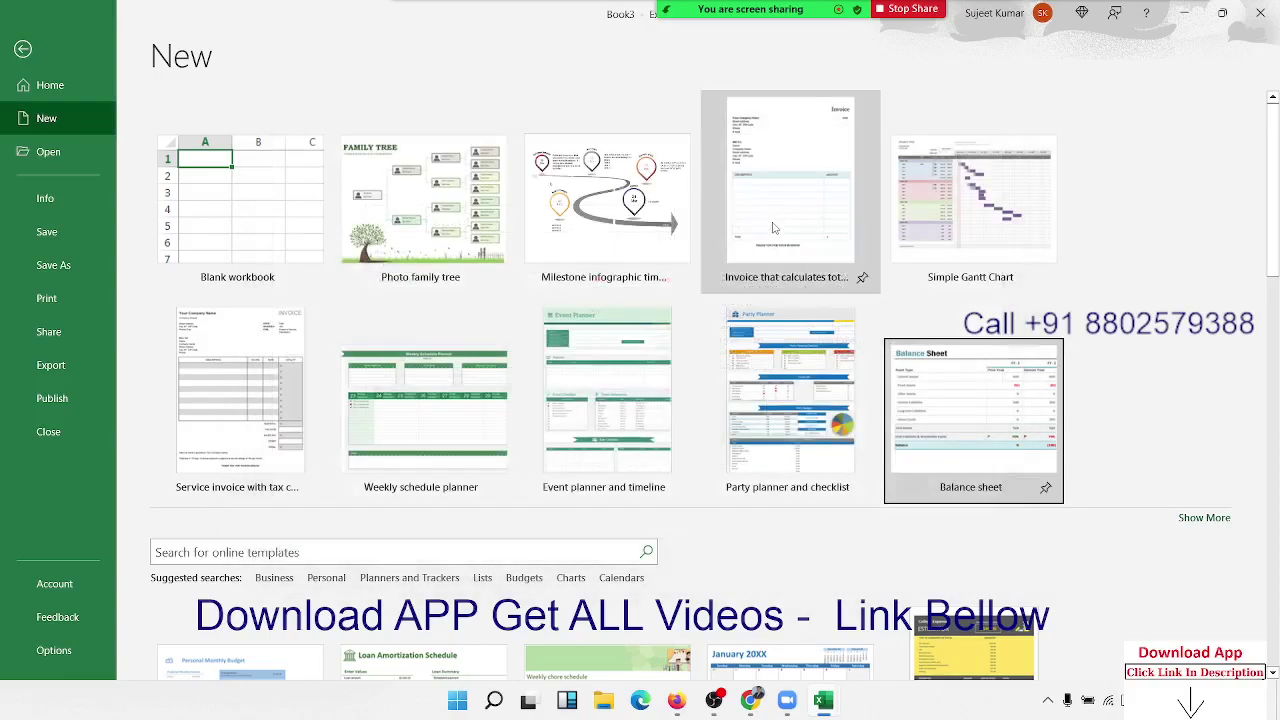
pyautogui.hotkey('alt', 'F11')
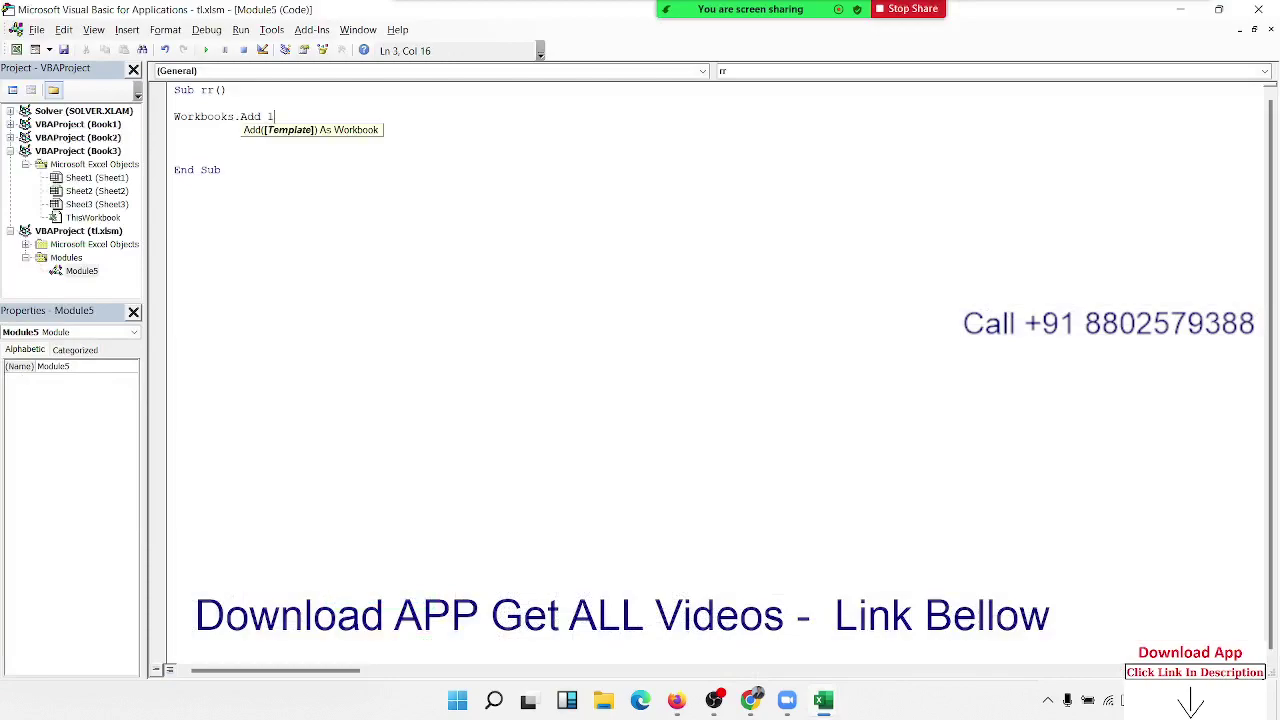
# Step: Run rr, then inspect and close the new Sheet1 workbook it created
pyautogui.click(553, 224)
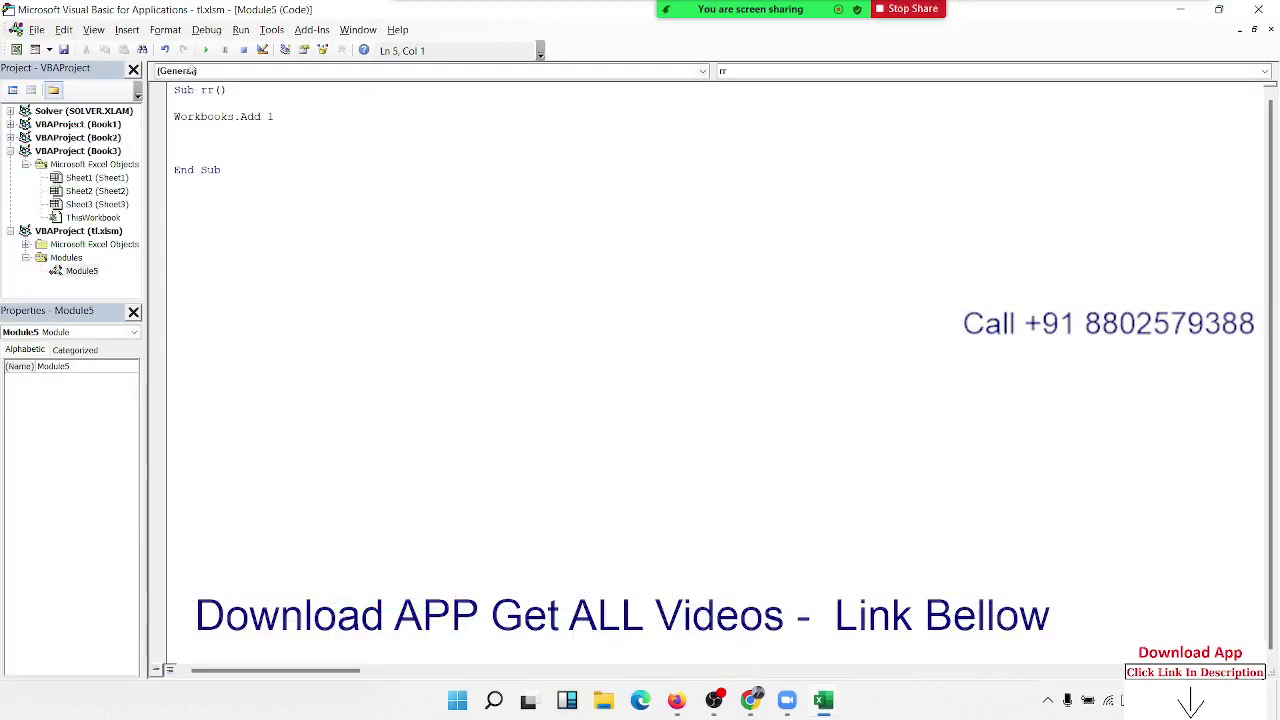
pyautogui.click(205, 50)
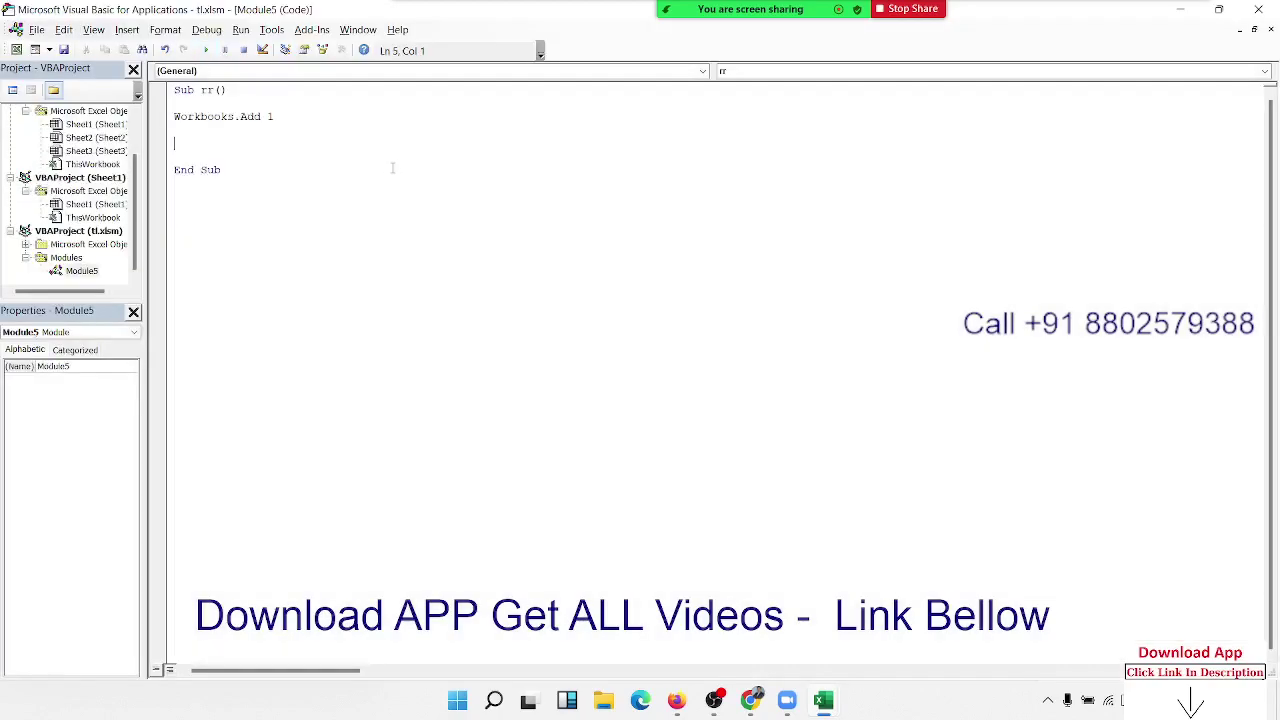
pyautogui.hotkey('alt', 'F11')
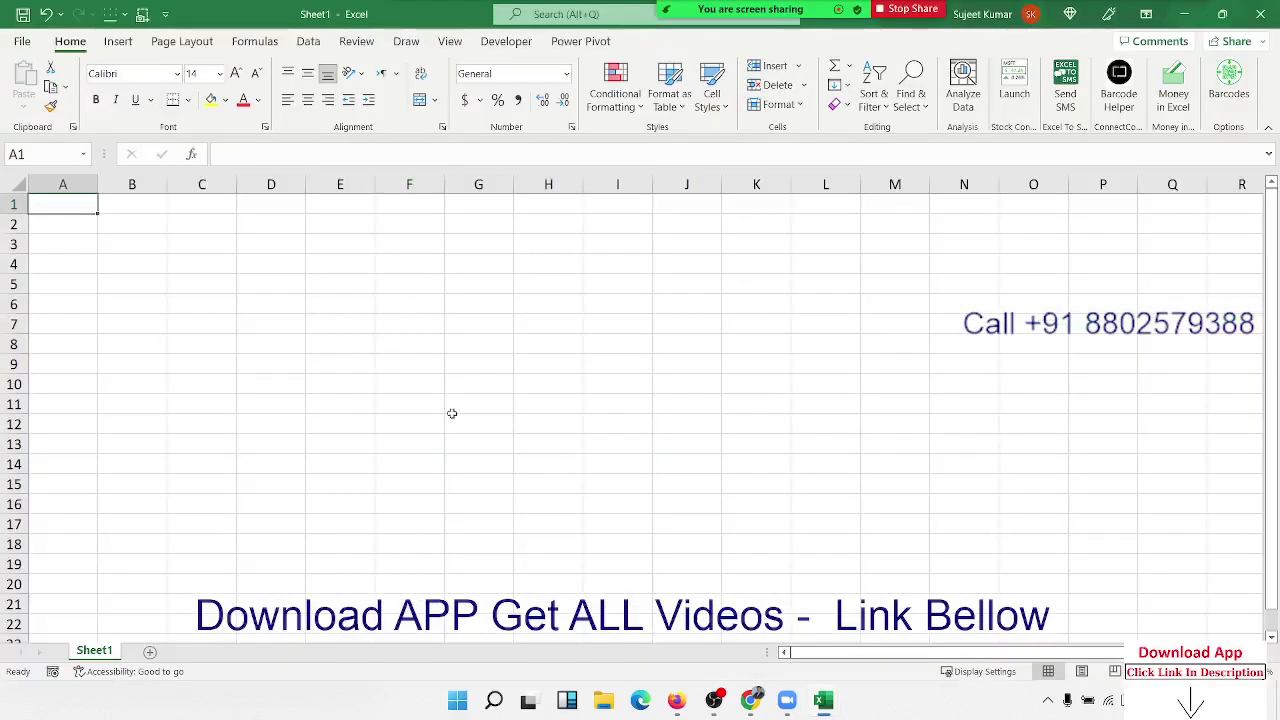
pyautogui.click(823, 700)
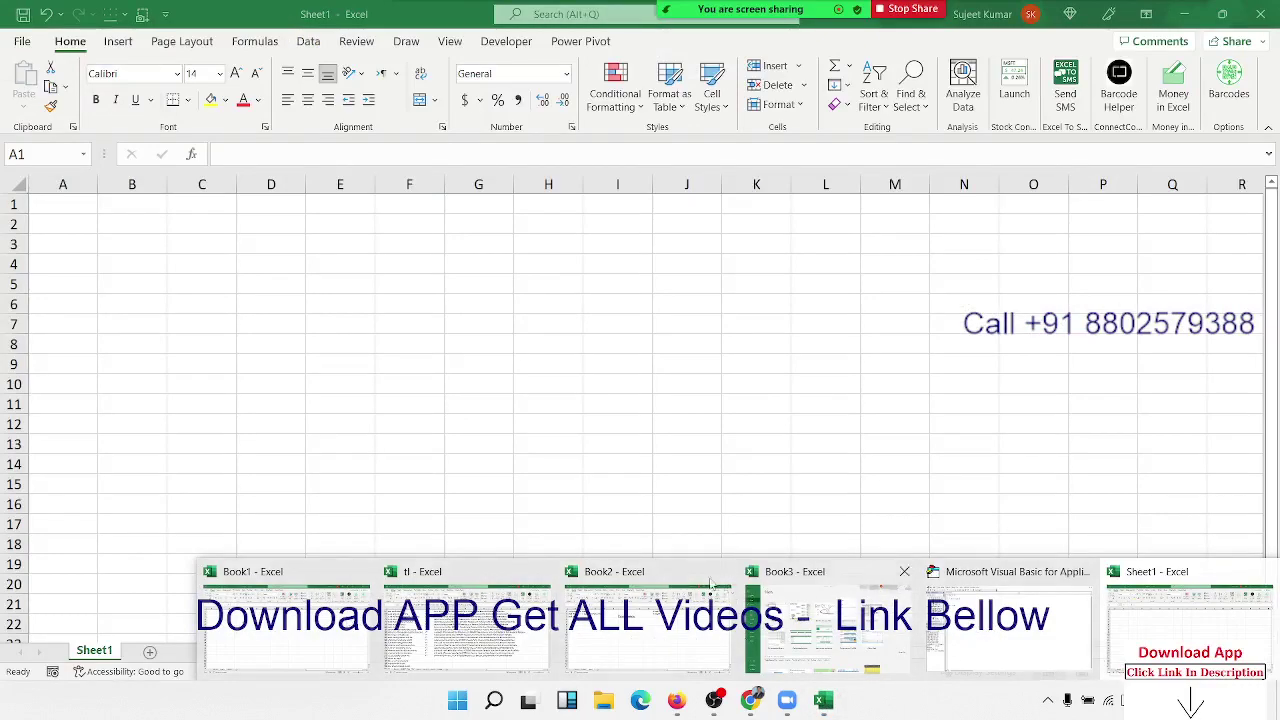
pyautogui.click(1185, 615)
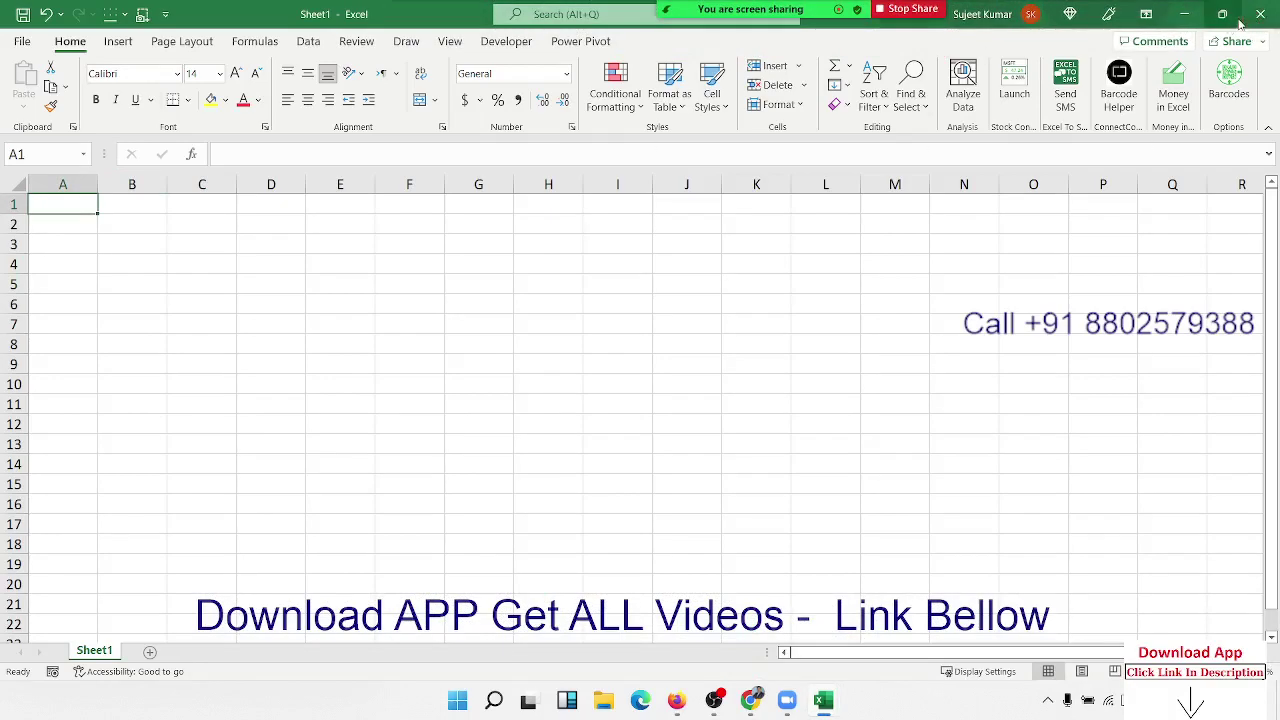
pyautogui.click(1260, 14)
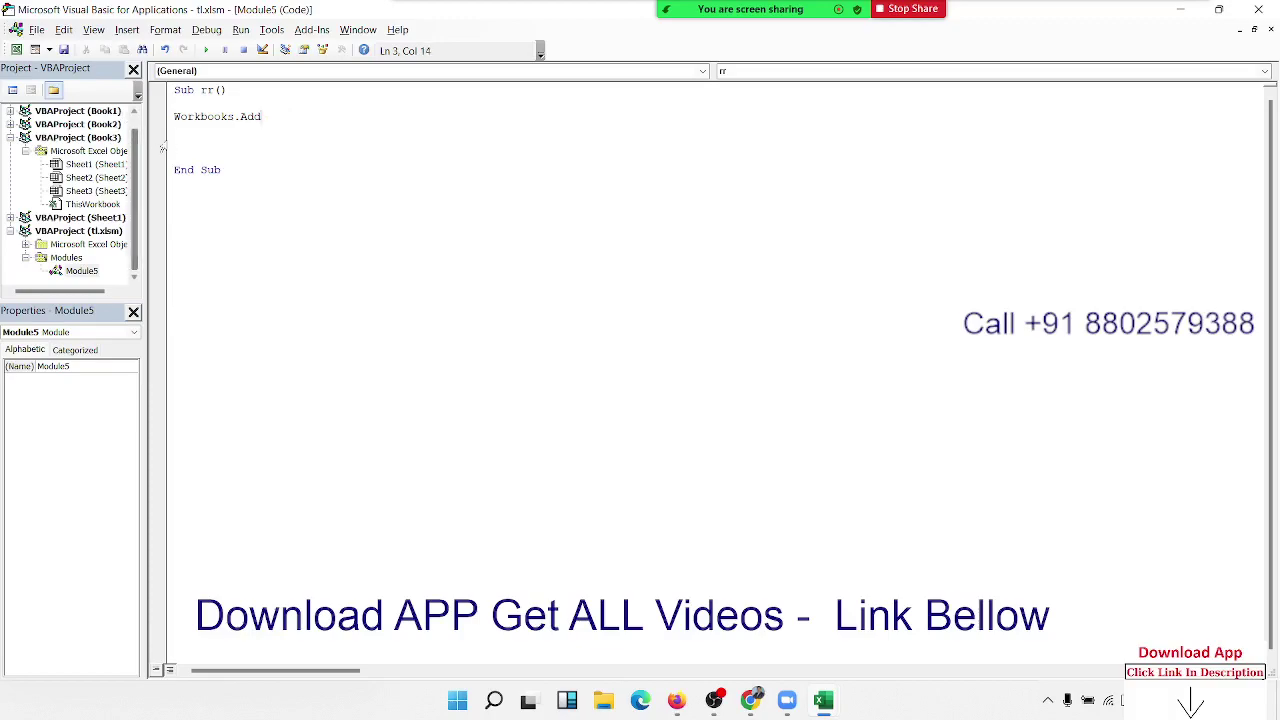
# Step: Run rr again, then check and close the resulting Book4 workbook
pyautogui.click(178, 143)
pyautogui.click(209, 50)
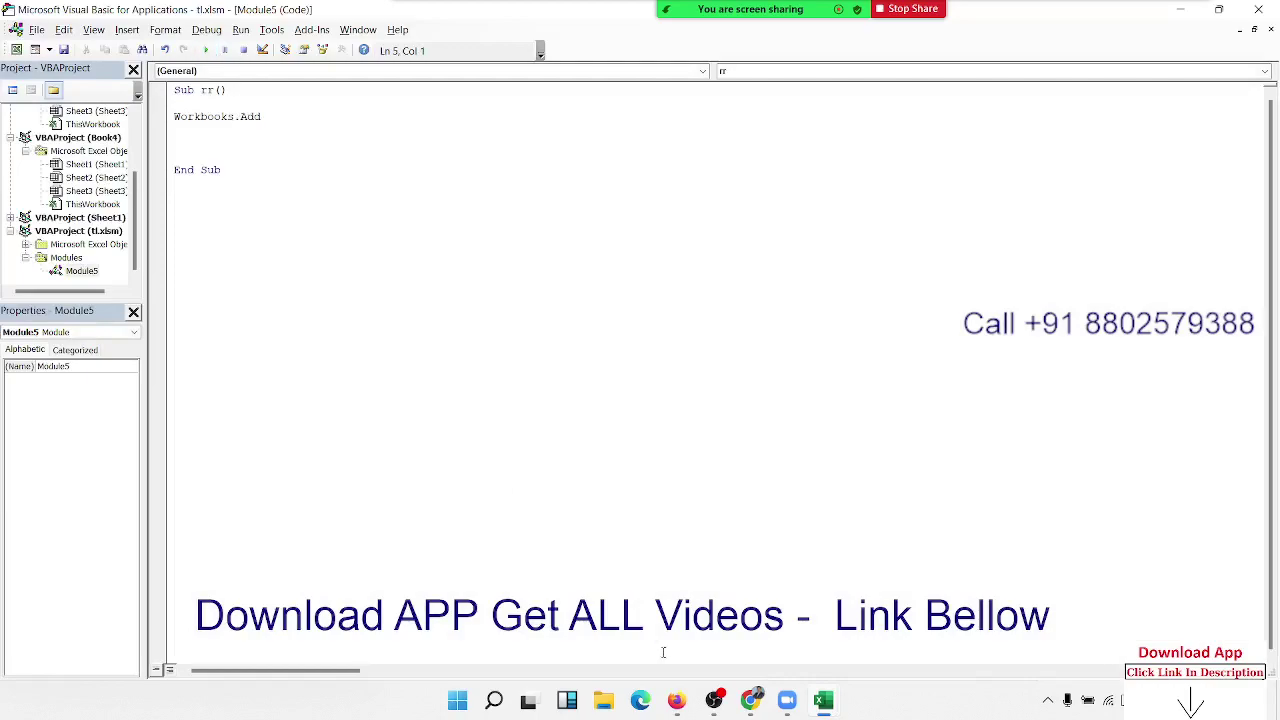
pyautogui.moveTo(1188, 620)
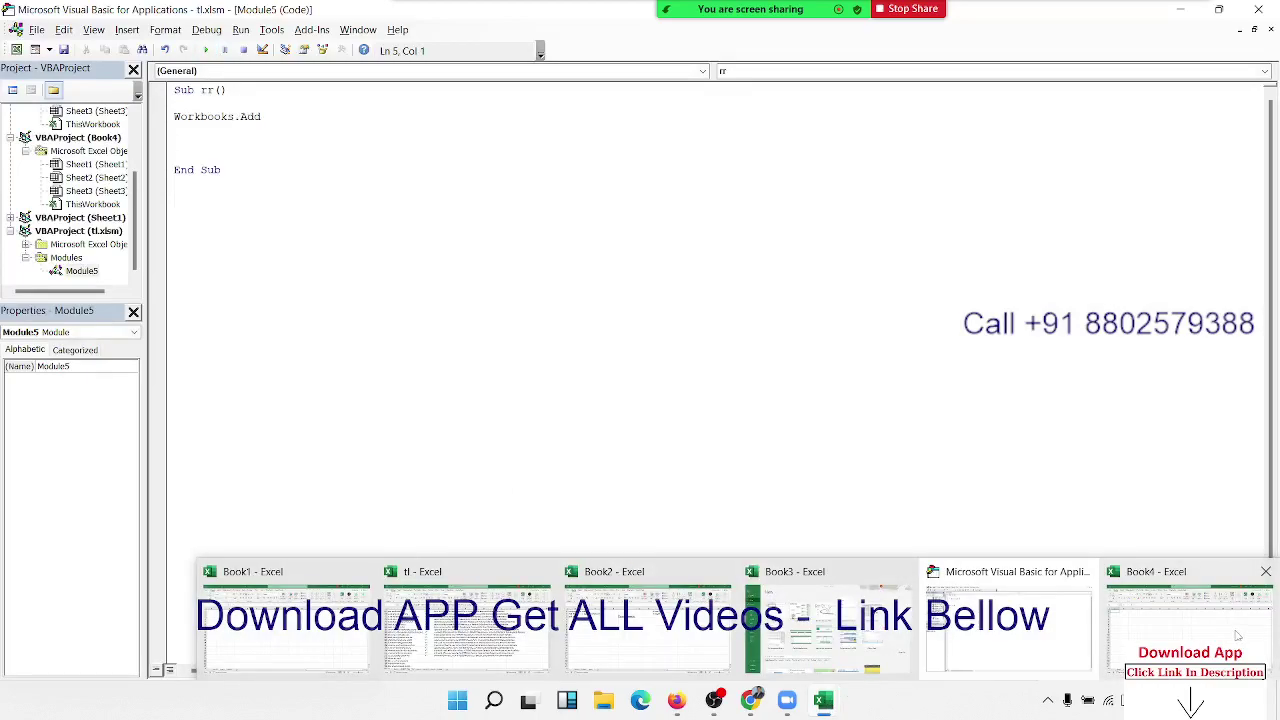
pyautogui.click(1237, 635)
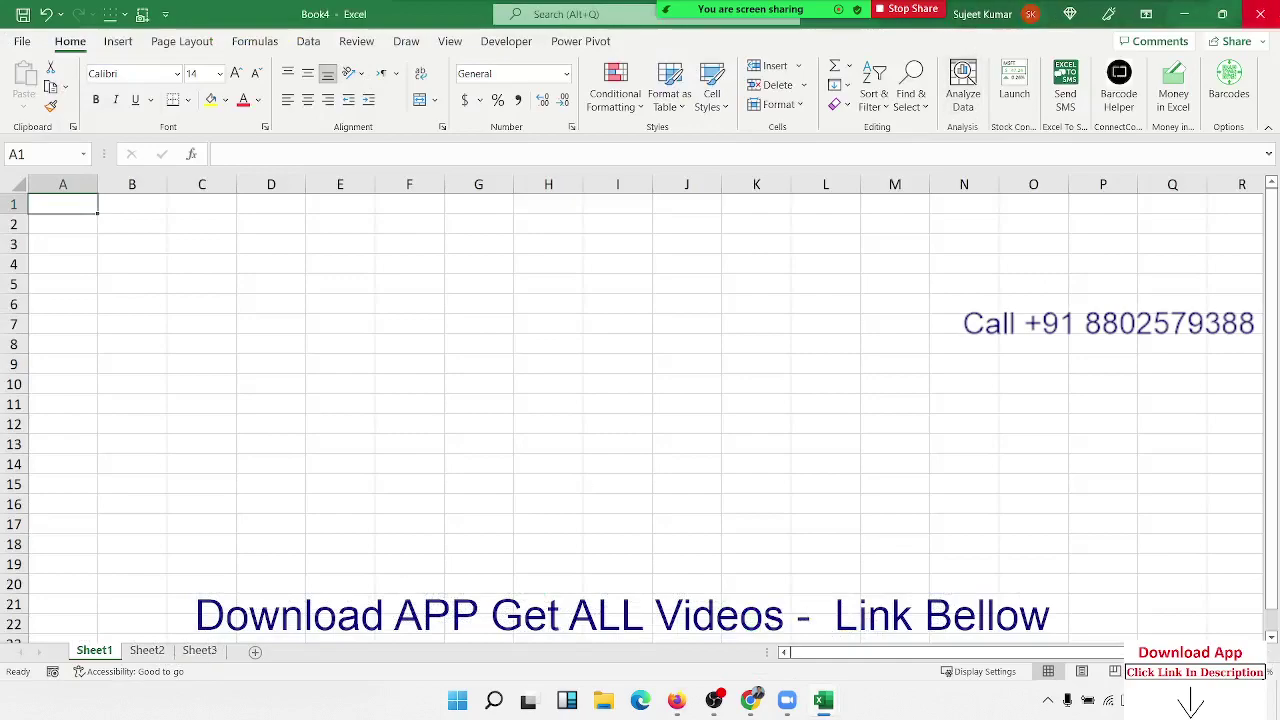
pyautogui.click(1274, 20)
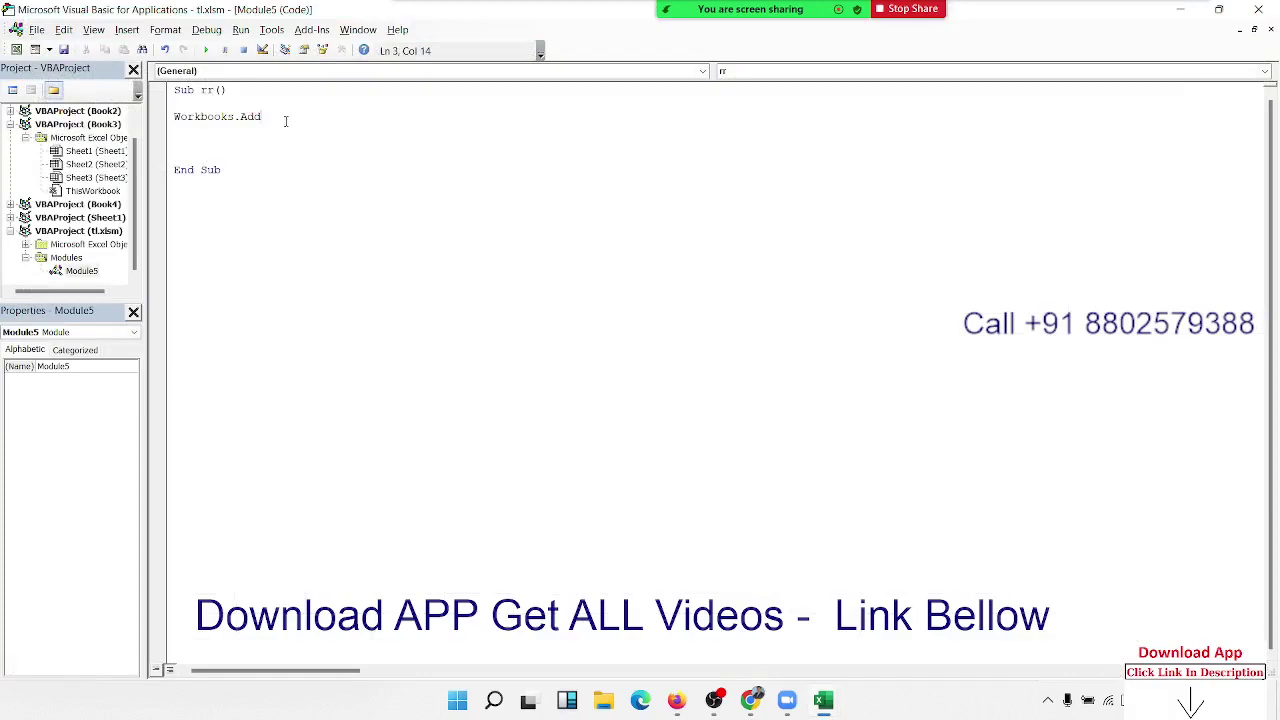
# Step: Run rr once more, then check and close the new one-sheet Sheet2 workbook
pyautogui.hotkey('ctrl', 'End')
pyautogui.click(205, 50)
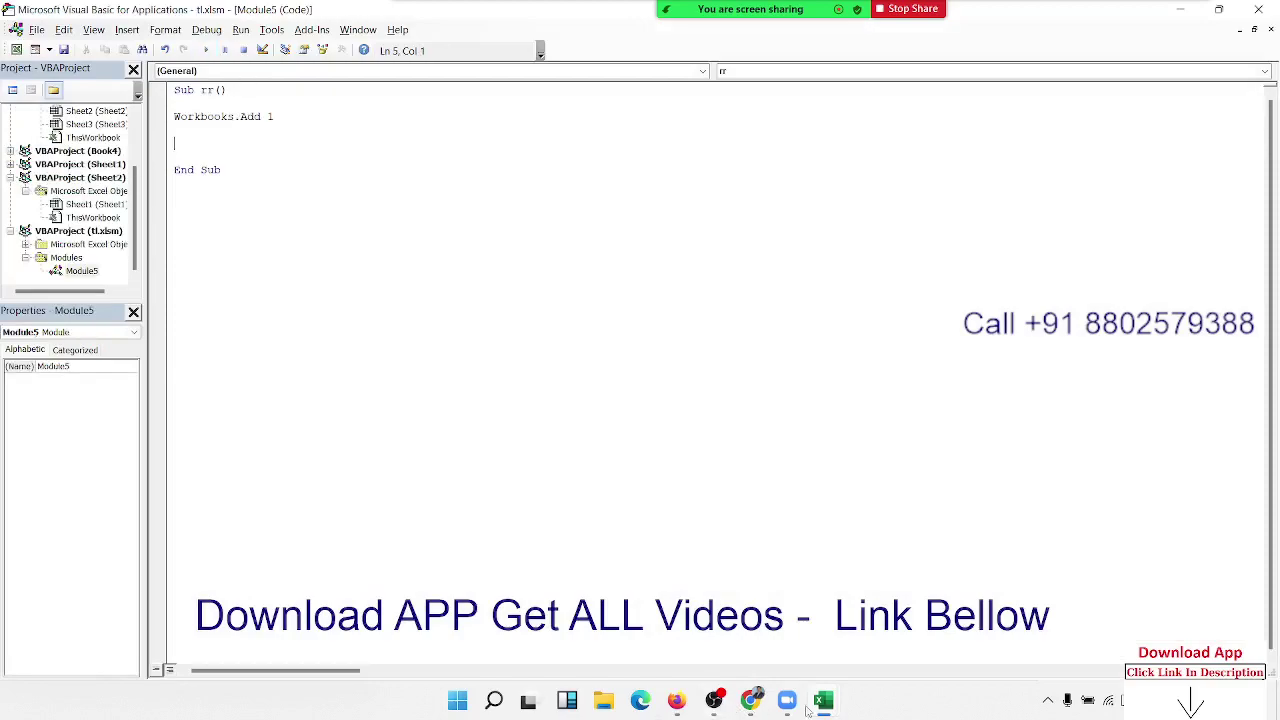
pyautogui.moveTo(823, 700)
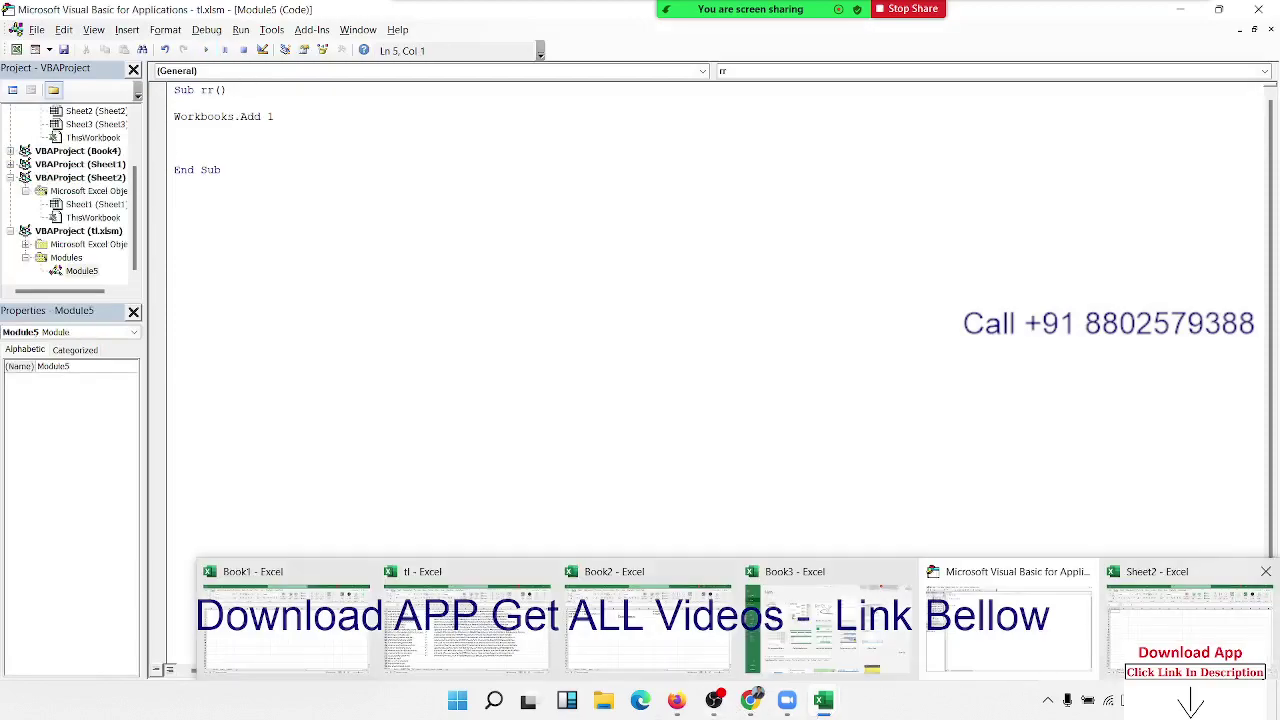
pyautogui.click(1180, 620)
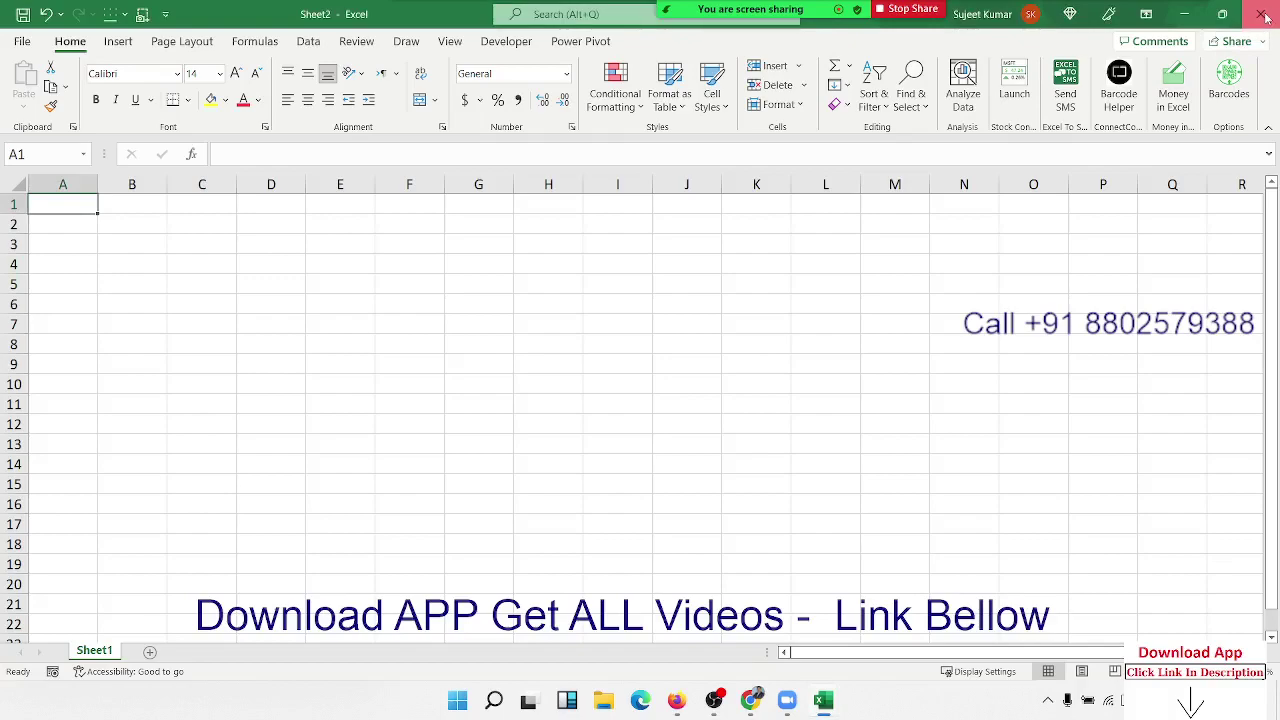
pyautogui.click(1265, 14)
# Step: Change the Workbooks.Add argument to 2 and run the rr macro
pyautogui.doubleClick(288, 117)
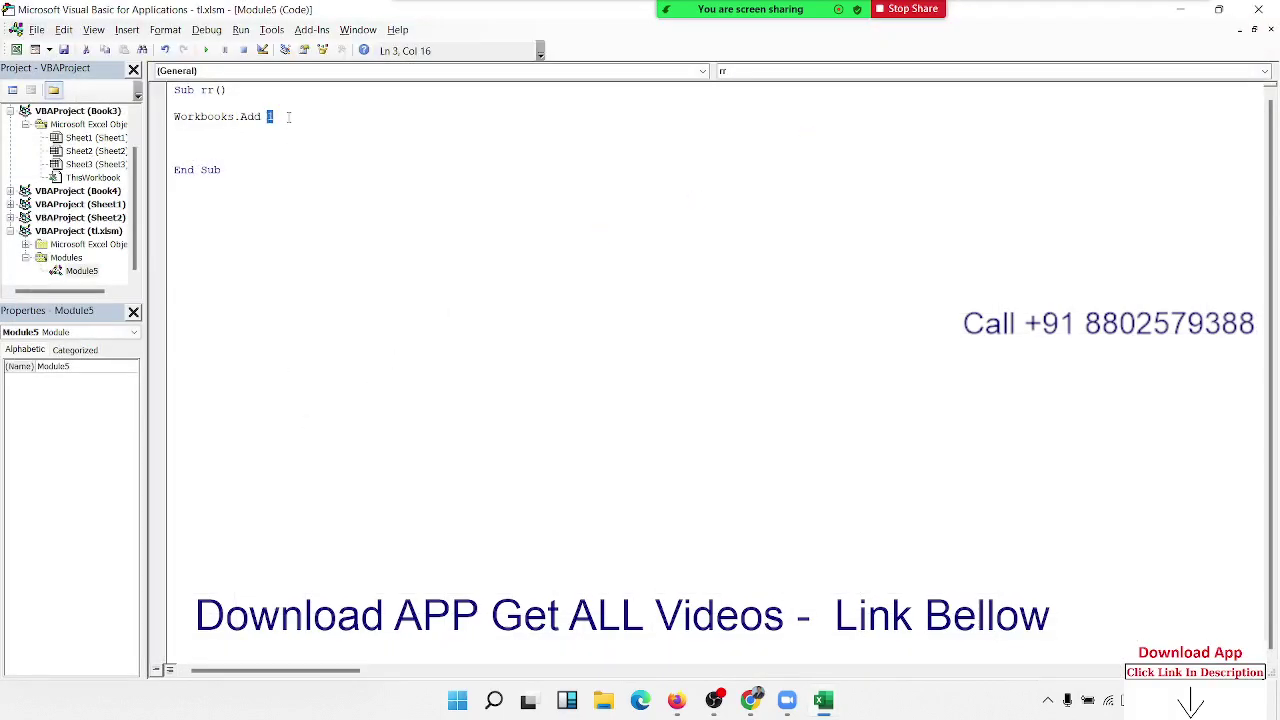
pyautogui.write('2')
pyautogui.click(205, 50)
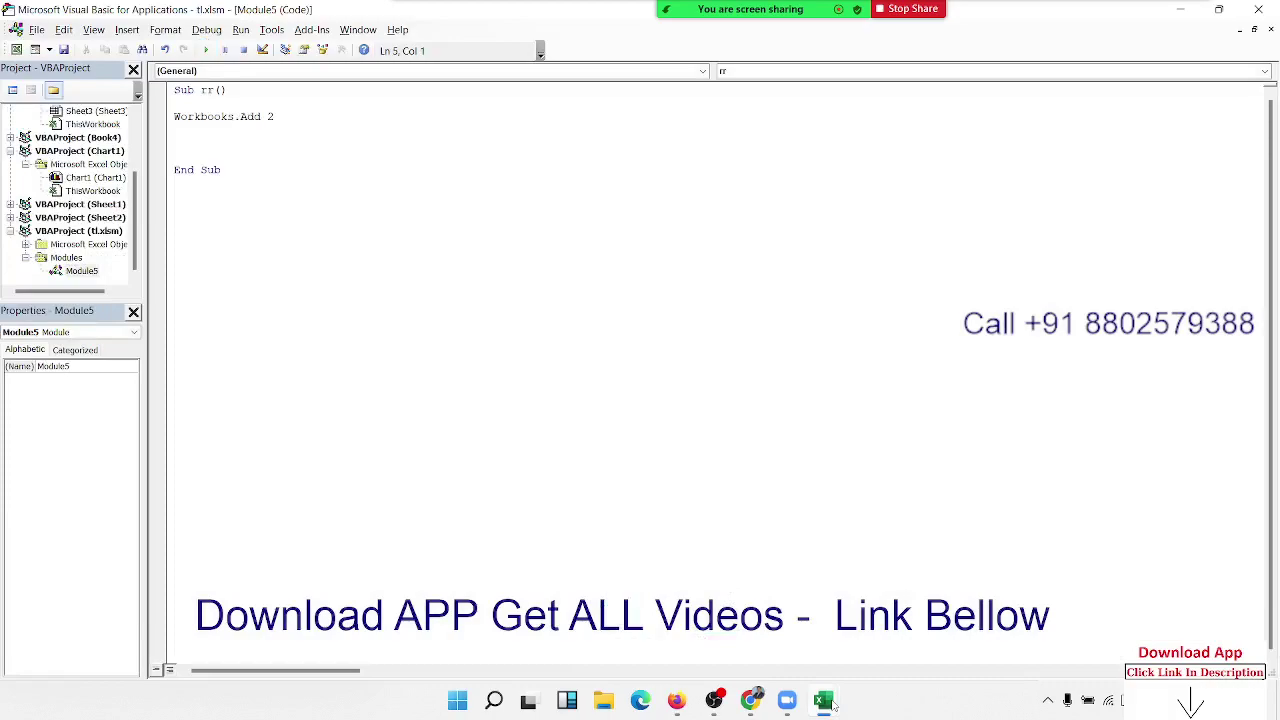
# Step: Inspect the blank Chart1 chart workbook, close it without saving, and return to Excel
pyautogui.moveTo(823, 700)
pyautogui.click(1150, 620)
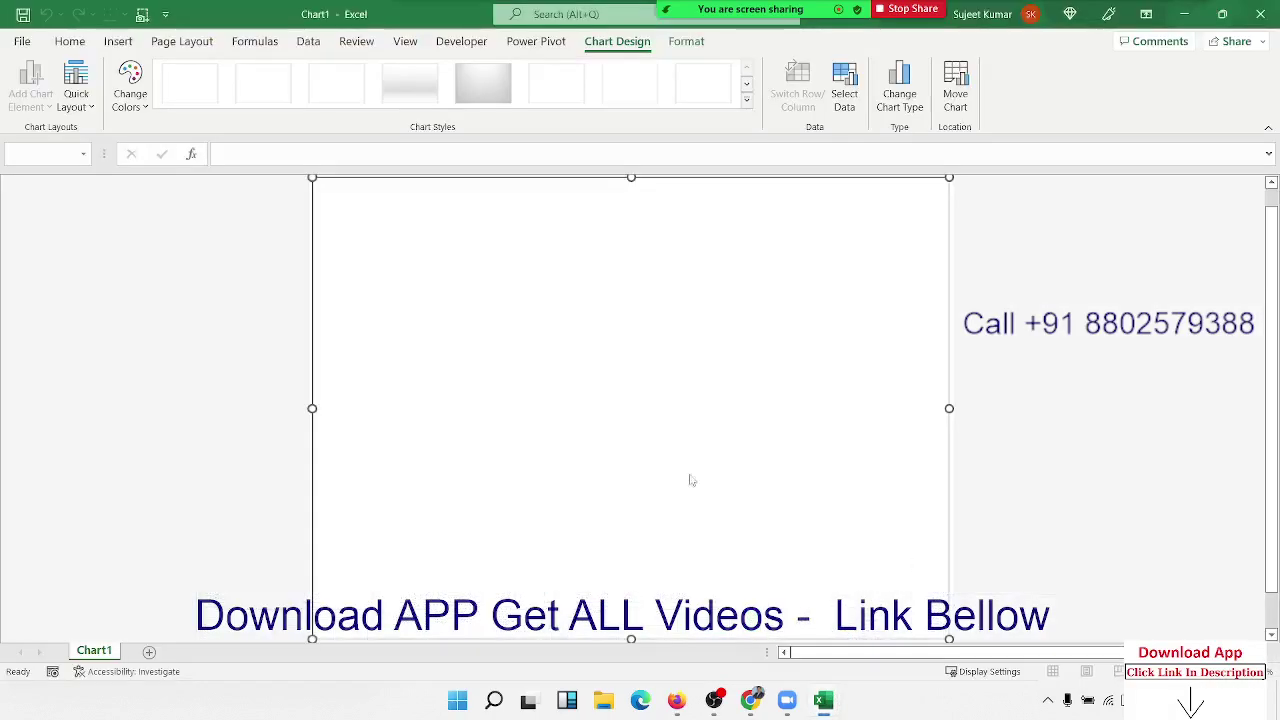
pyautogui.scroll(-1, 434, 526)
pyautogui.scroll(2, 434, 526)
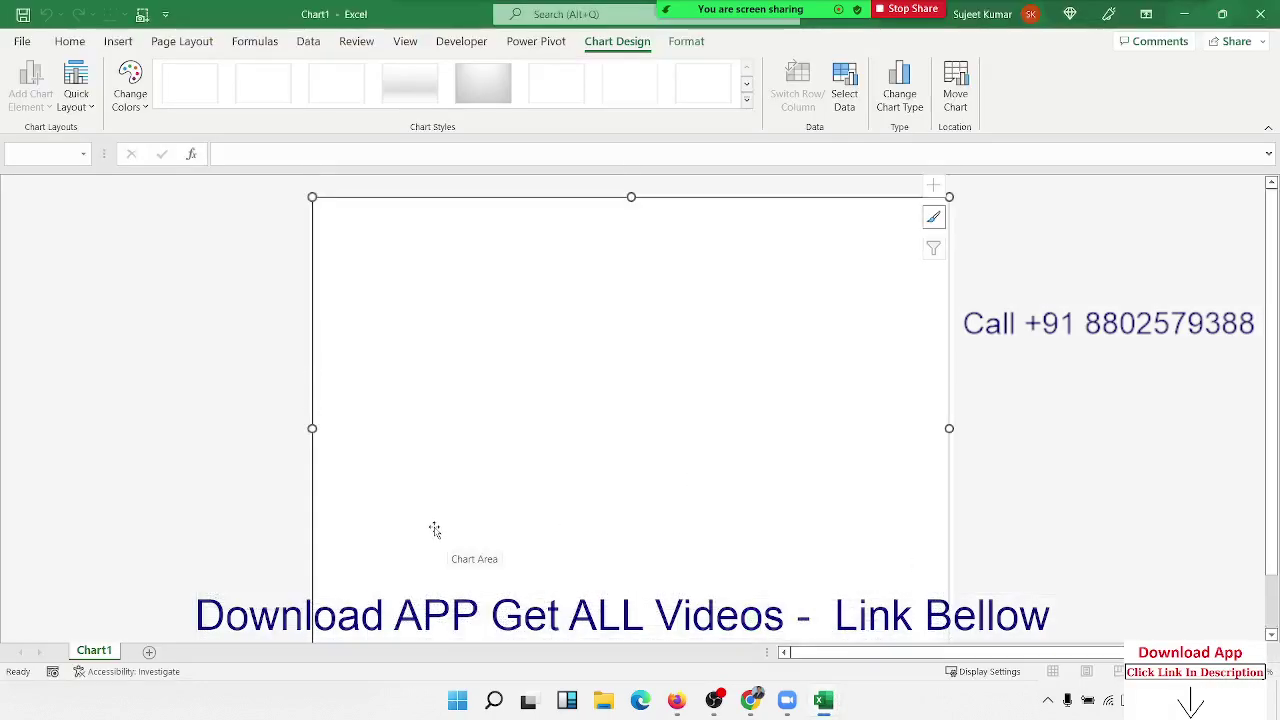
pyautogui.scroll(-2, 434, 529)
pyautogui.scroll(1, 434, 529)
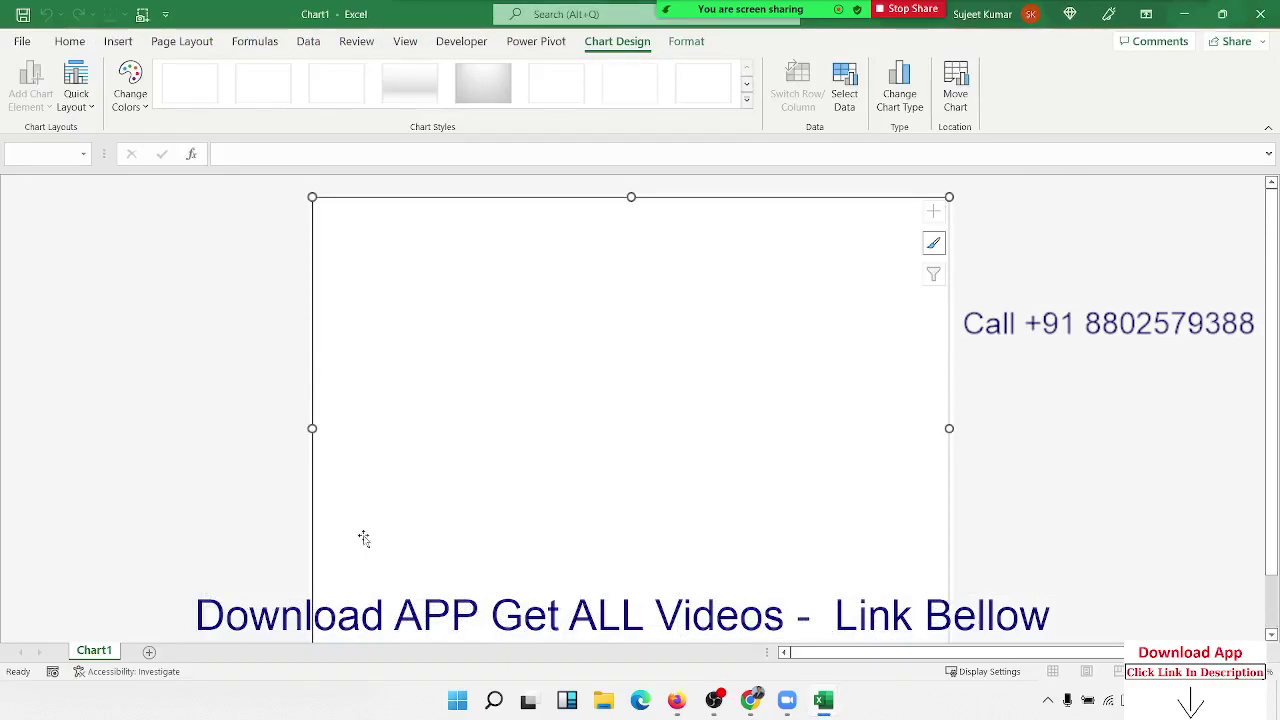
pyautogui.scroll(-1, 224, 412)
pyautogui.scroll(1, 224, 412)
pyautogui.click(1260, 14)
pyautogui.click(703, 439)
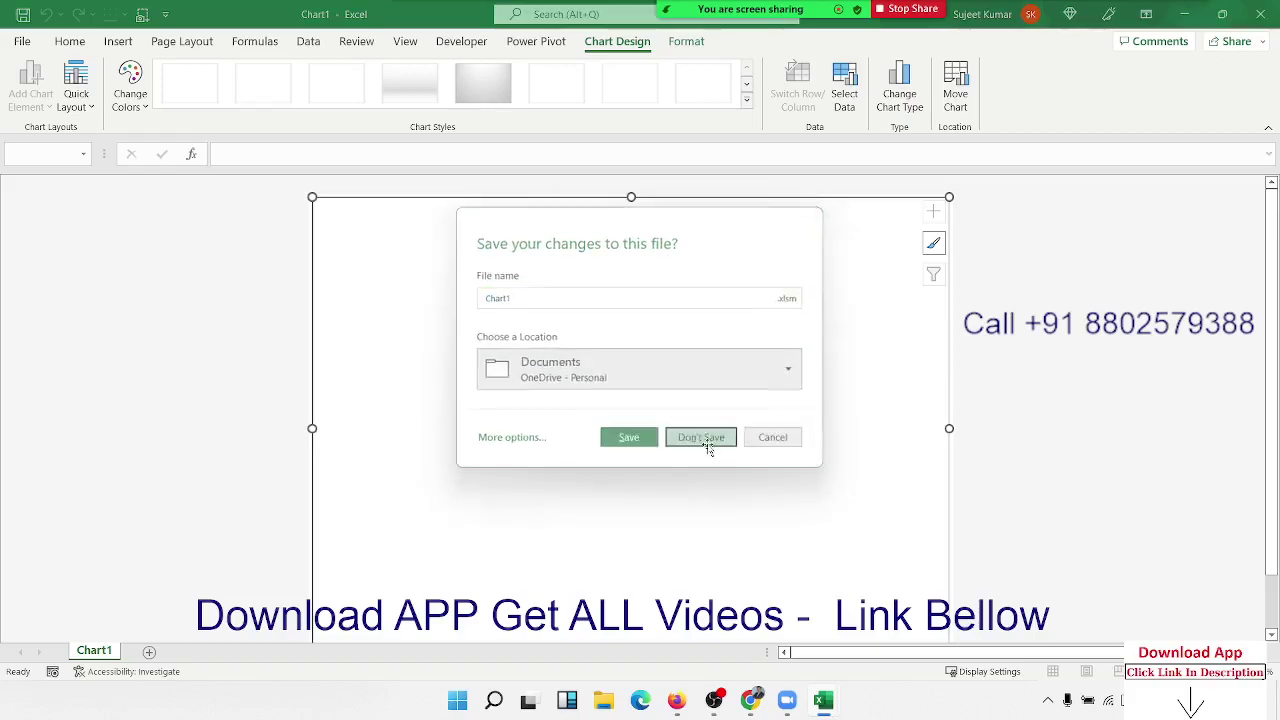
pyautogui.press('F5')
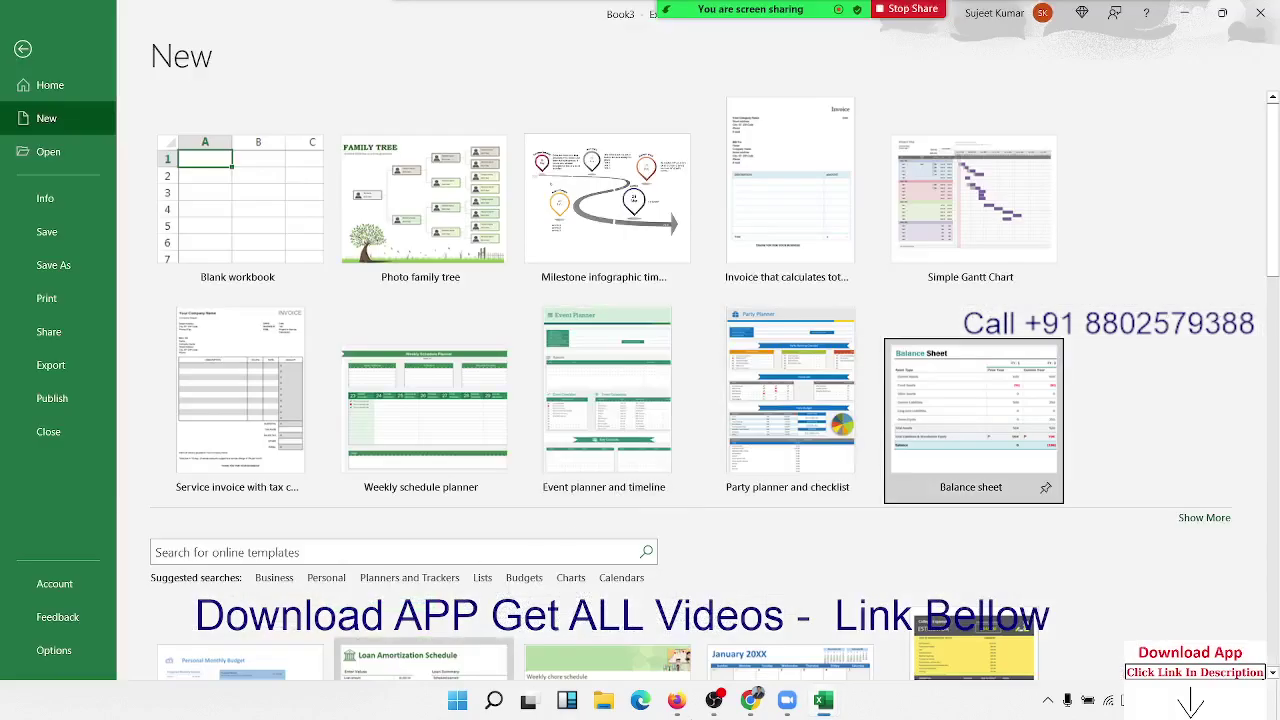
# Step: Browse the Insert sheet templates from the Sheet1 tab, cancel without inserting, and return to the VBA editor
pyautogui.click(255, 260)
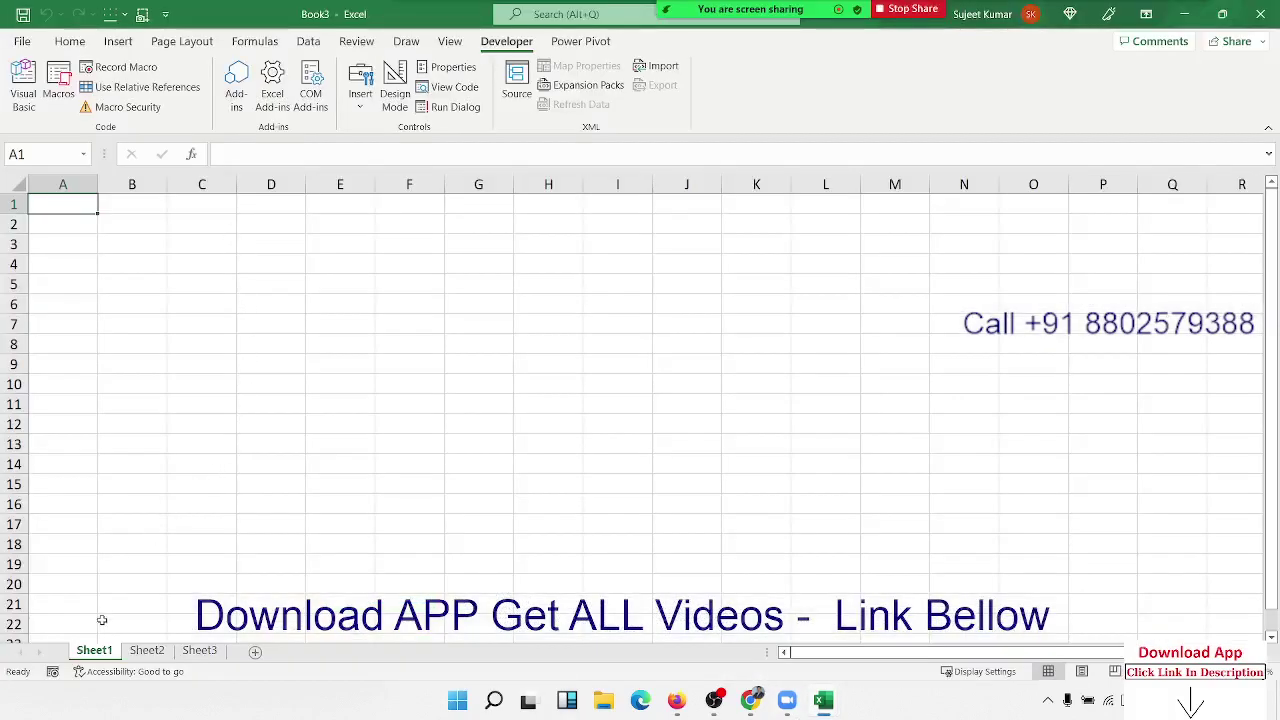
pyautogui.rightClick(94, 652)
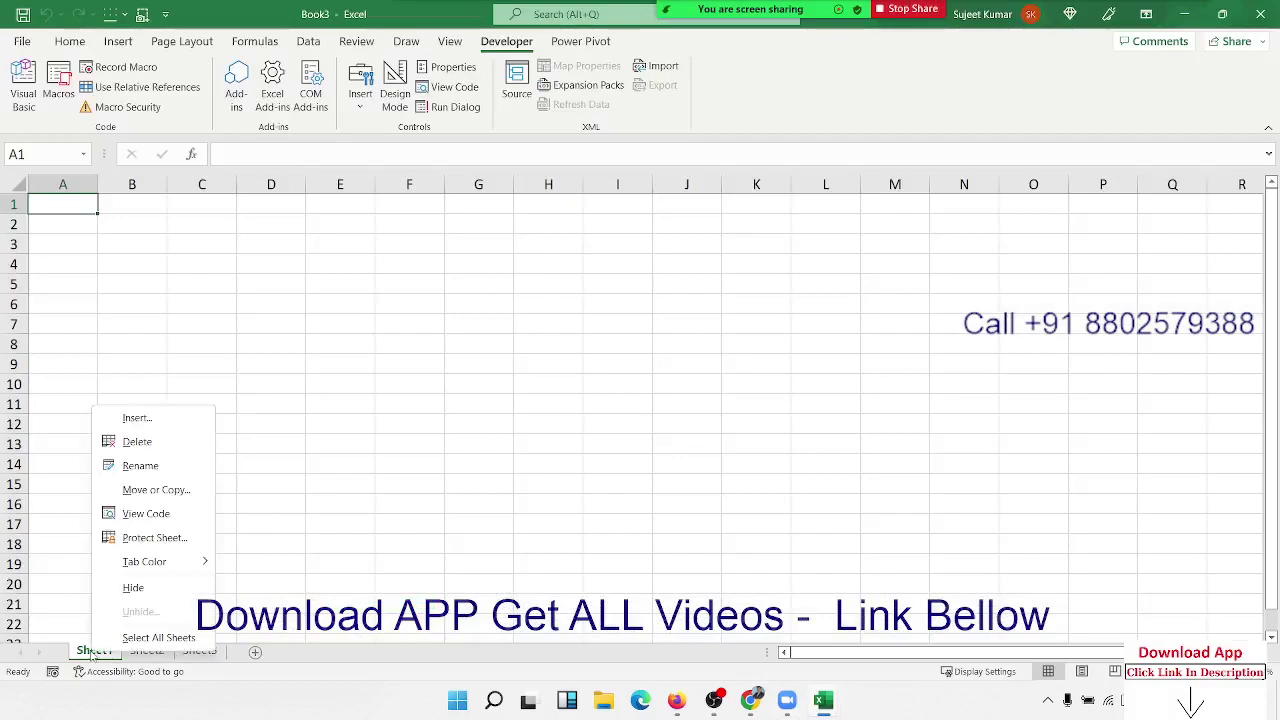
pyautogui.click(135, 418)
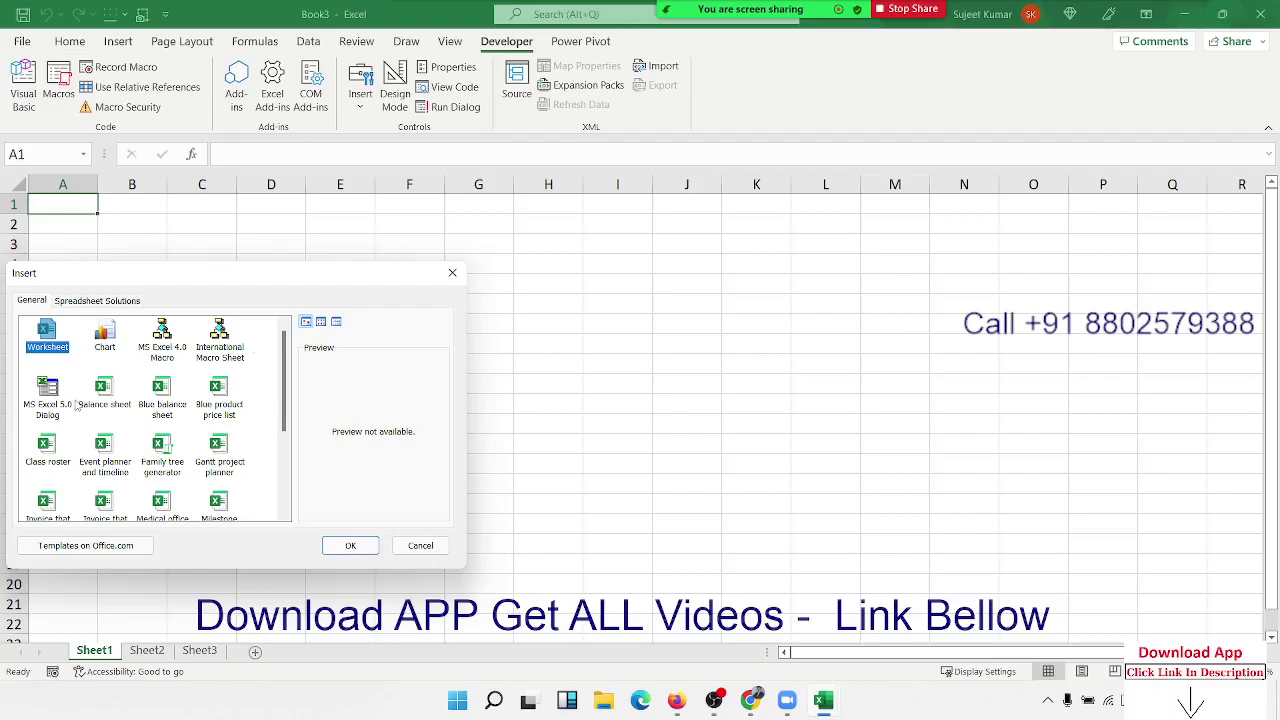
pyautogui.press('Escape')
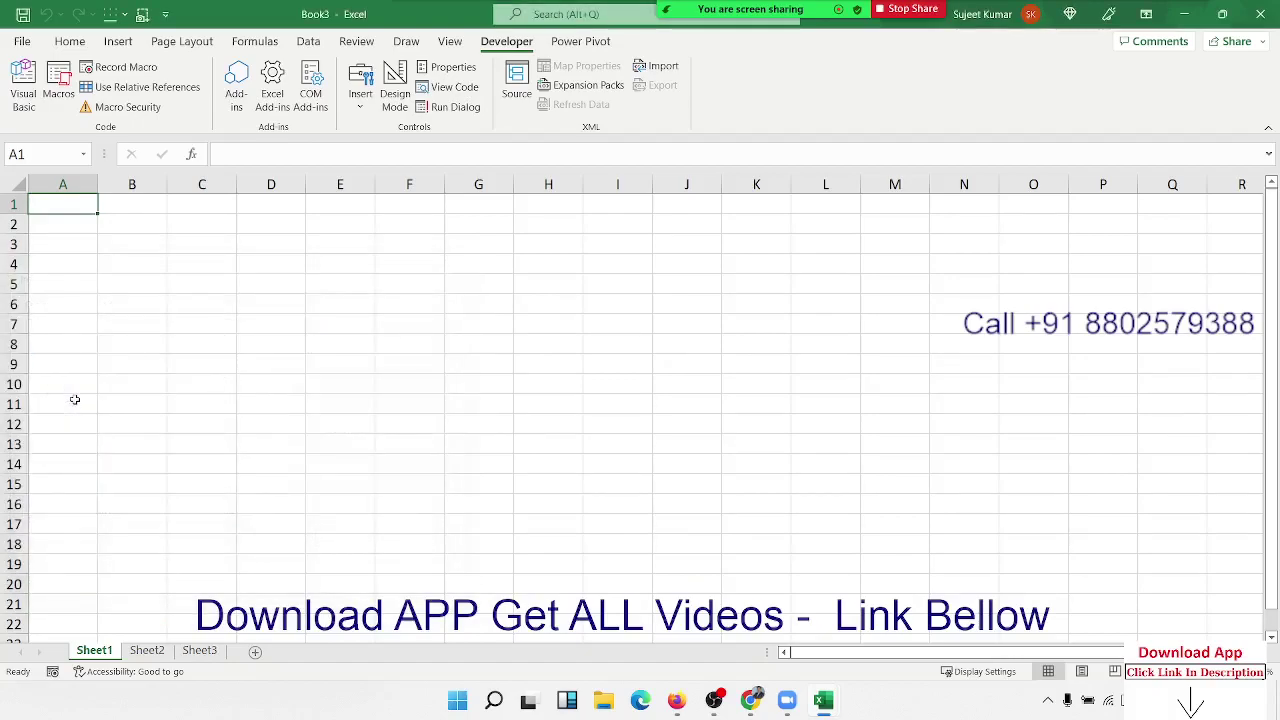
pyautogui.hotkey('alt', 'F11')
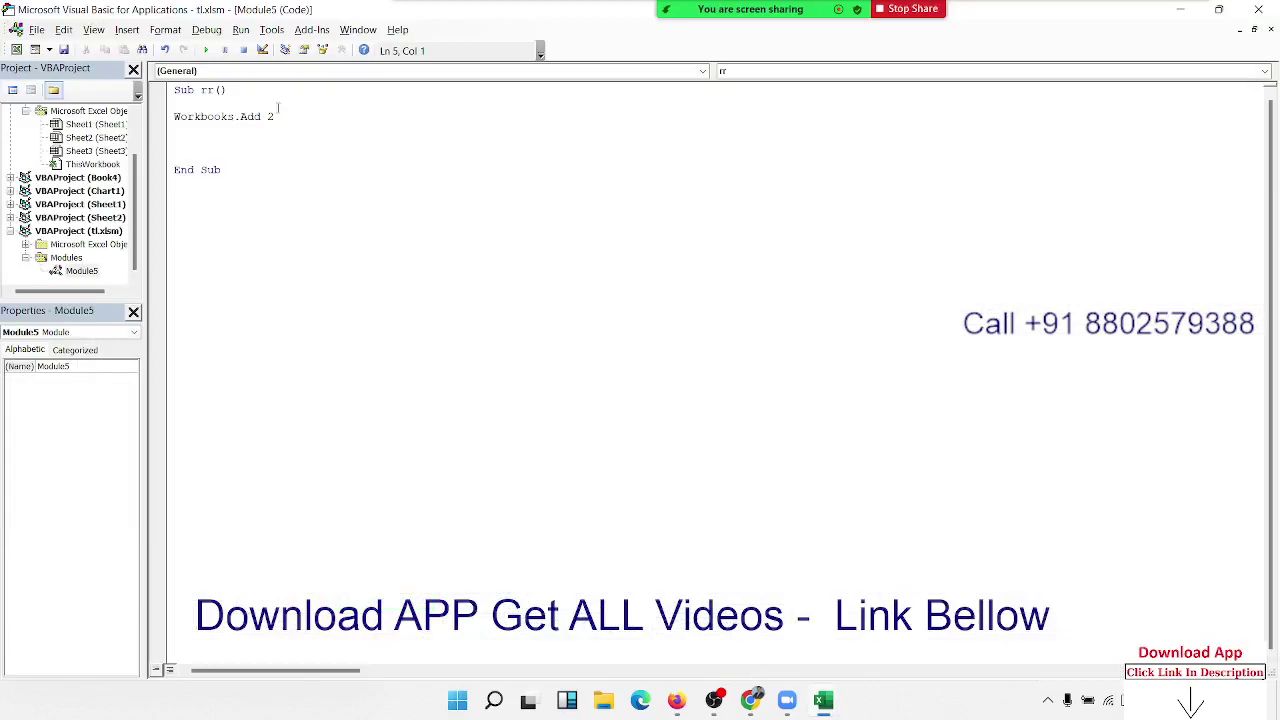
# Step: Set Workbooks.Add to 6, run rr, and close the resulting Book5 workbook
pyautogui.doubleClick(304, 116)
pyautogui.write('6')
pyautogui.click(205, 50)
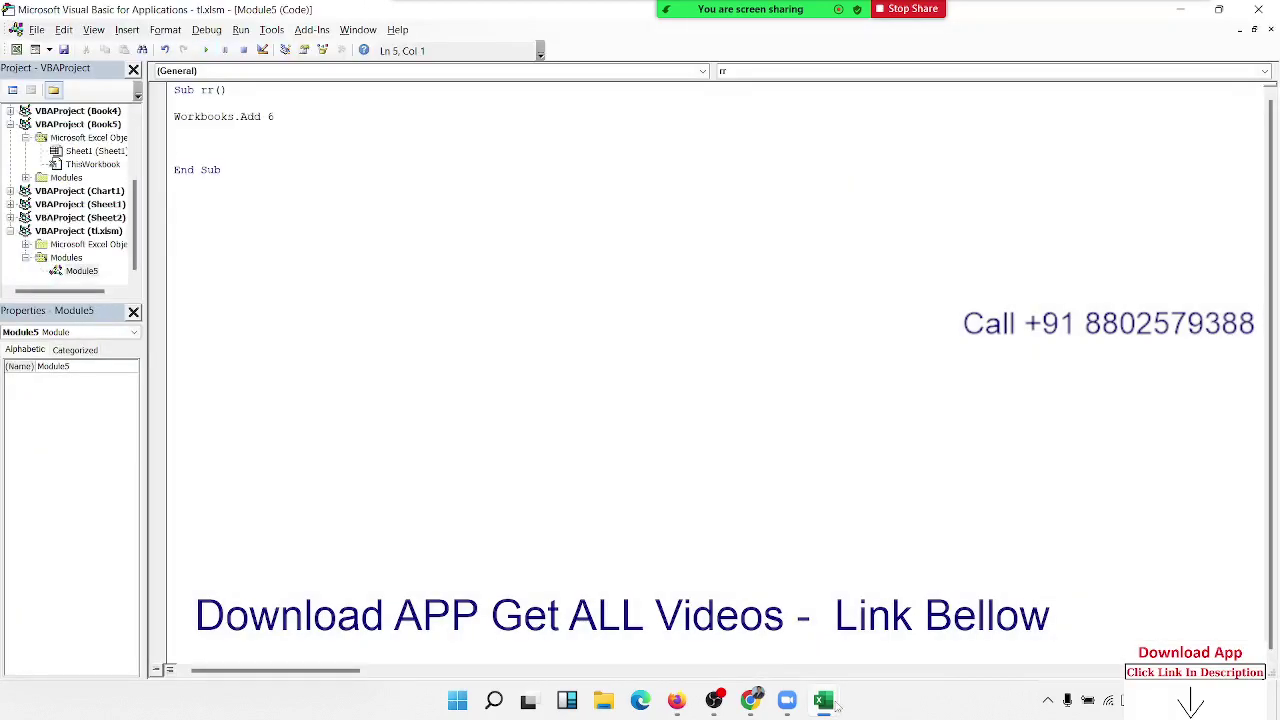
pyautogui.moveTo(823, 700)
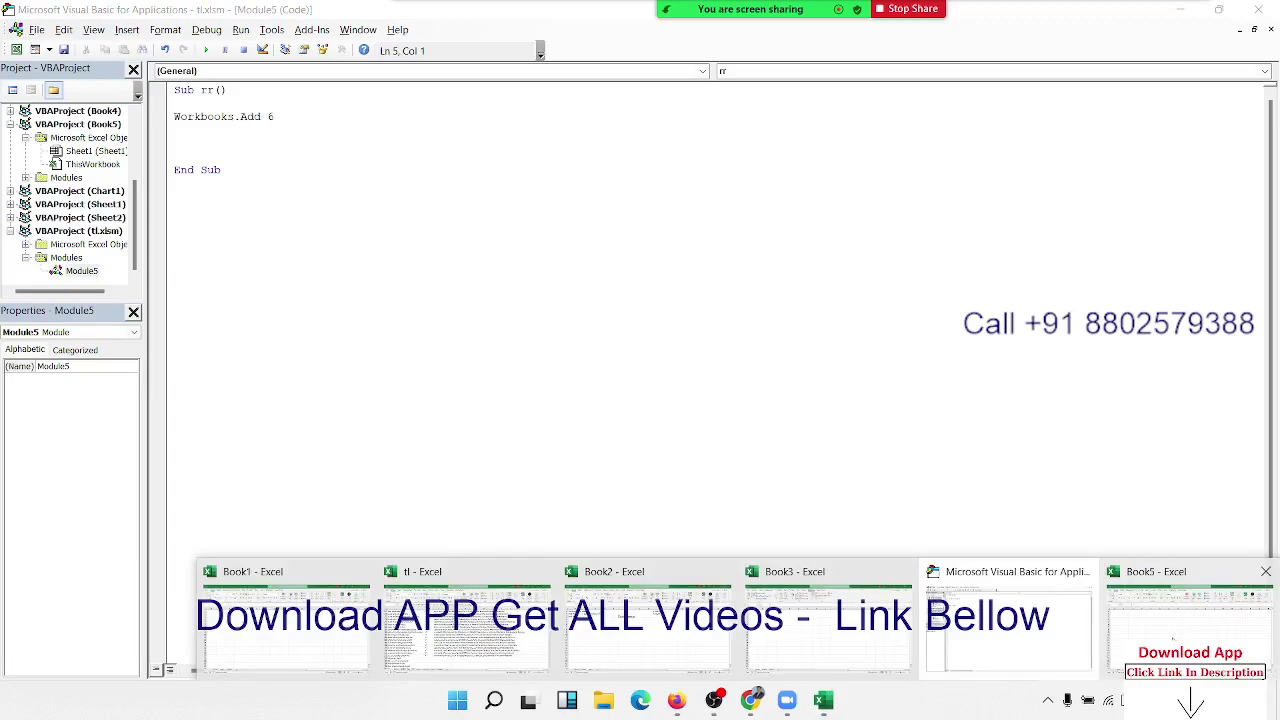
pyautogui.click(1172, 640)
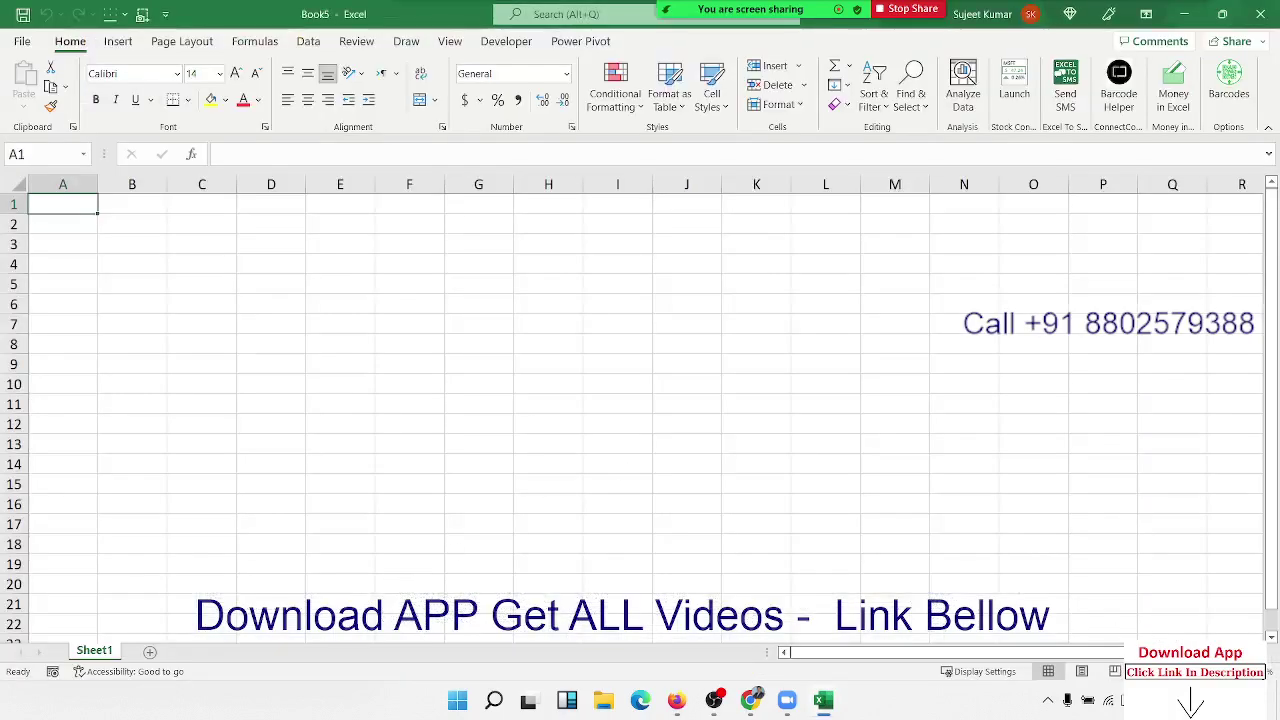
pyautogui.click(1258, 16)
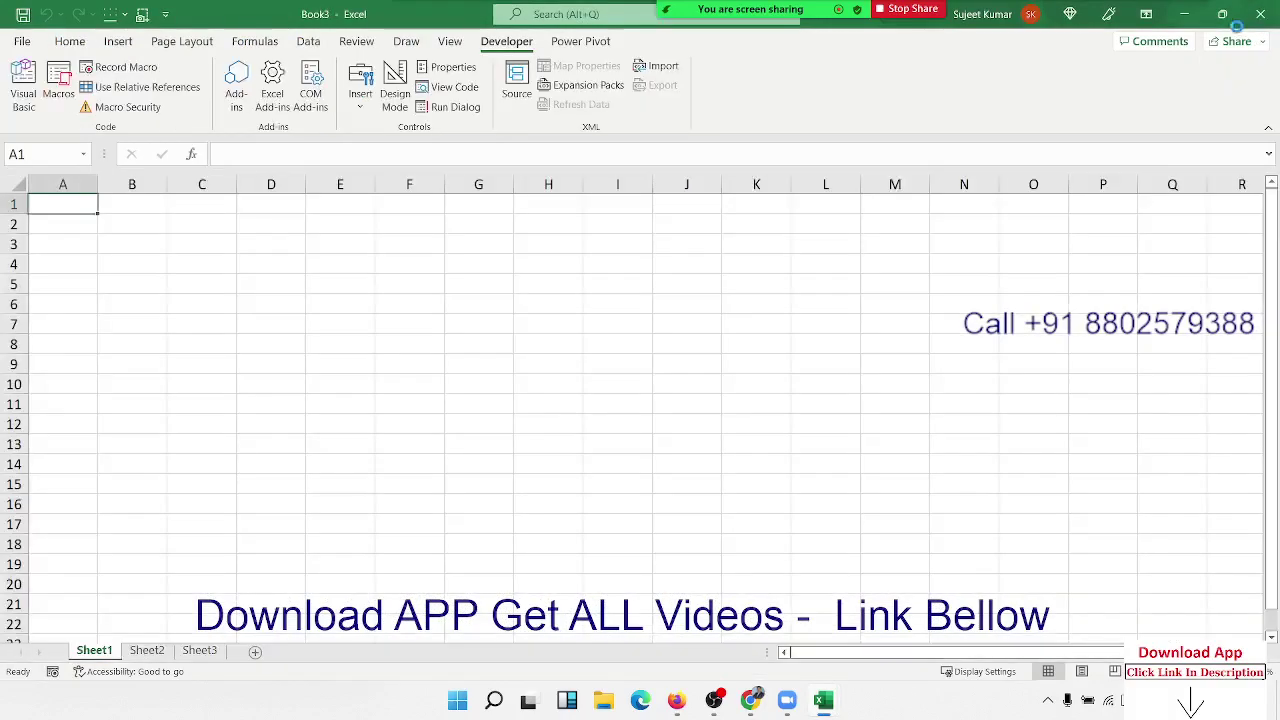
pyautogui.moveTo(823, 700)
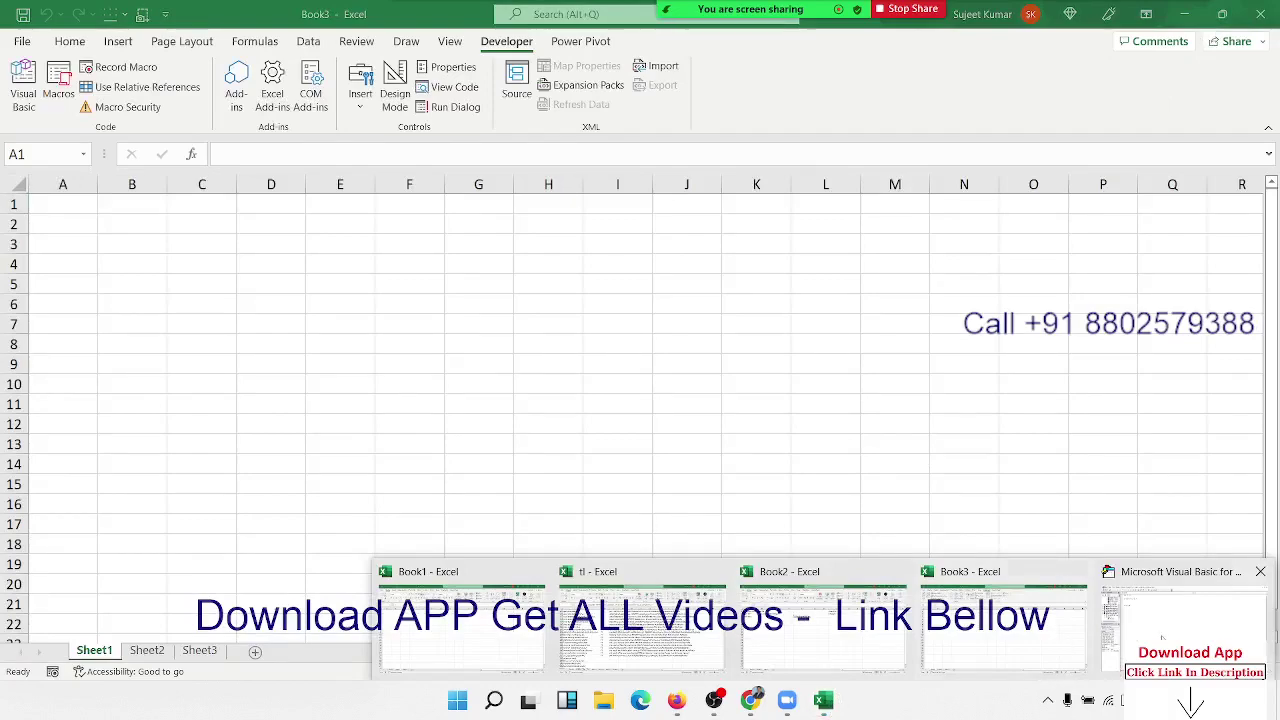
# Step: Set Workbooks.Add to 5, run rr, and close the resulting Book6 workbook
pyautogui.click(1185, 610)
pyautogui.doubleClick(270, 116)
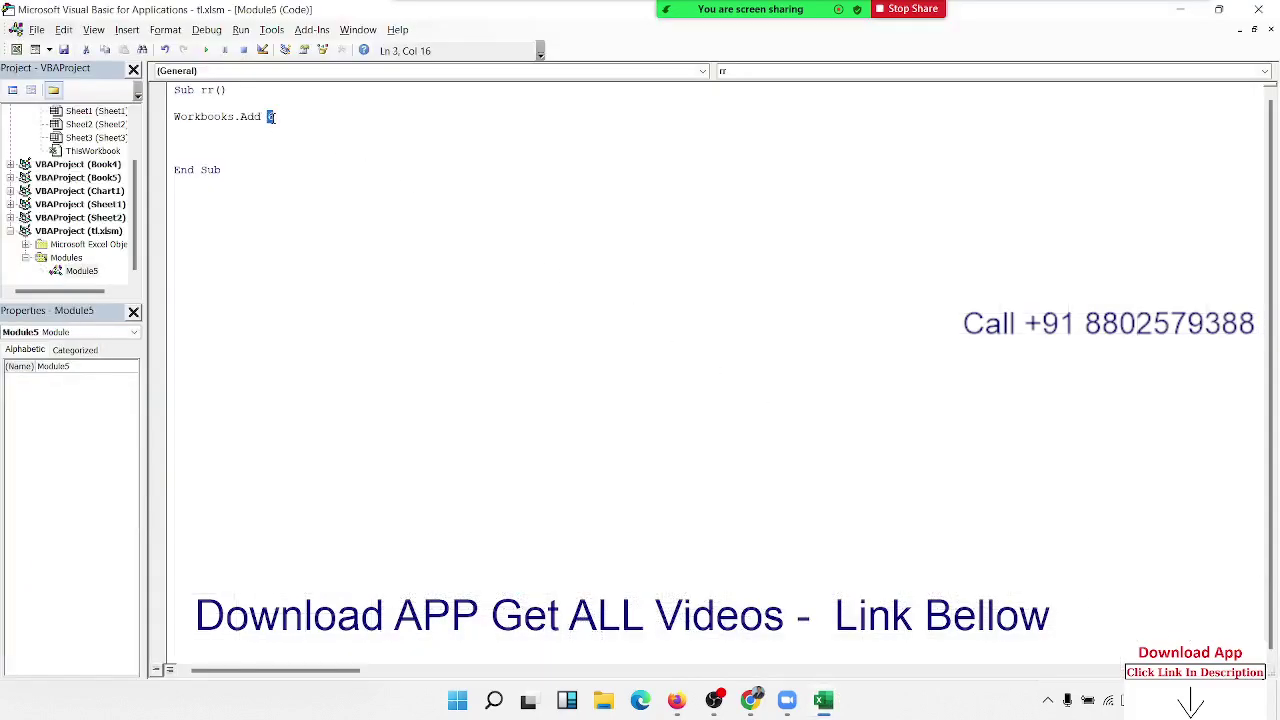
pyautogui.write('5')
pyautogui.click(206, 50)
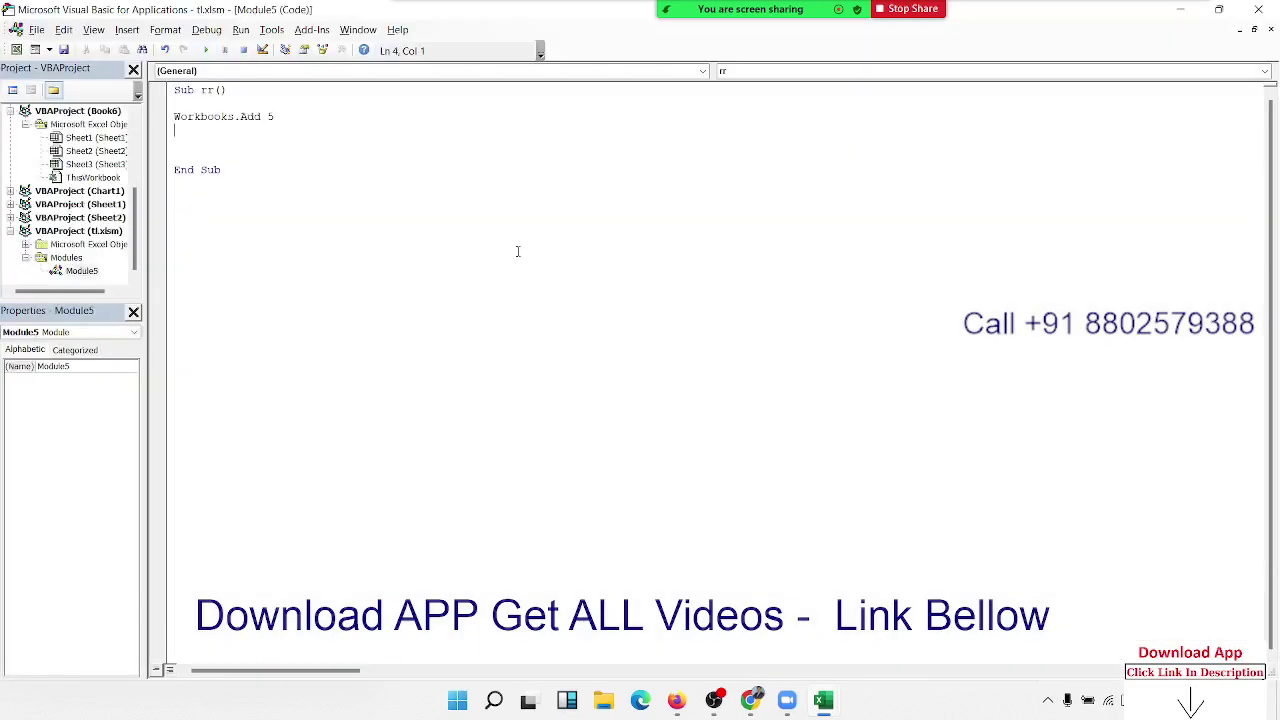
pyautogui.moveTo(823, 700)
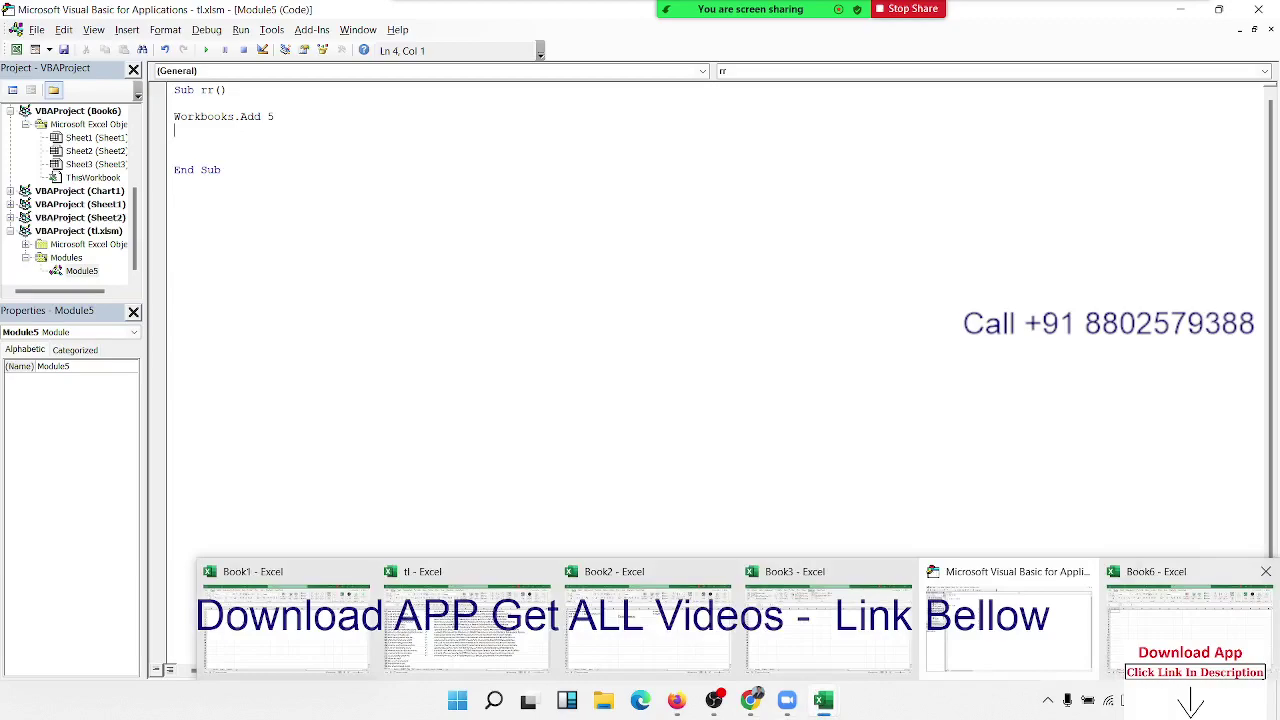
pyautogui.click(1180, 620)
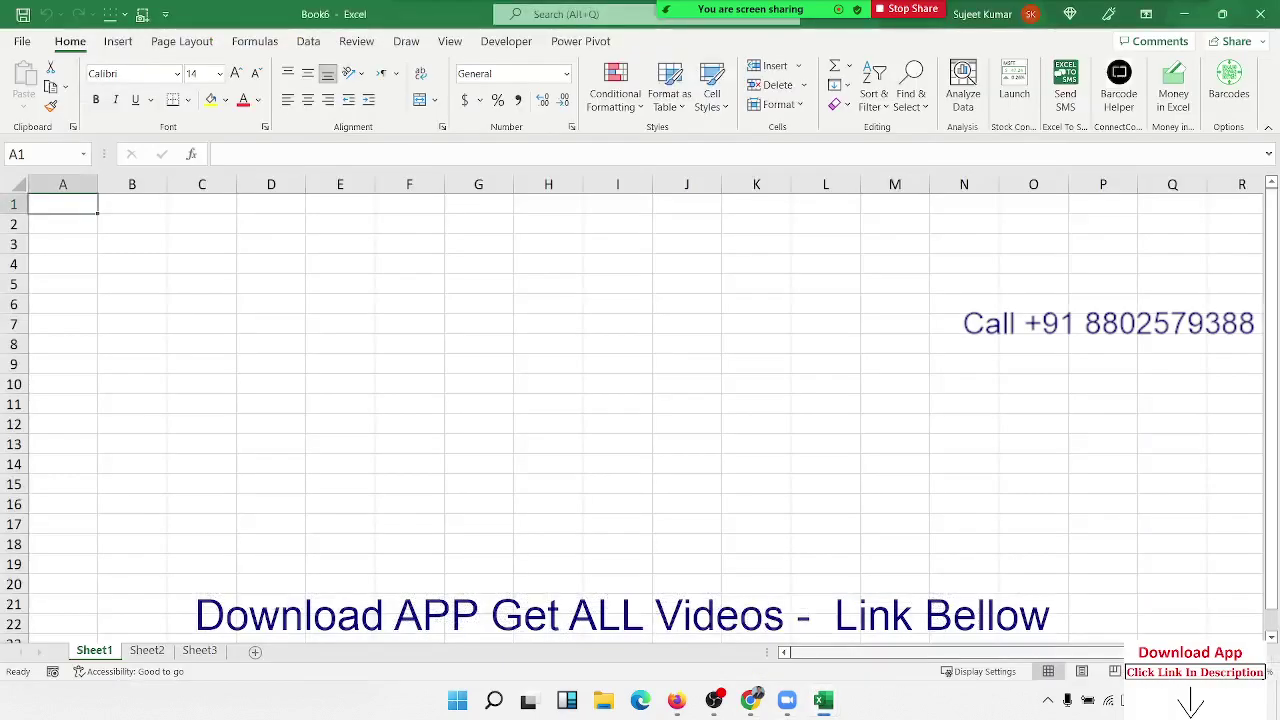
pyautogui.click(1260, 14)
pyautogui.click(824, 630)
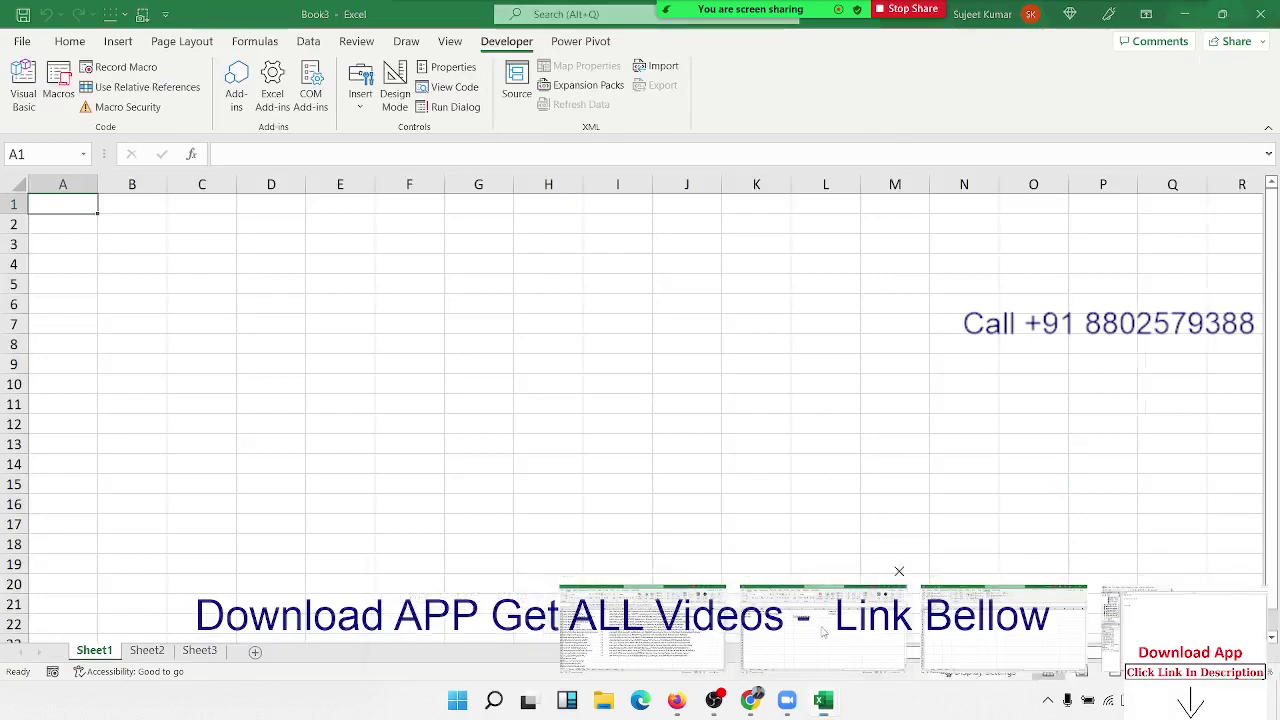
pyautogui.moveTo(823, 700)
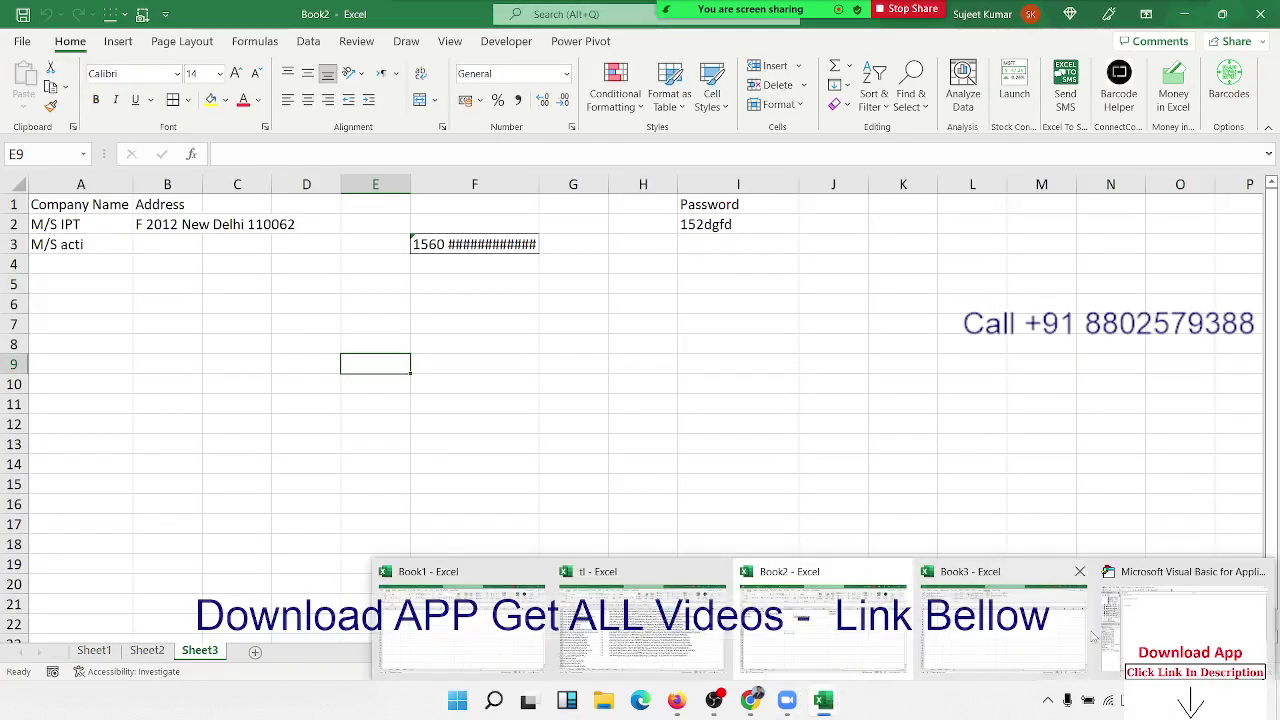
# Step: Set Workbooks.Add to 3, run rr, and bring up the new Macro1 workbook
pyautogui.click(1180, 620)
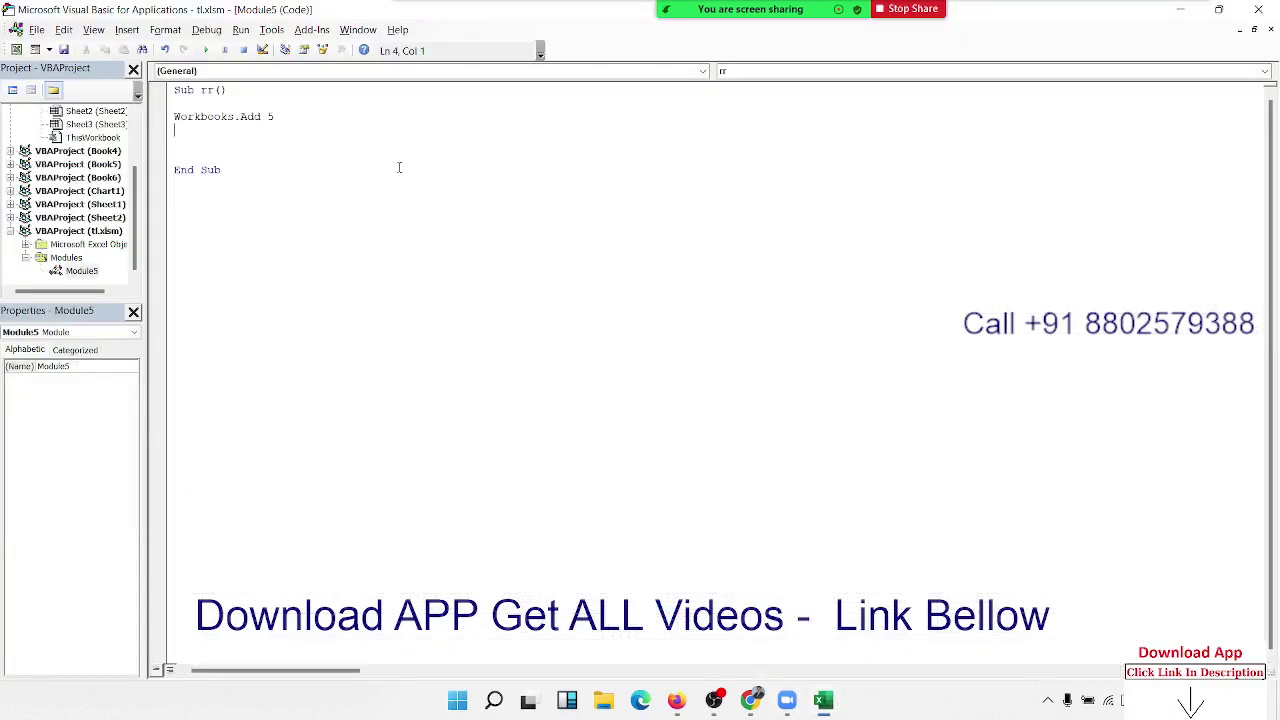
pyautogui.doubleClick(289, 114)
pyautogui.write('3')
pyautogui.click(206, 50)
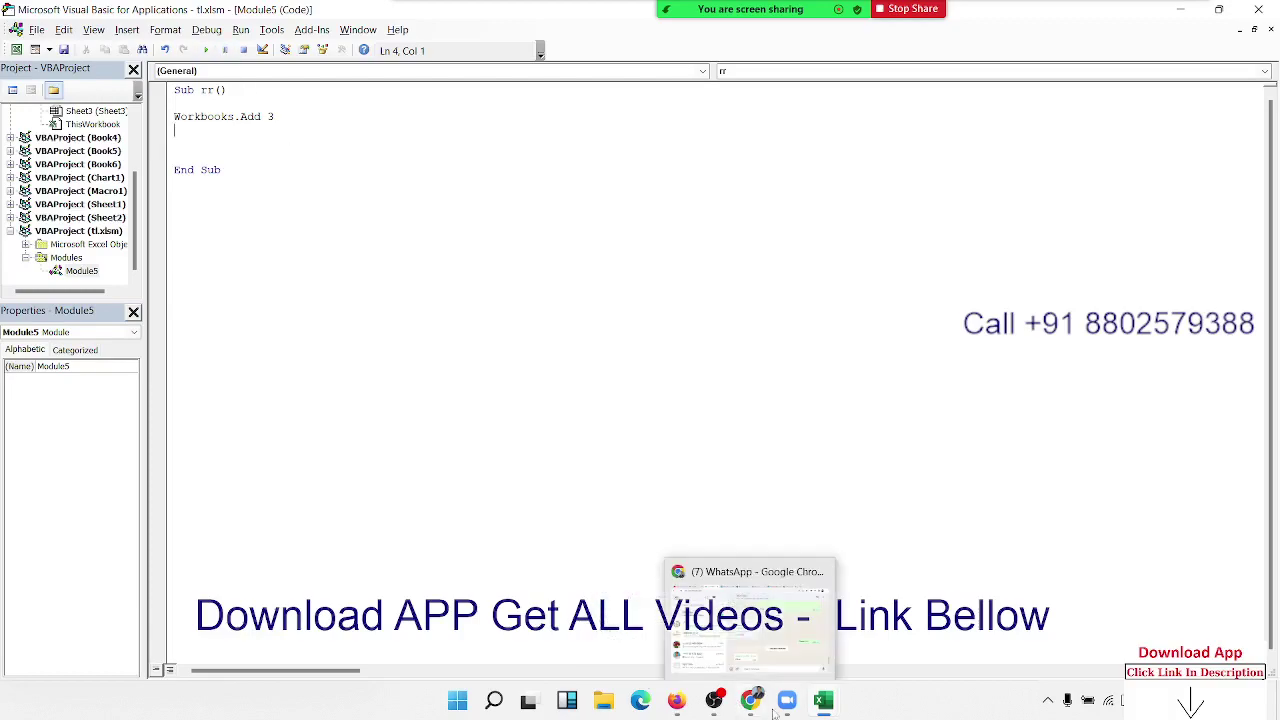
pyautogui.moveTo(823, 700)
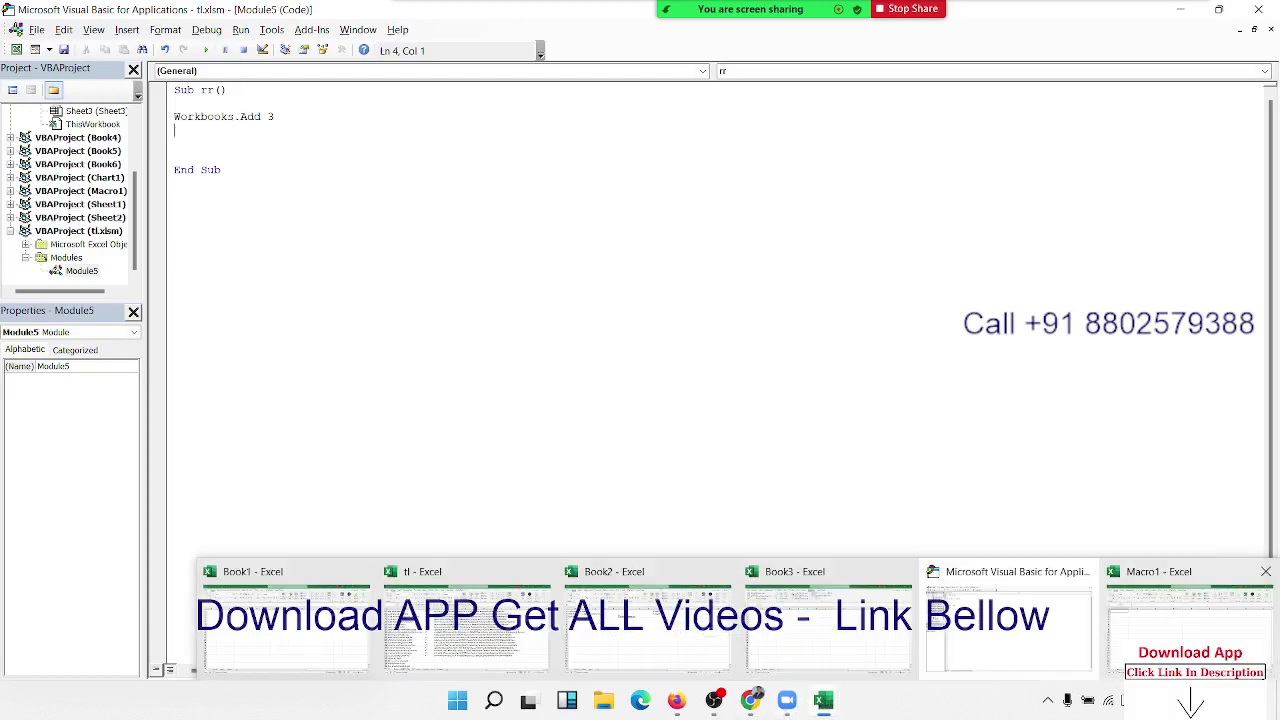
pyautogui.click(1180, 620)
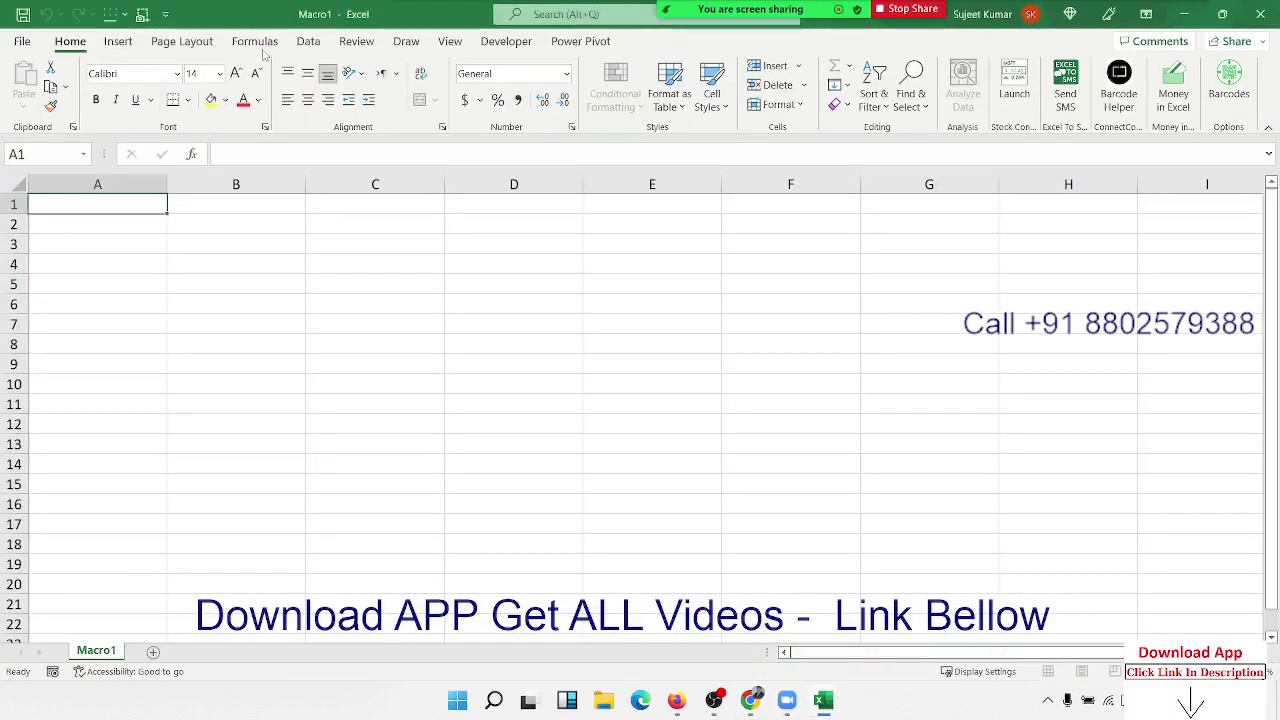
# Step: Expand VBAProject (Macro1) and its Microsoft Excel Objects in the VBA editor, then return to Excel
pyautogui.click(506, 41)
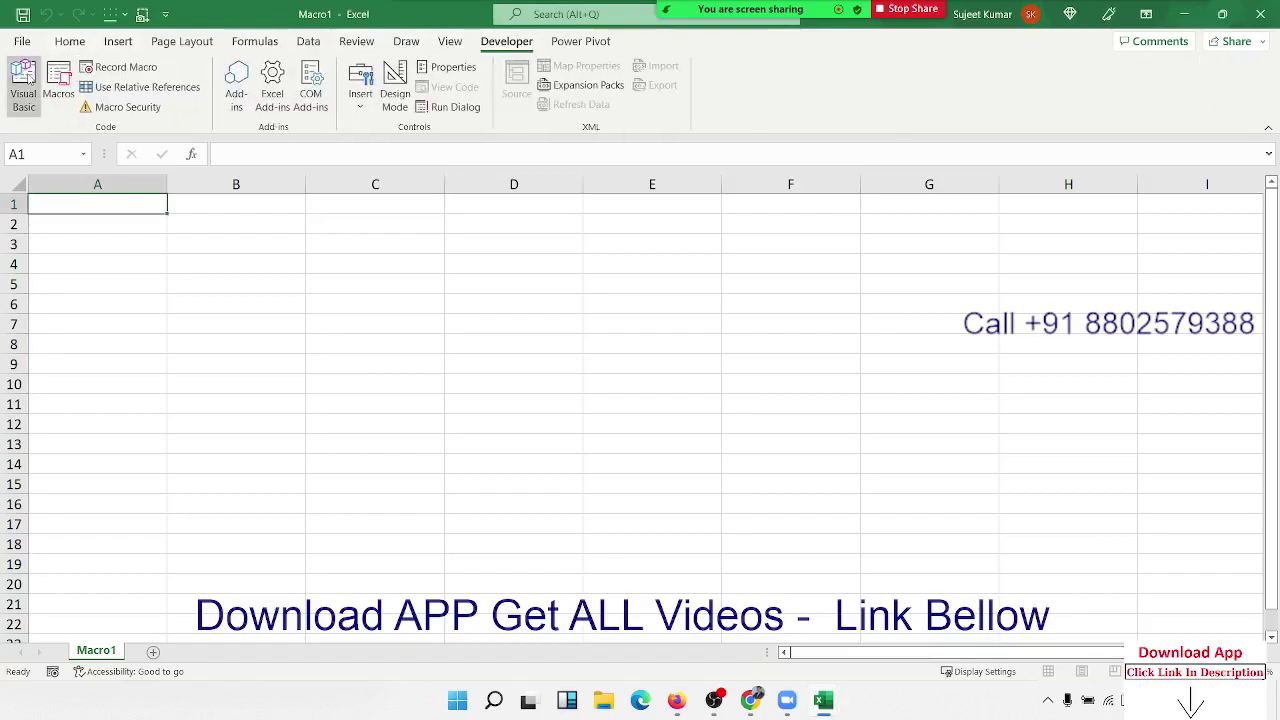
pyautogui.click(23, 85)
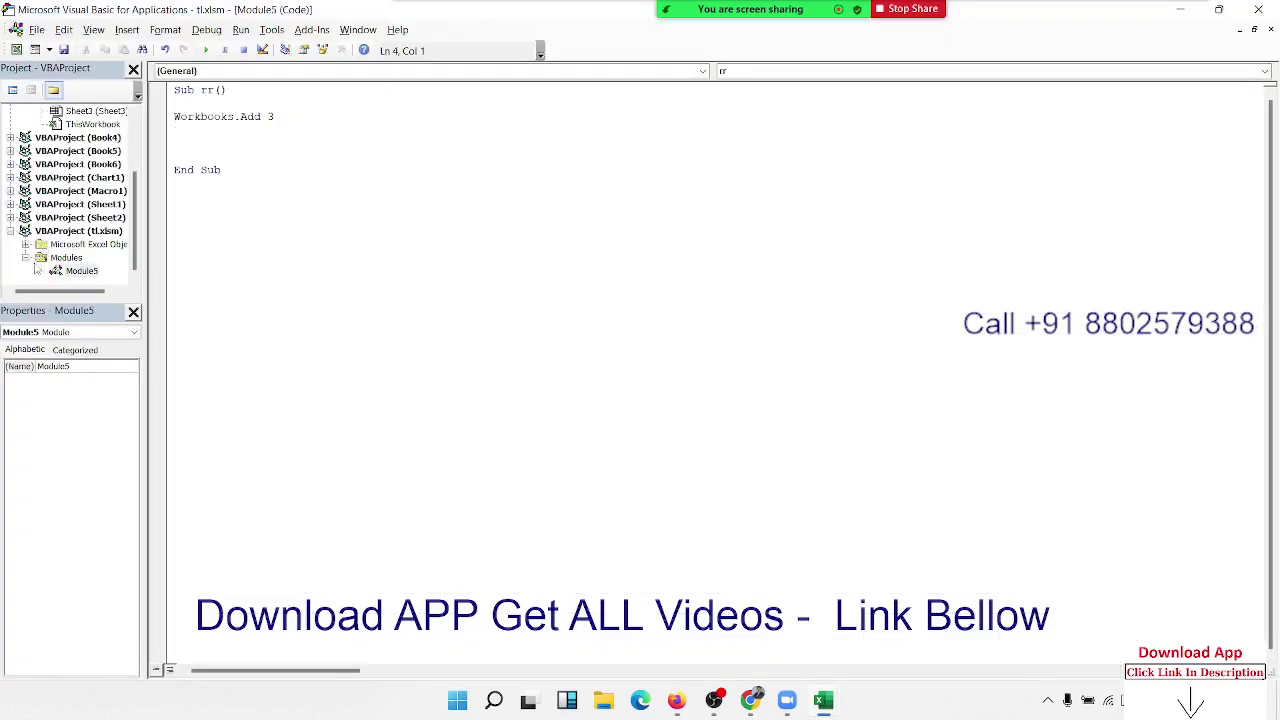
pyautogui.scroll(2, 50, 247)
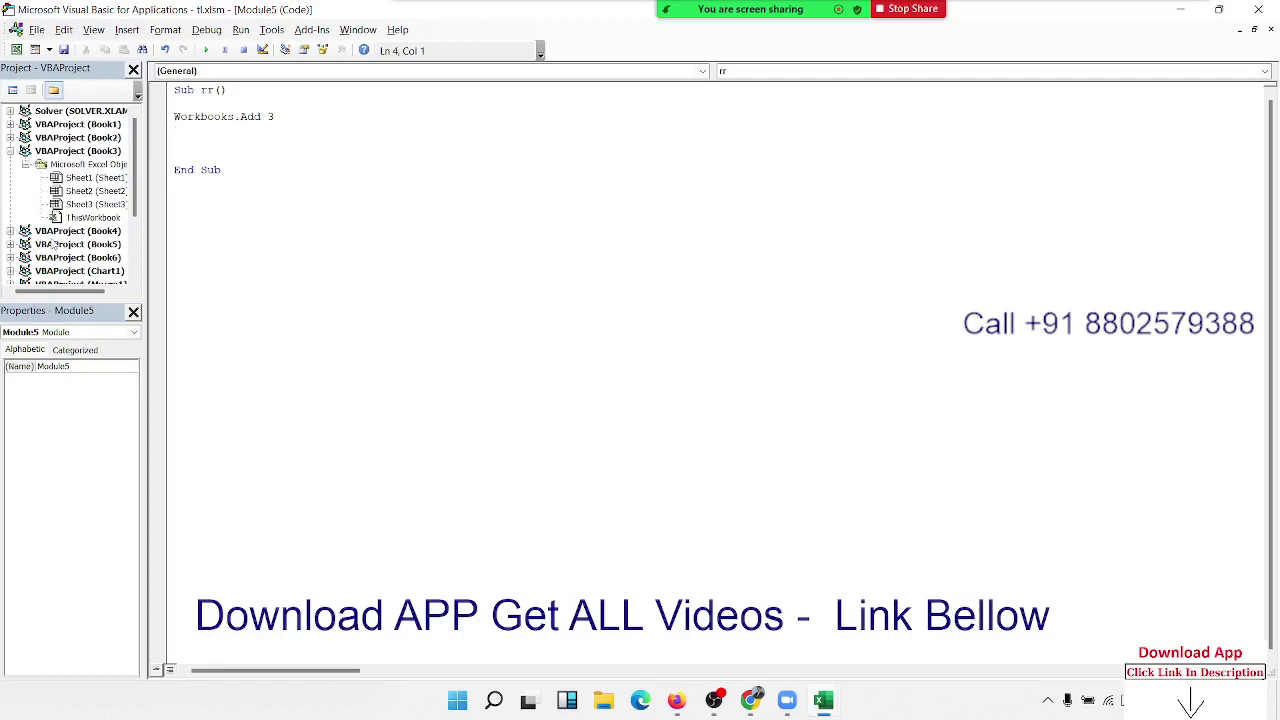
pyautogui.scroll(-2, 52, 244)
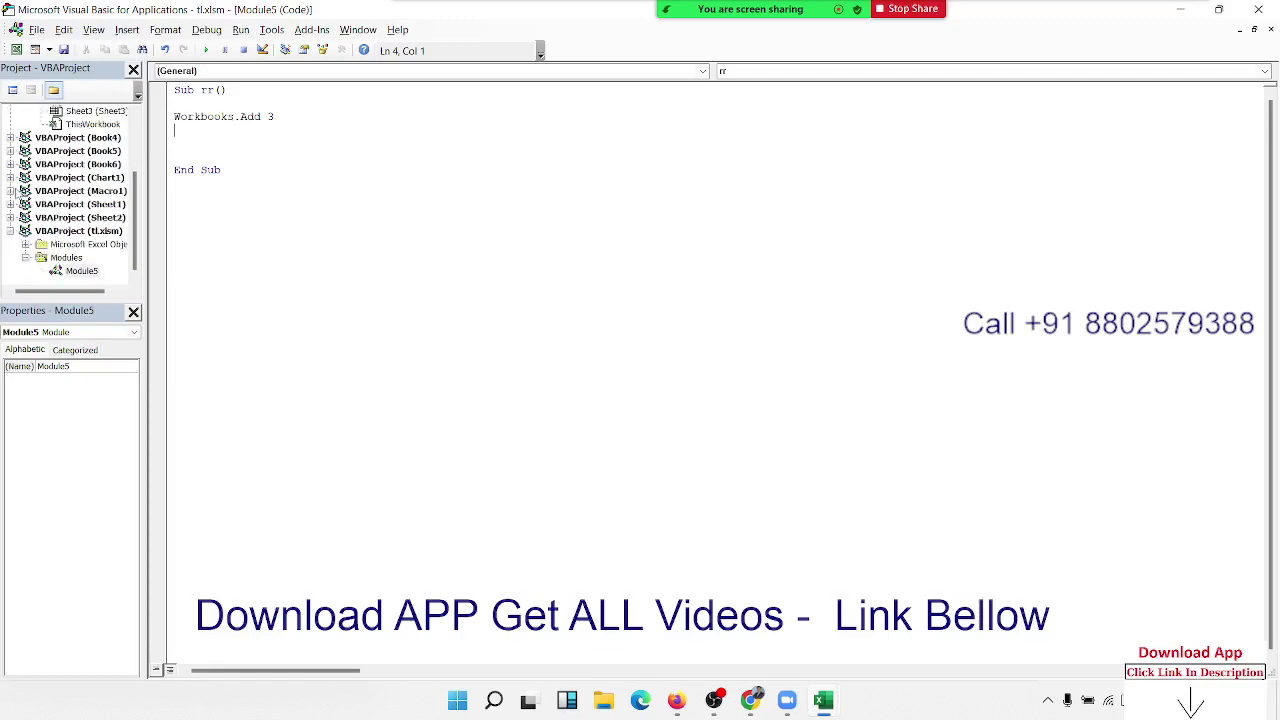
pyautogui.click(10, 190)
pyautogui.click(30, 205)
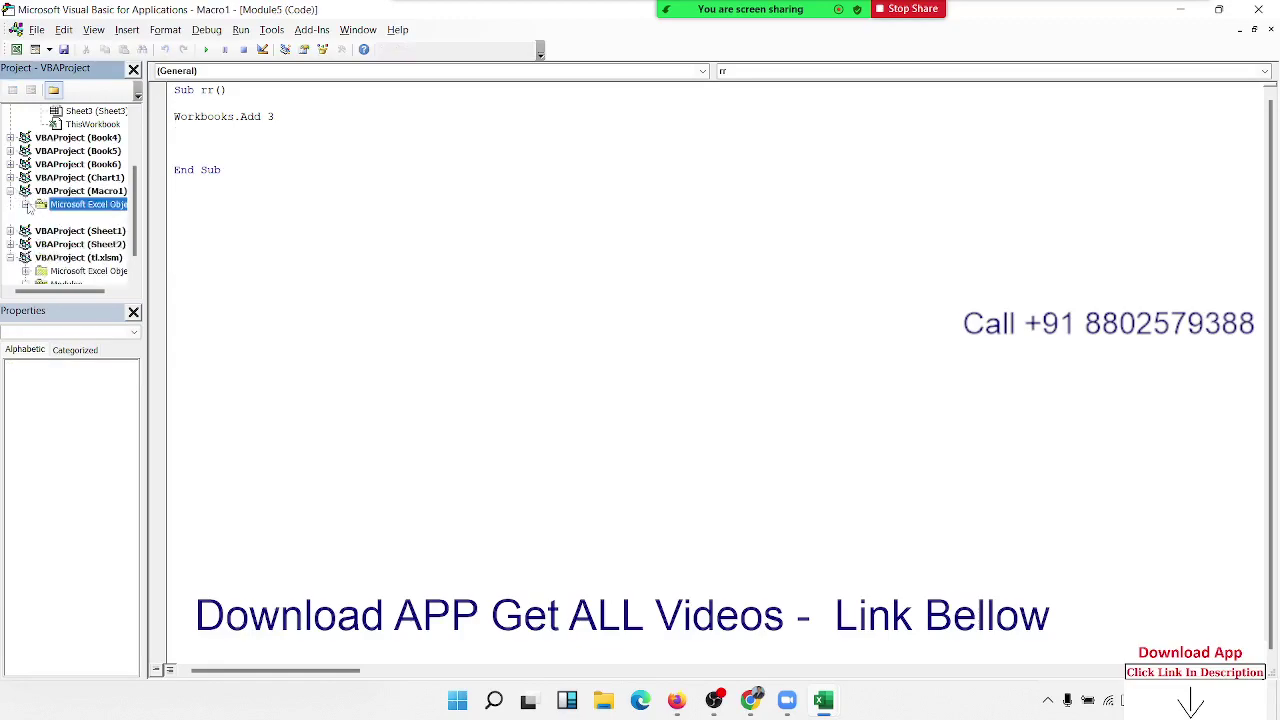
pyautogui.click(26, 205)
pyautogui.hotkey('alt', 'F11')
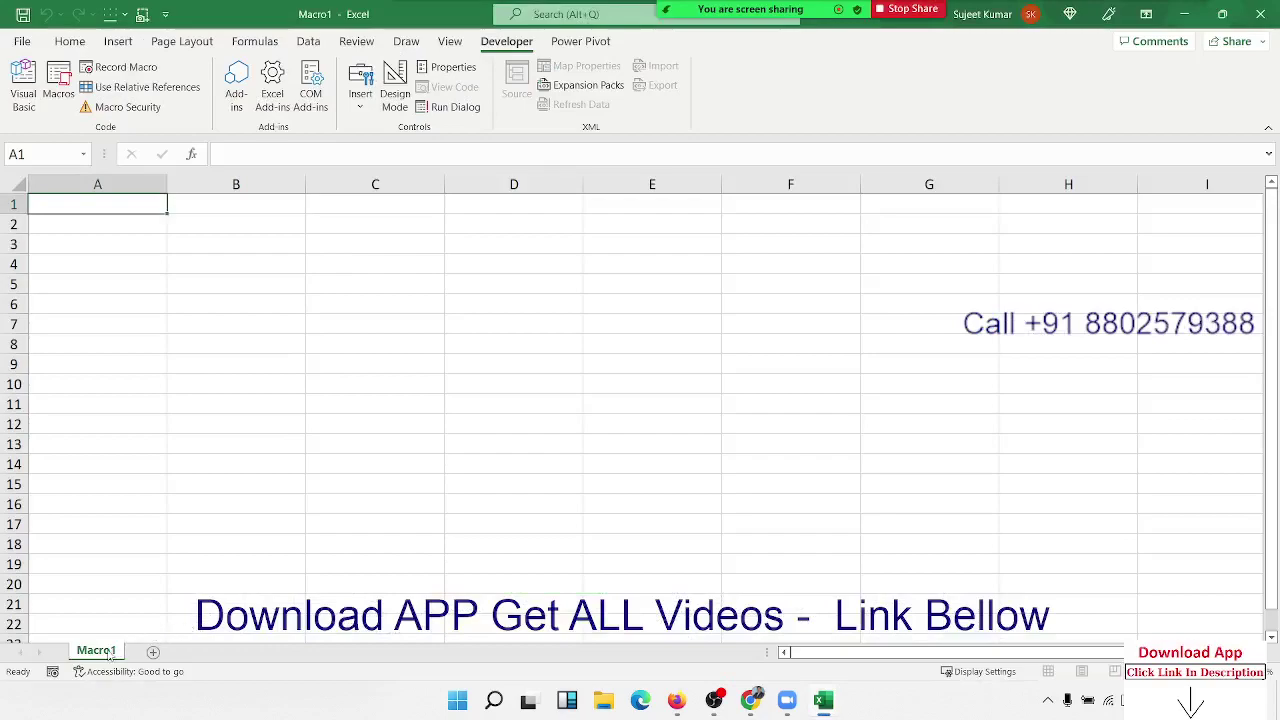
# Step: Insert the Balance sheet template into the Macro1 workbook via the sheet tab's Insert dialog
pyautogui.rightClick(110, 654)
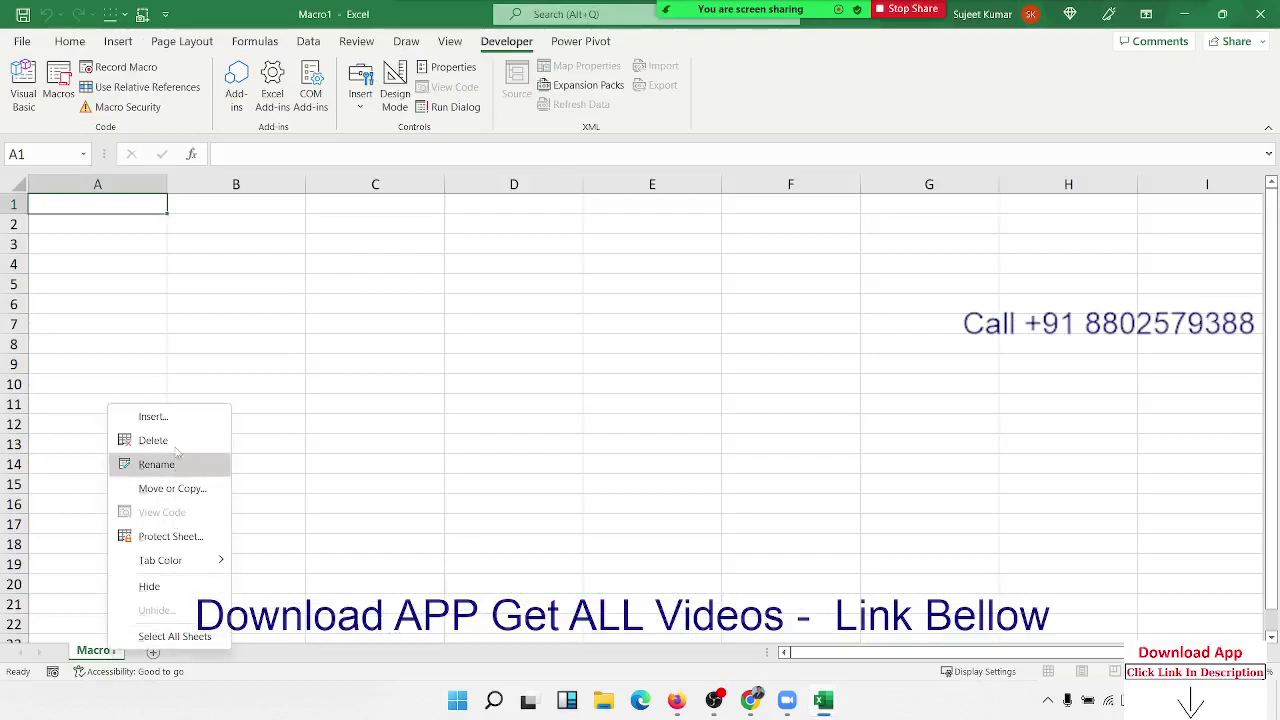
pyautogui.click(155, 416)
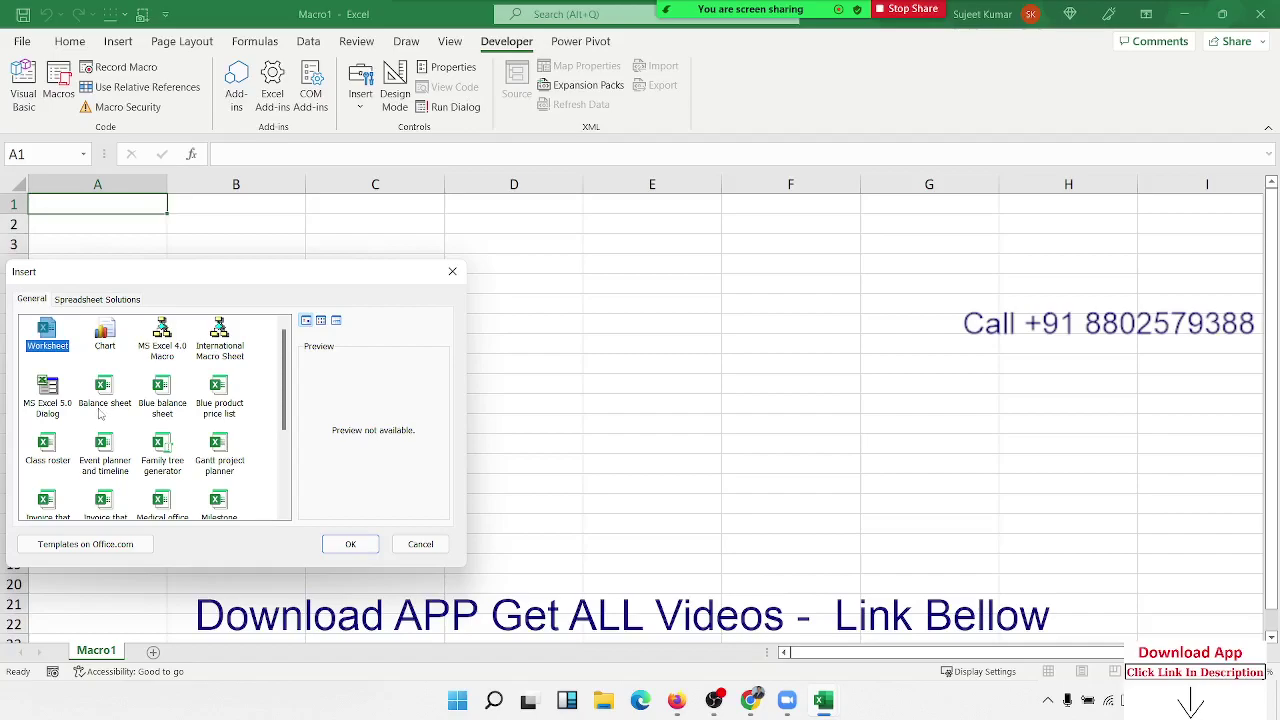
pyautogui.click(115, 416)
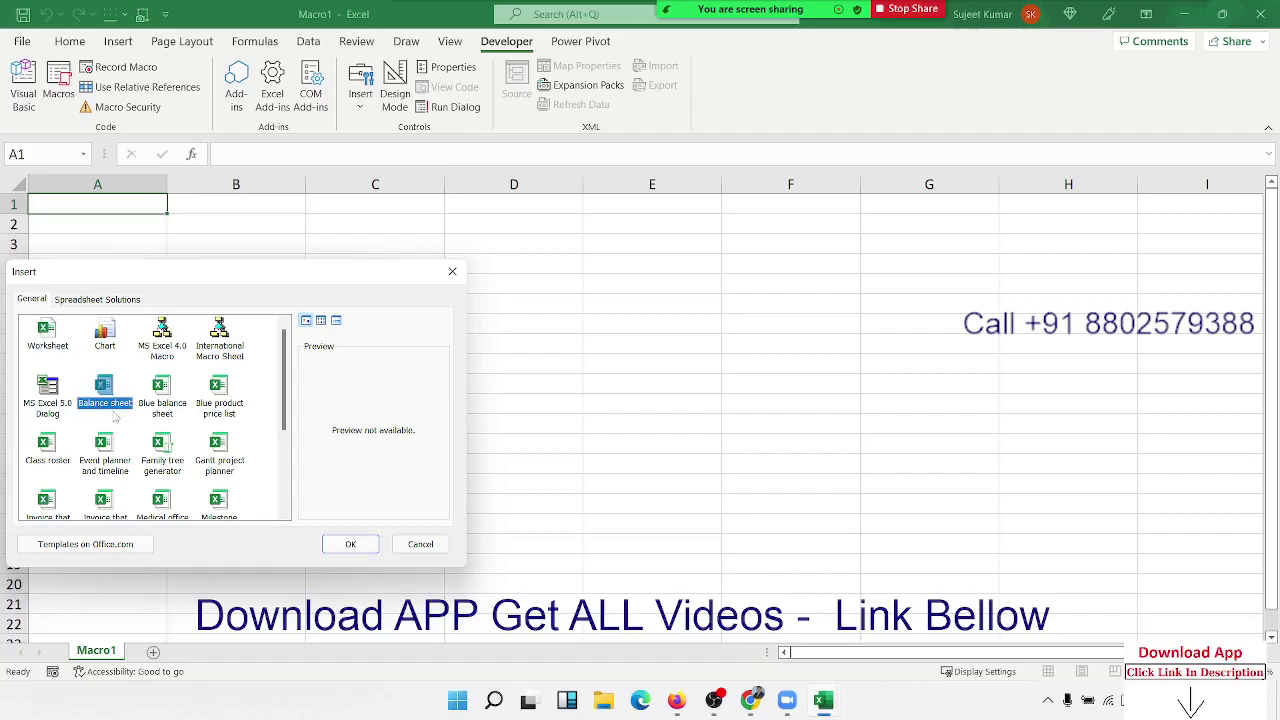
pyautogui.click(350, 544)
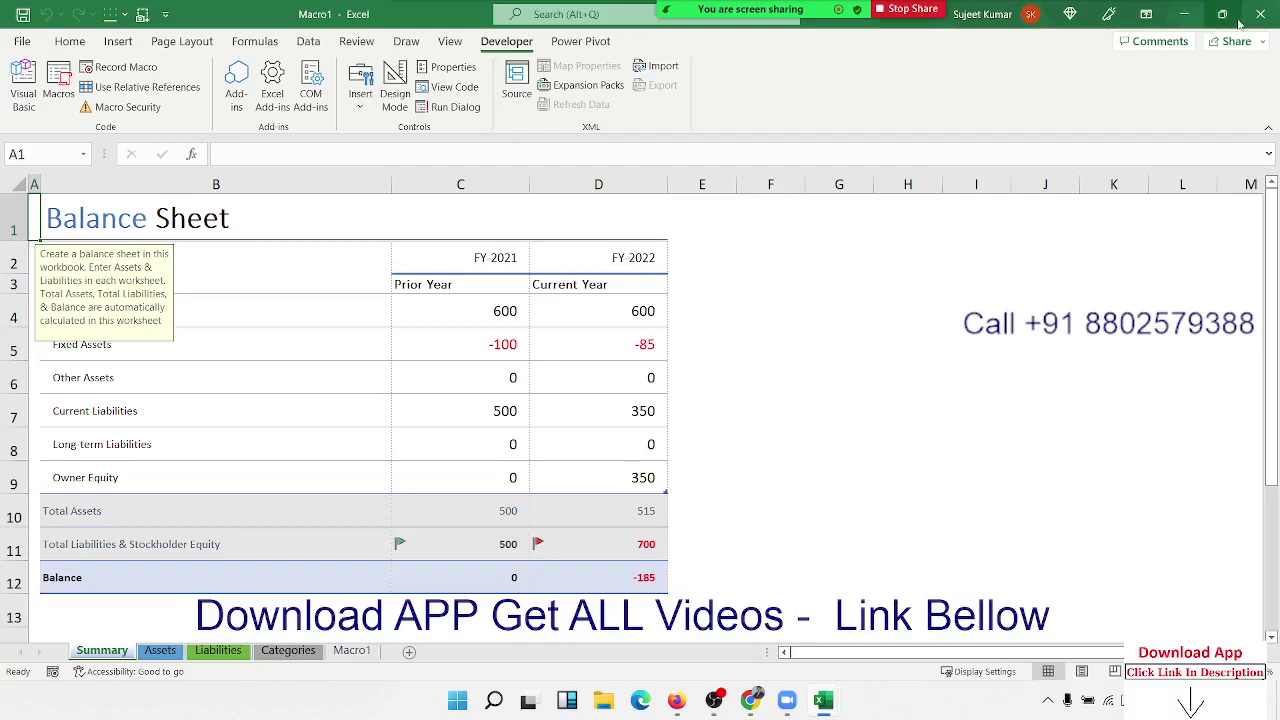
# Step: Copy the Balance Sheet title text from cell B1 and switch to the VBA editor
pyautogui.click(120, 222)
pyautogui.moveTo(221, 154); pyautogui.dragTo(368, 160)
pyautogui.hotkey('ctrl', 'c')
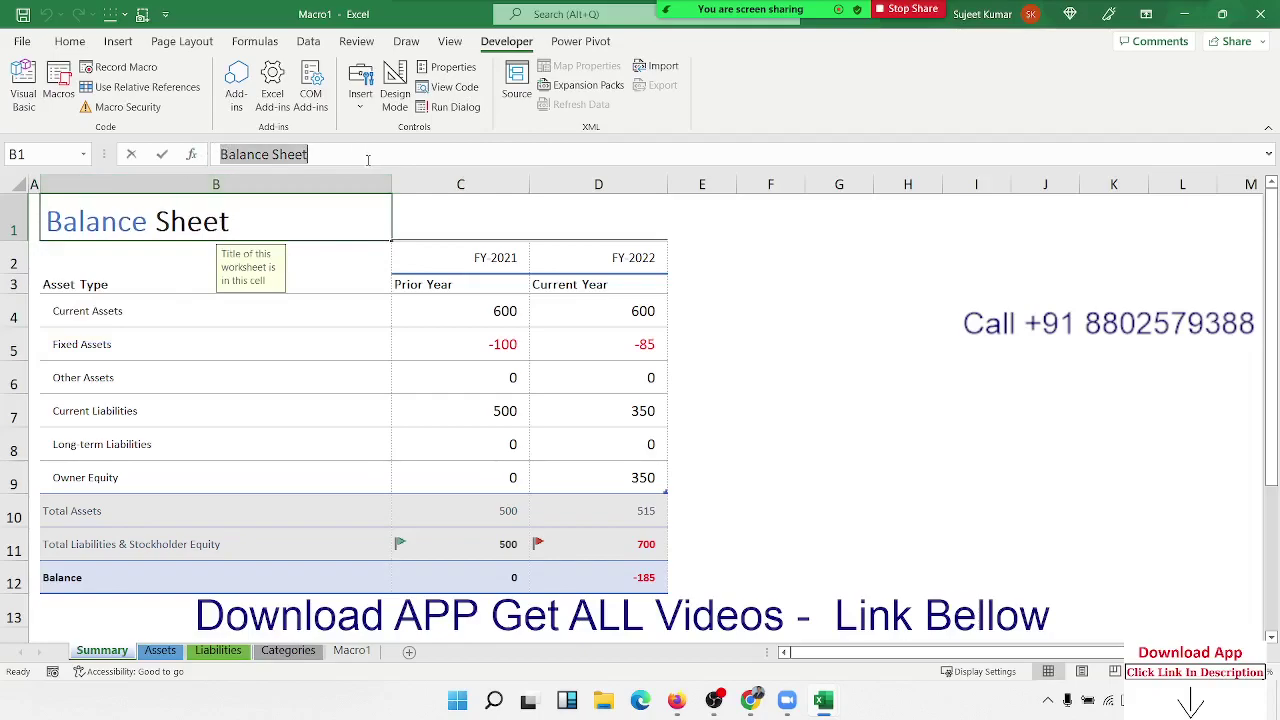
pyautogui.press('Escape')
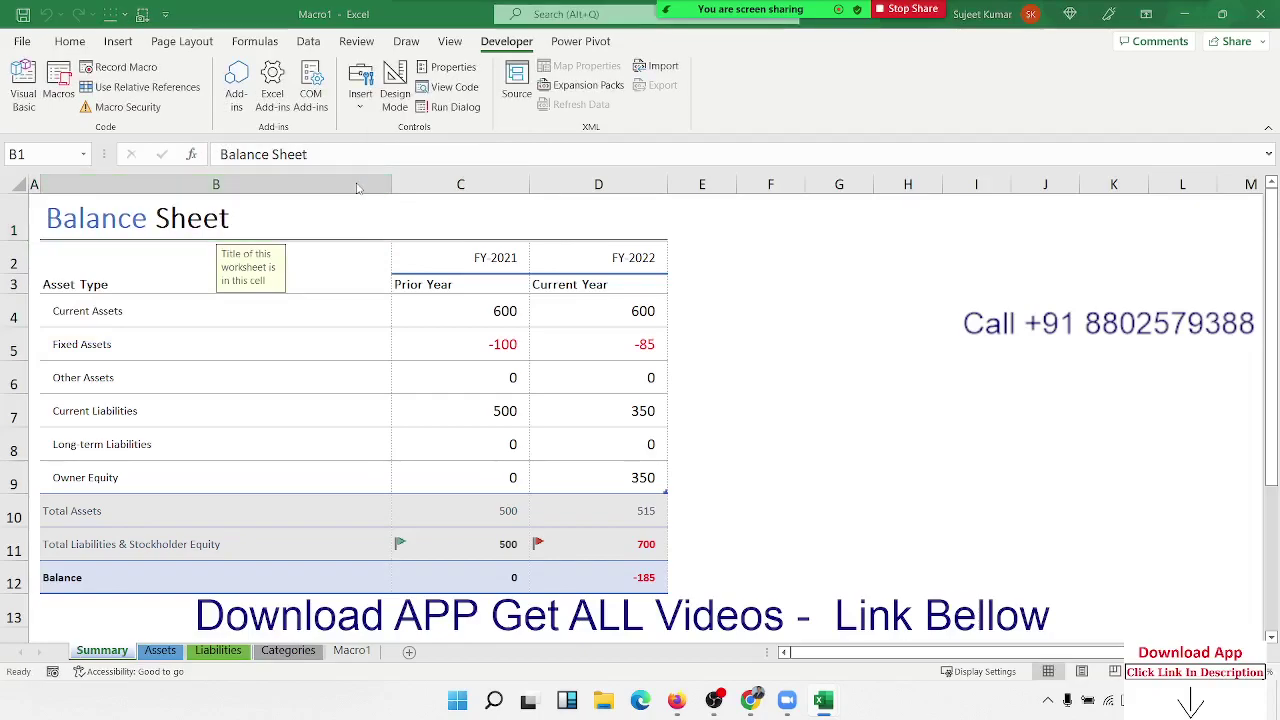
pyautogui.hotkey('alt', 'Tab')
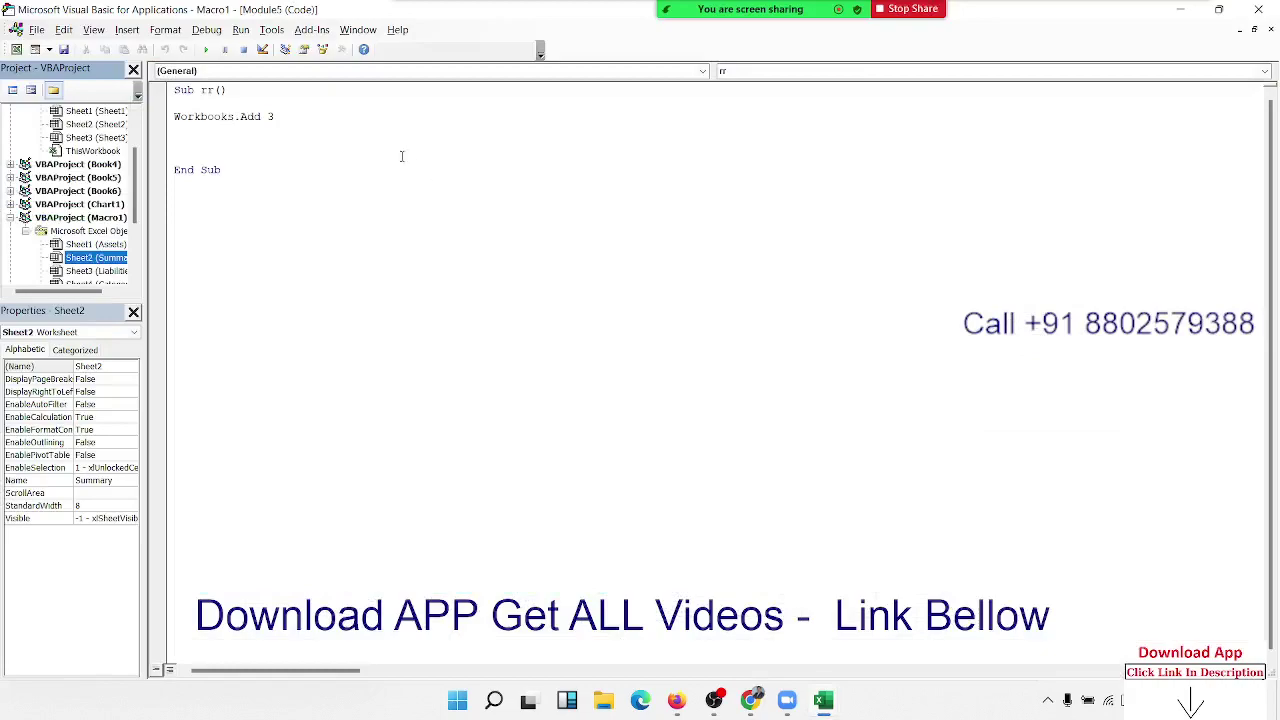
# Step: Paste the title in quotes so the statement reads Workbooks.Add "Balance Sheet"
pyautogui.click(340, 120)
pyautogui.write('"')
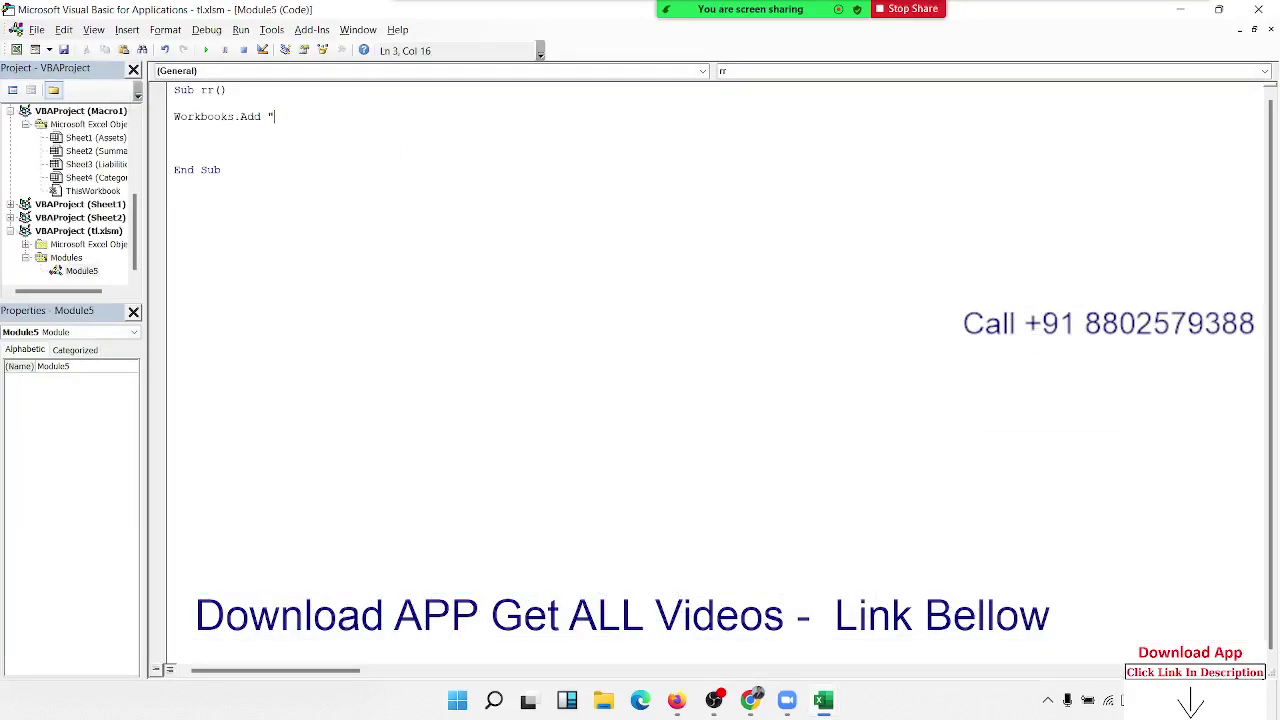
pyautogui.hotkey('ctrl', 'v')
pyautogui.write('"')
pyautogui.press('Down')
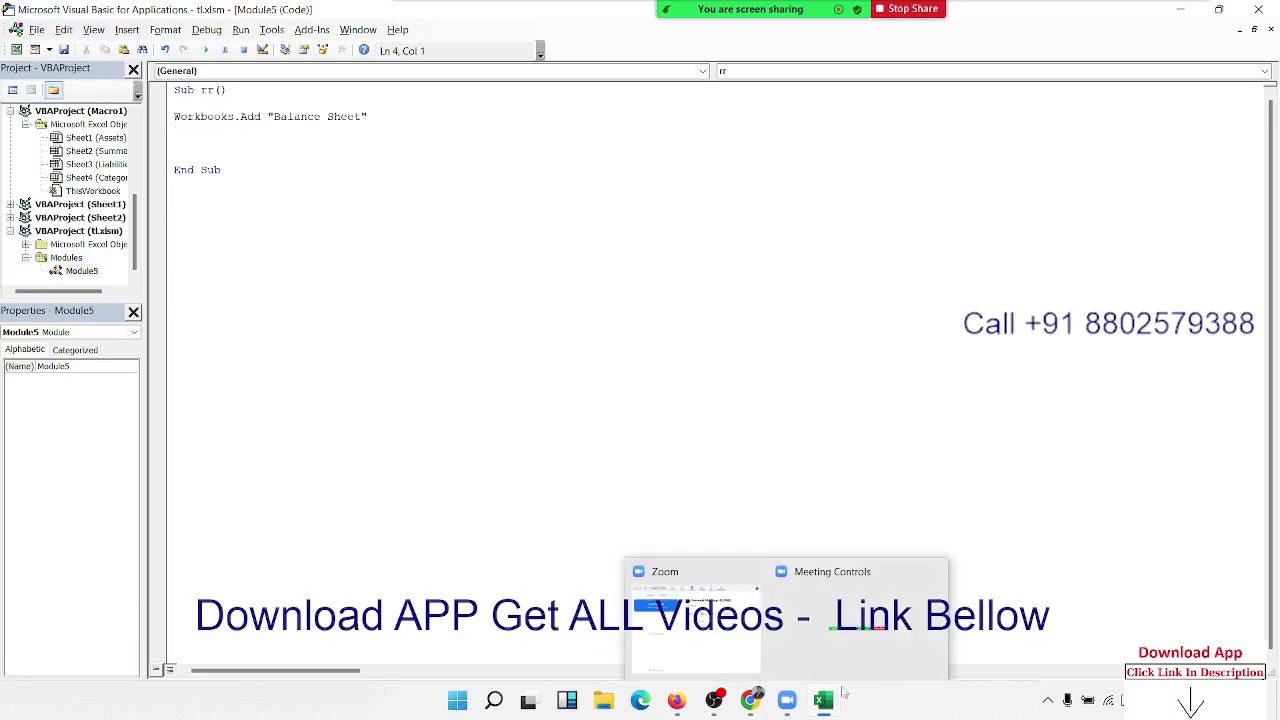
# Step: Close the Macro1 workbook without saving its changes
pyautogui.moveTo(823, 700)
pyautogui.click(1220, 630)
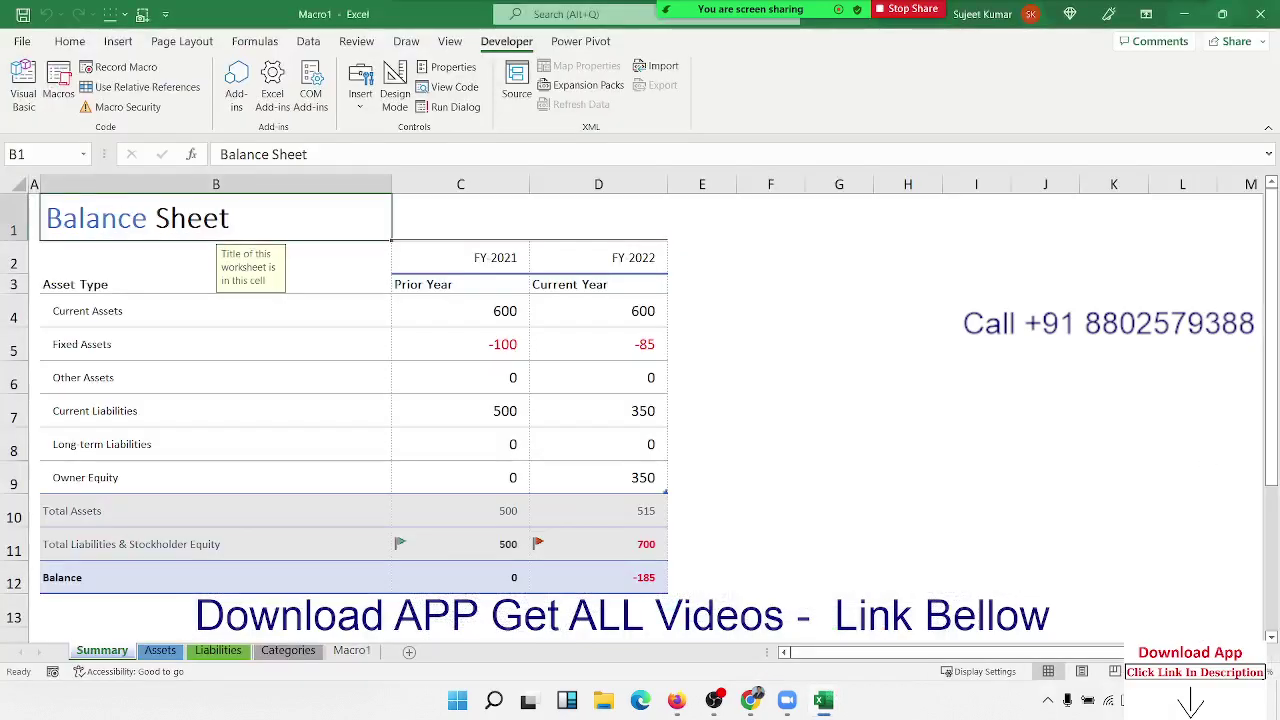
pyautogui.click(1260, 14)
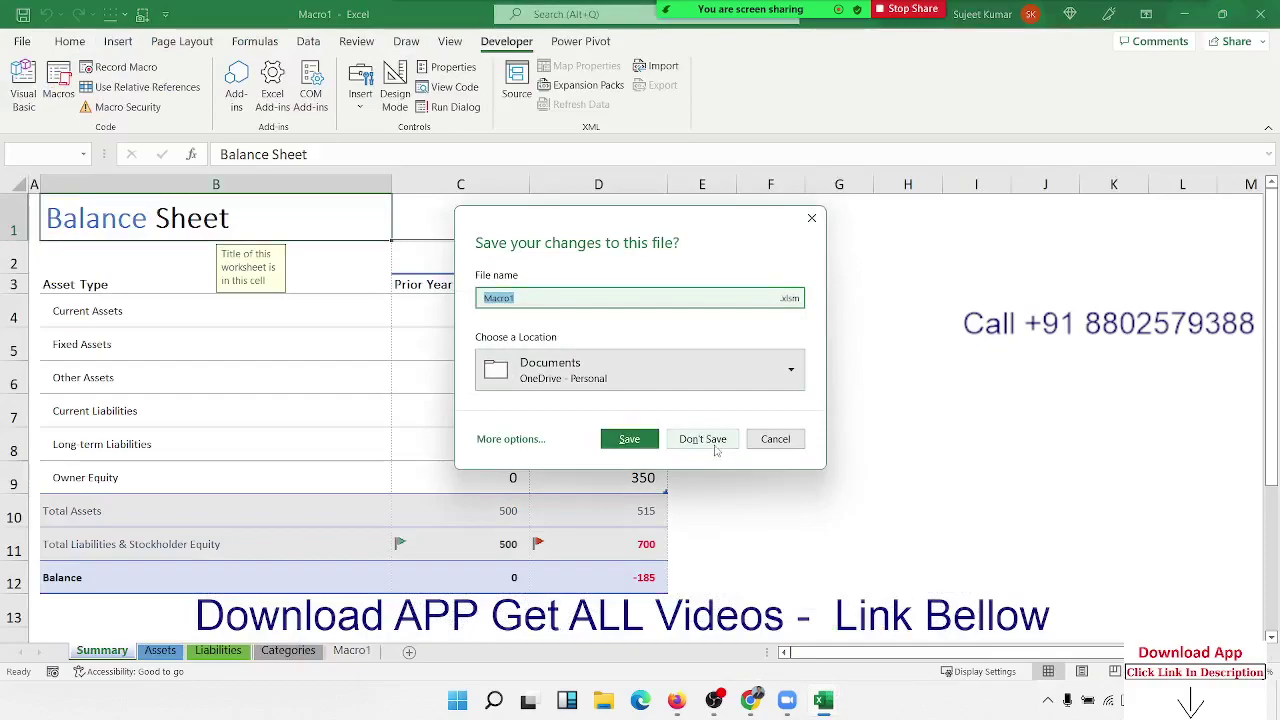
pyautogui.click(703, 439)
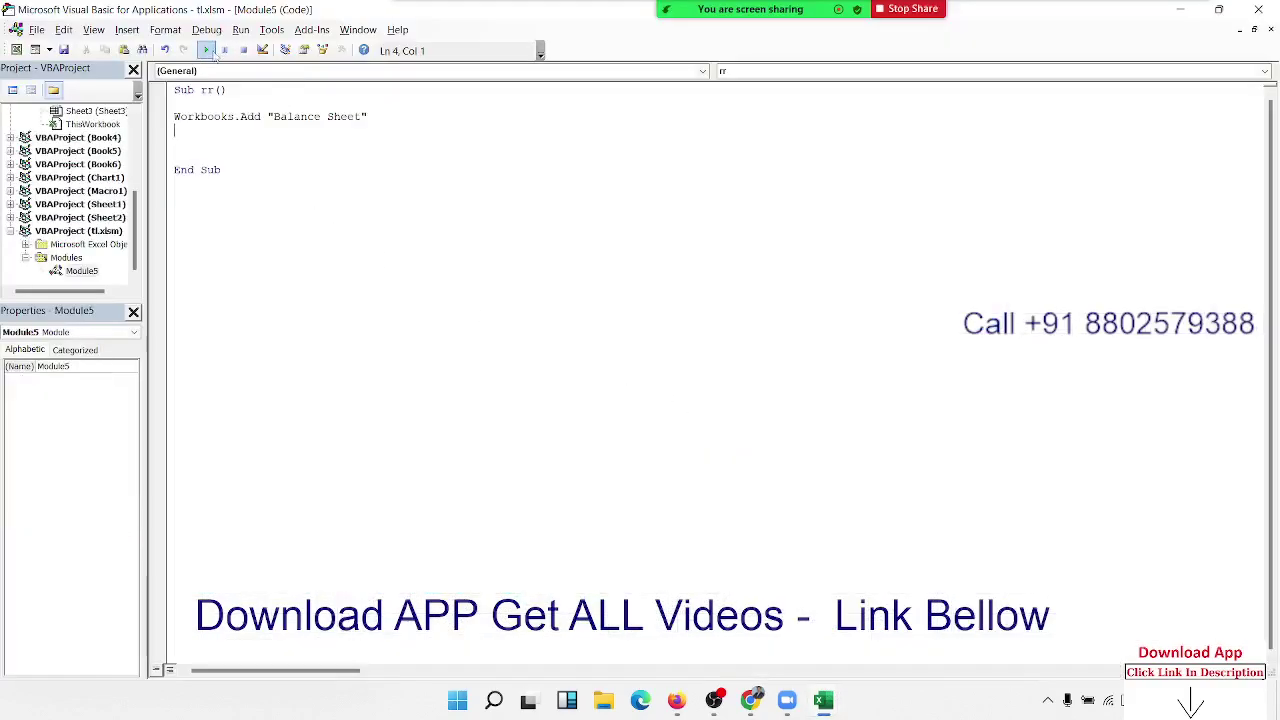
# Step: Run rr, hit run-time error 1004, and debug to the failing Workbooks.Add line
pyautogui.click(206, 50)
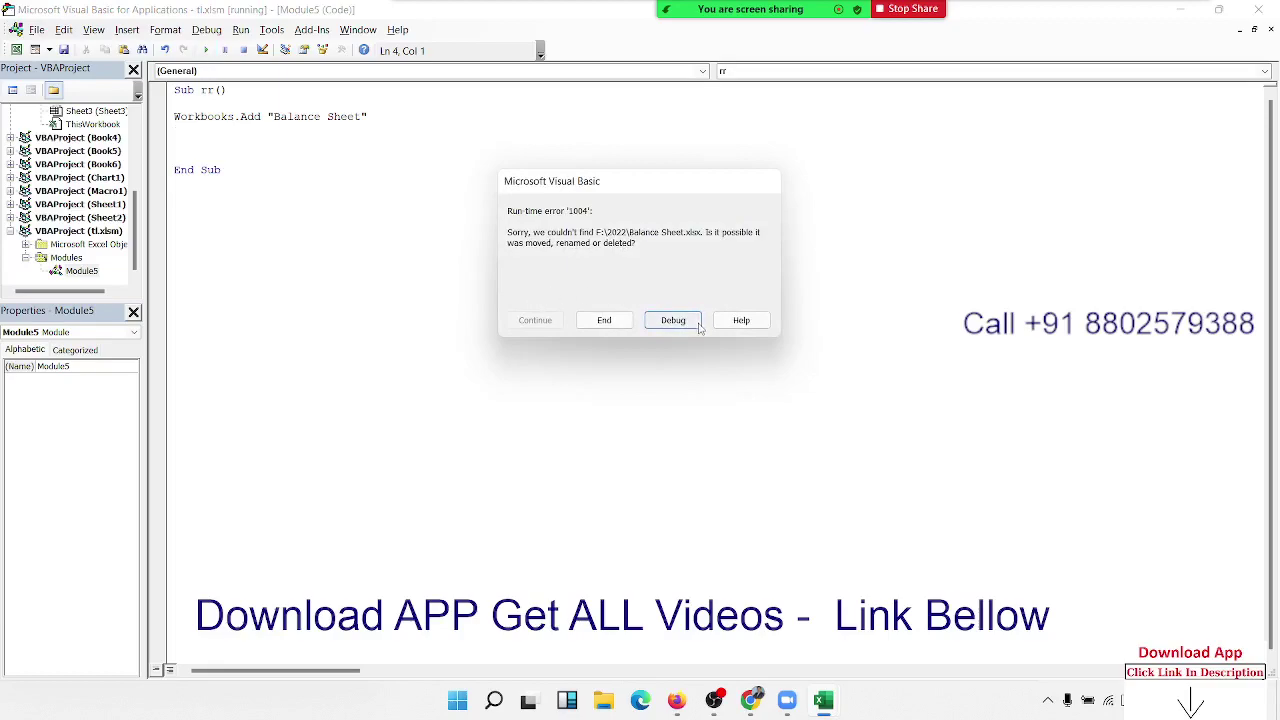
pyautogui.click(672, 320)
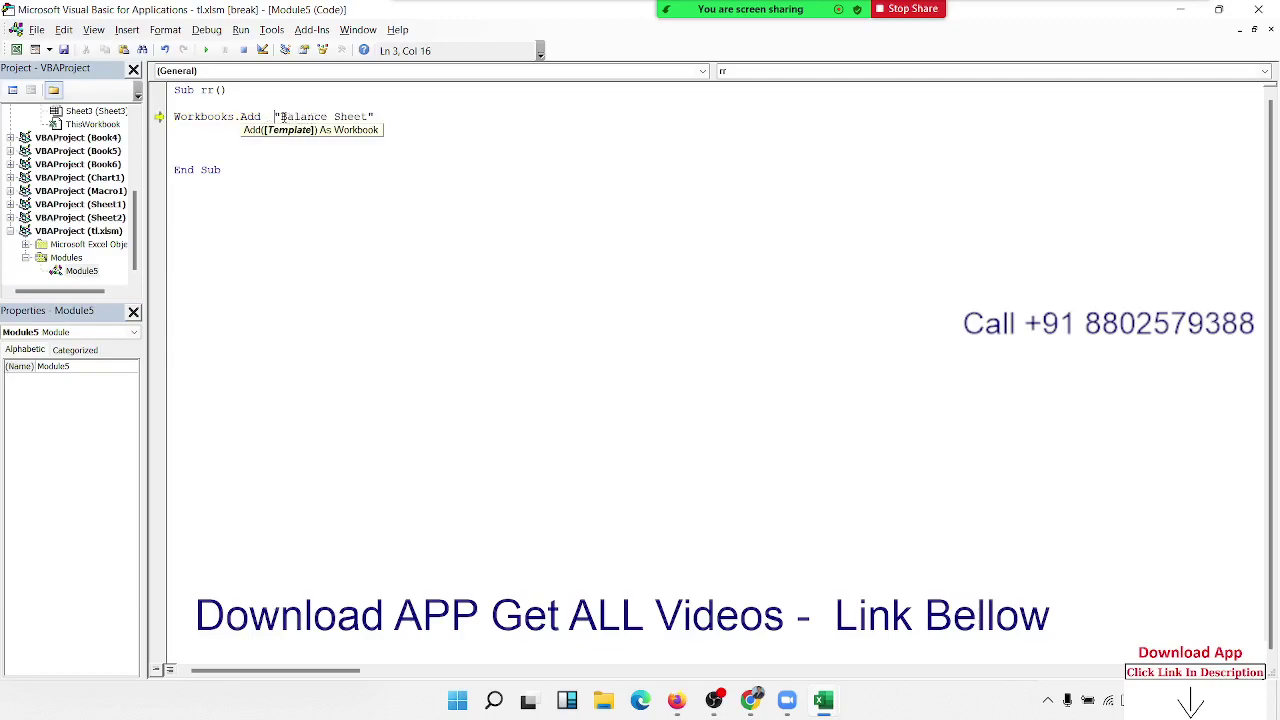
pyautogui.write('=')
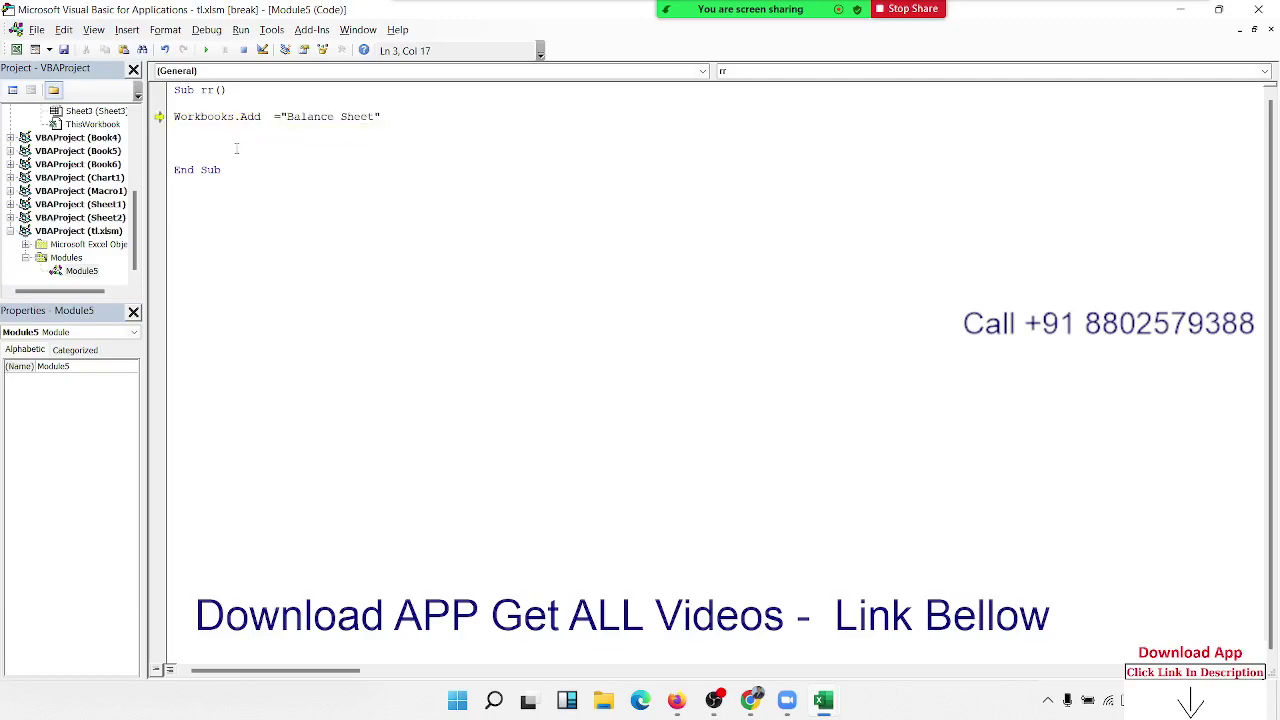
pyautogui.press('BackSpace')
pyautogui.click(295, 128)
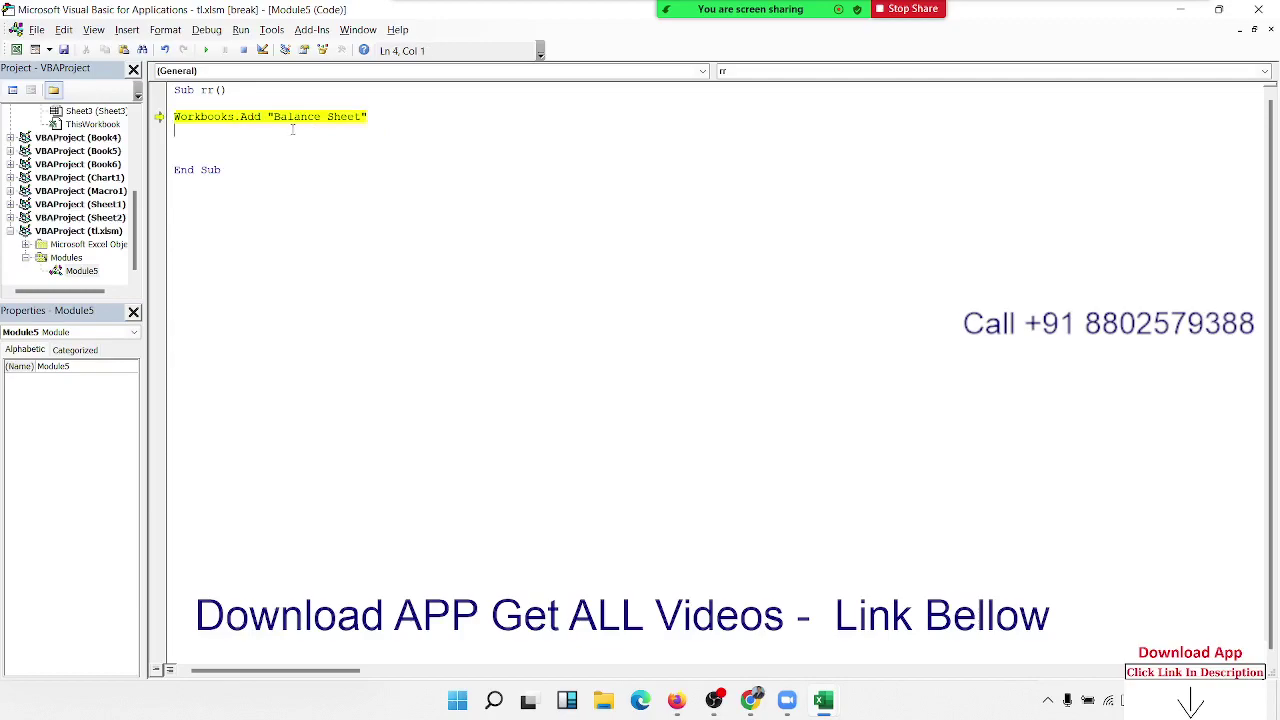
# Step: Delete the "Balance Sheet" argument and reset the paused macro run
pyautogui.moveTo(270, 116); pyautogui.dragTo(398, 128)
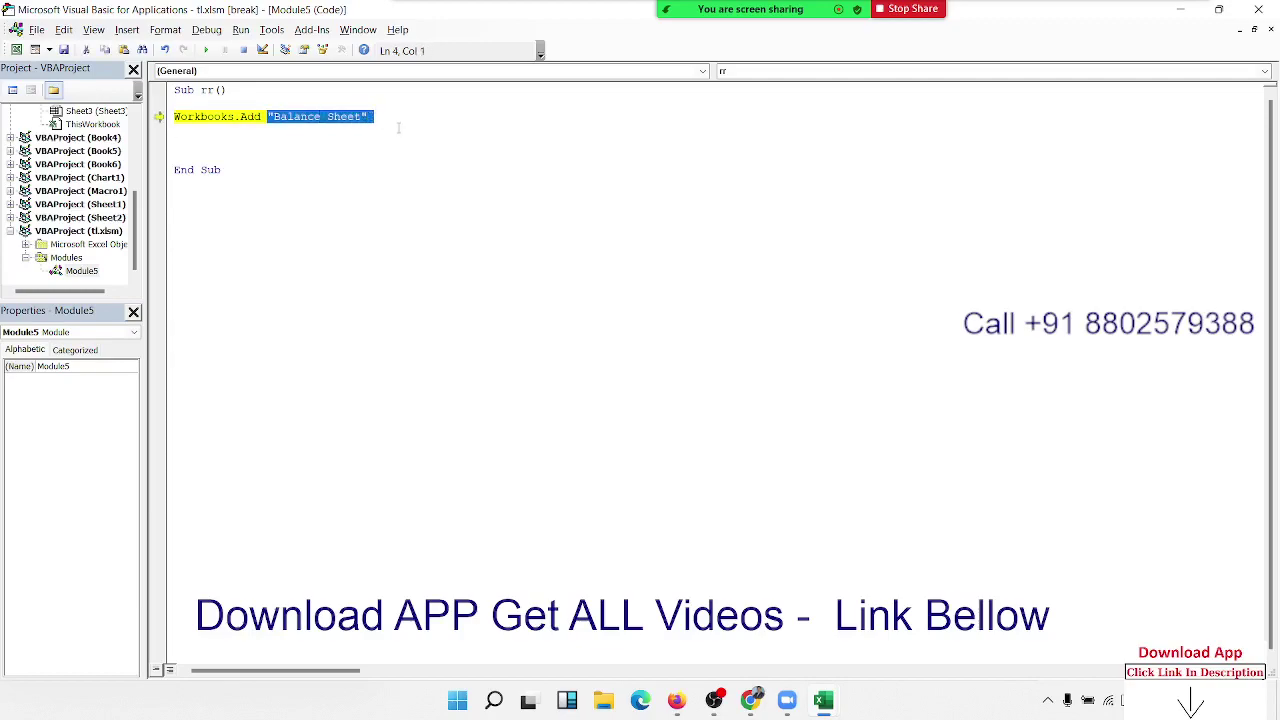
pyautogui.press('Delete')
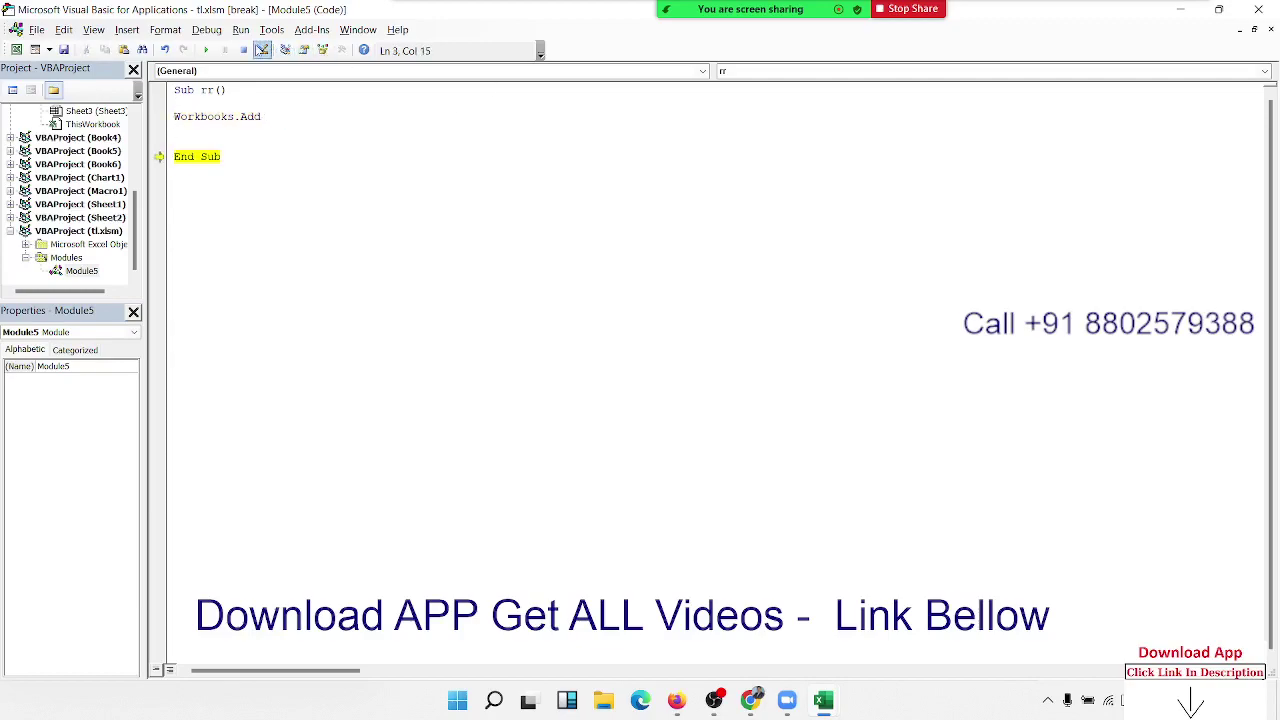
pyautogui.click(243, 49)
pyautogui.press('Return')
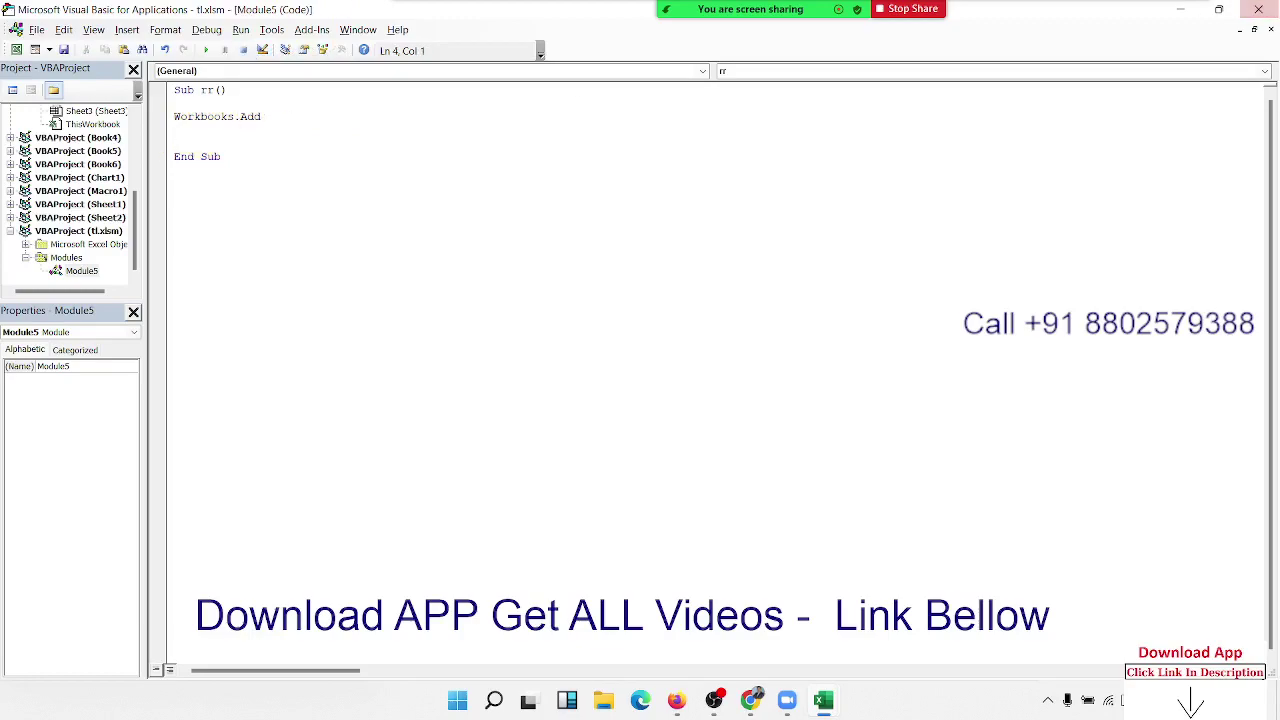
# Step: Leave the rr macro code to bring up the XlWBATemplate documentation
pyautogui.press('F5')
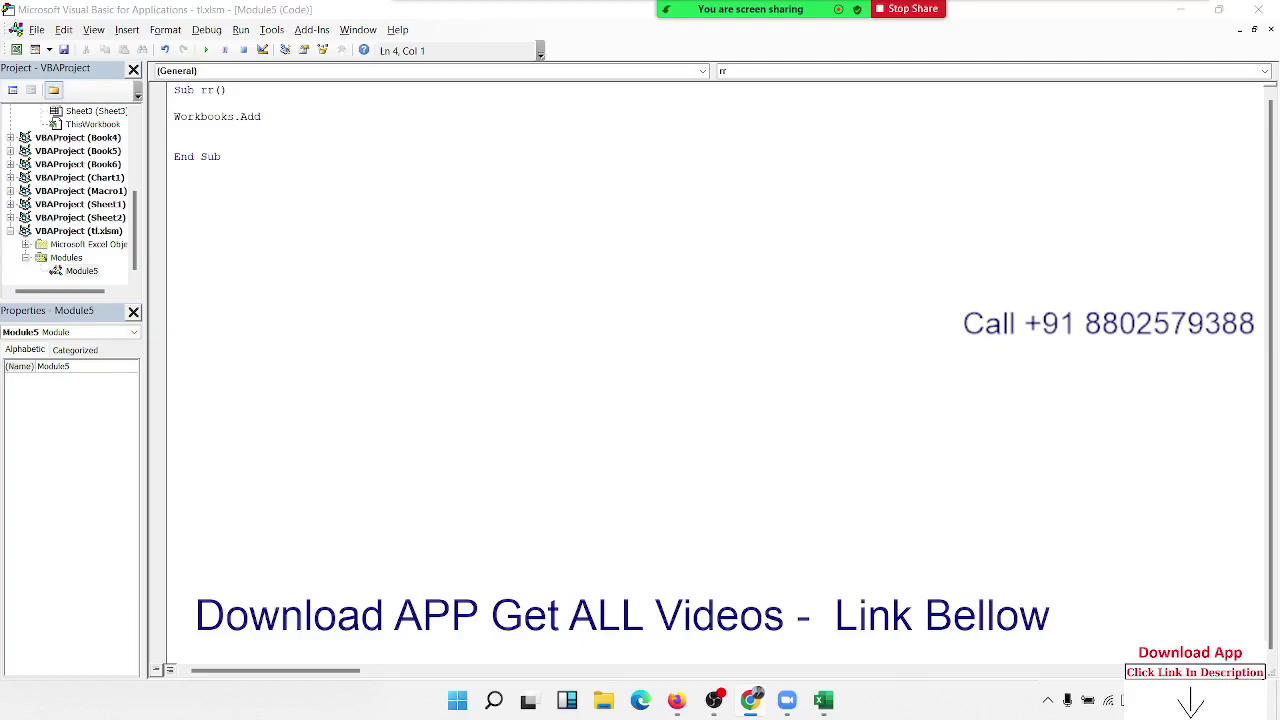
# Step: Maximize the documentation window and highlight the XlWBATemplate heading
pyautogui.moveTo(1000, 210); pyautogui.dragTo(857, 74)
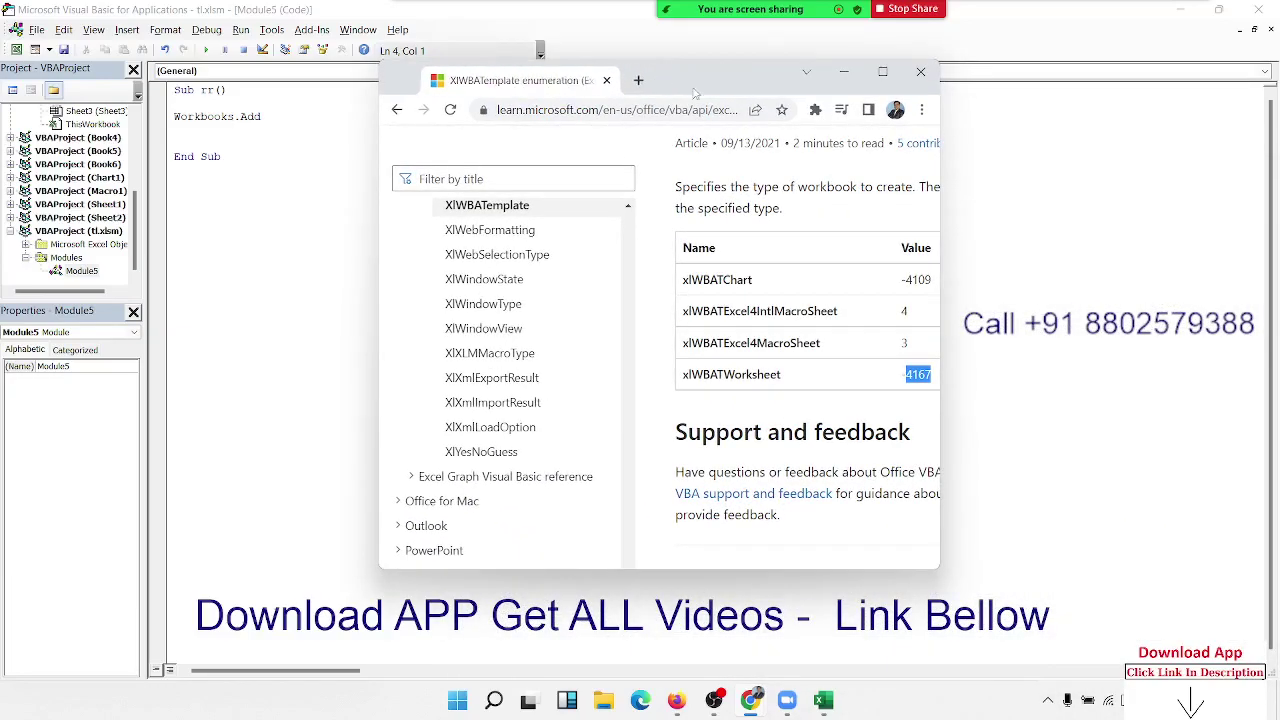
pyautogui.click(882, 72)
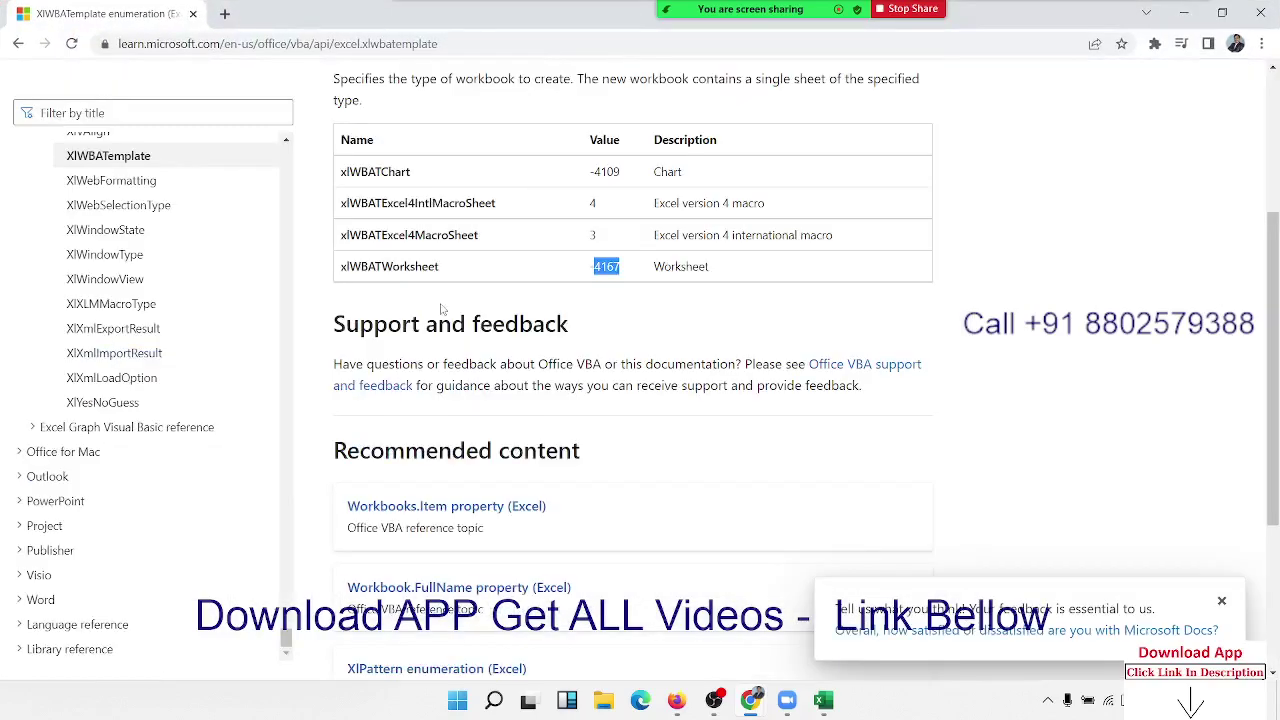
pyautogui.doubleClick(499, 272)
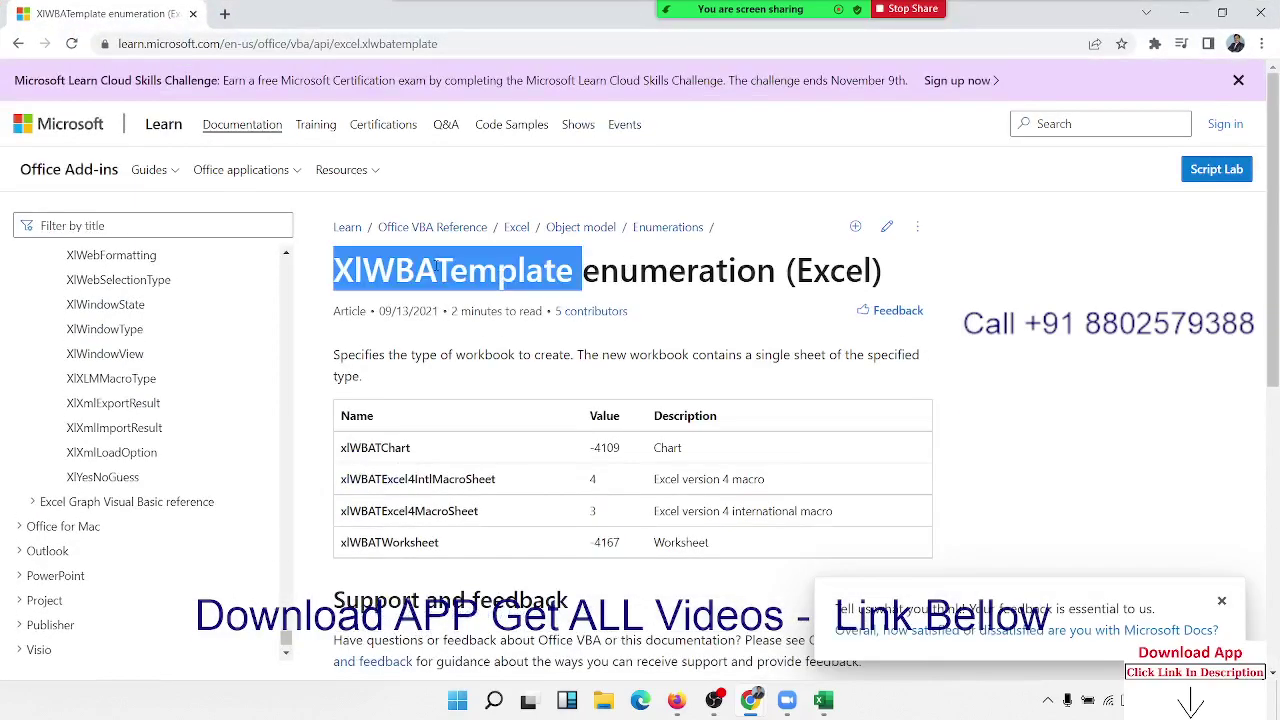
# Step: On the Workbooks.Add page, review the Template parameter and its XlWBATemplate constants
pyautogui.click(18, 43)
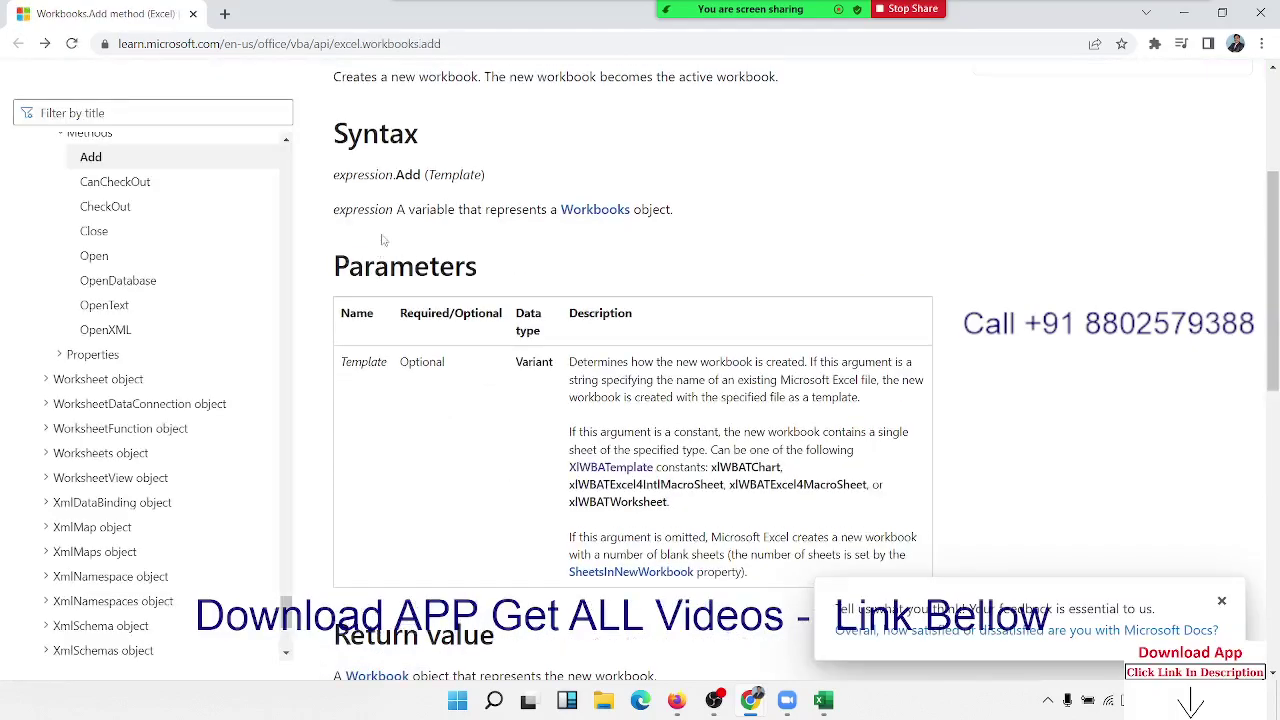
pyautogui.scroll(3, 400, 240)
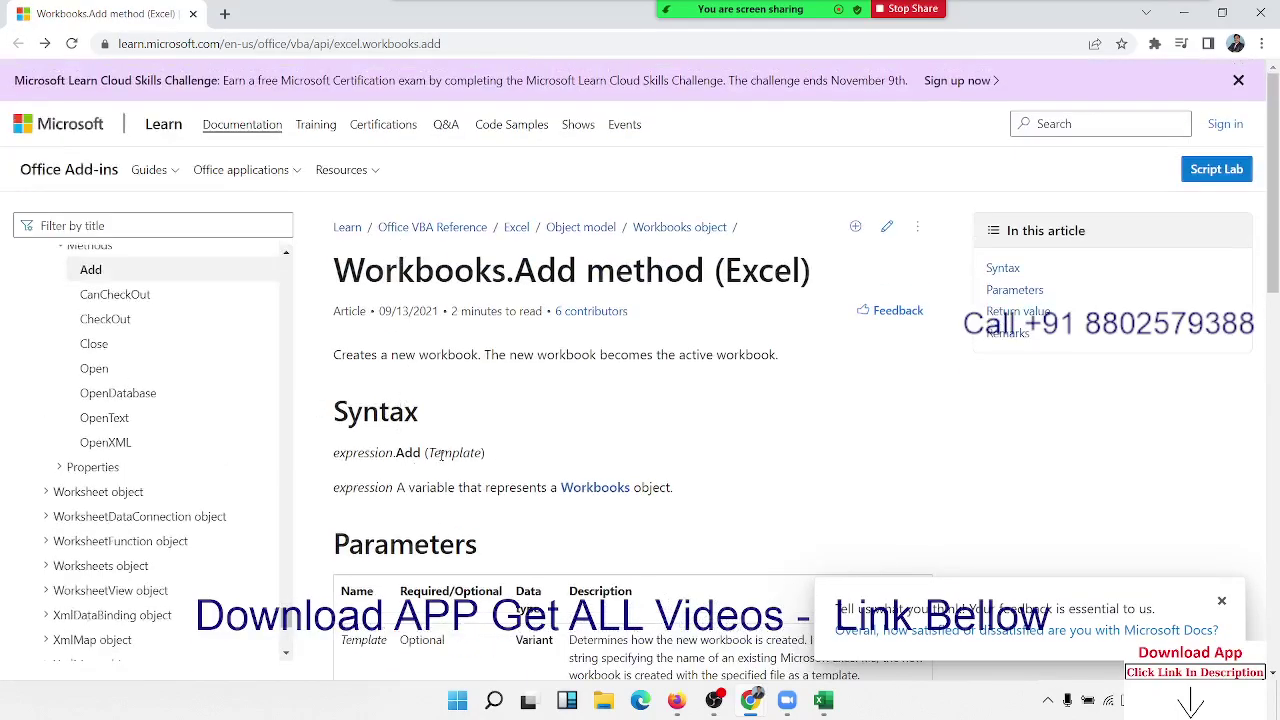
pyautogui.doubleClick(451, 443)
pyautogui.scroll(-3, 451, 455)
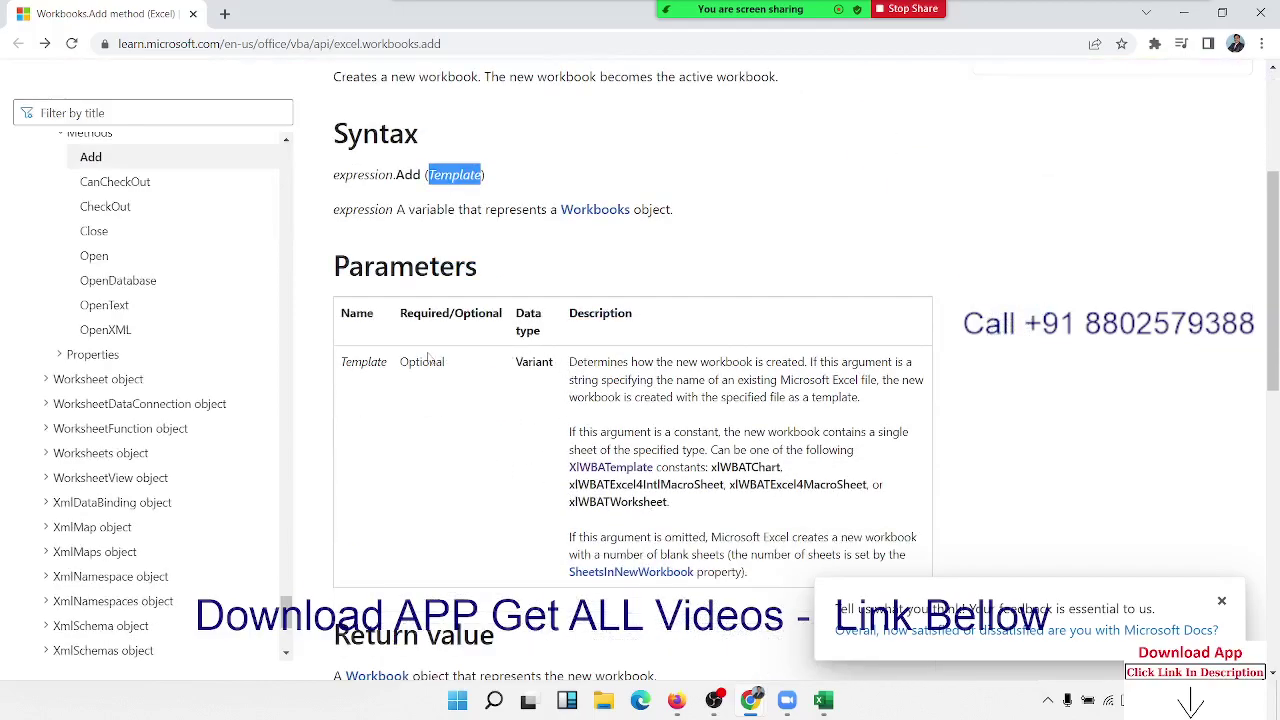
pyautogui.doubleClick(366, 363)
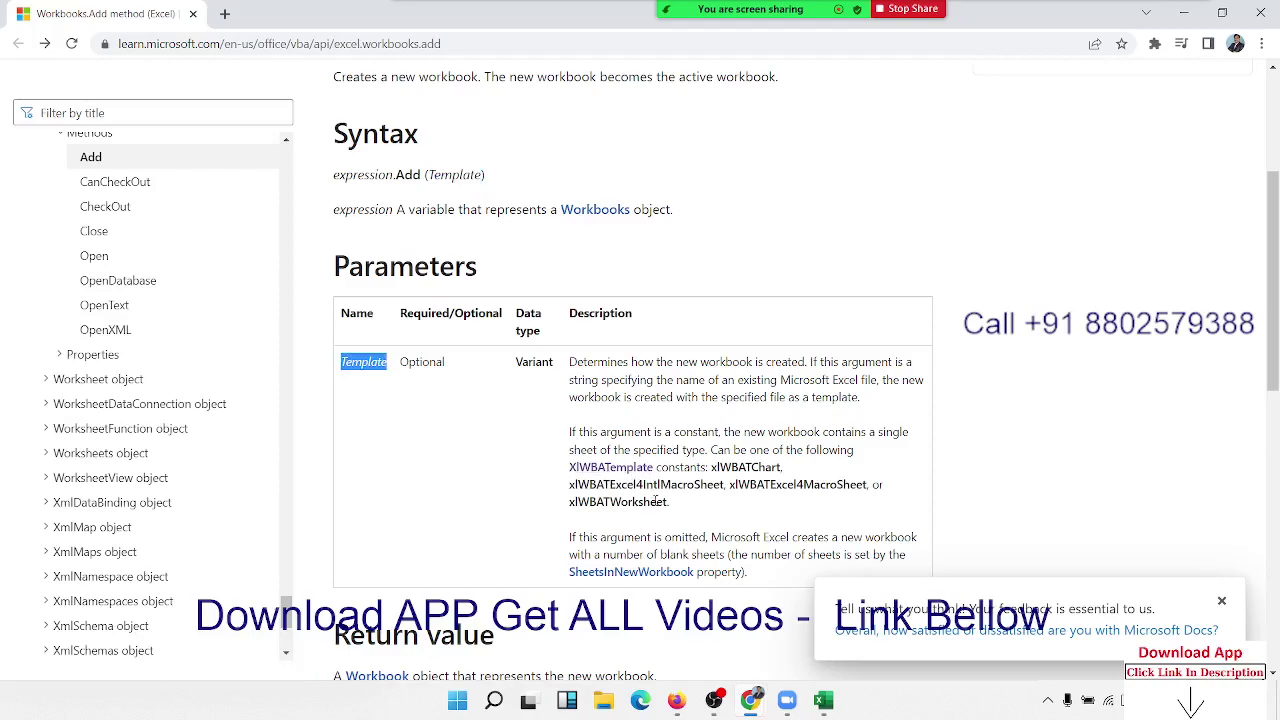
pyautogui.moveTo(668, 502)
pyautogui.mouseDown()
pyautogui.moveTo(574, 484)
pyautogui.moveTo(568, 467)
pyautogui.mouseUp()
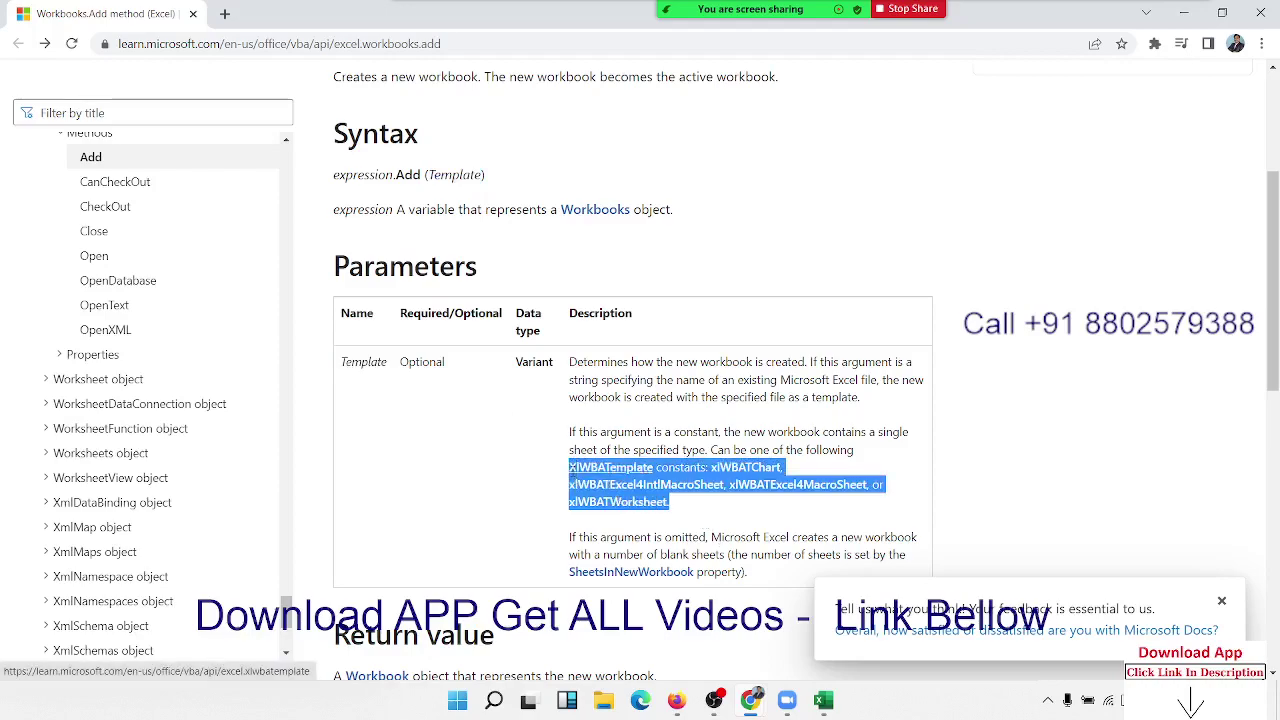
pyautogui.click(522, 514)
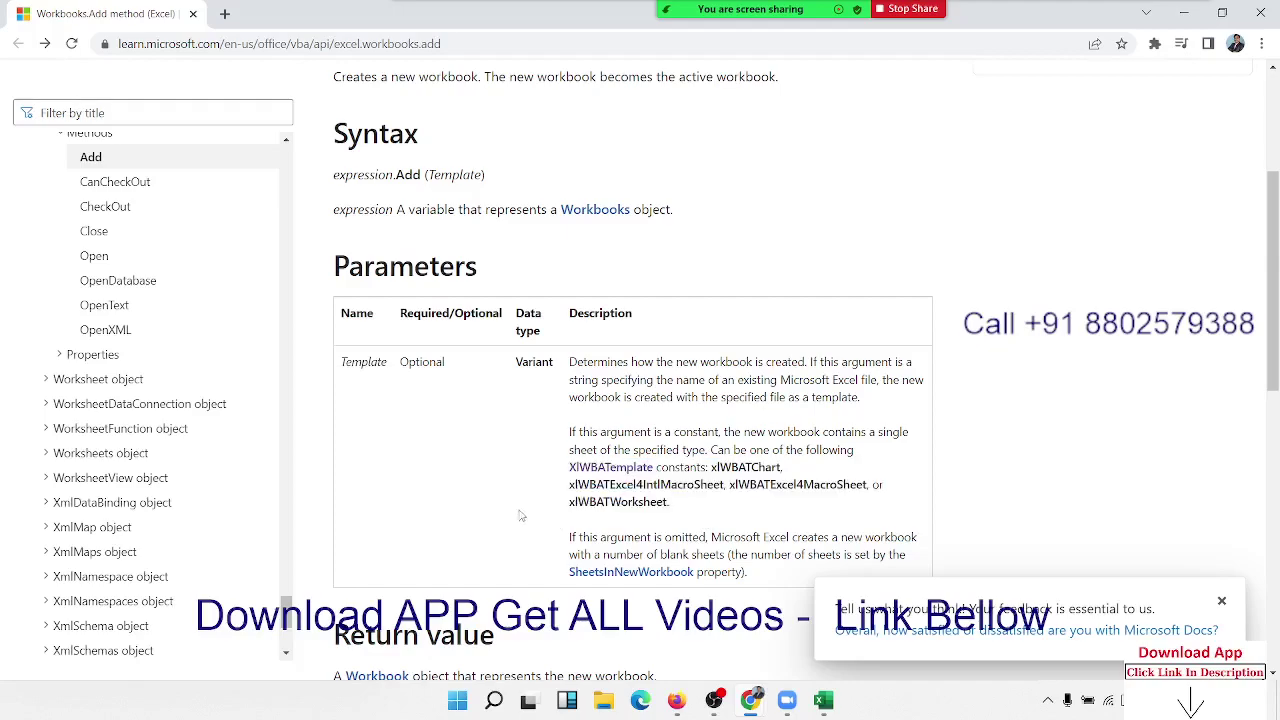
# Step: Check the SheetsInNewWorkbook page, then open the XlWBATemplate enumeration and note value 3
pyautogui.click(643, 580)
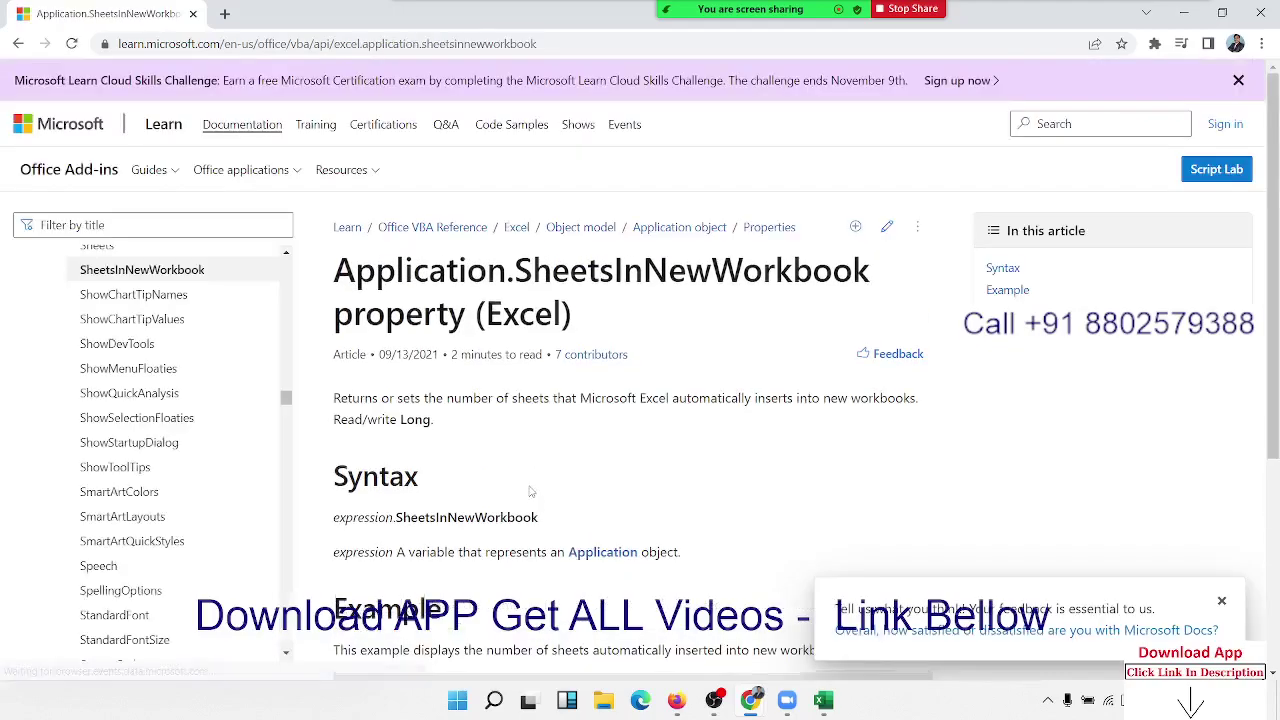
pyautogui.scroll(-3, 531, 481)
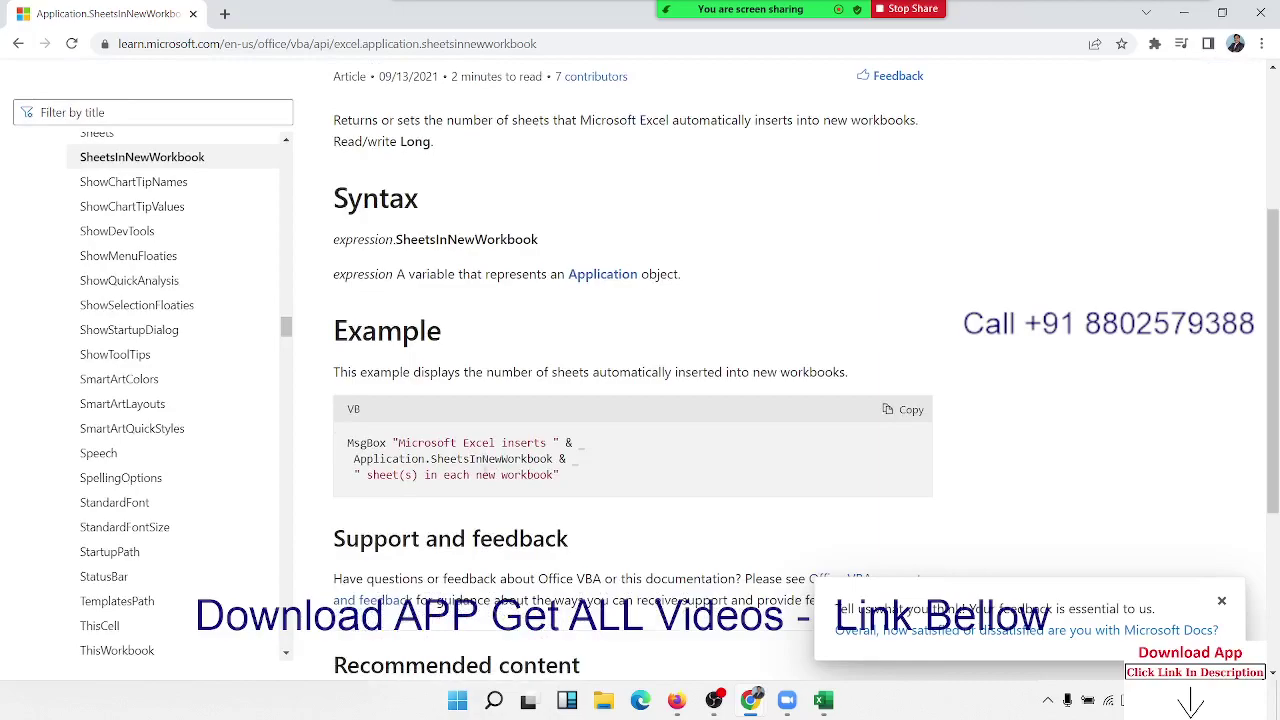
pyautogui.scroll(-3, 459, 487)
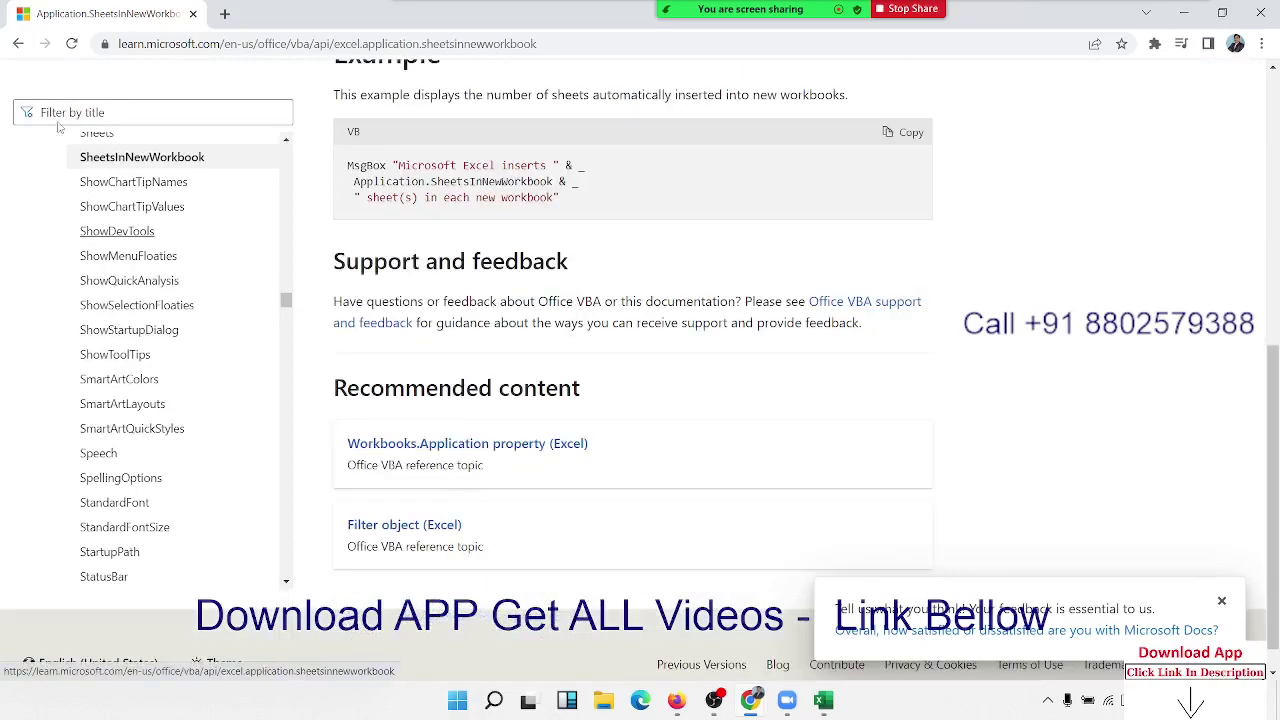
pyautogui.click(15, 43)
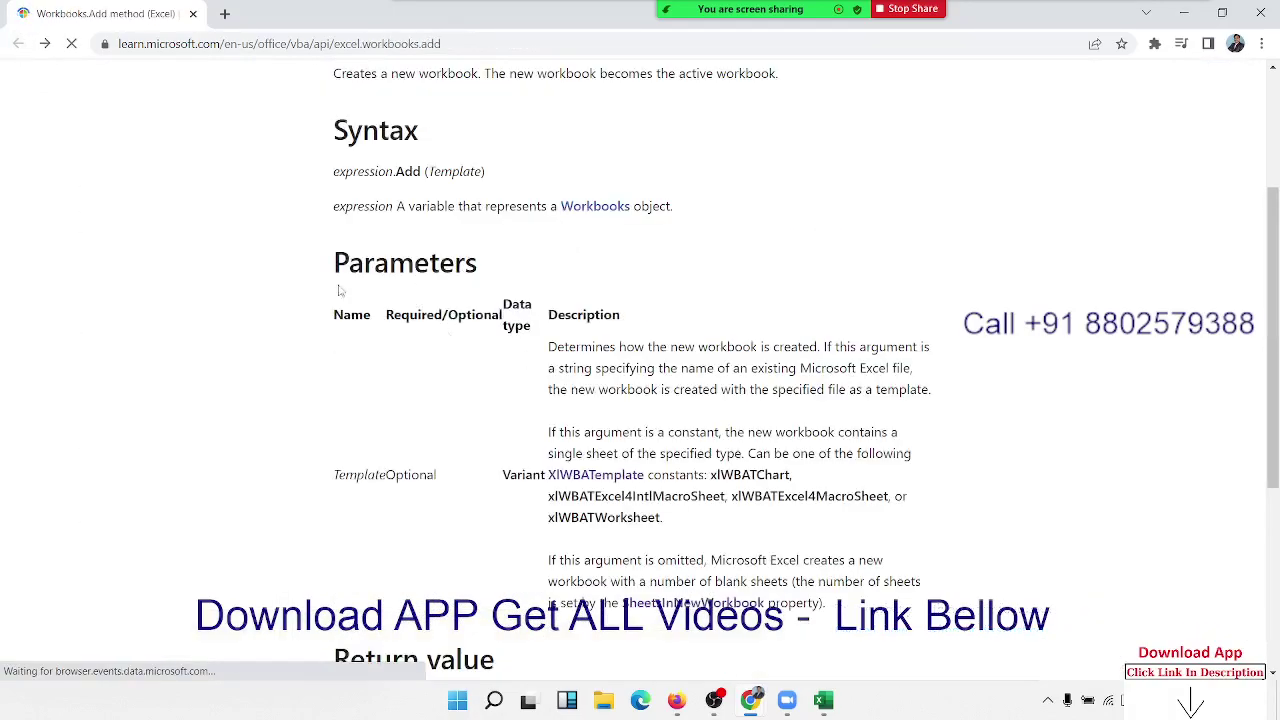
pyautogui.click(628, 465)
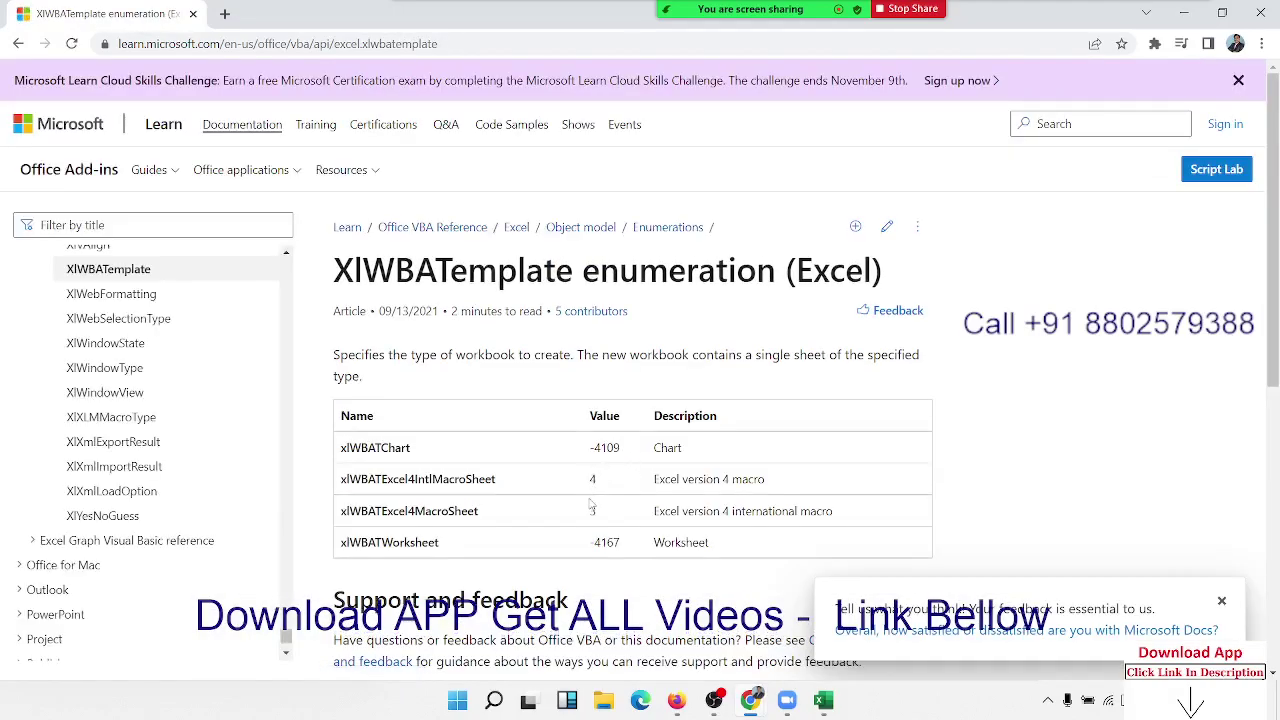
pyautogui.doubleClick(592, 507)
pyautogui.scroll(-3, 592, 507)
pyautogui.scroll(3, 591, 505)
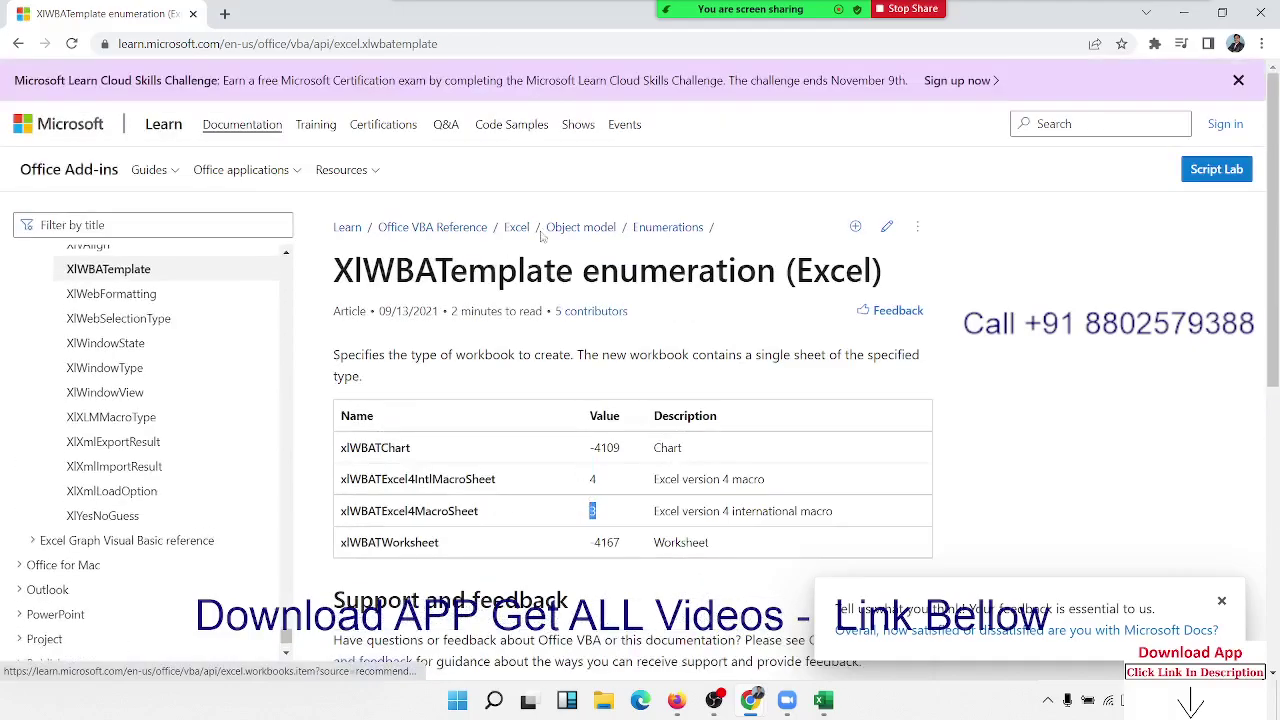
# Step: Append .Save "E:\2022\123.xlsx" to the Workbooks.Add line
pyautogui.click(1184, 12)
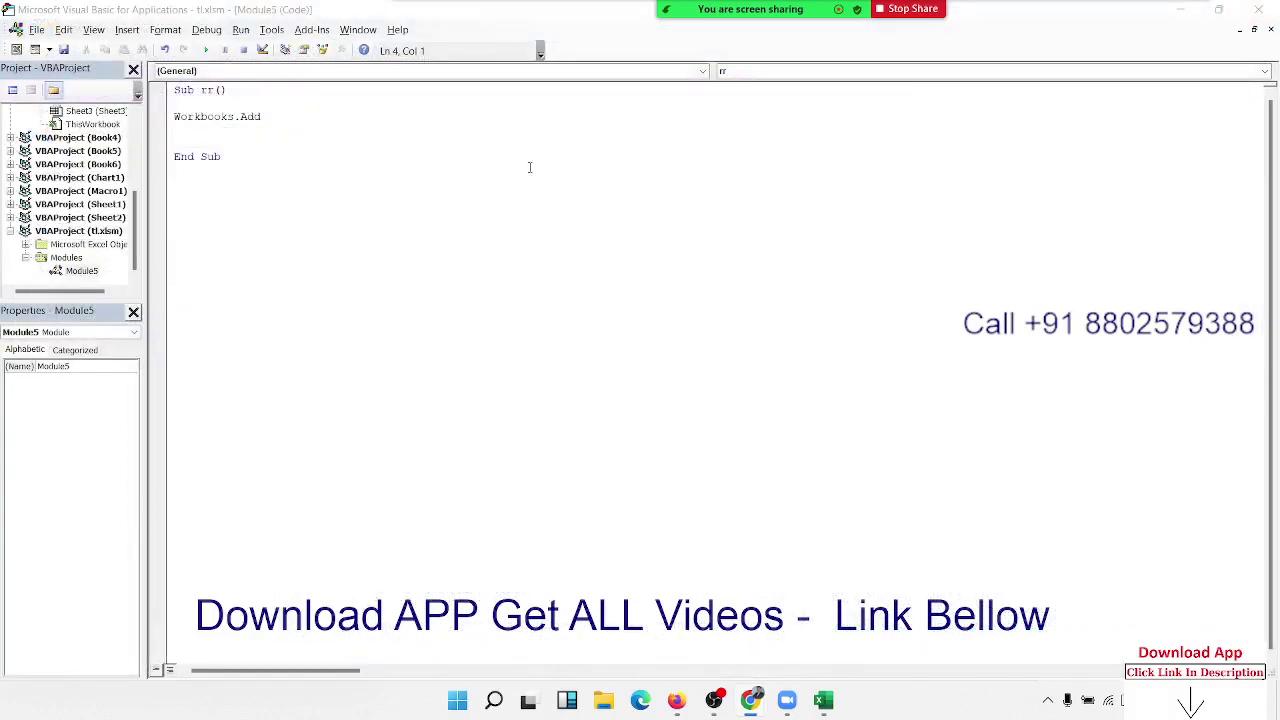
pyautogui.moveTo(262, 117); pyautogui.dragTo(179, 122)
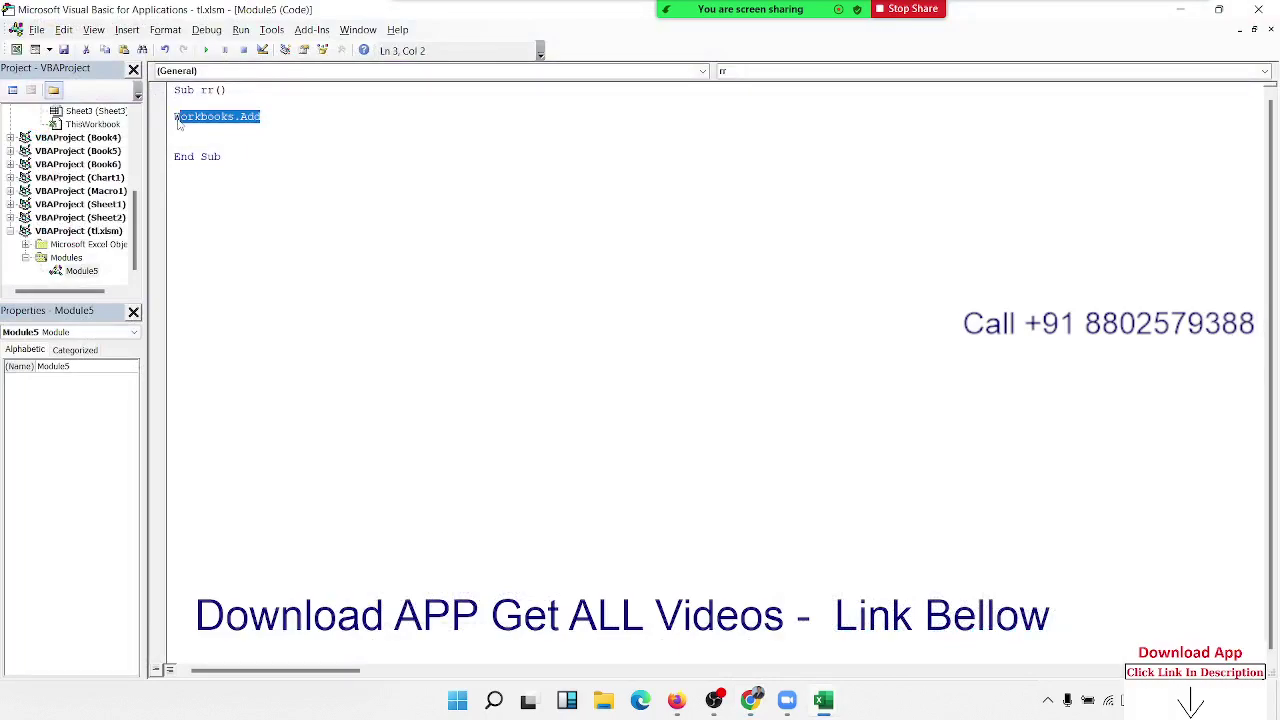
pyautogui.press('End')
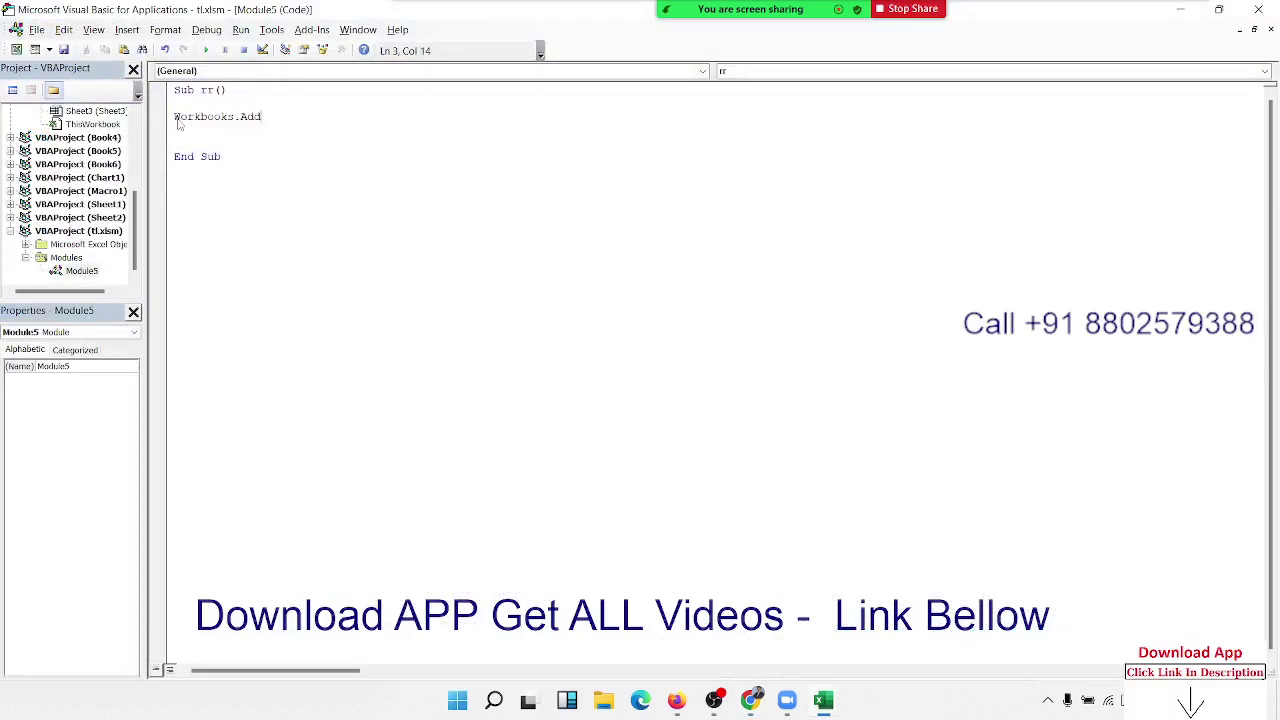
pyautogui.write('.sa')
pyautogui.press('Tab')
pyautogui.write('"')
pyautogui.write('E:')
pyautogui.write('\\')
pyautogui.write('2022\\')
pyautogui.write('123.xls')
pyautogui.write('x"')
pyautogui.press('Return')
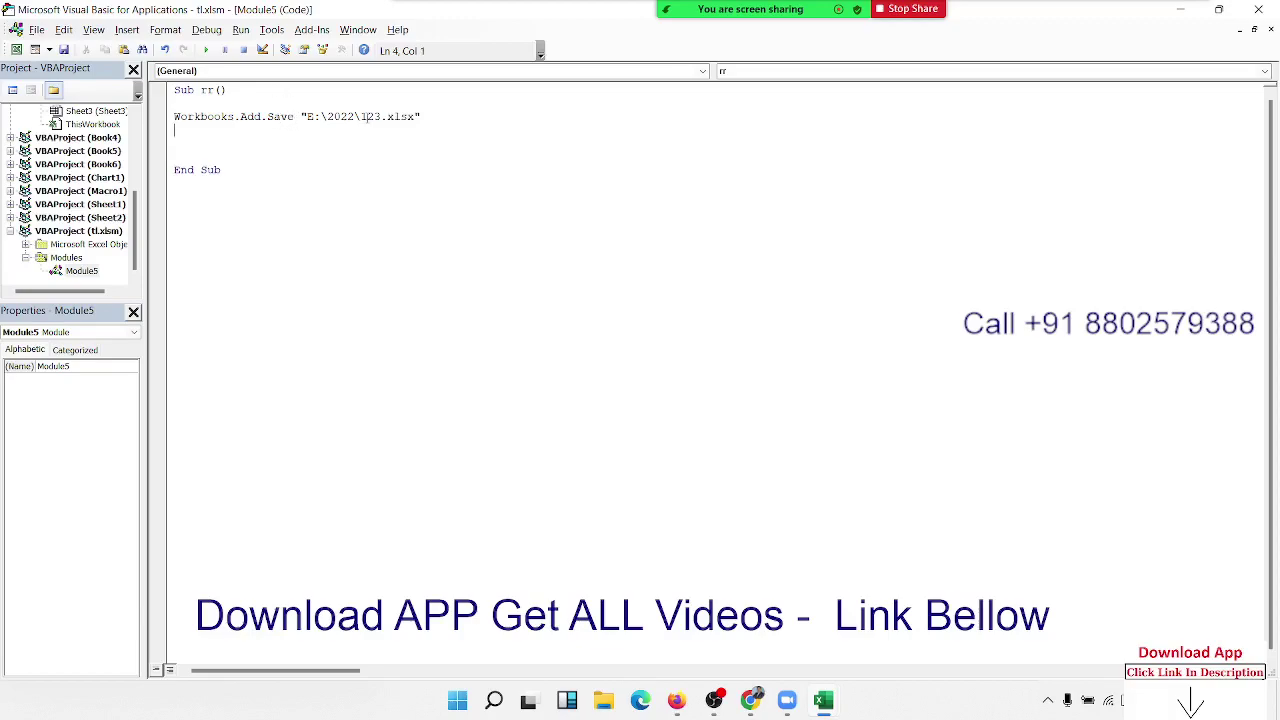
# Step: Add a new line above End Sub beginning workbooks("Book1.xlam").s
pyautogui.click(449, 123)
pyautogui.click(334, 132)
pyautogui.press('Return')
pyautogui.write('wor')
pyautogui.write('k')
pyautogui.write('book')
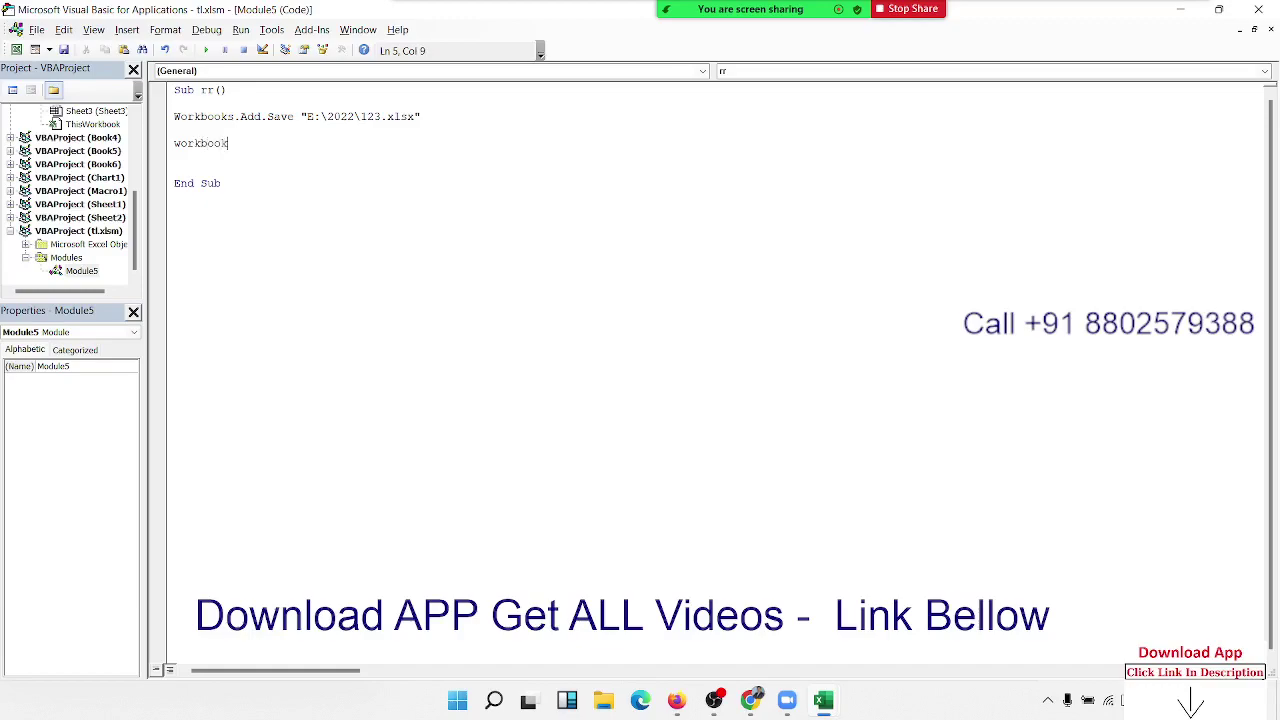
pyautogui.write('s')
pyautogui.write('("Book')
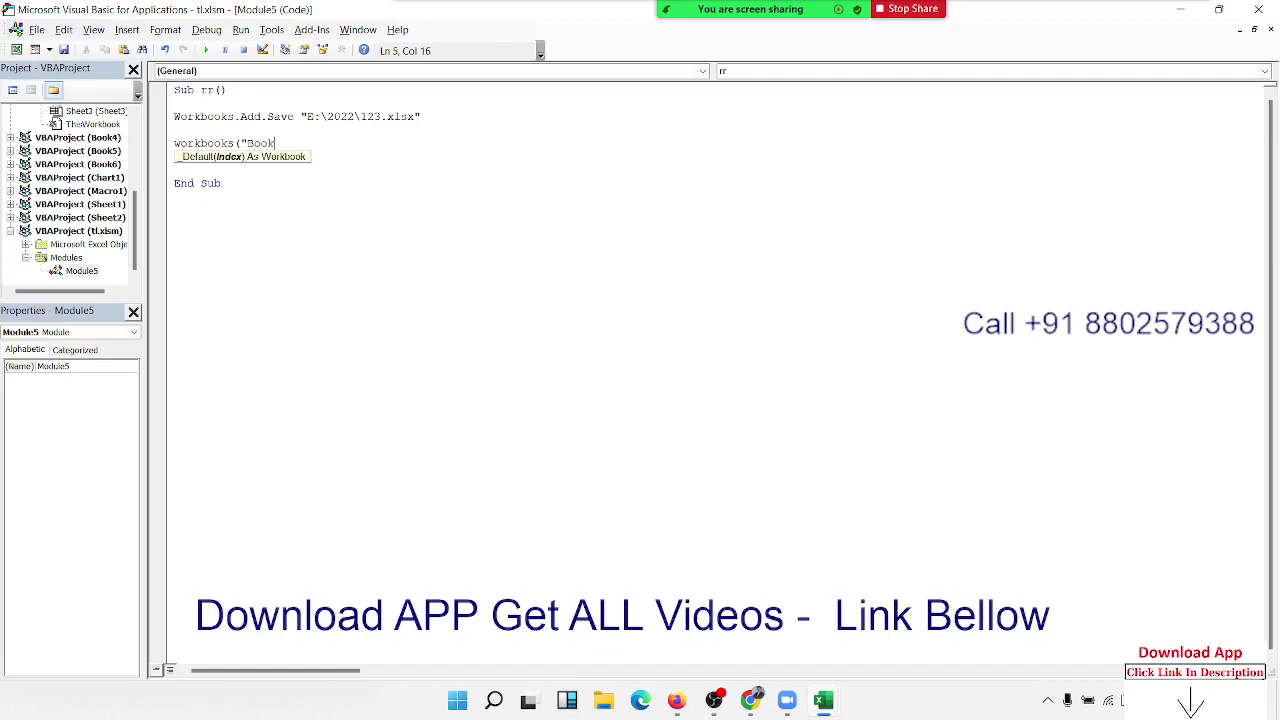
pyautogui.write('1.')
pyautogui.write('xla')
pyautogui.write('m"')
pyautogui.write(').s')
# Step: Choose SaveAs and paste the copied E:\2022\123.xlsx path after it
pyautogui.press('Left')
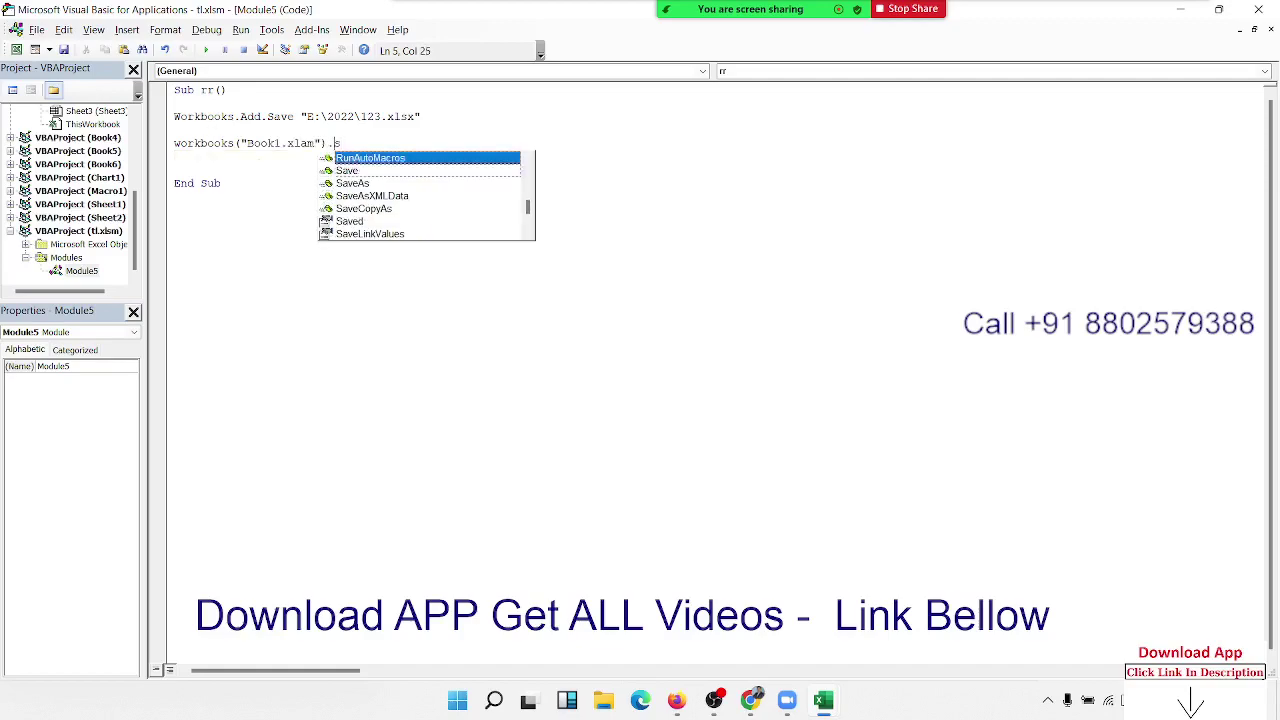
pyautogui.press('Down')
pyautogui.press('Down')
pyautogui.press('space')
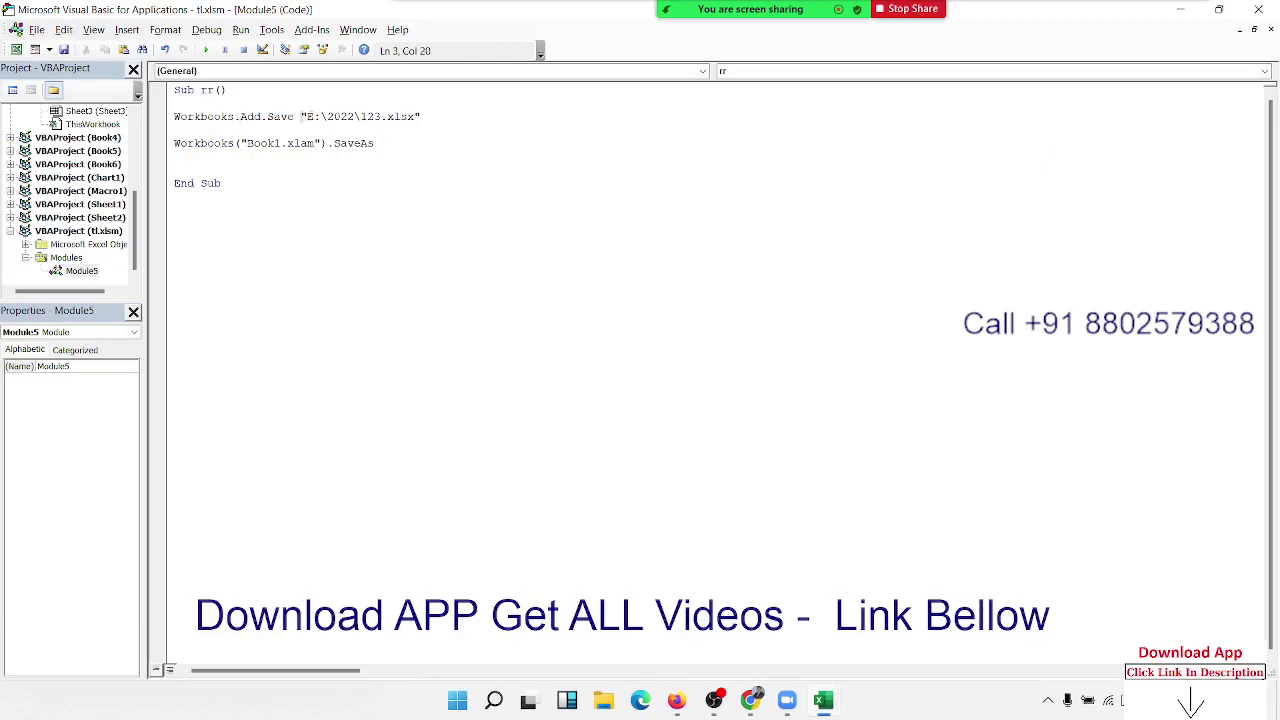
pyautogui.moveTo(303, 116); pyautogui.dragTo(428, 117)
pyautogui.hotkey('ctrl', 'c')
pyautogui.click(410, 147)
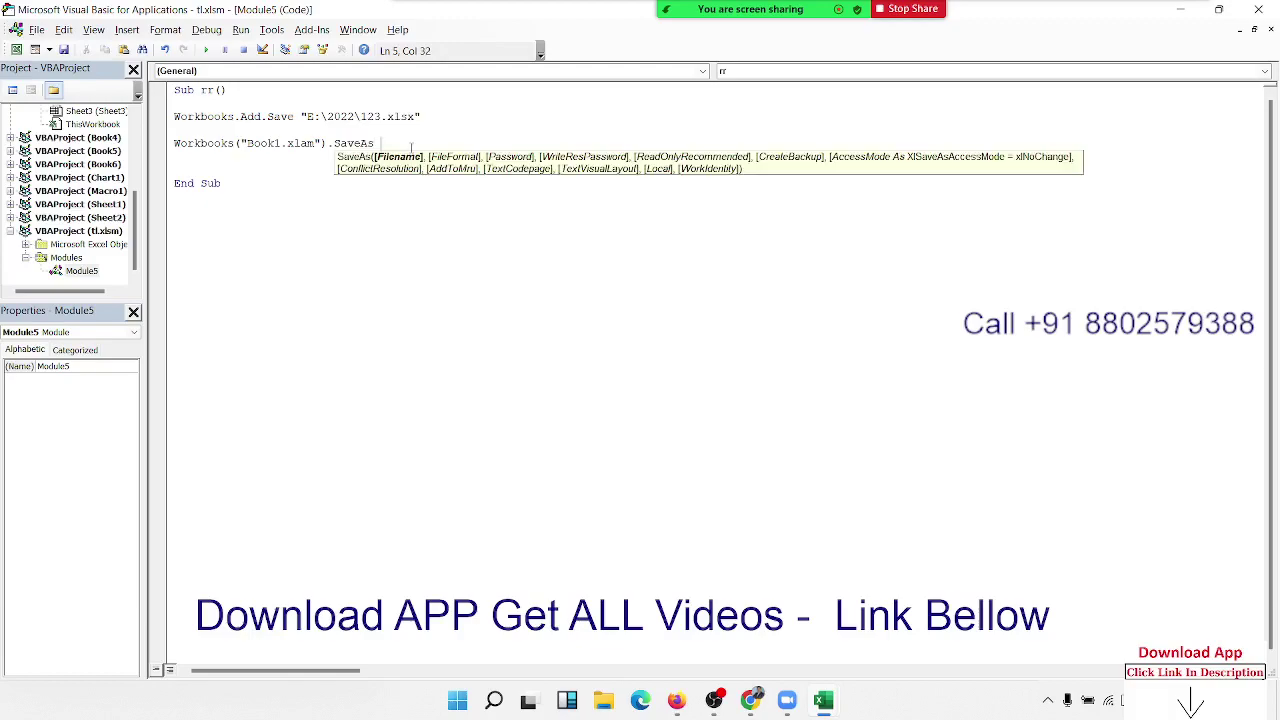
pyautogui.hotkey('ctrl', 'v')
# Step: Change the extension to .xlsm, add a trailing comma, and dismiss the compile error
pyautogui.press('Left')
pyautogui.press('Delete')
pyautogui.write('m')
pyautogui.press('Right')
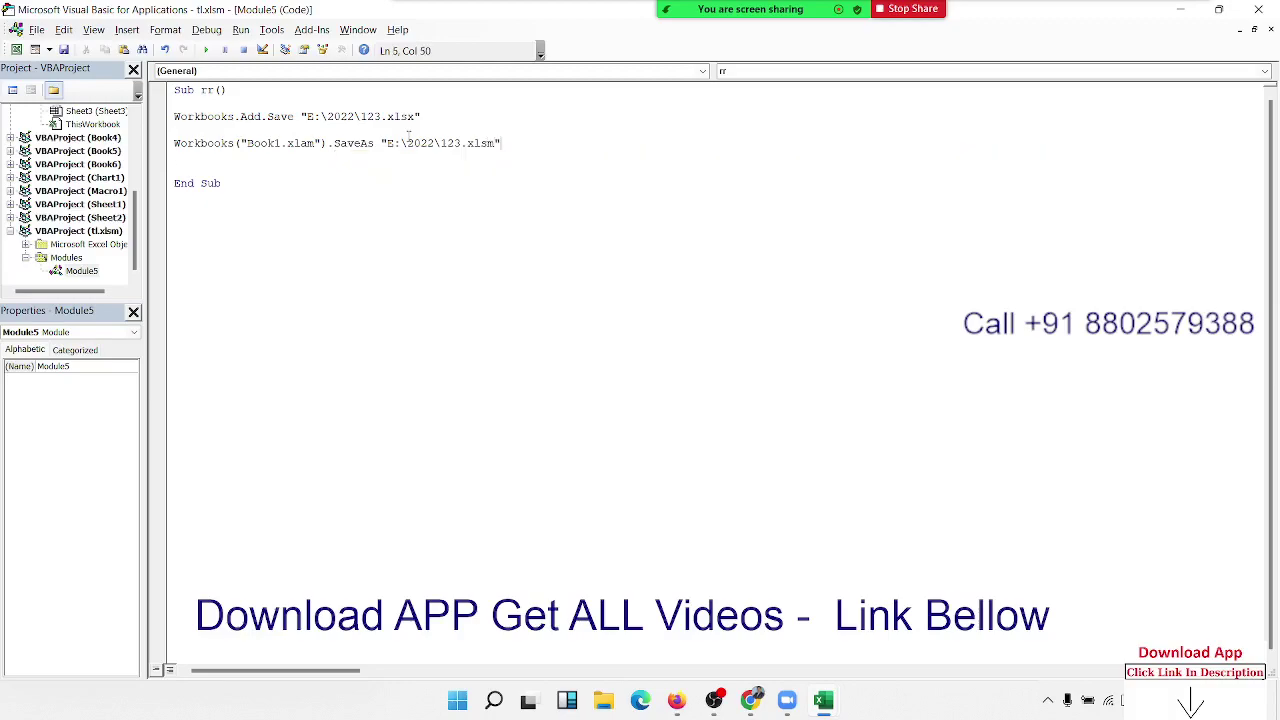
pyautogui.write(',')
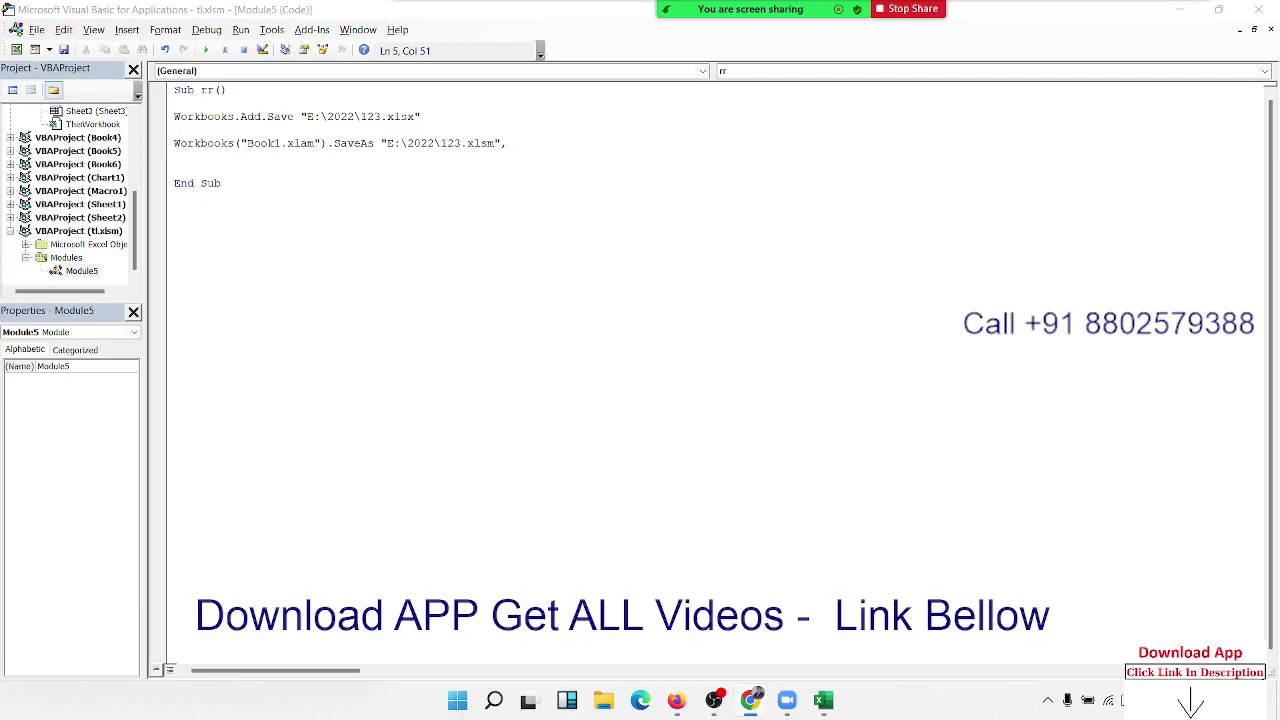
pyautogui.click(649, 247)
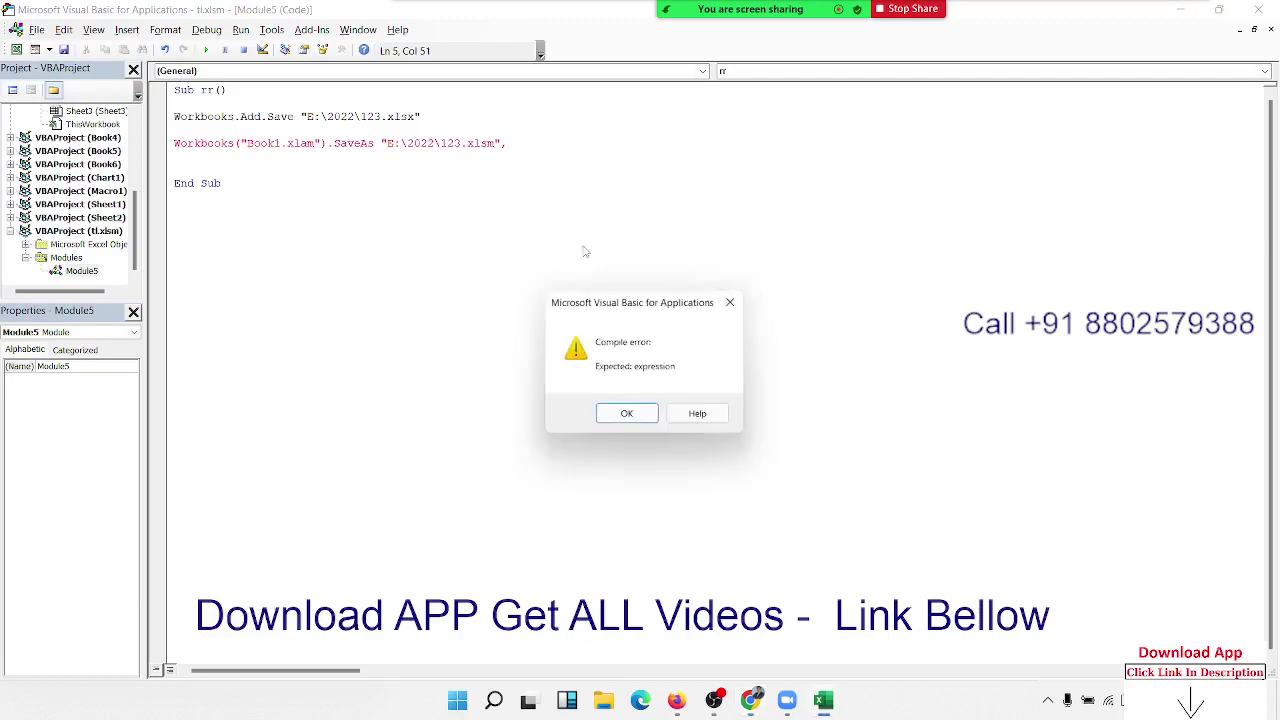
pyautogui.click(631, 418)
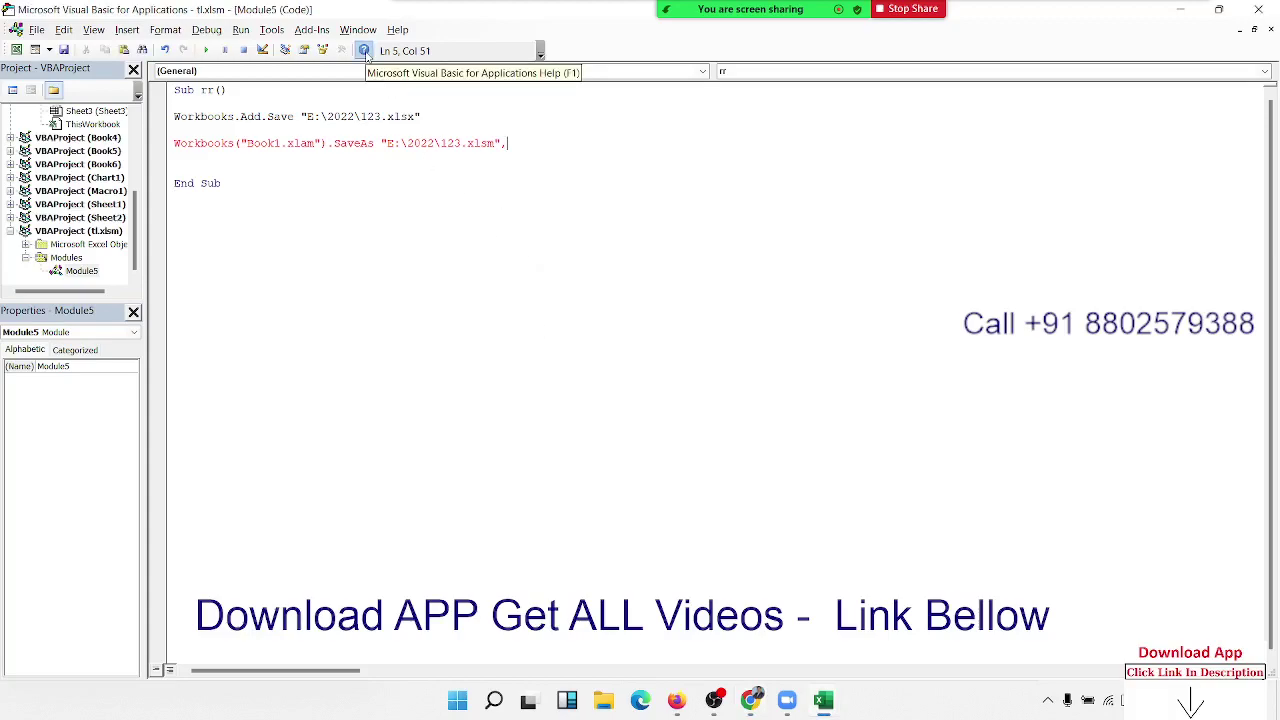
# Step: Open VBA help and go to the Excel VBA reference article
pyautogui.click(365, 50)
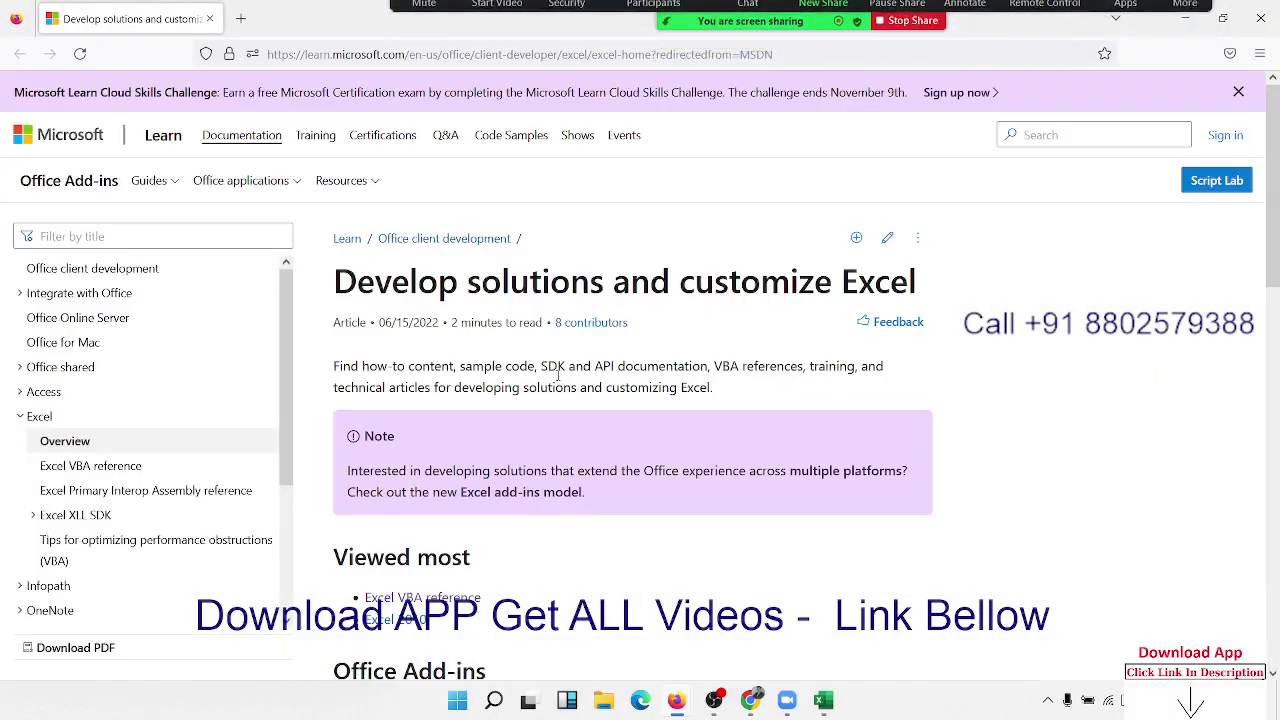
pyautogui.scroll(-3, 558, 375)
pyautogui.scroll(-2, 506, 363)
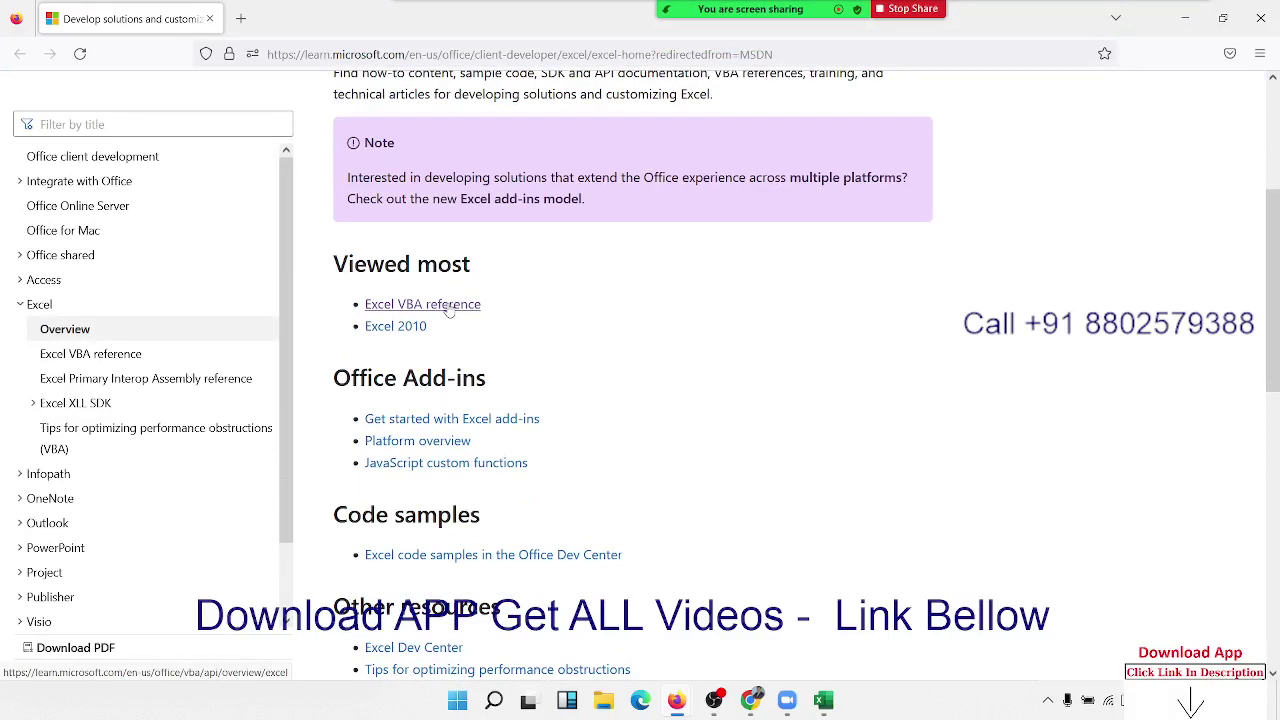
pyautogui.click(449, 305)
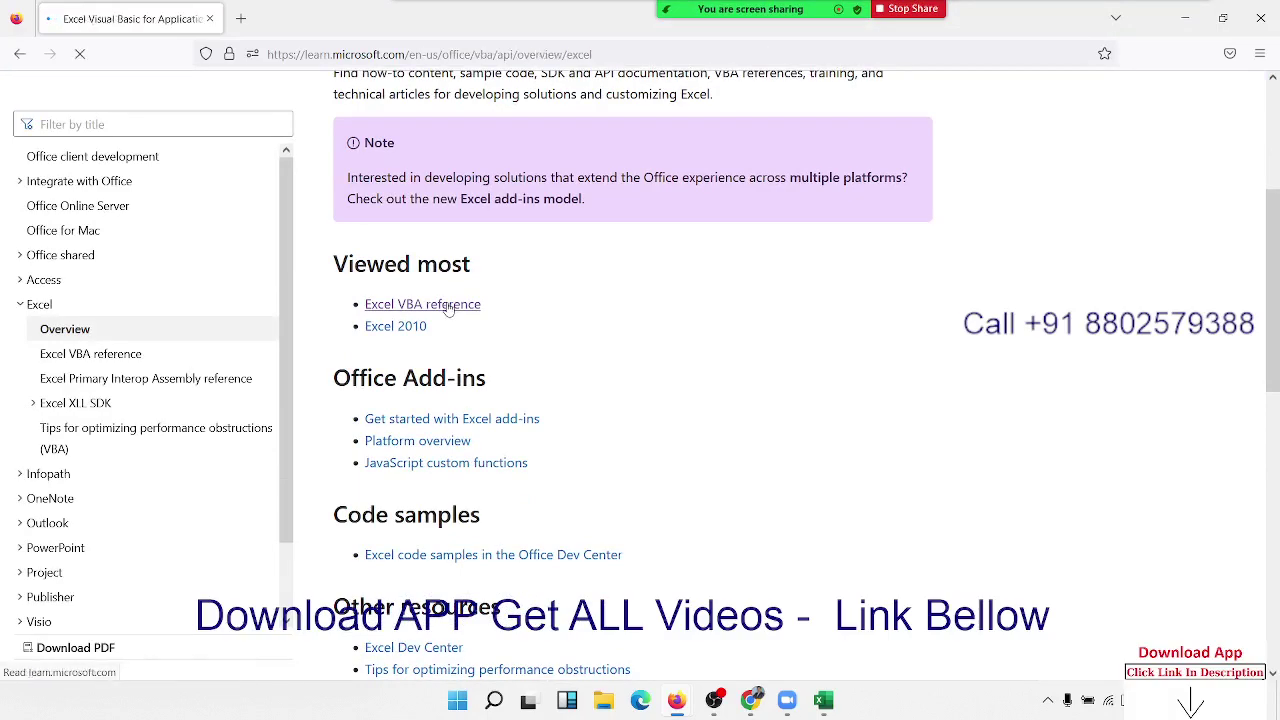
# Step: Open the Object model reference and expand the Workbook object entry in the tree
pyautogui.scroll(-3, 405, 323)
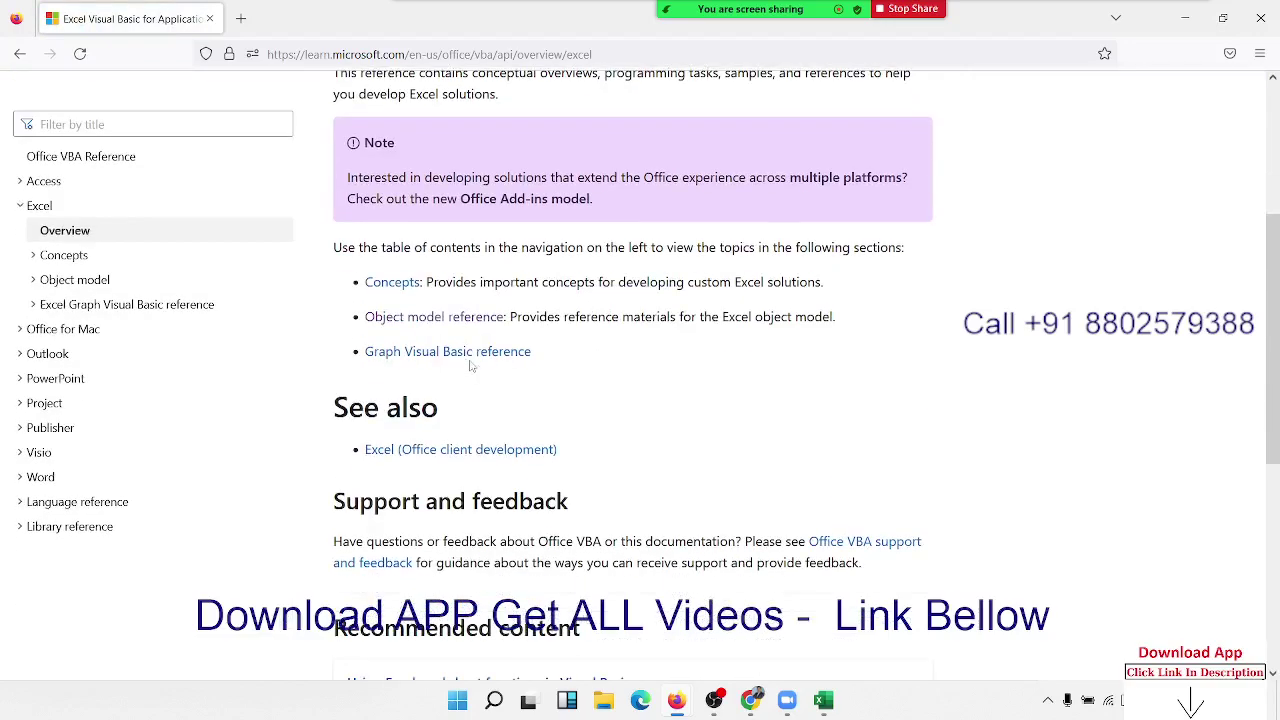
pyautogui.click(404, 318)
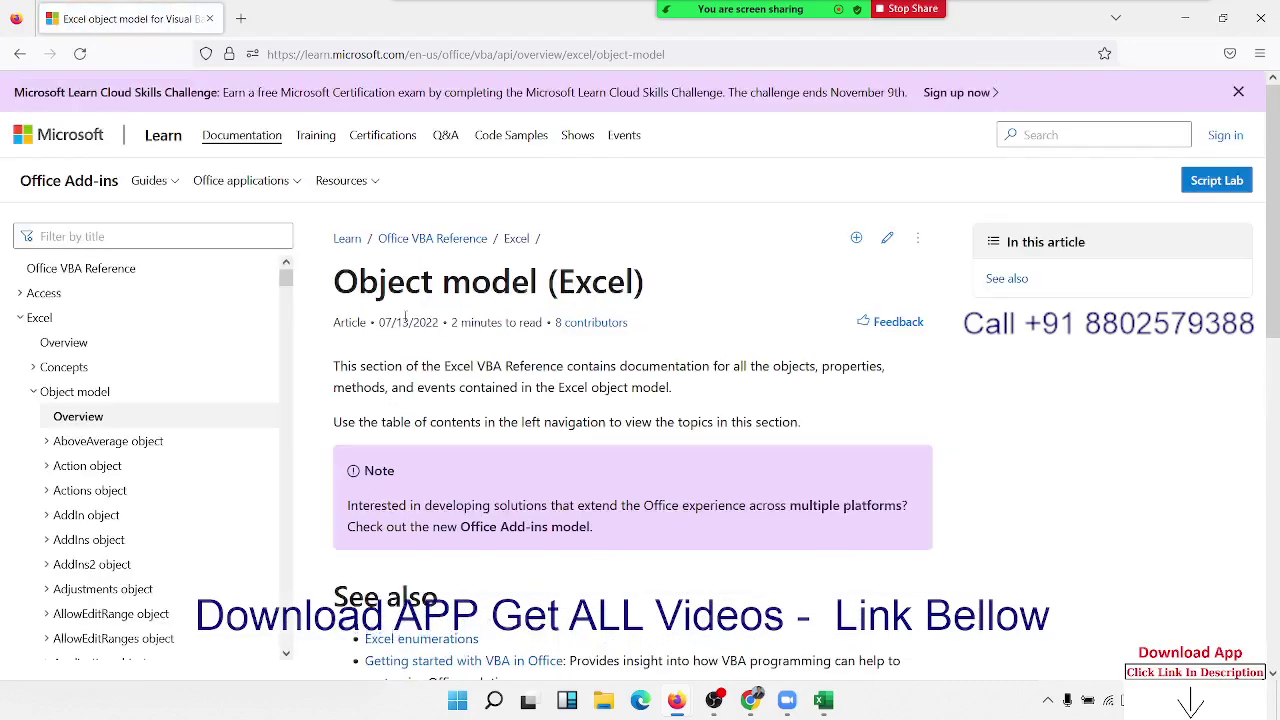
pyautogui.scroll(-2, 105, 418)
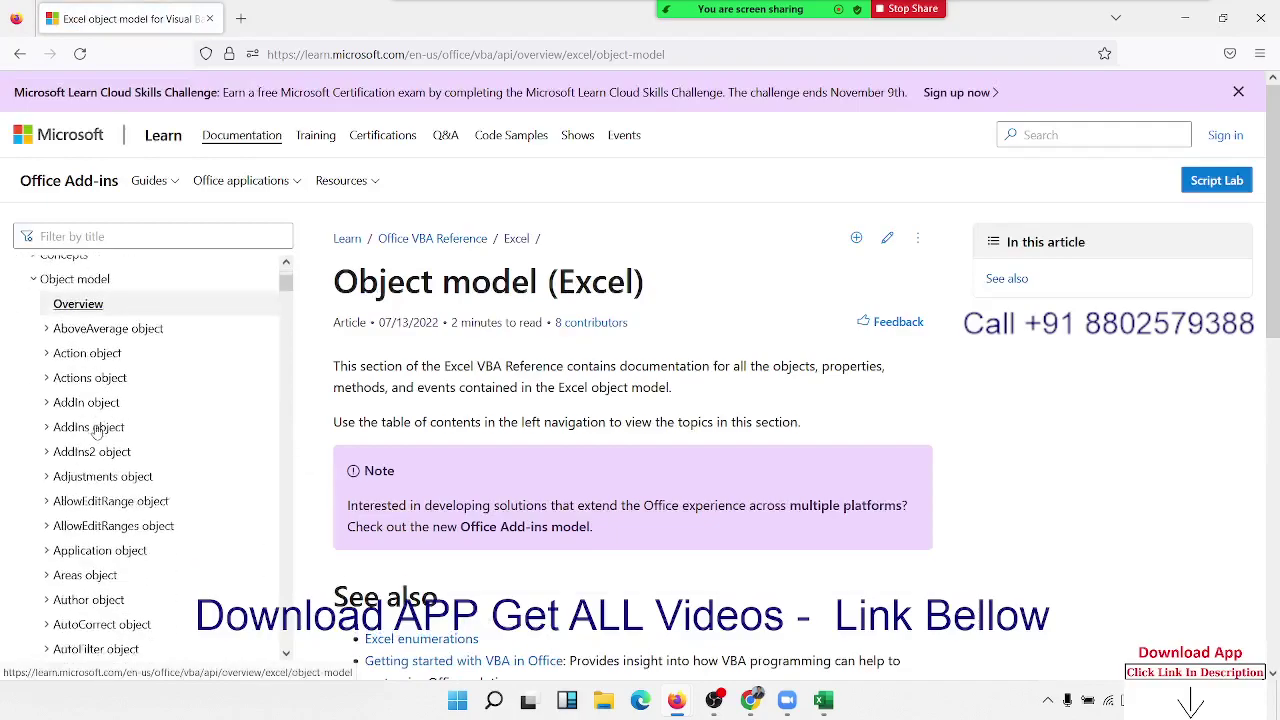
pyautogui.scroll(-4, 105, 418)
pyautogui.scroll(-8, 105, 418)
pyautogui.scroll(-10, 105, 418)
pyautogui.scroll(-8, 105, 418)
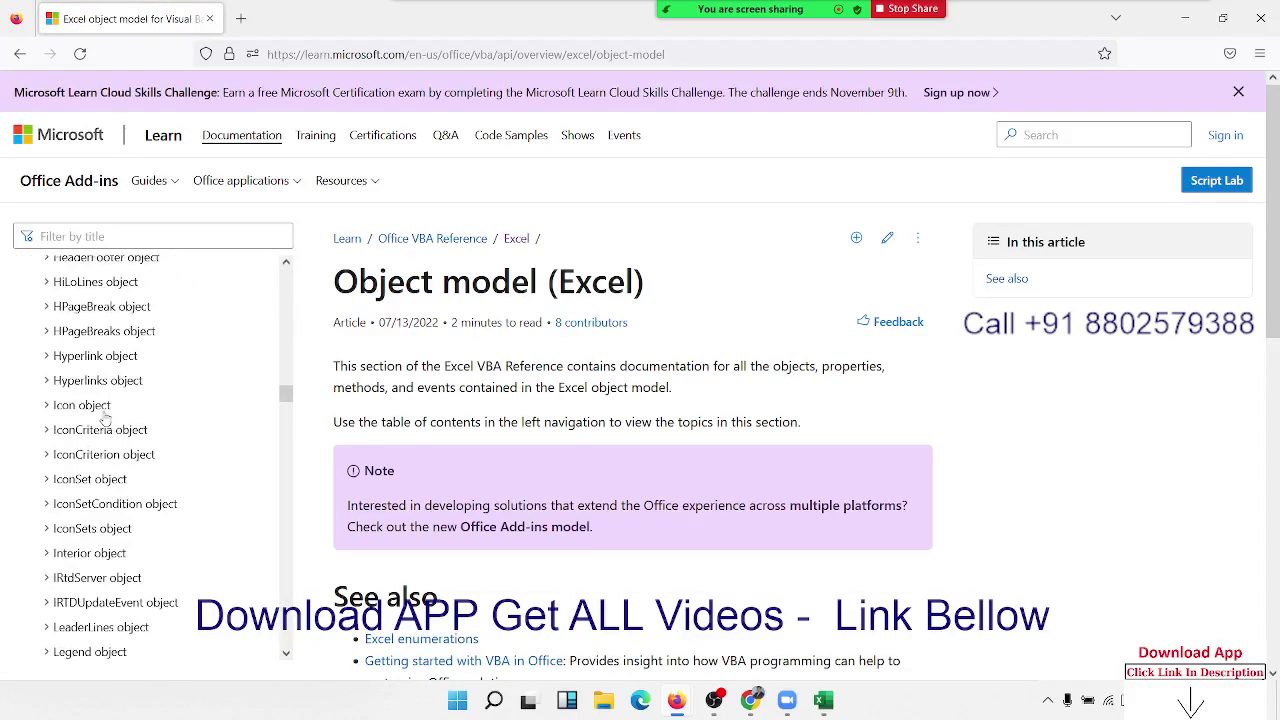
pyautogui.scroll(-15, 105, 418)
pyautogui.scroll(-1, 107, 420)
pyautogui.scroll(-10, 107, 420)
pyautogui.scroll(-10, 107, 420)
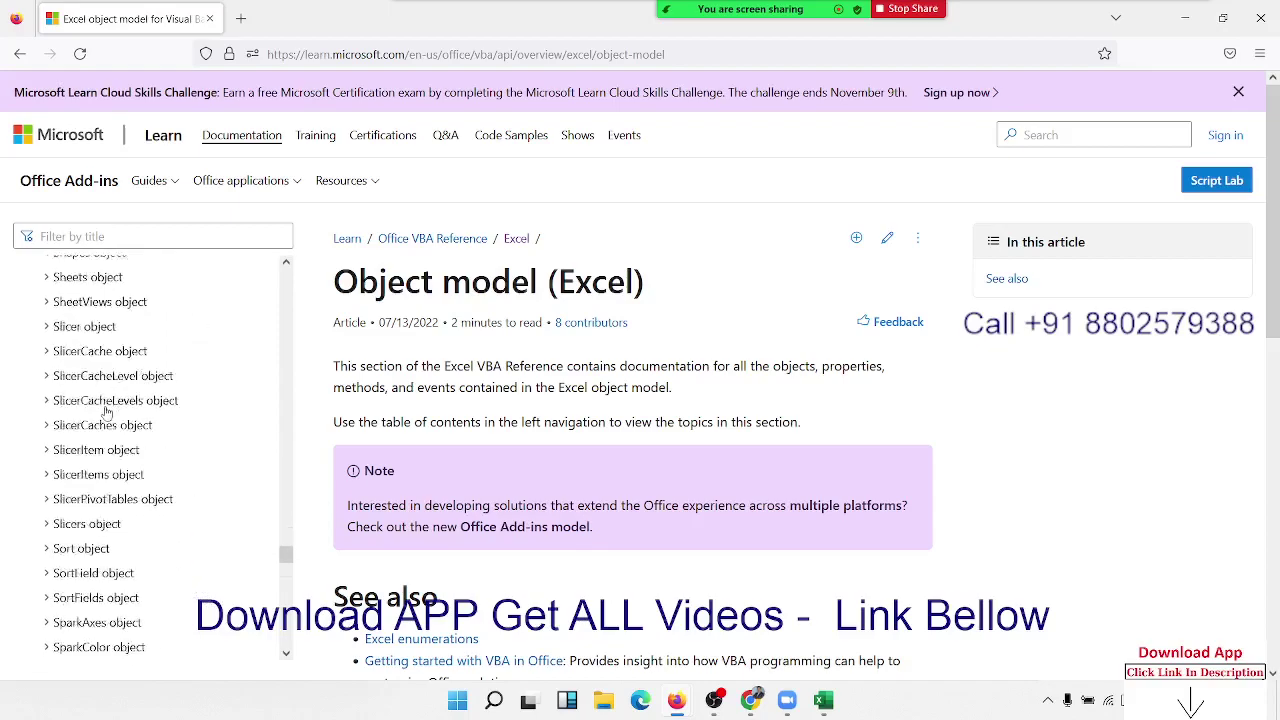
pyautogui.scroll(-10, 110, 425)
pyautogui.scroll(-10, 115, 481)
pyautogui.scroll(6, 115, 478)
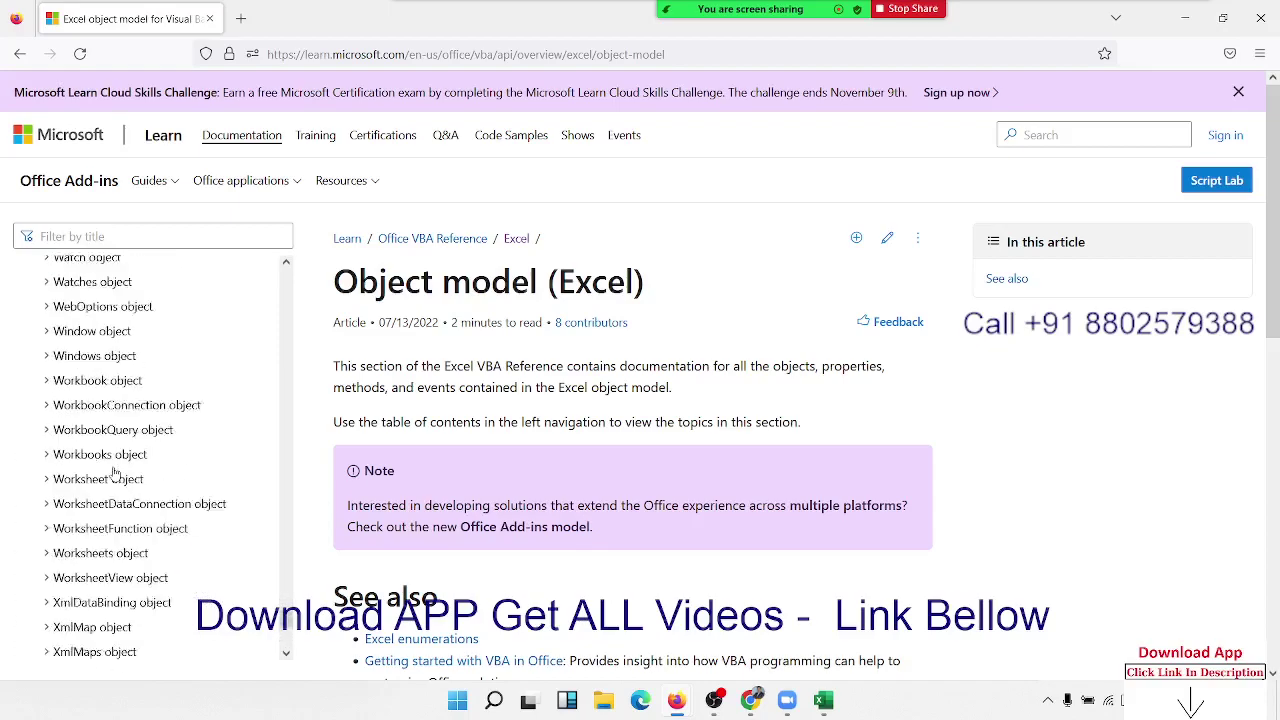
pyautogui.scroll(1, 115, 476)
pyautogui.scroll(-2, 115, 473)
pyautogui.scroll(3, 115, 475)
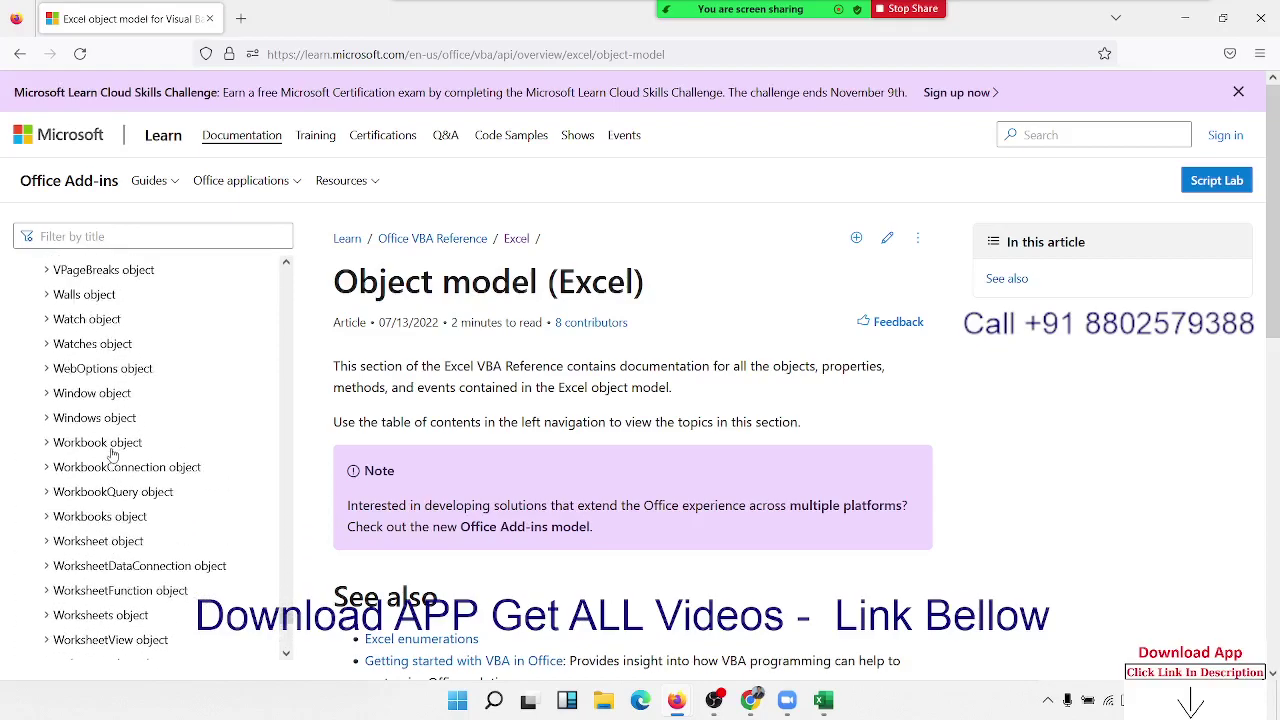
pyautogui.click(113, 448)
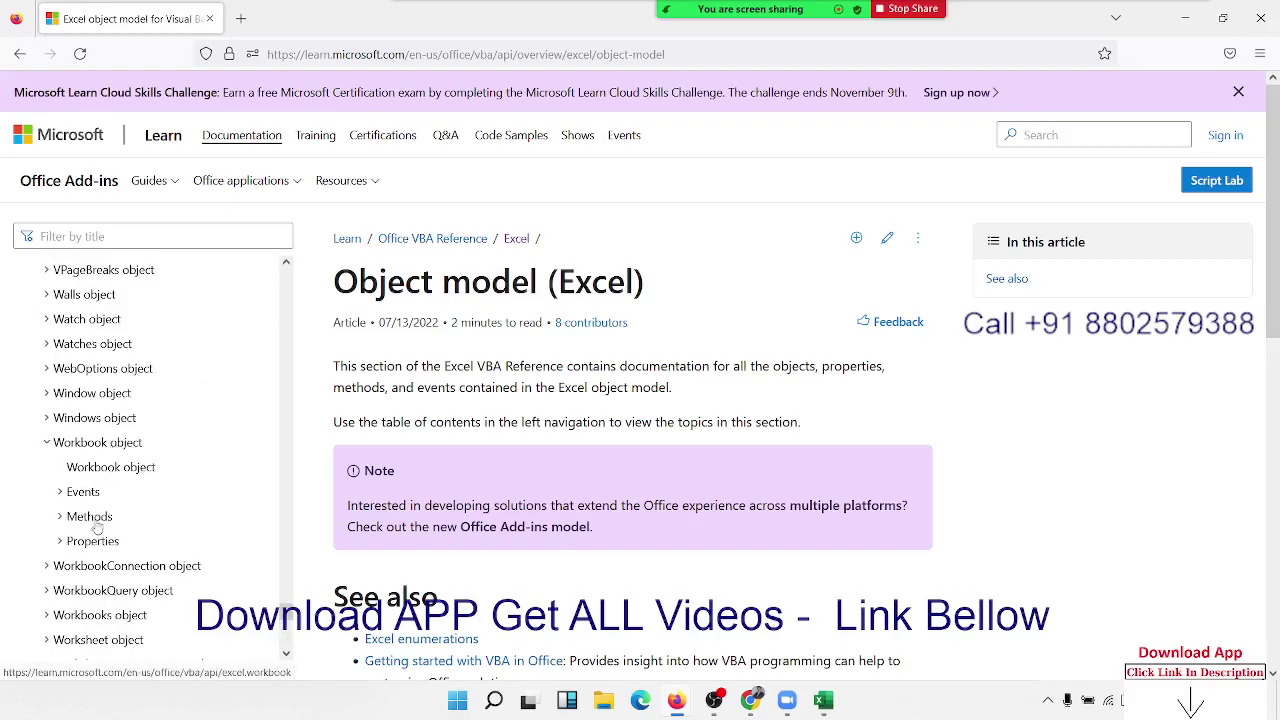
# Step: Open the Workbook object page and scroll to its Methods list (AcceptAllChanges, Activate, Close)
pyautogui.click(101, 477)
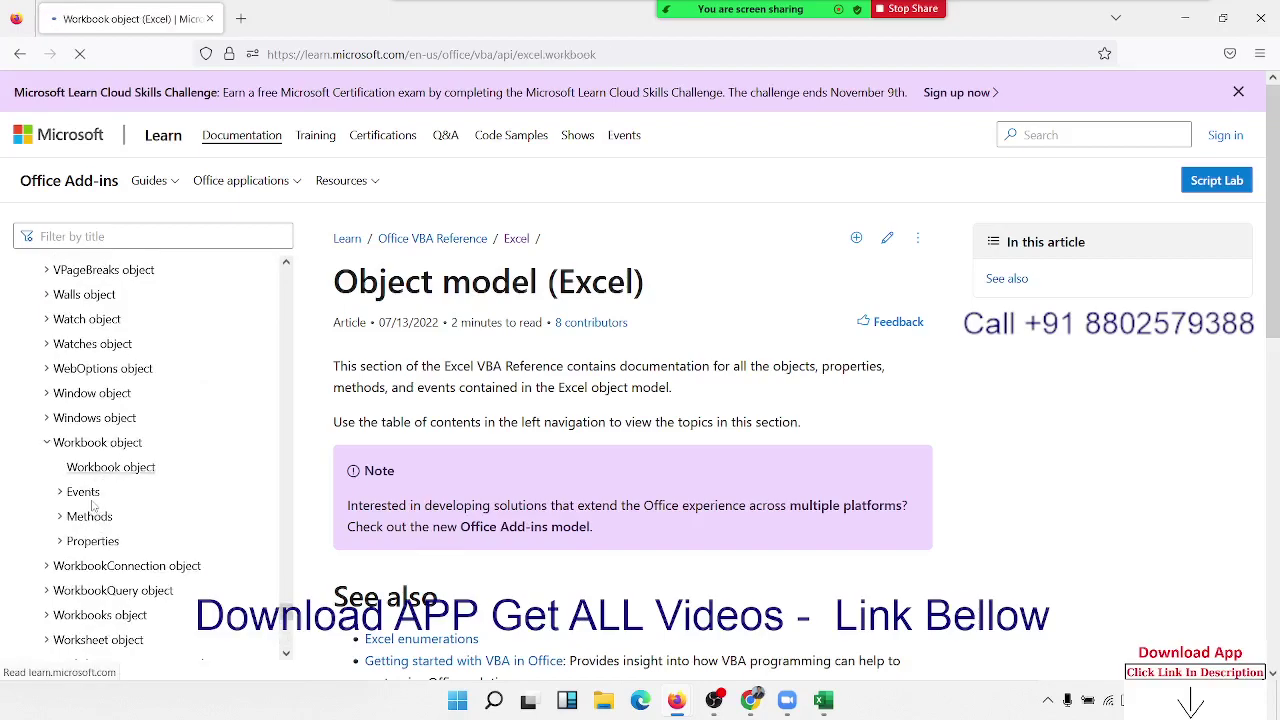
pyautogui.scroll(-5, 549, 456)
pyautogui.scroll(-5, 549, 456)
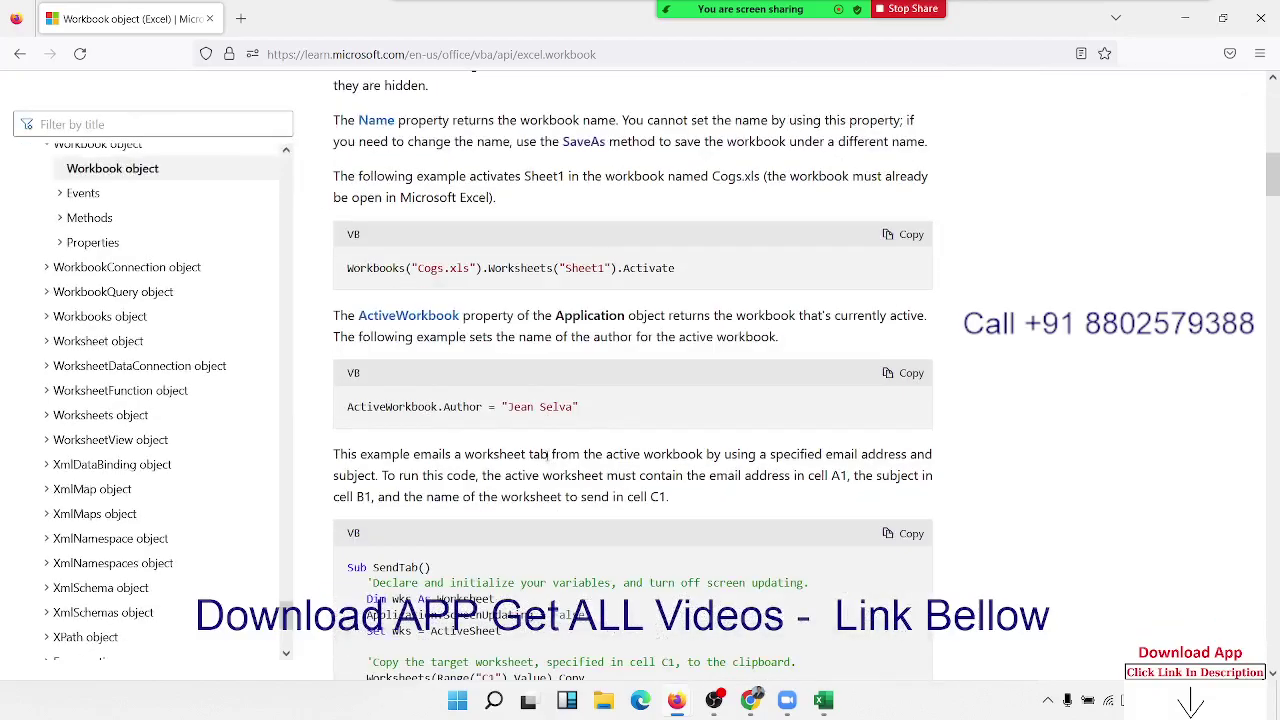
pyautogui.scroll(-5, 545, 457)
pyautogui.scroll(-5, 400, 380)
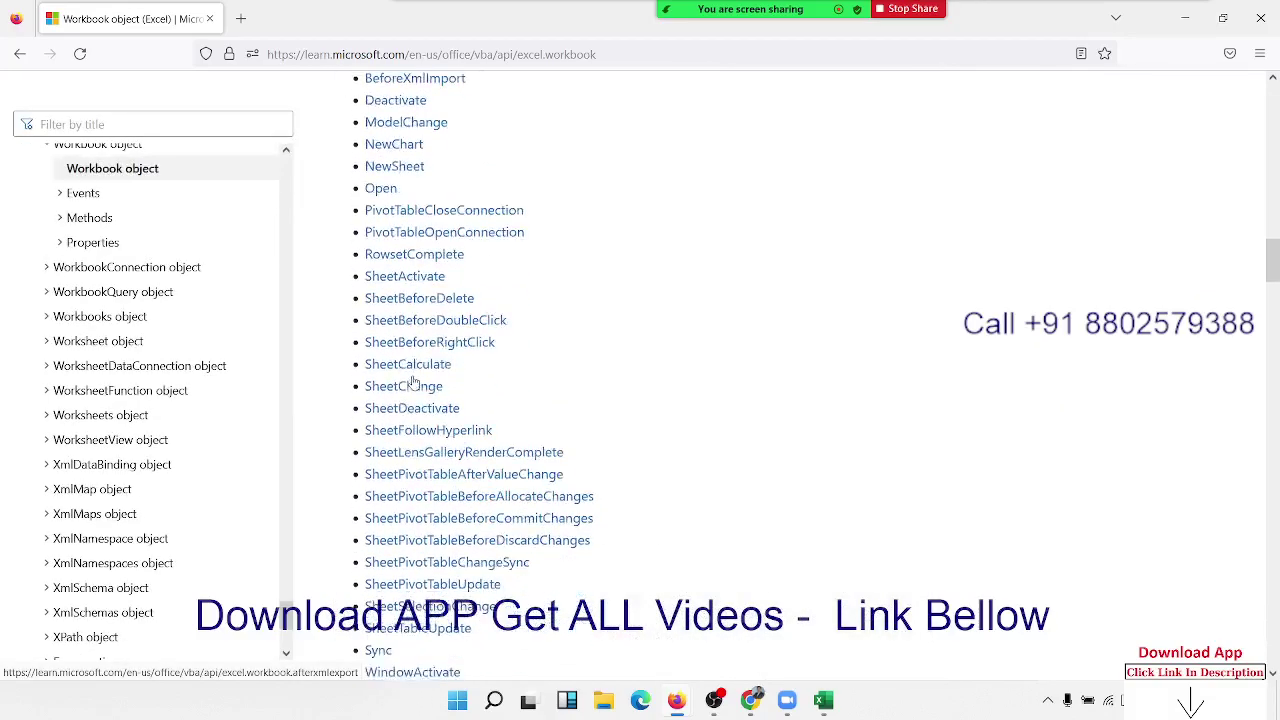
pyautogui.scroll(-5, 400, 350)
pyautogui.scroll(-5, 405, 350)
pyautogui.scroll(-5, 400, 370)
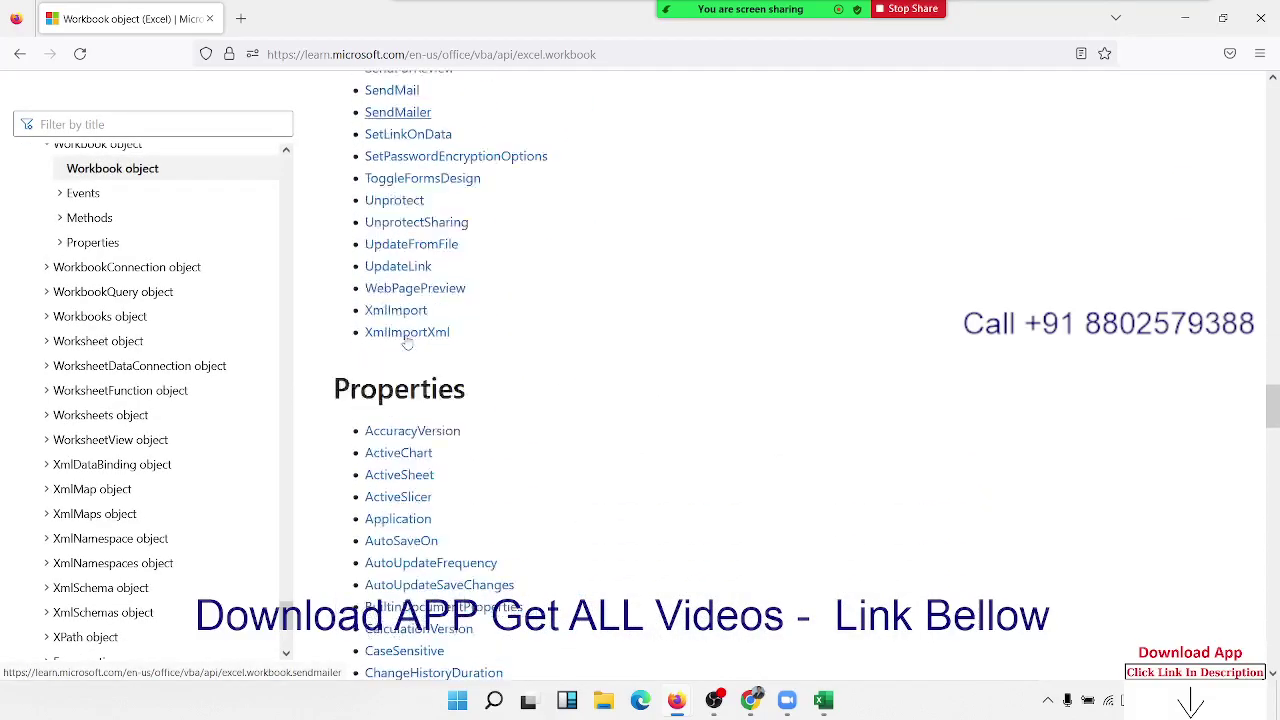
pyautogui.scroll(-1, 397, 388)
pyautogui.scroll(5, 397, 390)
pyautogui.scroll(3, 398, 391)
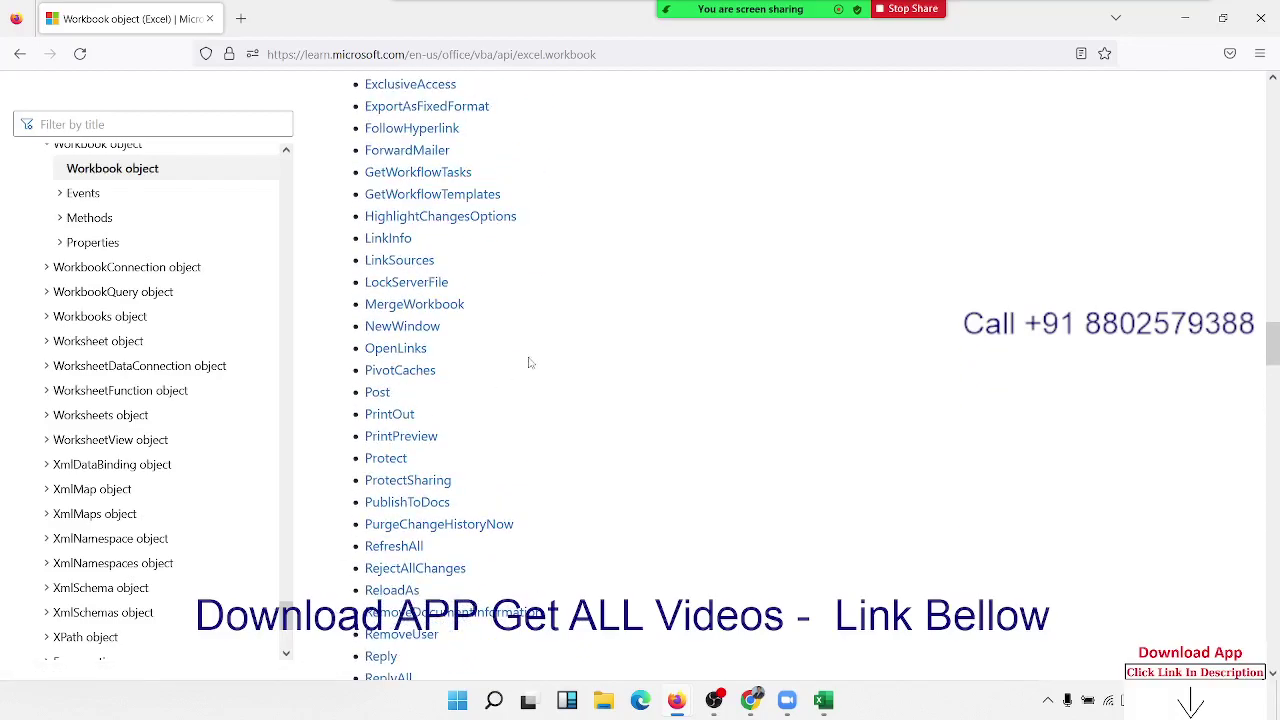
pyautogui.scroll(3, 535, 333)
pyautogui.scroll(4, 535, 333)
pyautogui.scroll(3, 535, 333)
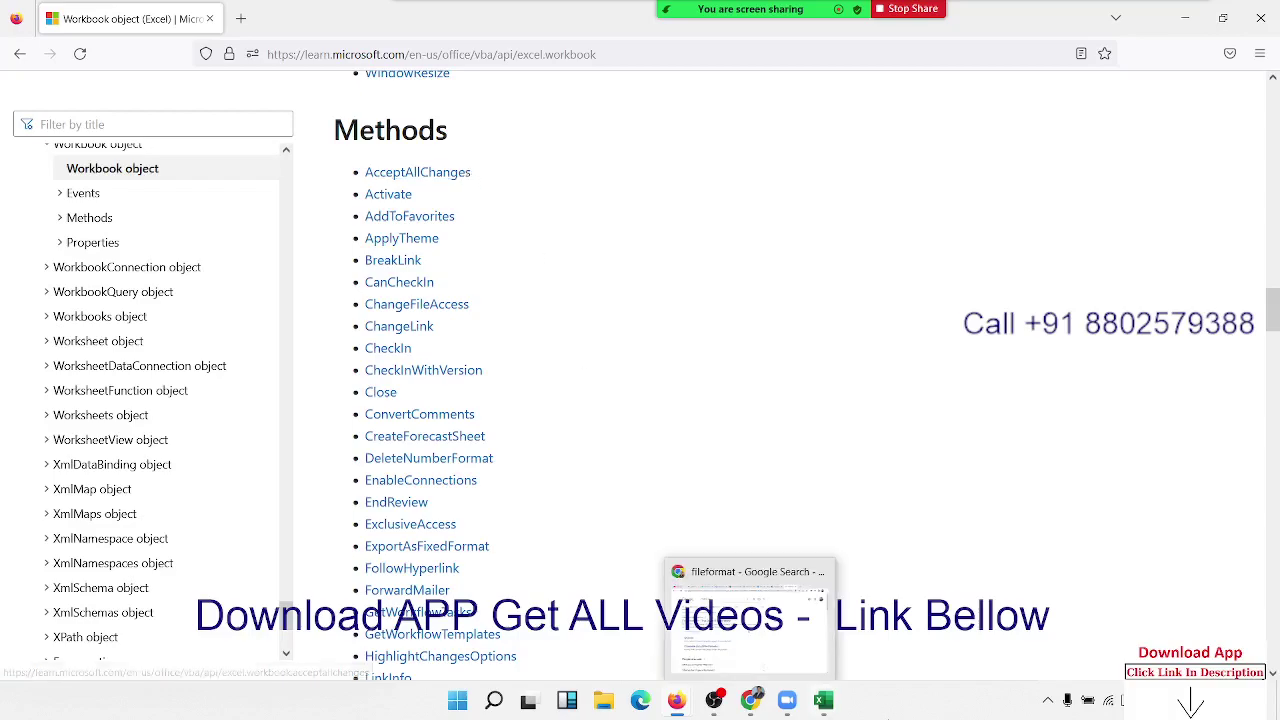
pyautogui.moveTo(823, 700)
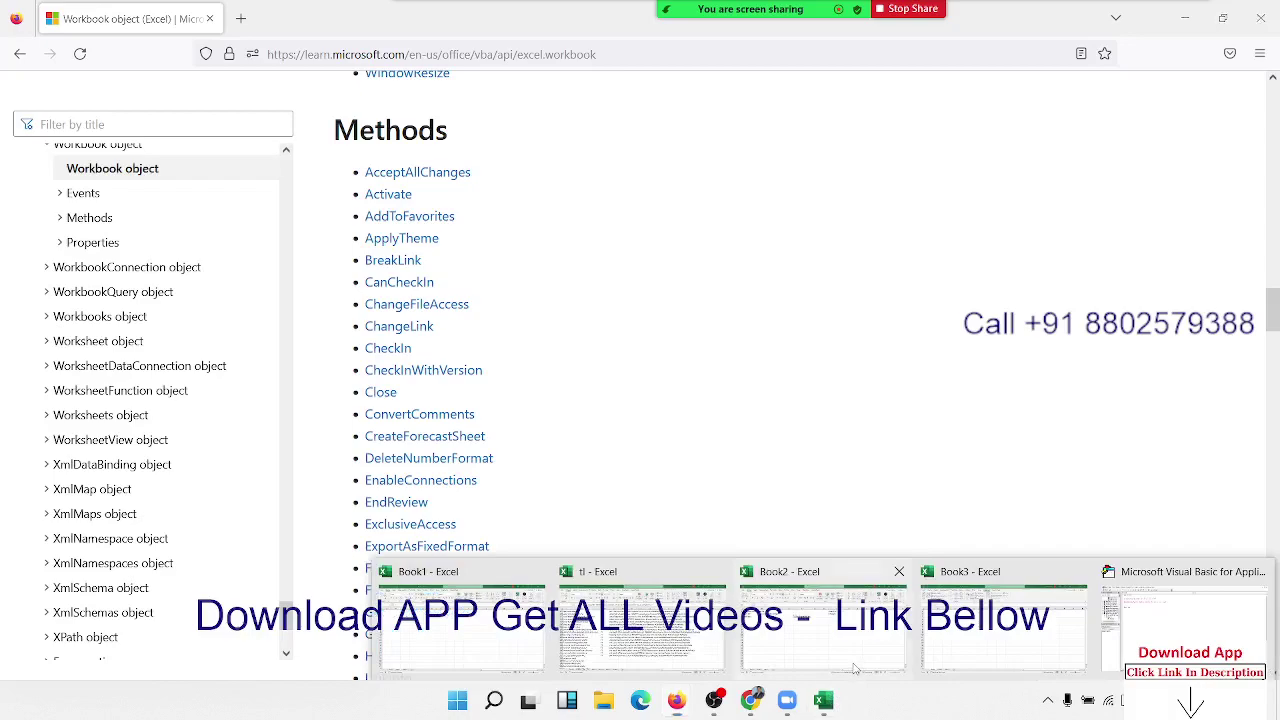
pyautogui.click(853, 670)
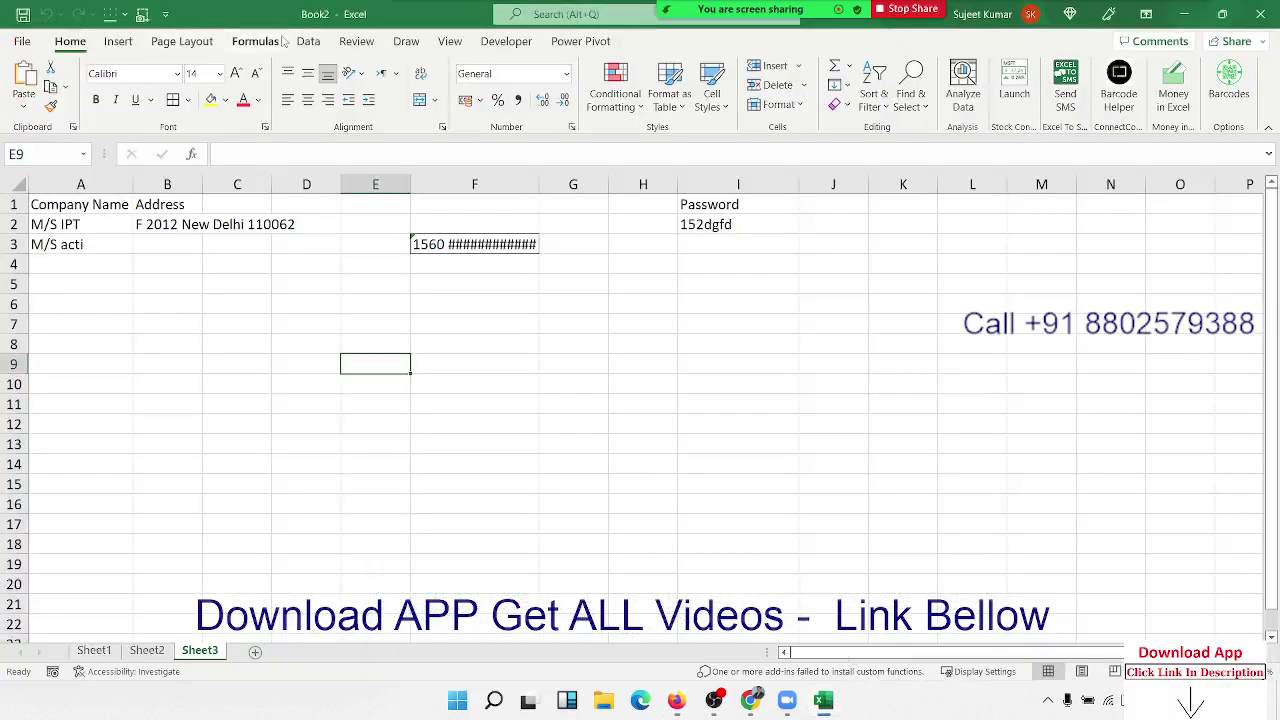
pyautogui.click(362, 45)
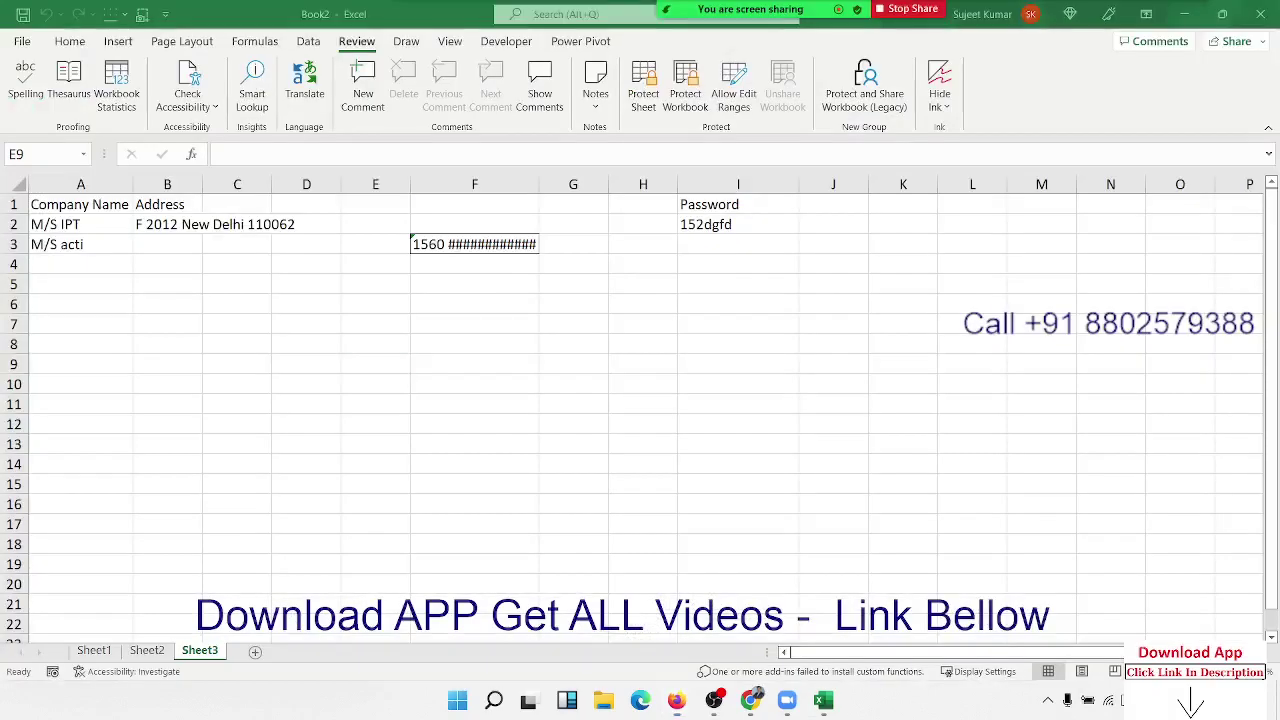
pyautogui.hotkey('alt', 'Tab')
pyautogui.hotkey('alt', 'Tab')
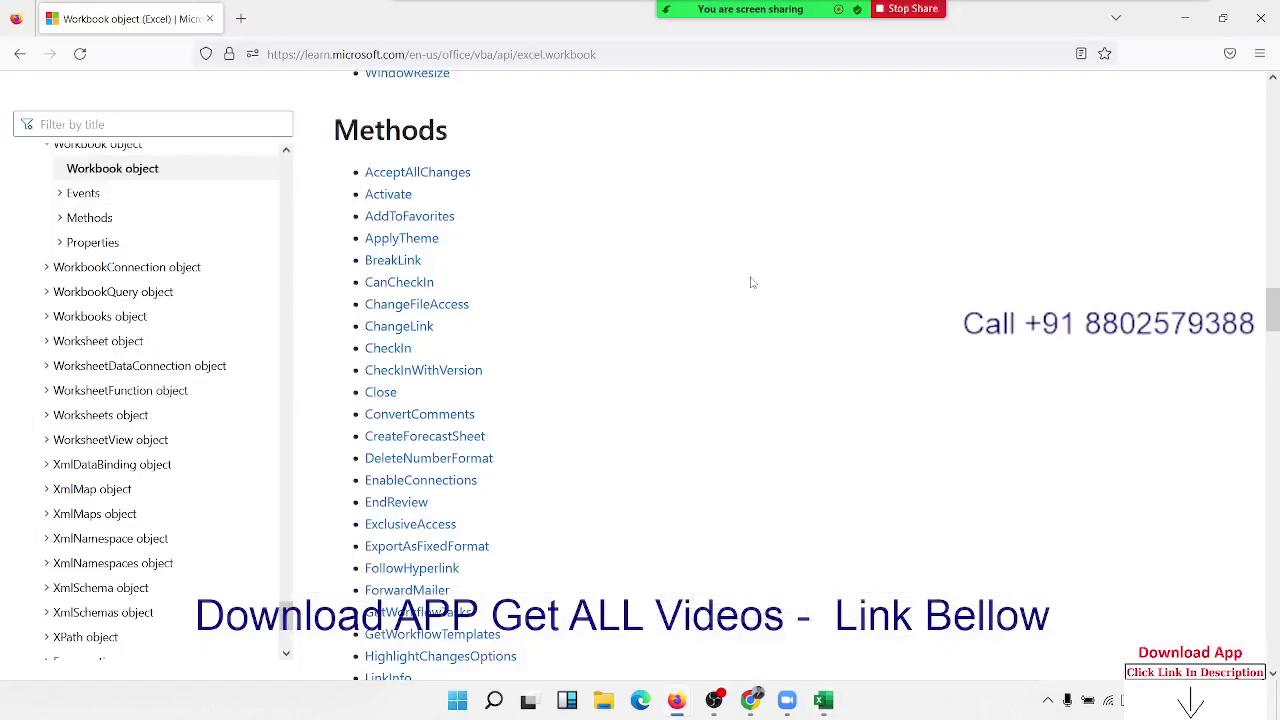
# Step: Open the Workbook SaveAs method documentation
pyautogui.scroll(-2, 400, 300)
pyautogui.scroll(-1, 438, 348)
pyautogui.scroll(-2, 443, 346)
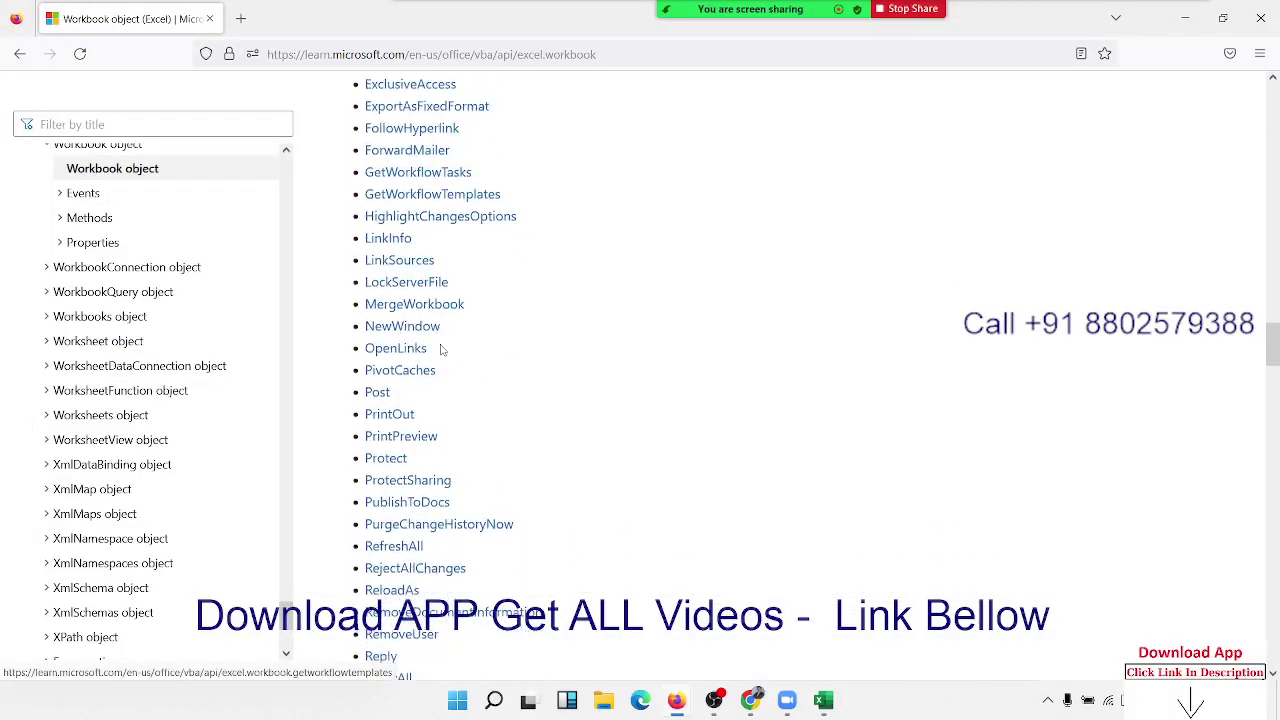
pyautogui.scroll(-1, 438, 350)
pyautogui.scroll(-1, 438, 350)
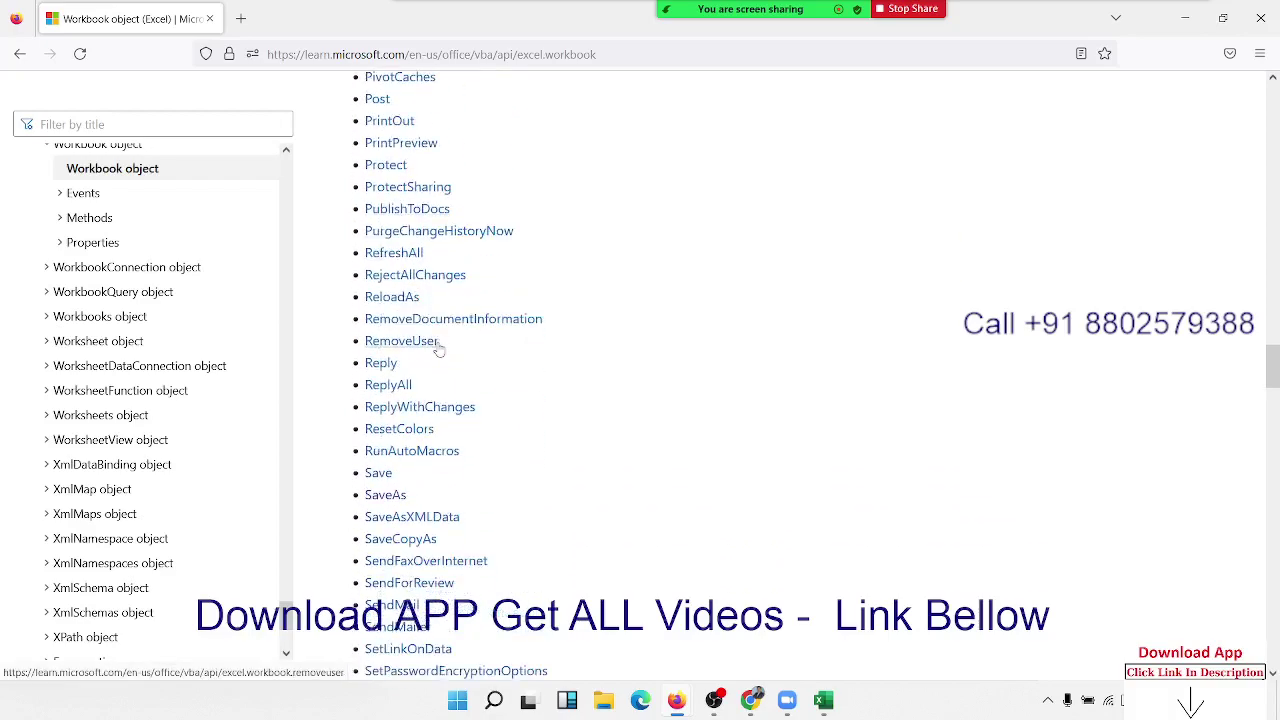
pyautogui.click(394, 500)
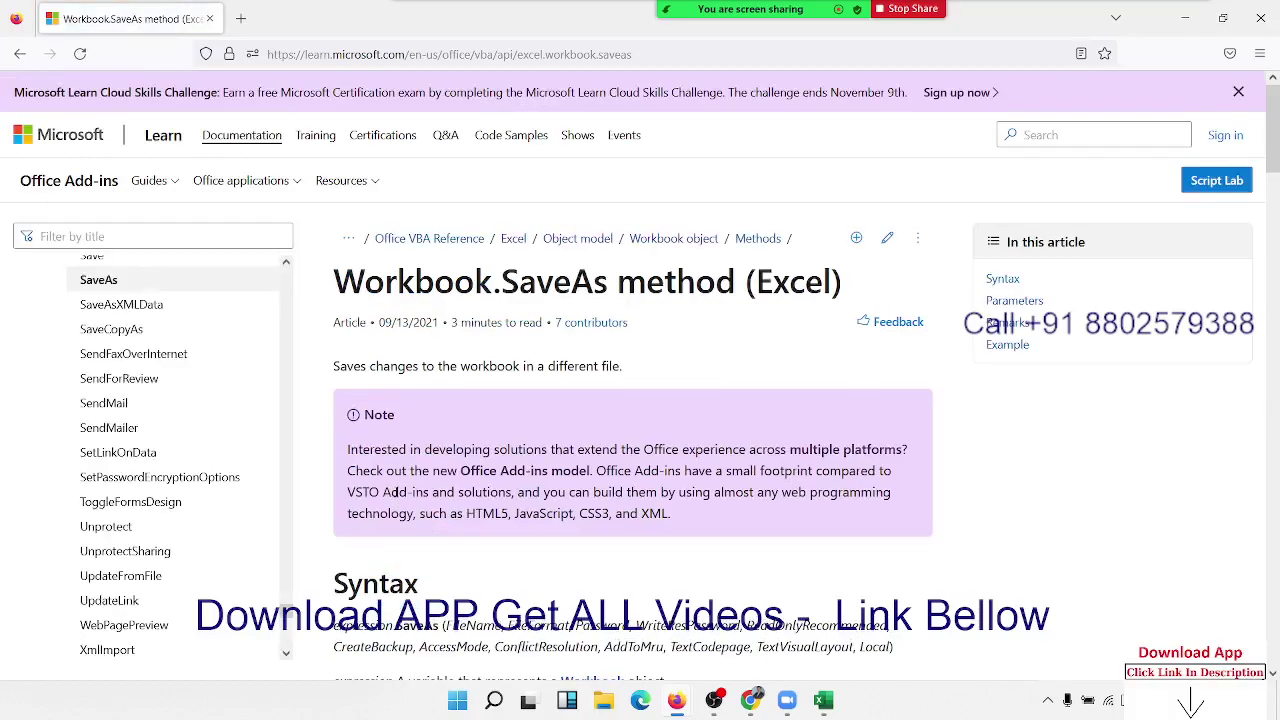
pyautogui.scroll(-5, 480, 456)
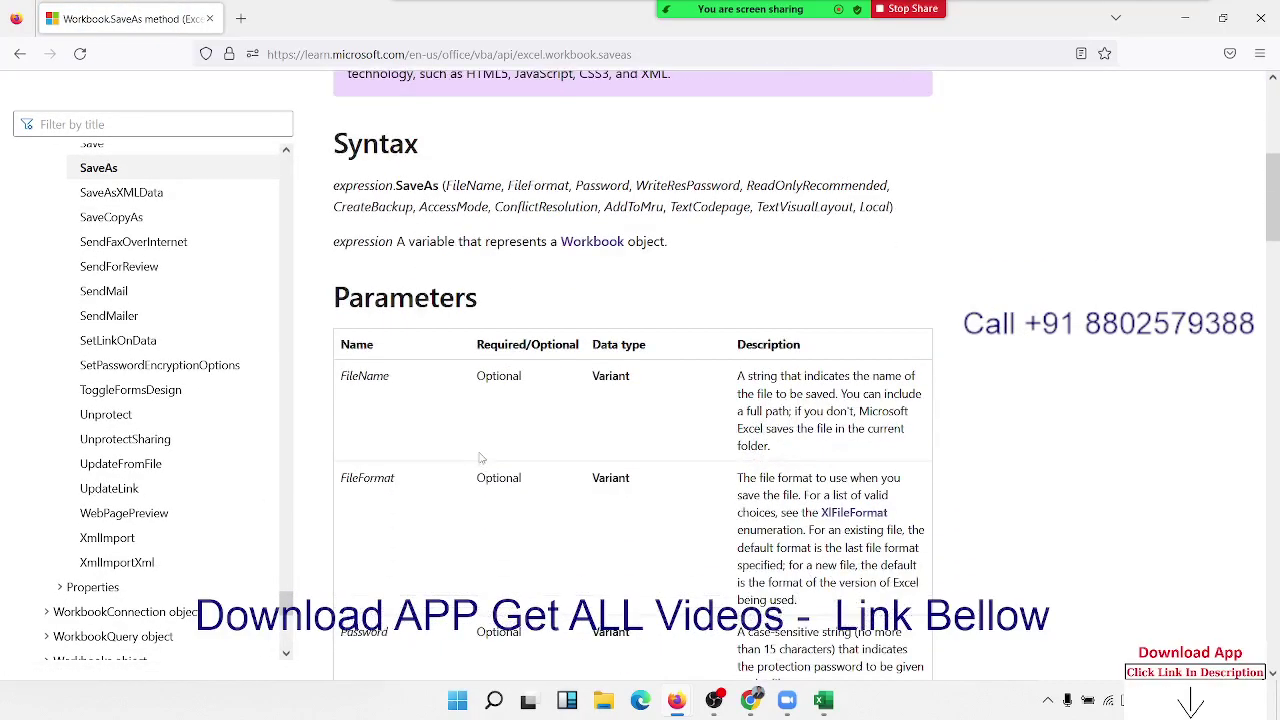
pyautogui.scroll(-1, 636, 387)
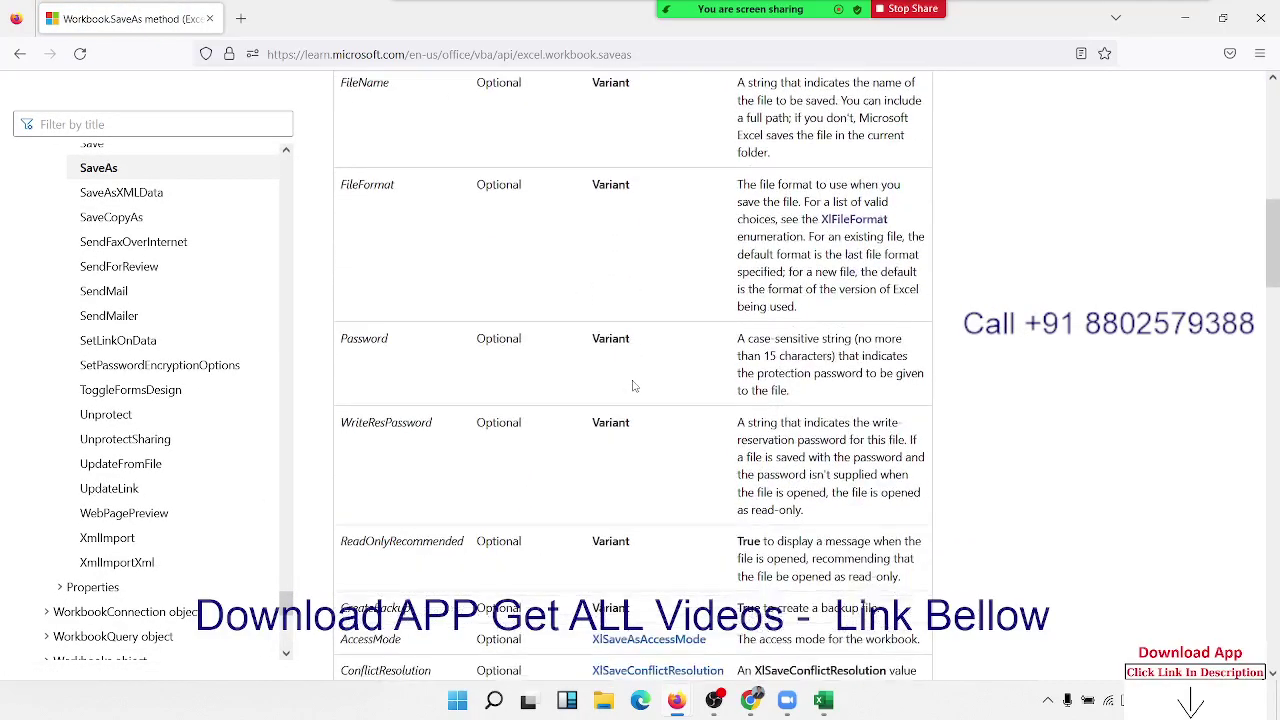
# Step: In the XlFileFormat table, locate xlOpenXMLWorkbookMacroEnabled and select its value 52
pyautogui.click(880, 221)
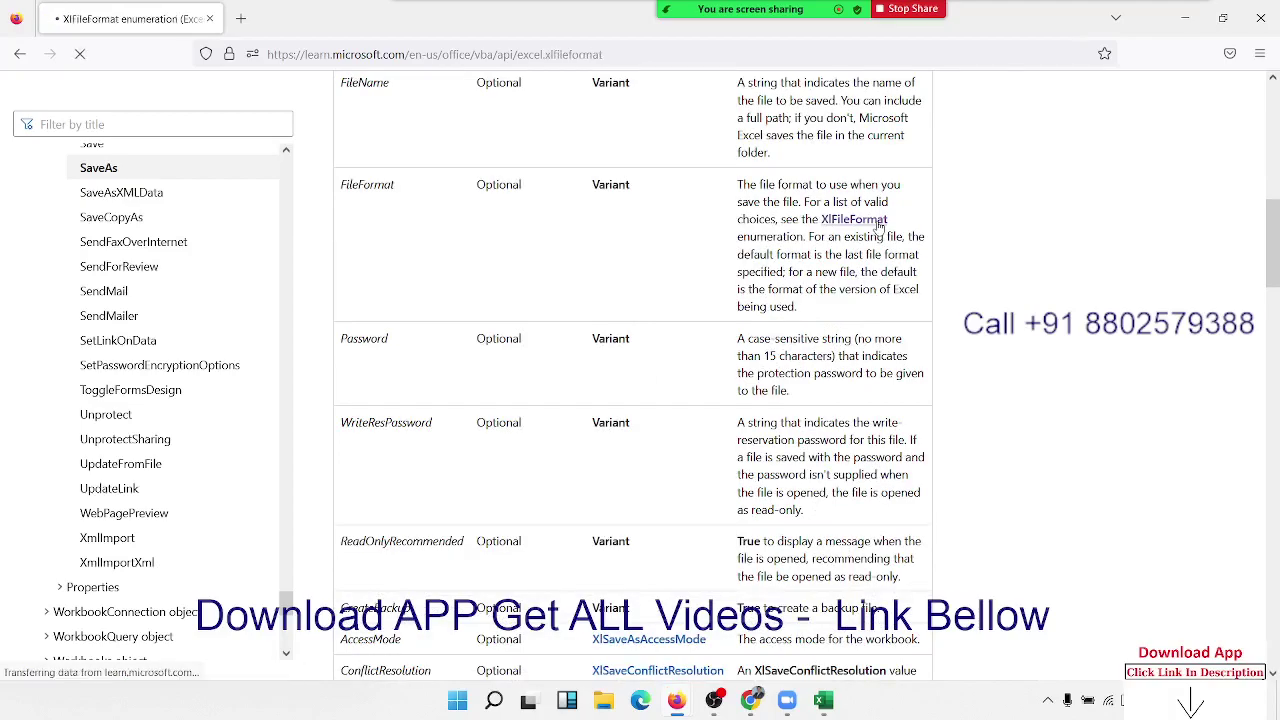
pyautogui.scroll(-3, 421, 466)
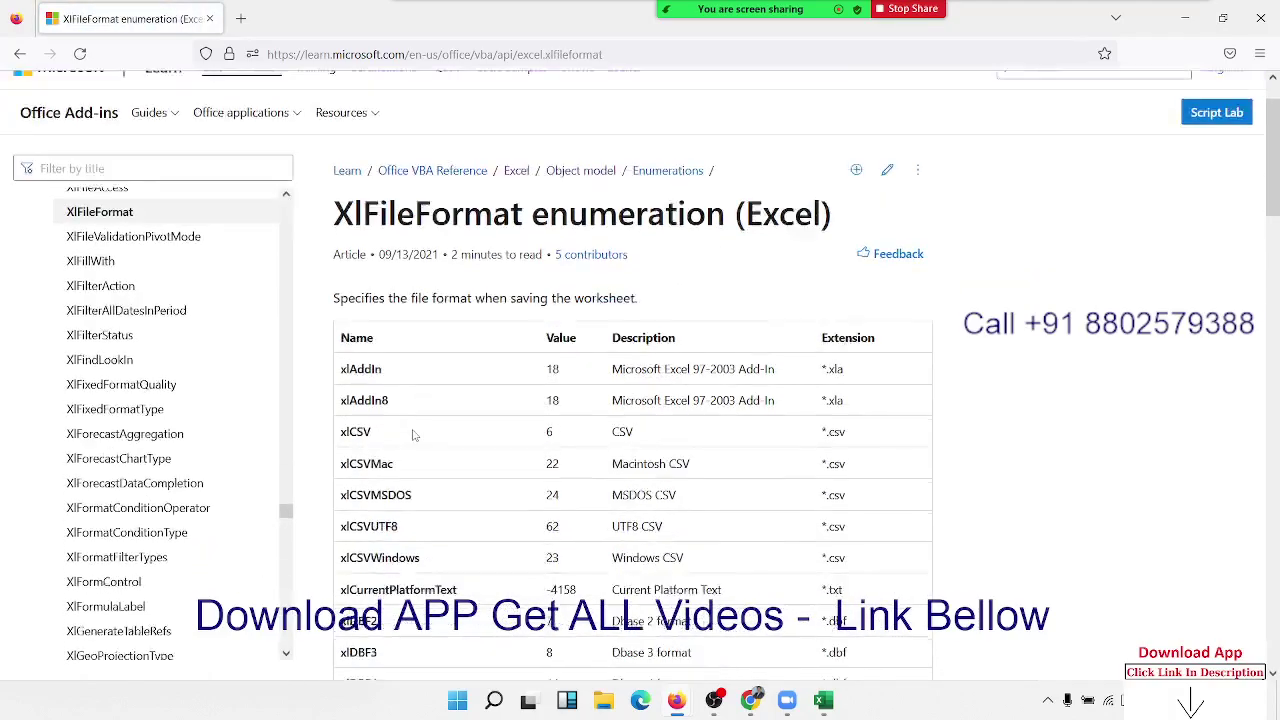
pyautogui.scroll(-1, 421, 466)
pyautogui.scroll(-2, 430, 485)
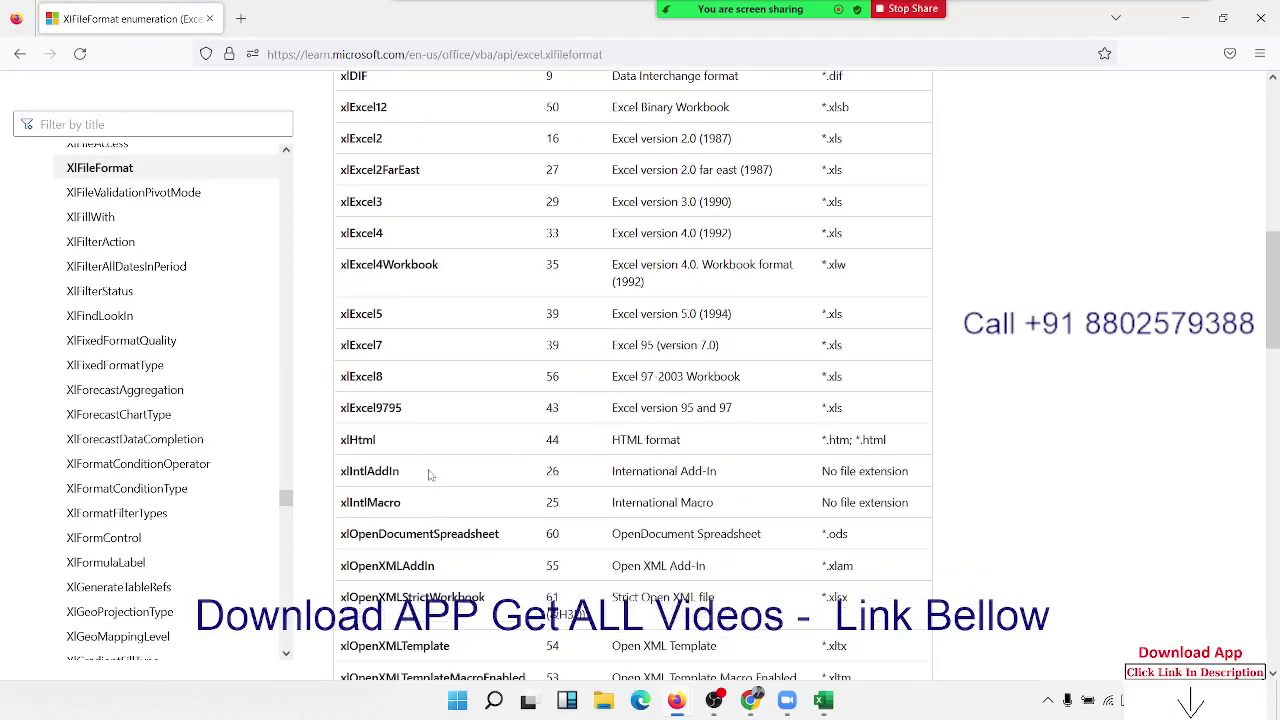
pyautogui.scroll(-2, 435, 508)
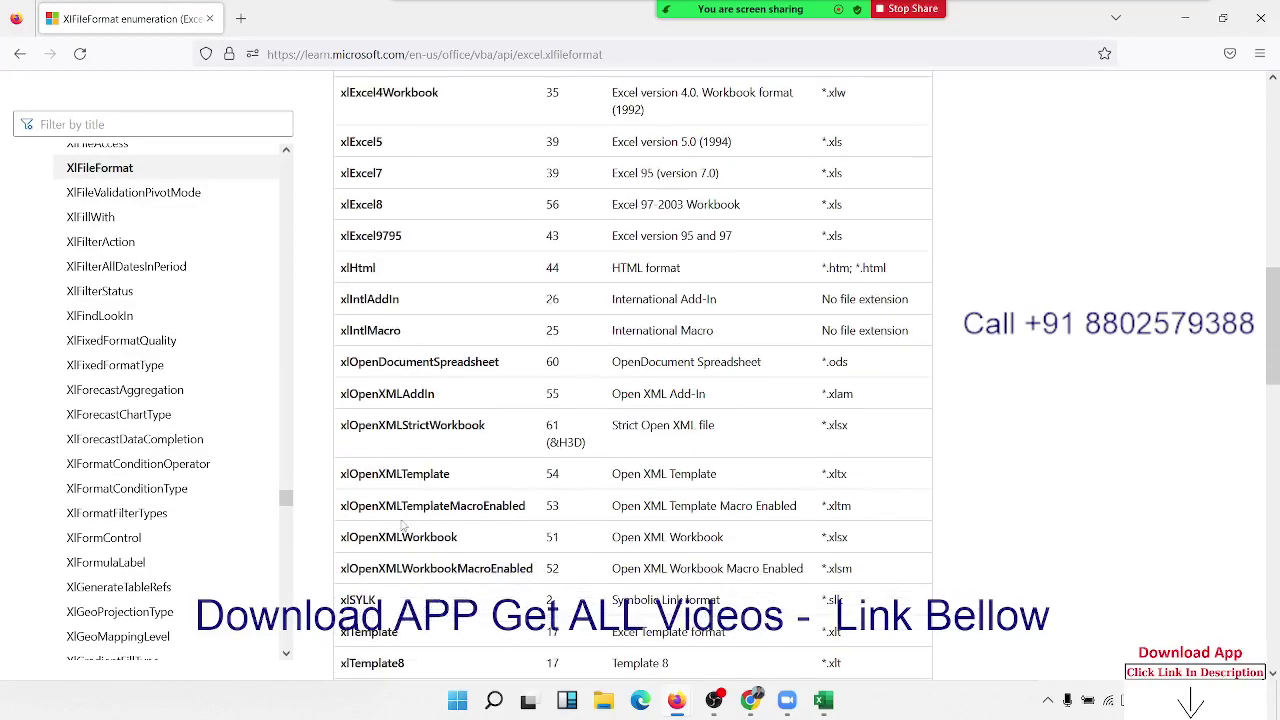
pyautogui.doubleClick(404, 505)
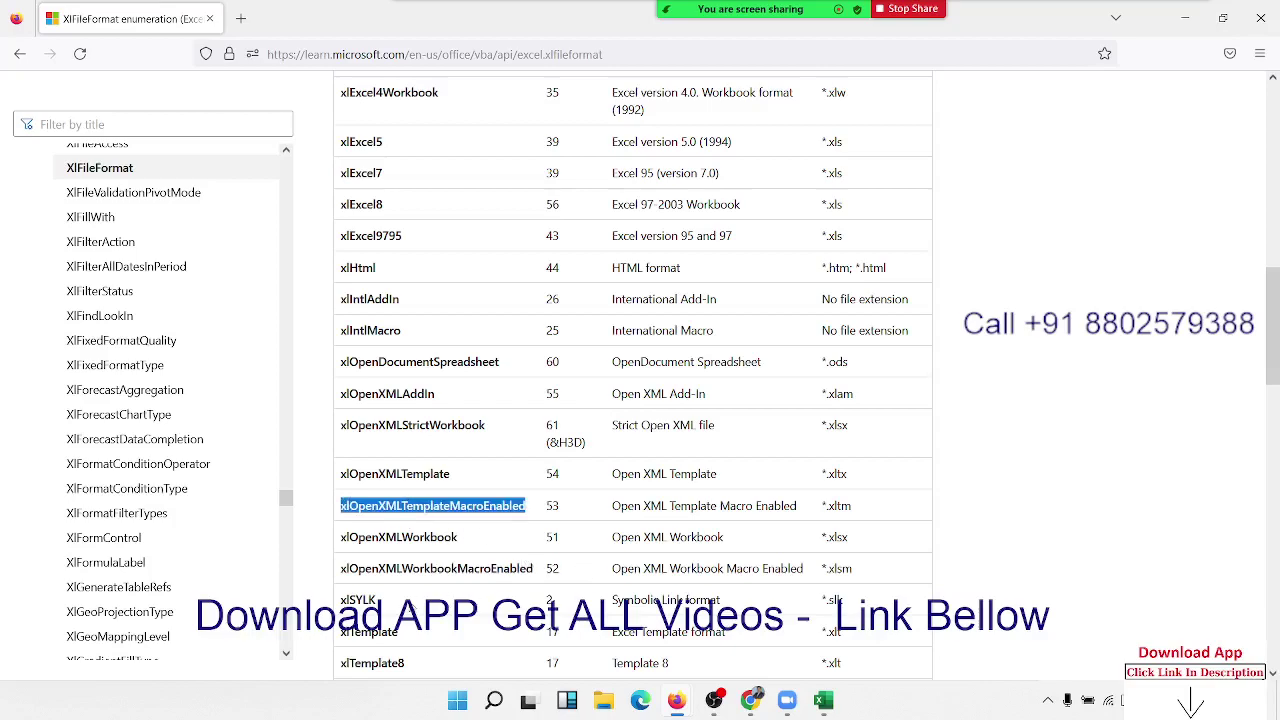
pyautogui.doubleClick(406, 568)
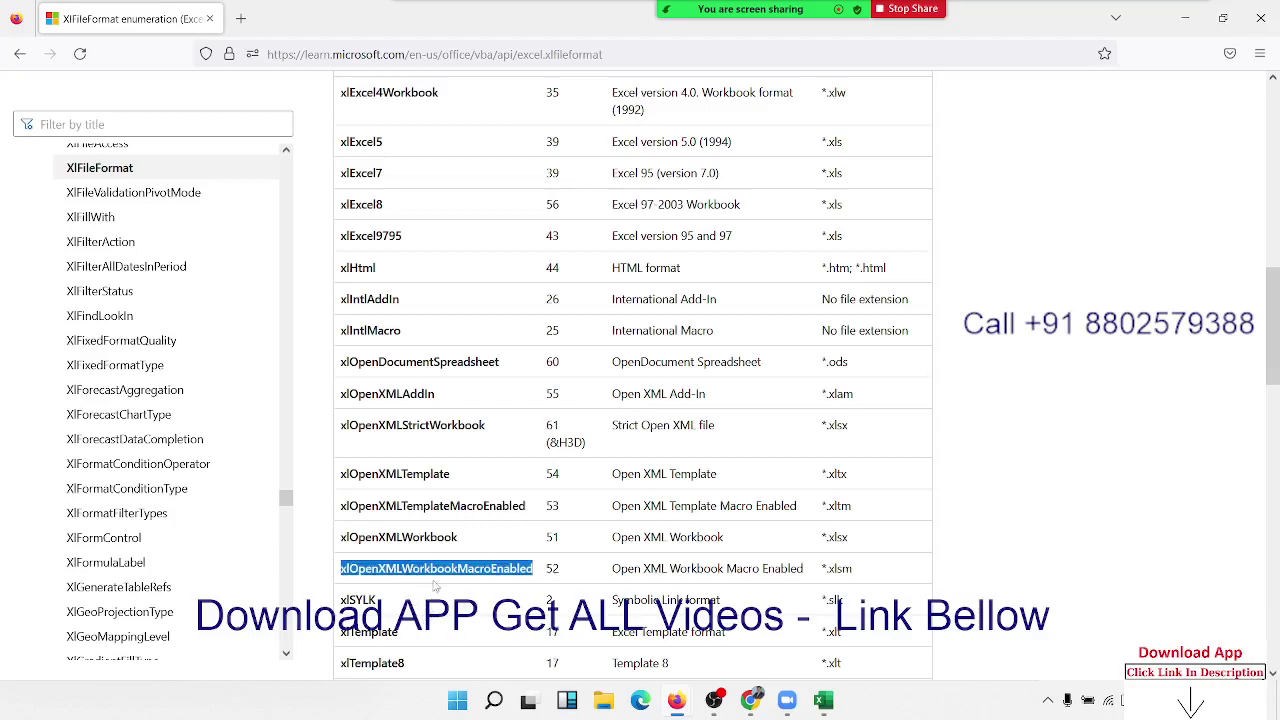
pyautogui.click(554, 573)
pyautogui.doubleClick(553, 569)
# Step: Enter 52 as the format argument on the SaveAs line
pyautogui.hotkey('alt', 'Tab')
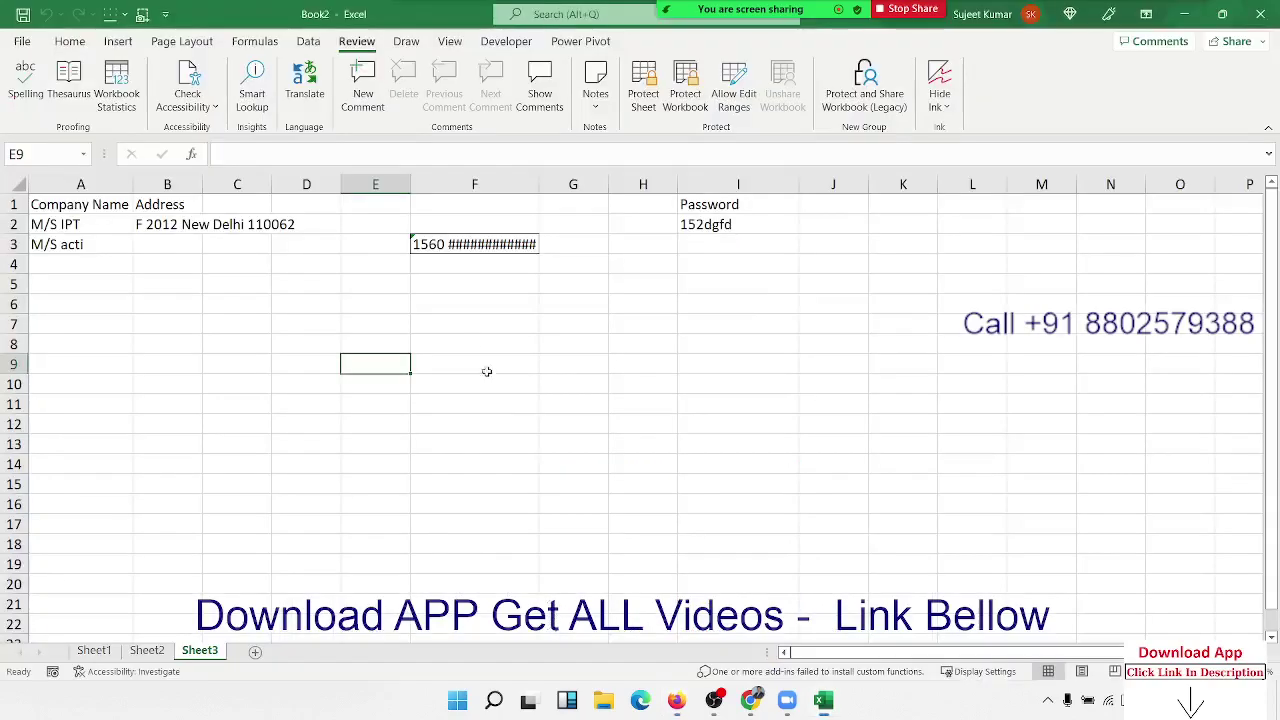
pyautogui.hotkey('alt', 'Tab')
pyautogui.hotkey('alt', 'Tab')
pyautogui.hotkey('alt', 'Tab')
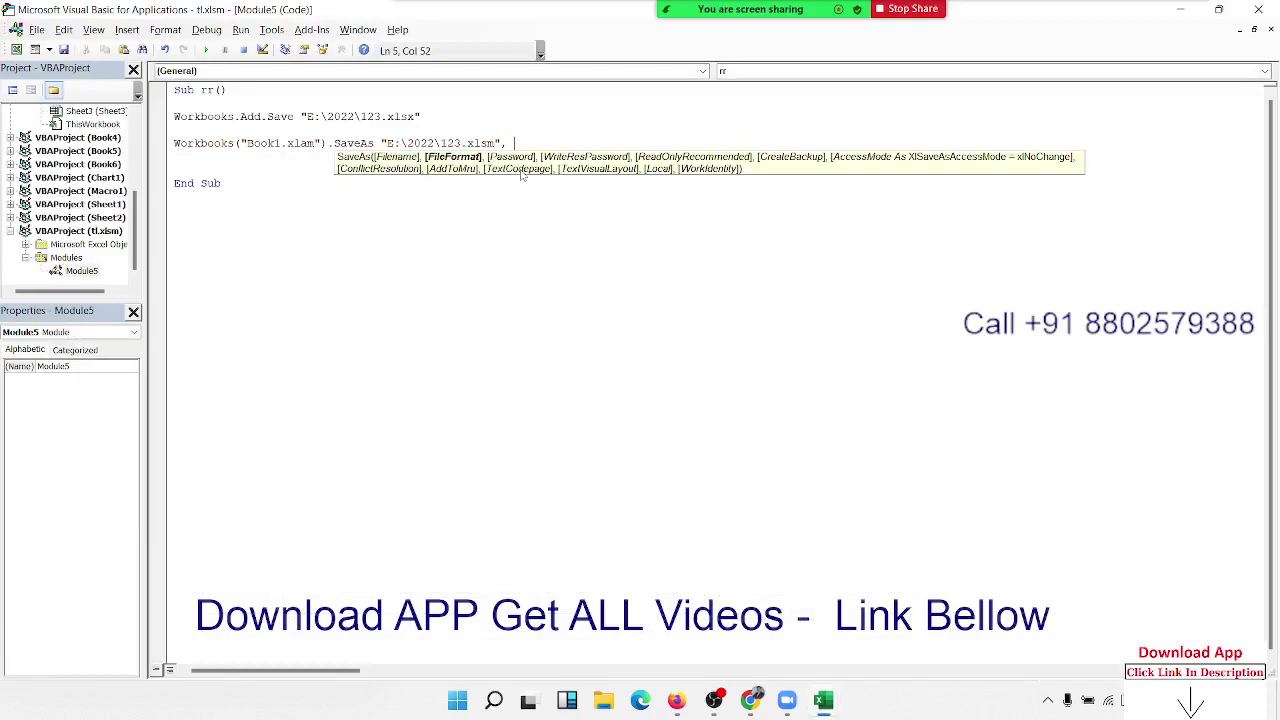
pyautogui.write('52')
pyautogui.click(566, 252)
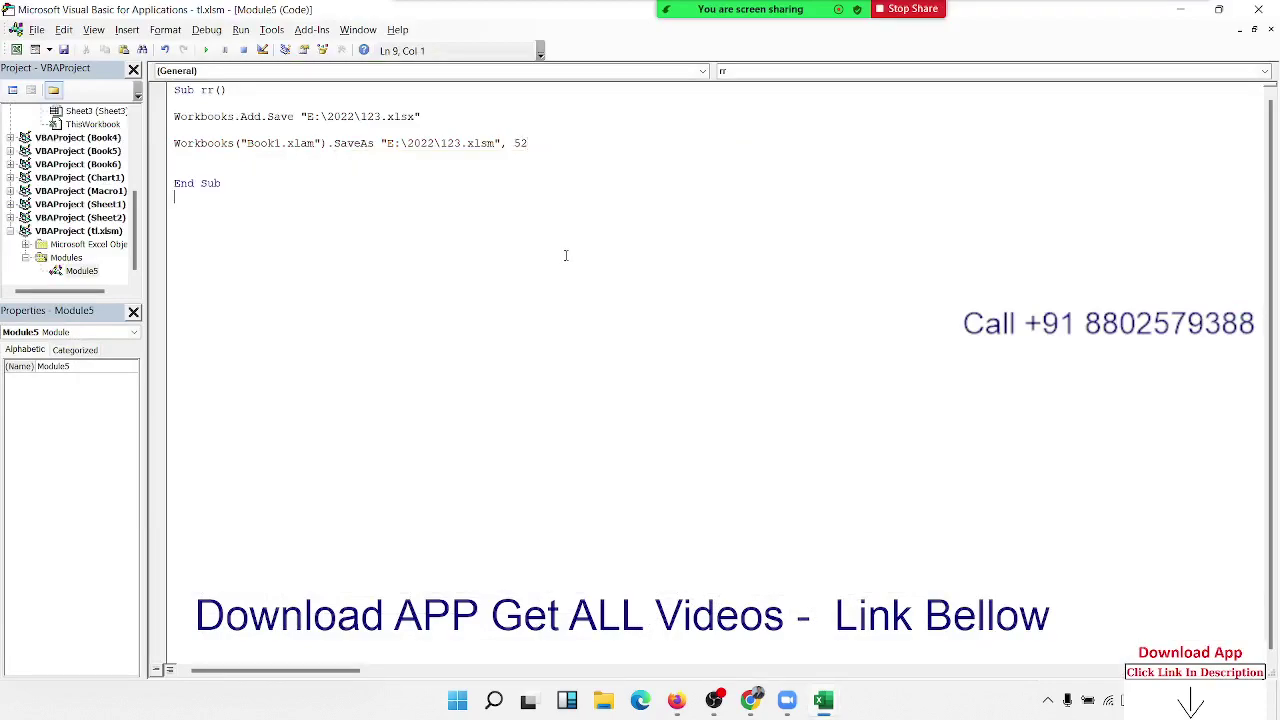
# Step: Copy xlOpenXMLWorkbookMacroEnabled from the docs and paste it in place of 52
pyautogui.hotkey('alt', 'F11')
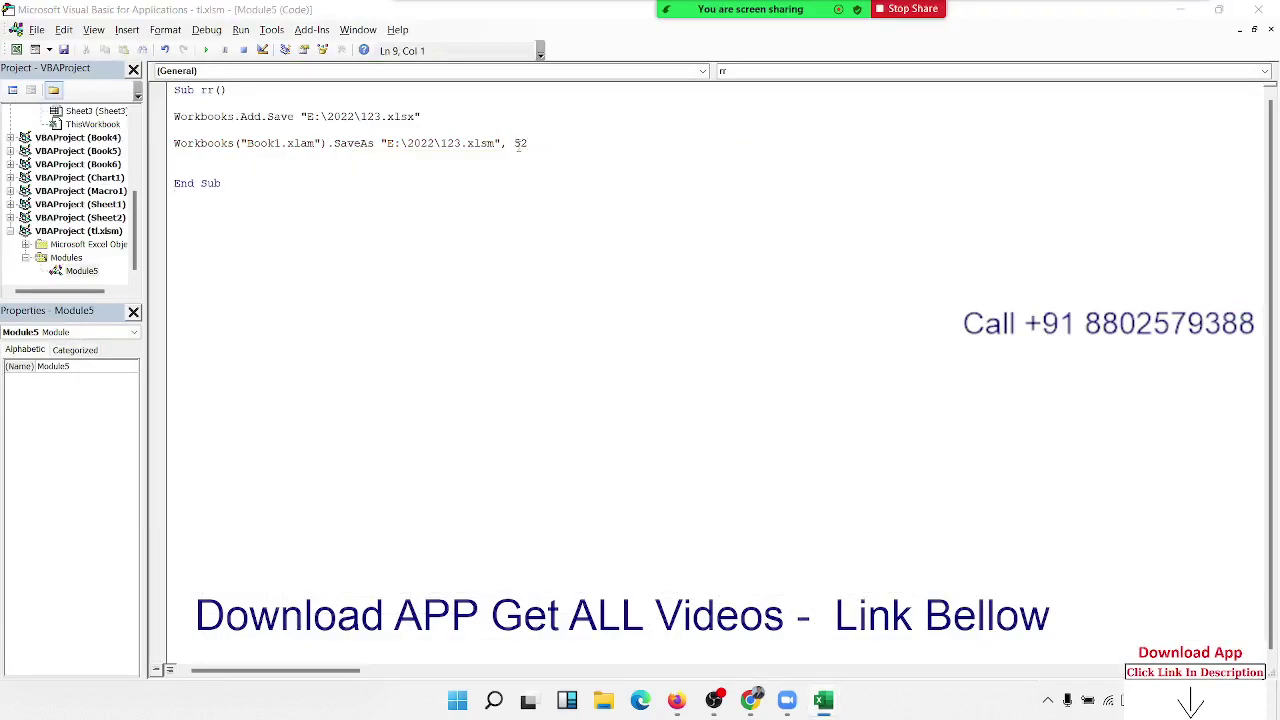
pyautogui.hotkey('alt', 'Tab')
pyautogui.hotkey('alt', 'Tab')
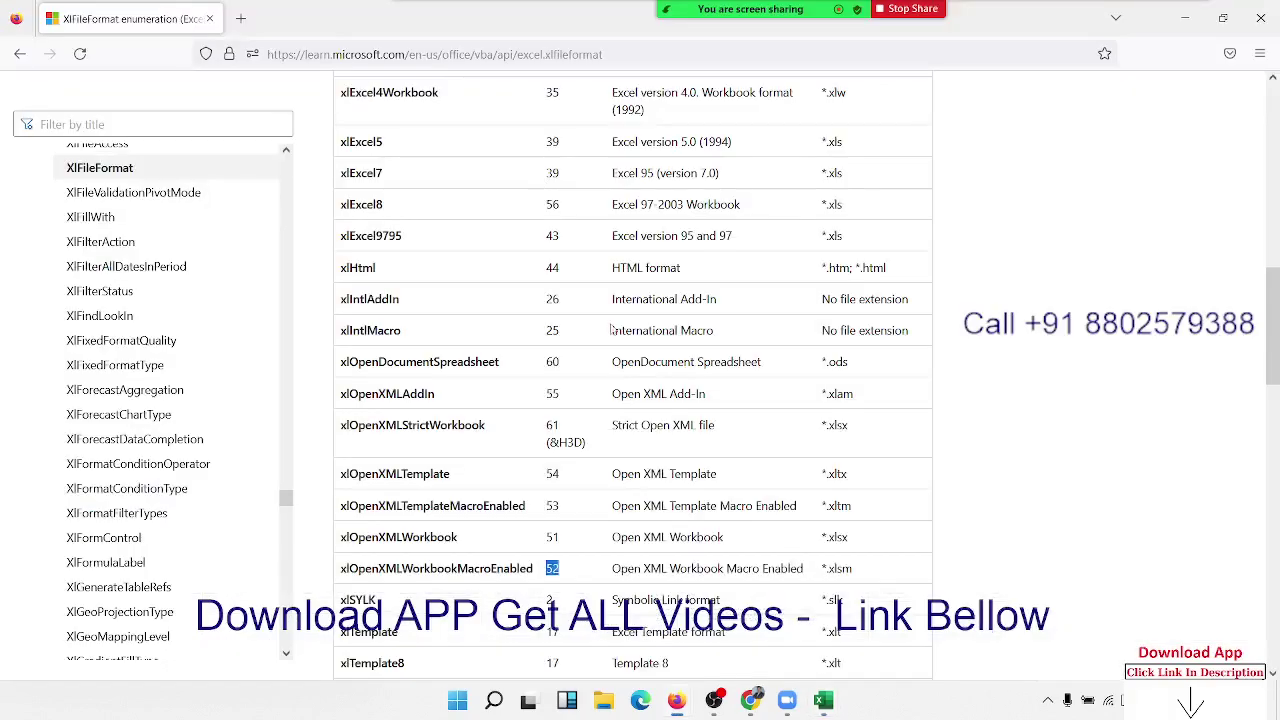
pyautogui.doubleClick(470, 568)
pyautogui.hotkey('ctrl', 'c')
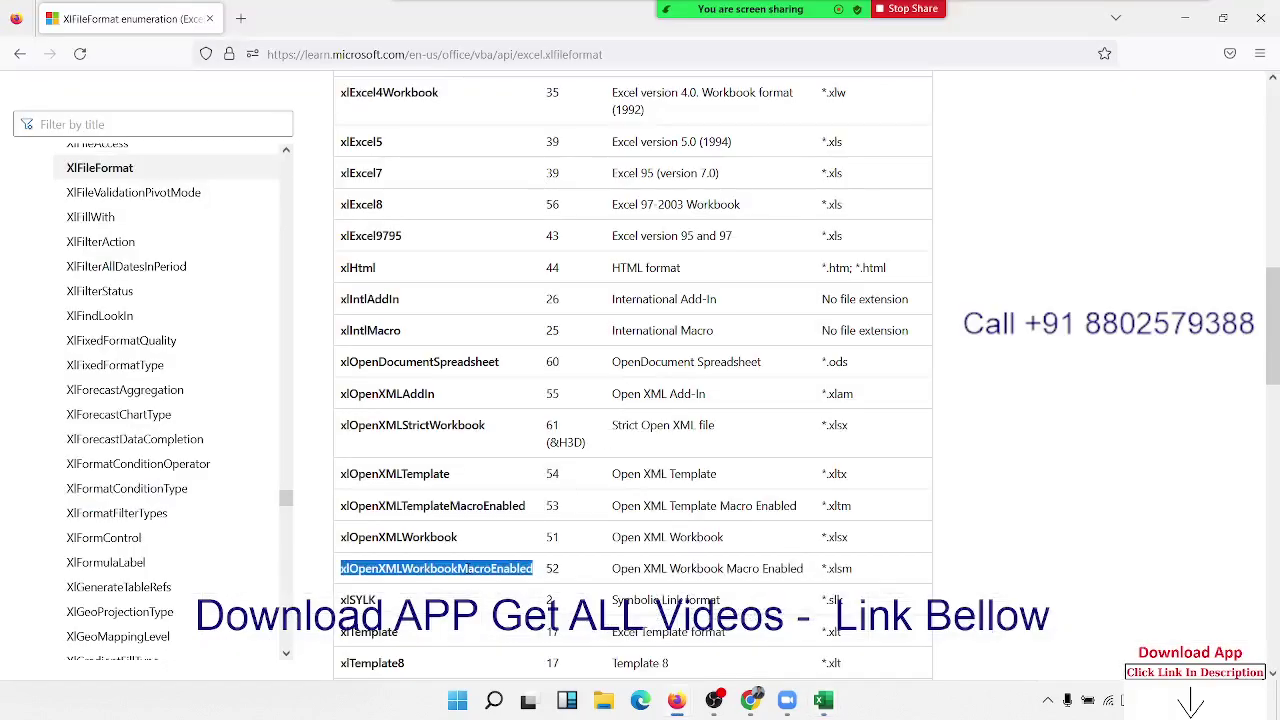
pyautogui.hotkey('alt', 'Tab')
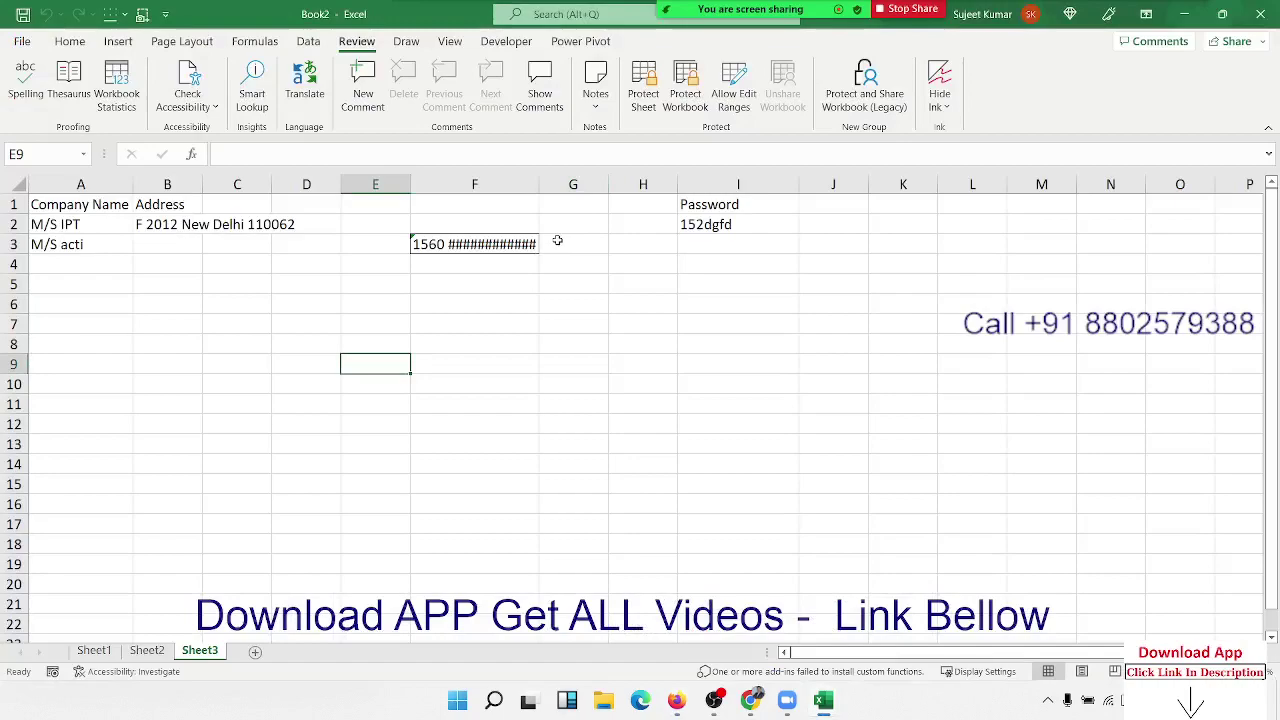
pyautogui.hotkey('alt', 'Tab')
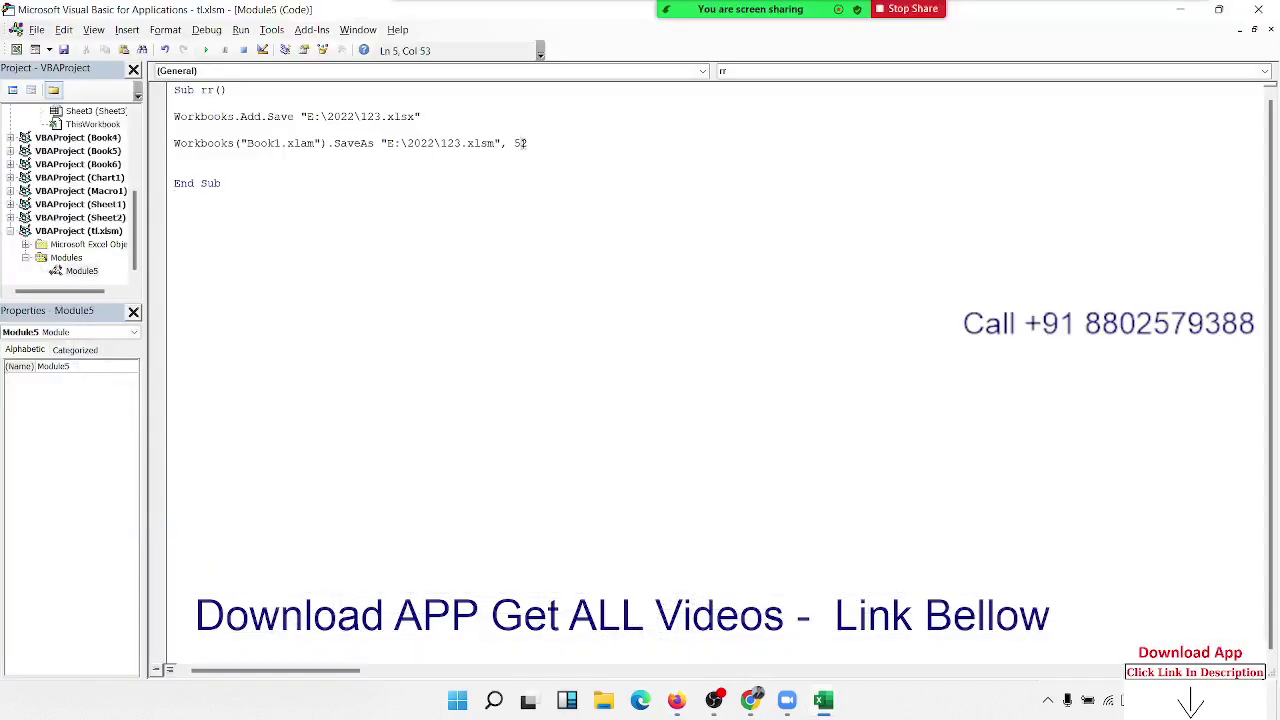
pyautogui.doubleClick(521, 143)
pyautogui.hotkey('ctrl', 'v')
pyautogui.click(385, 192)
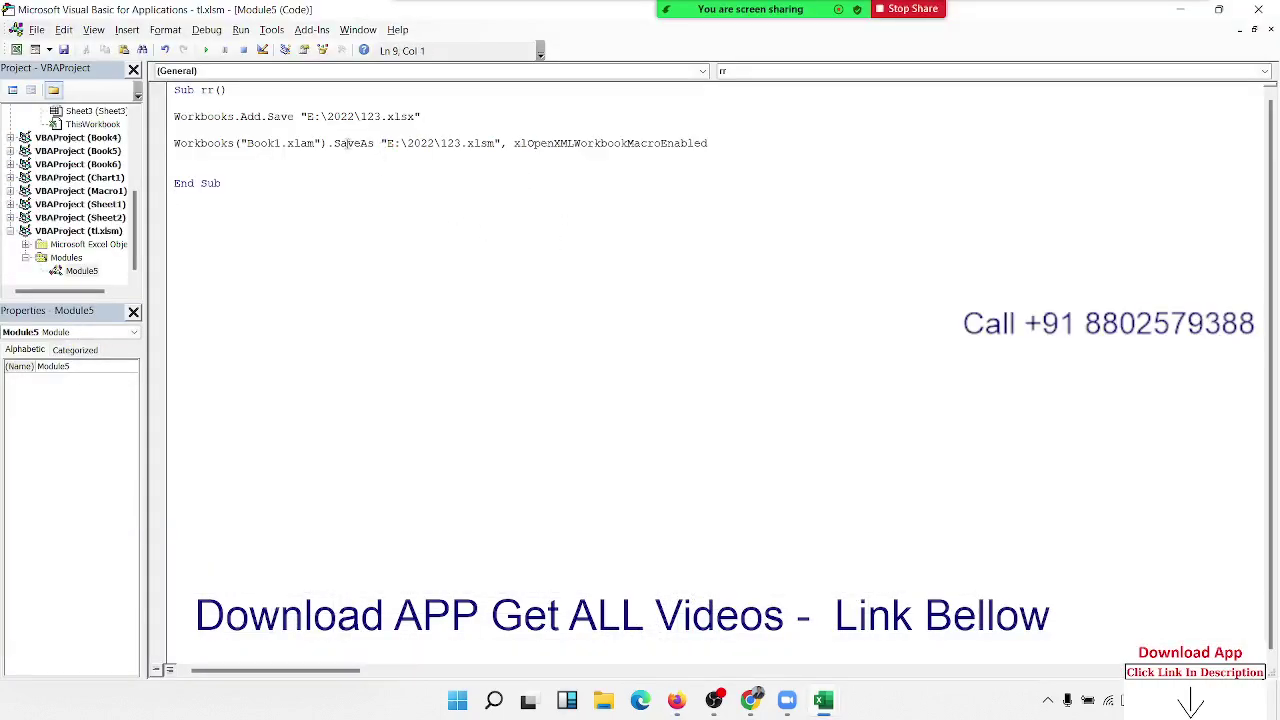
# Step: Replace Workbooks("Book1.xlam") with ActiveWorkbook and comment out the Workbooks.Add.Save line
pyautogui.moveTo(327, 143); pyautogui.dragTo(174, 143)
pyautogui.write('a')
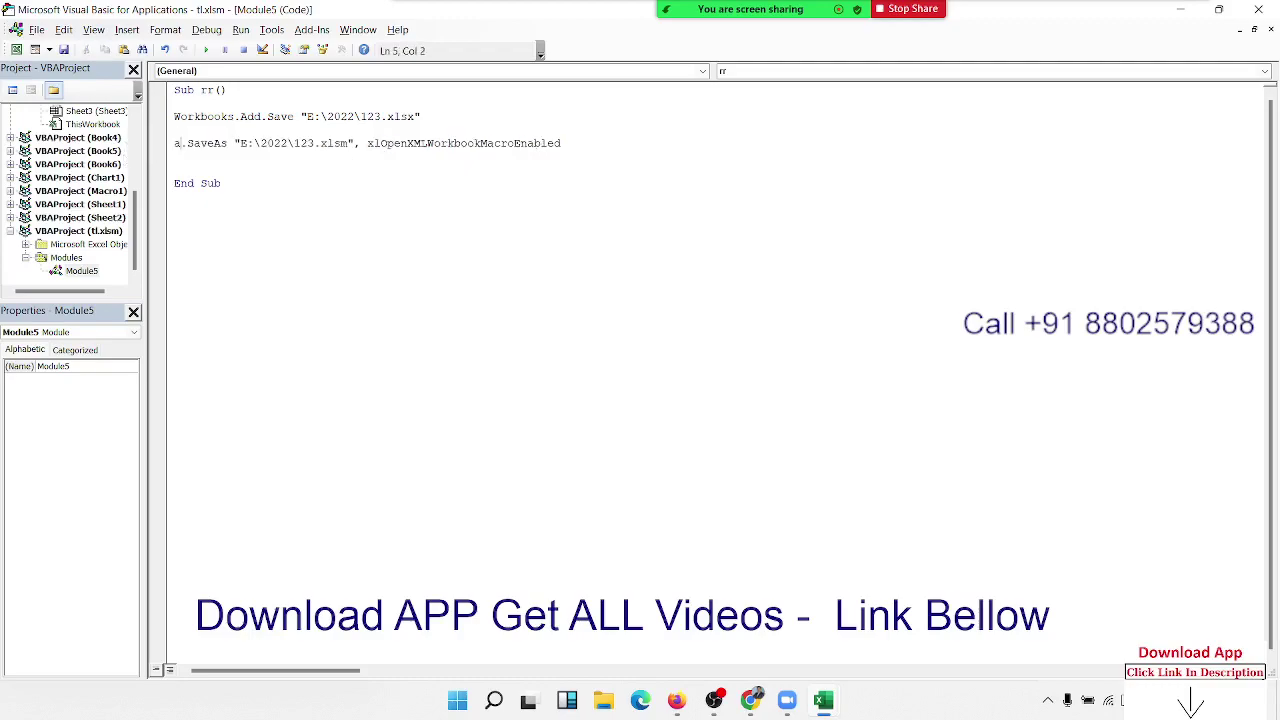
pyautogui.write('ctivewo')
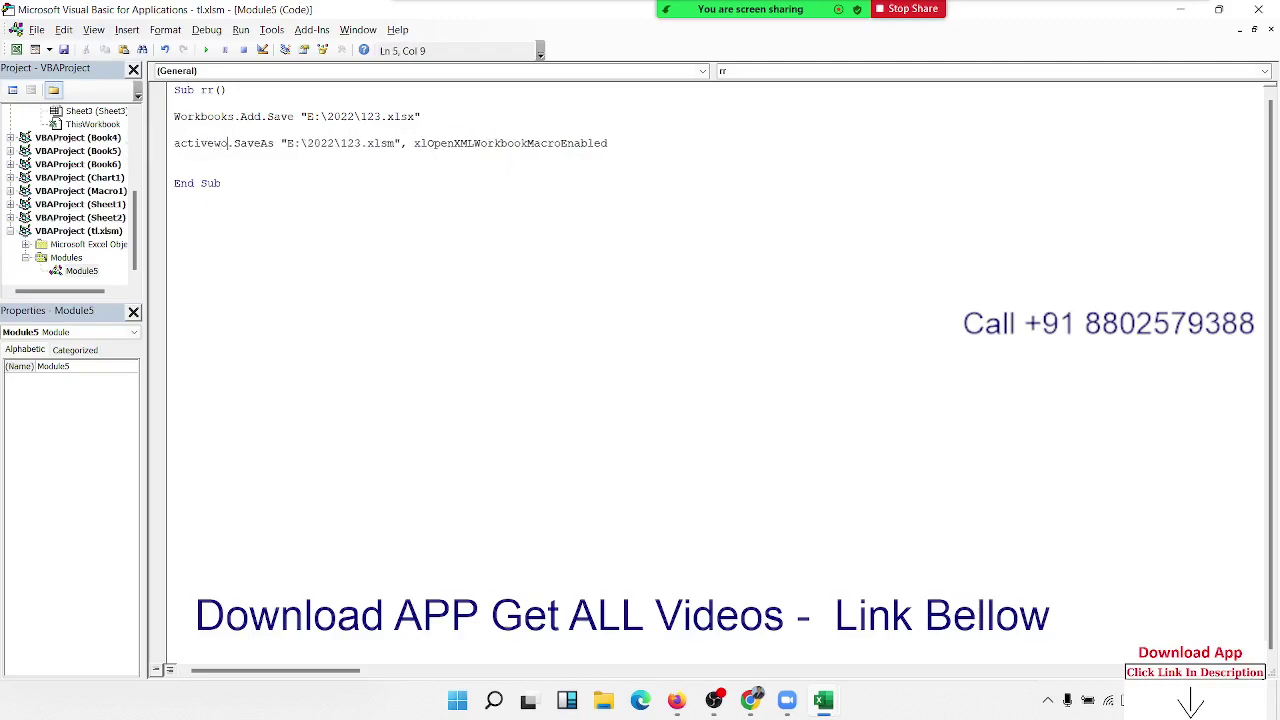
pyautogui.write('rkboo')
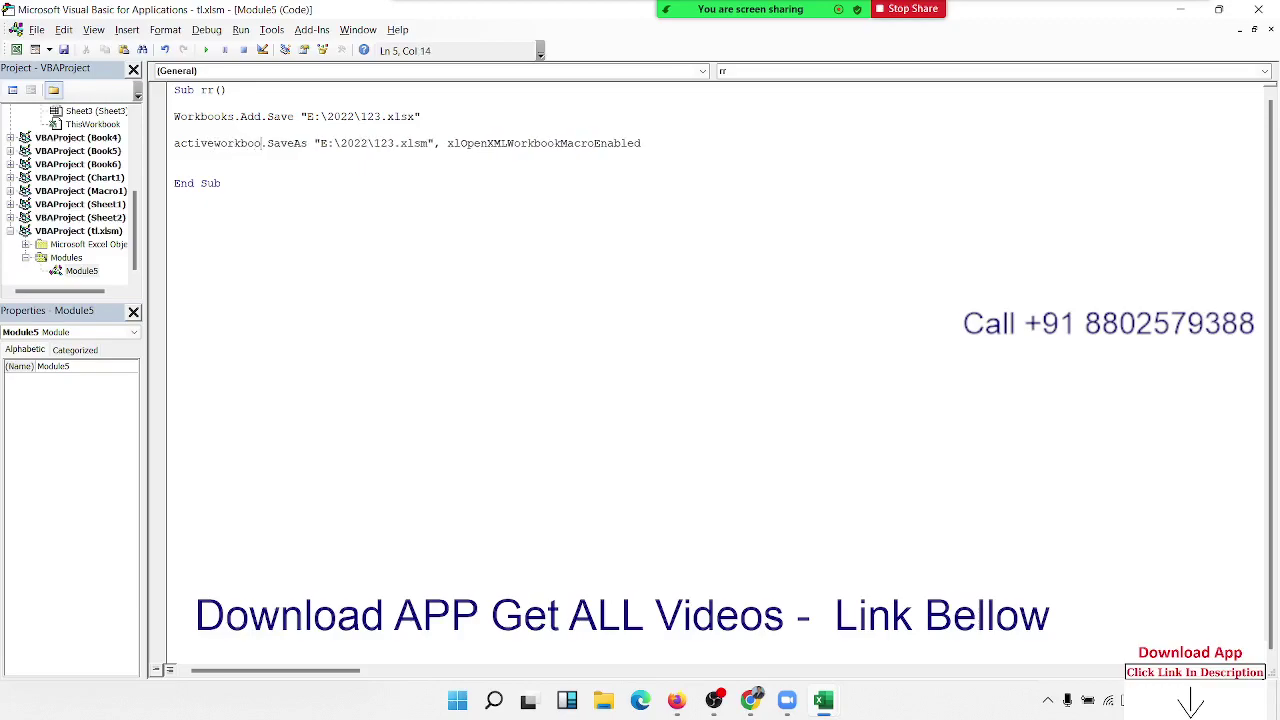
pyautogui.write('k')
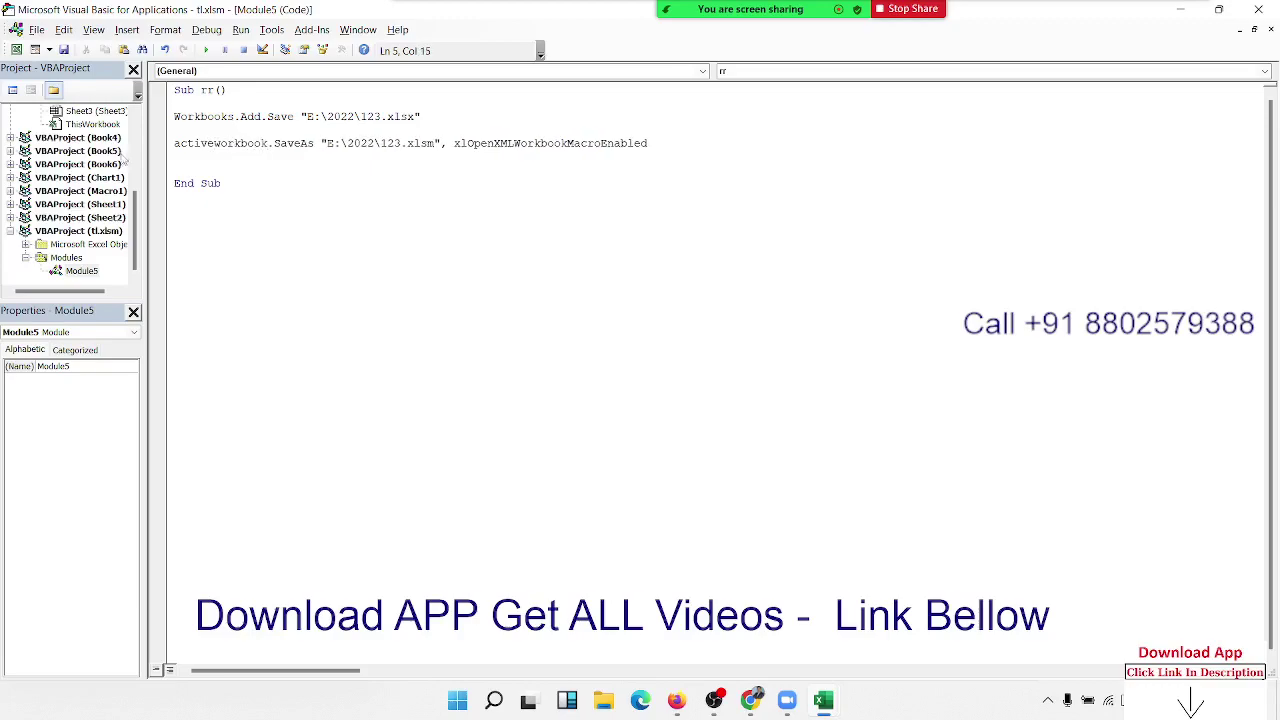
pyautogui.click(260, 221)
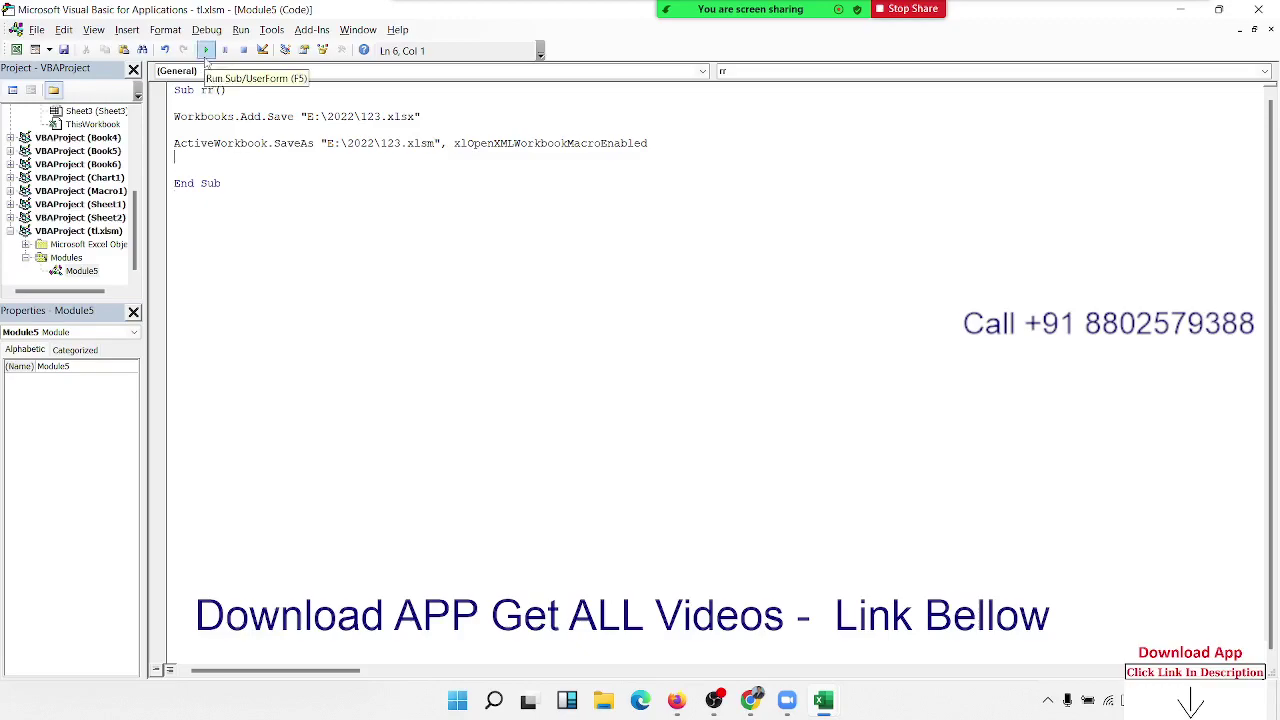
pyautogui.click(174, 116)
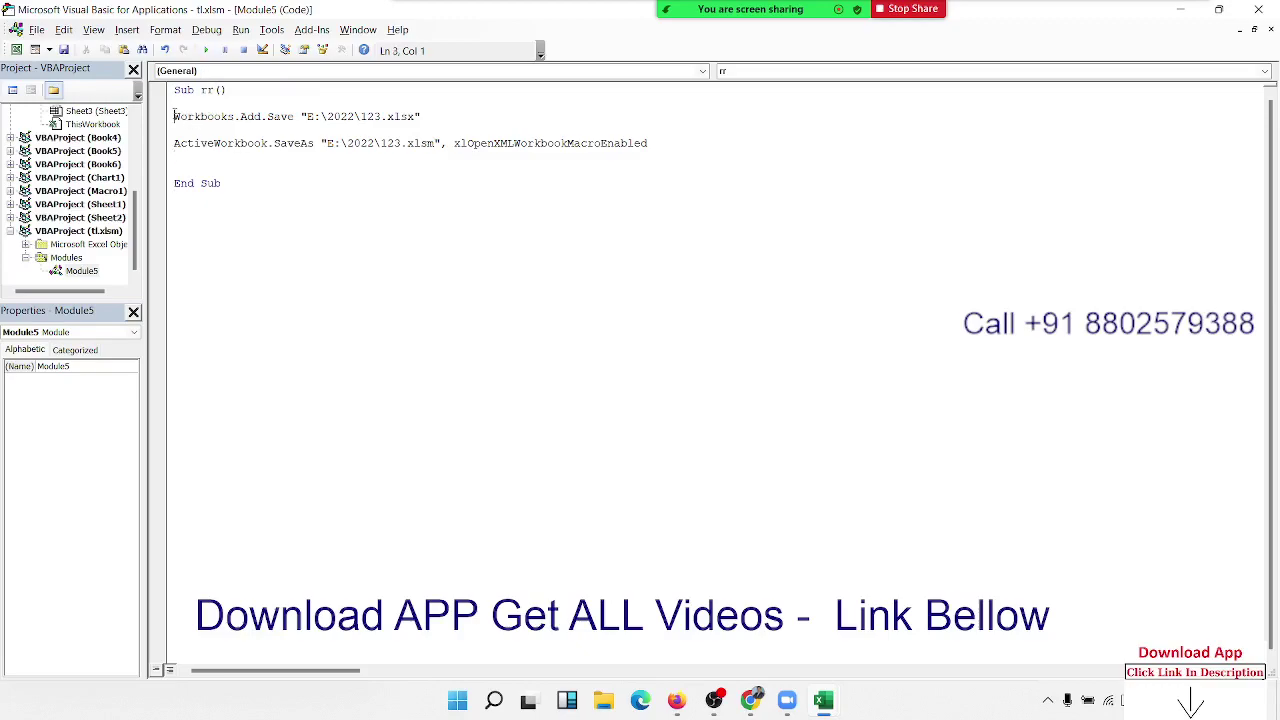
pyautogui.write("'")
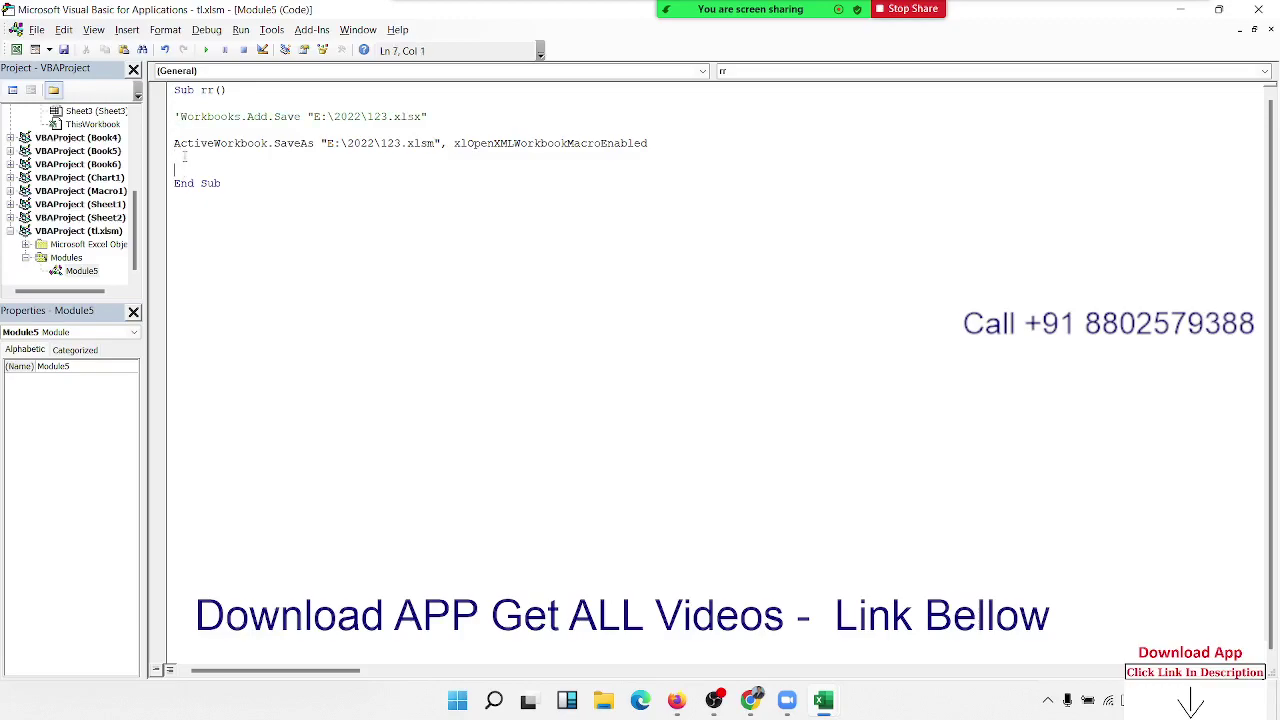
# Step: Change the file name to 1234.xlsm, set the format back to 52, and run the macro
pyautogui.click(182, 143)
pyautogui.doubleClick(390, 143)
pyautogui.click(375, 156)
pyautogui.moveTo(454, 143); pyautogui.dragTo(648, 144)
pyautogui.write('2')
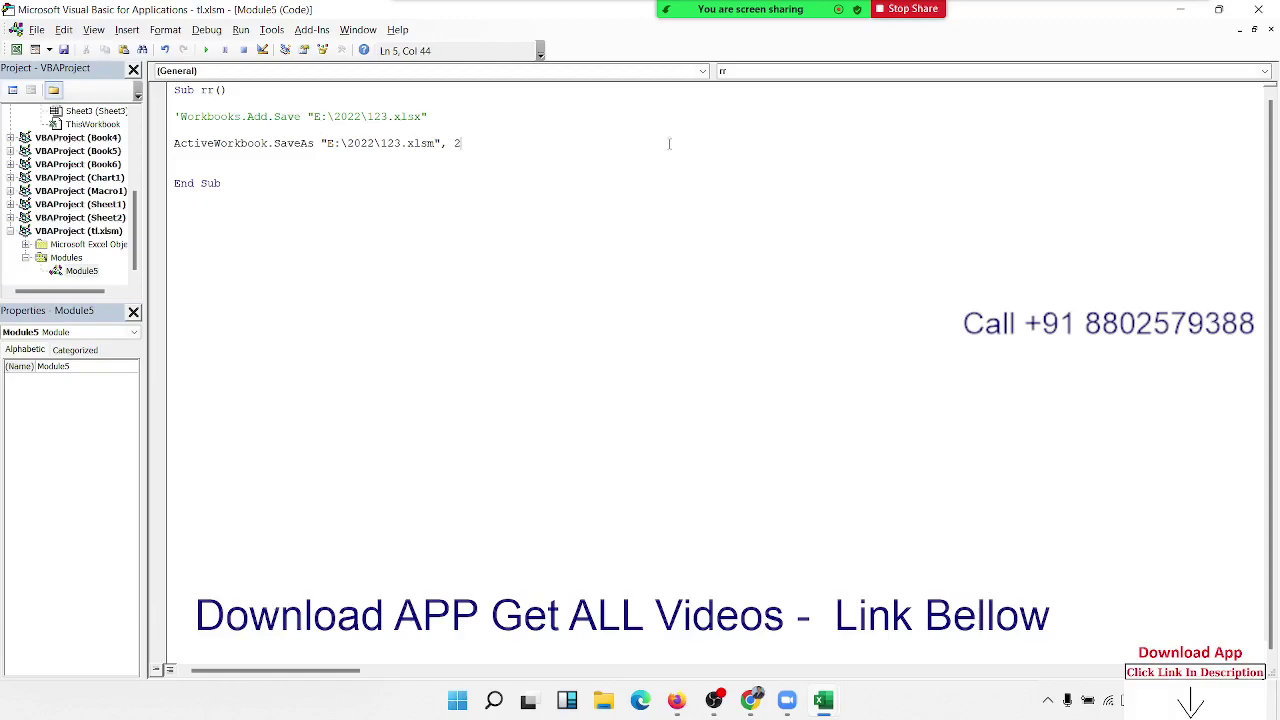
pyautogui.hotkey('ctrl', 'End')
pyautogui.click(400, 143)
pyautogui.write('4')
pyautogui.click(386, 168)
pyautogui.click(206, 50)
# Step: Run the macro and confirm replacing the existing E:\2022\1234.xlsm
pyautogui.write('2')
pyautogui.click(206, 50)
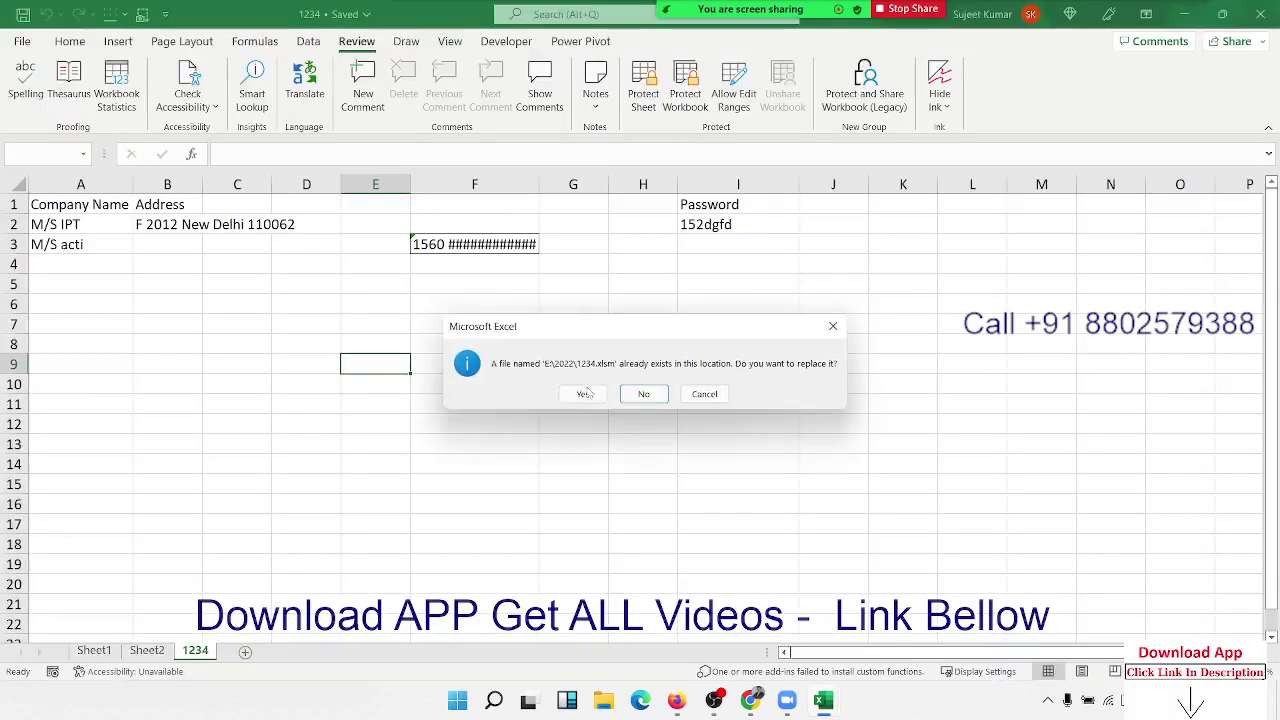
pyautogui.click(585, 393)
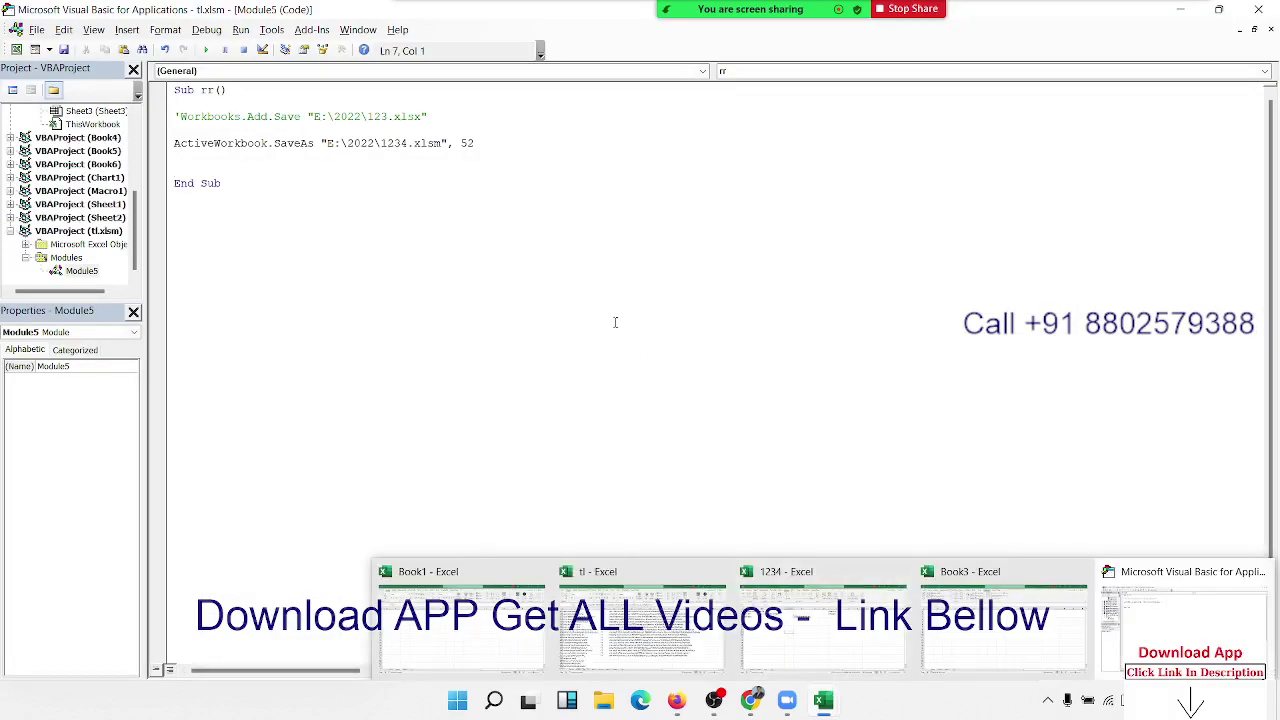
pyautogui.click(477, 157)
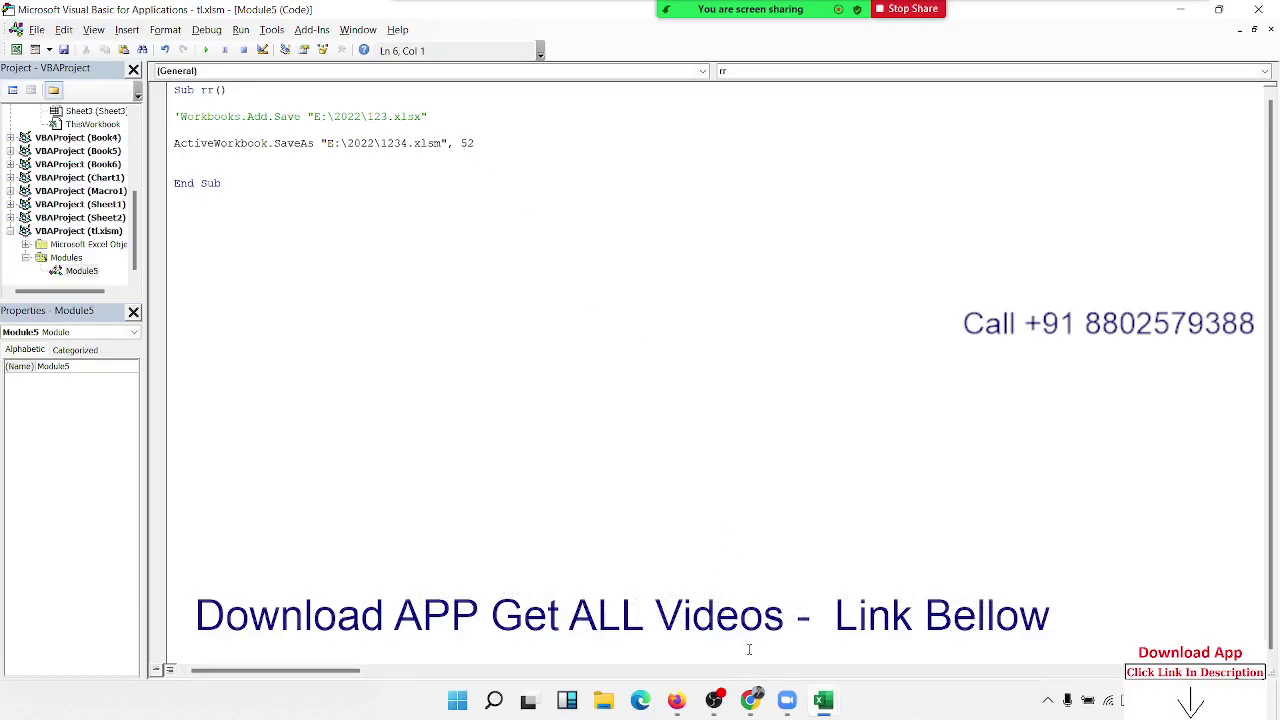
pyautogui.moveTo(676, 700)
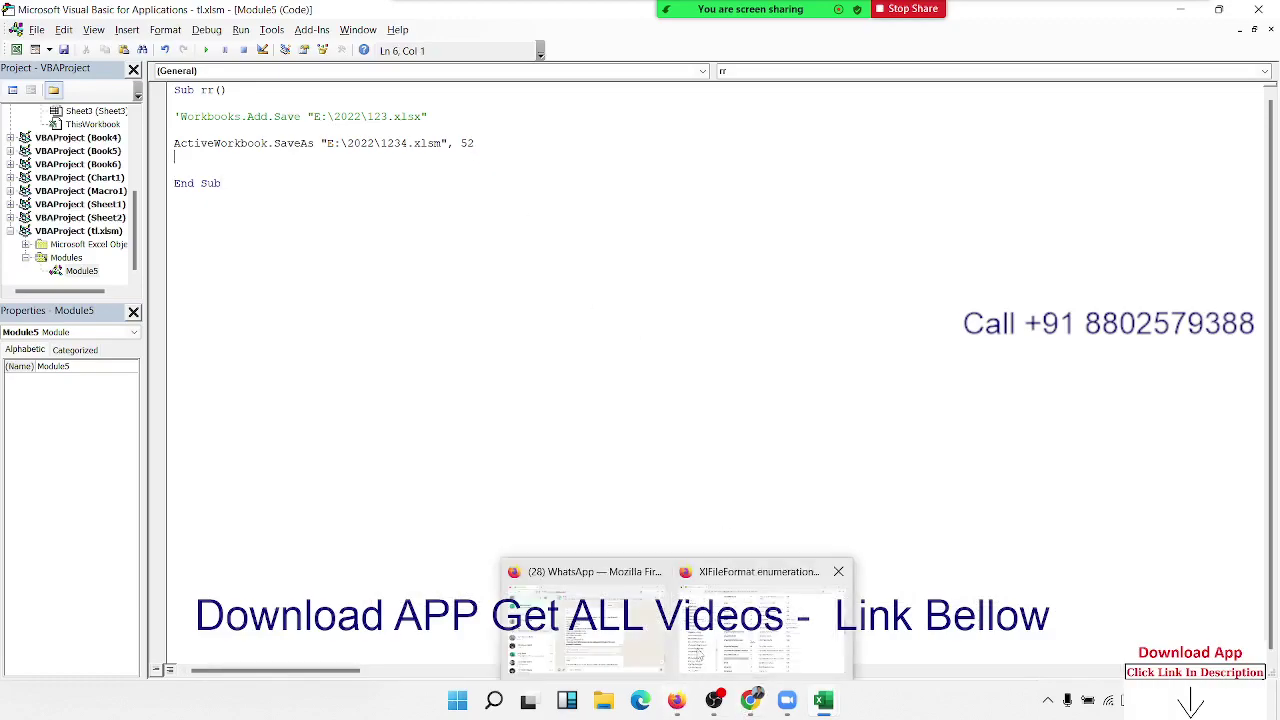
# Step: Verify in the XlFileFormat table that xlOpenXMLWorkbookMacroEnabled equals 52, then return to VBA
pyautogui.click(700, 648)
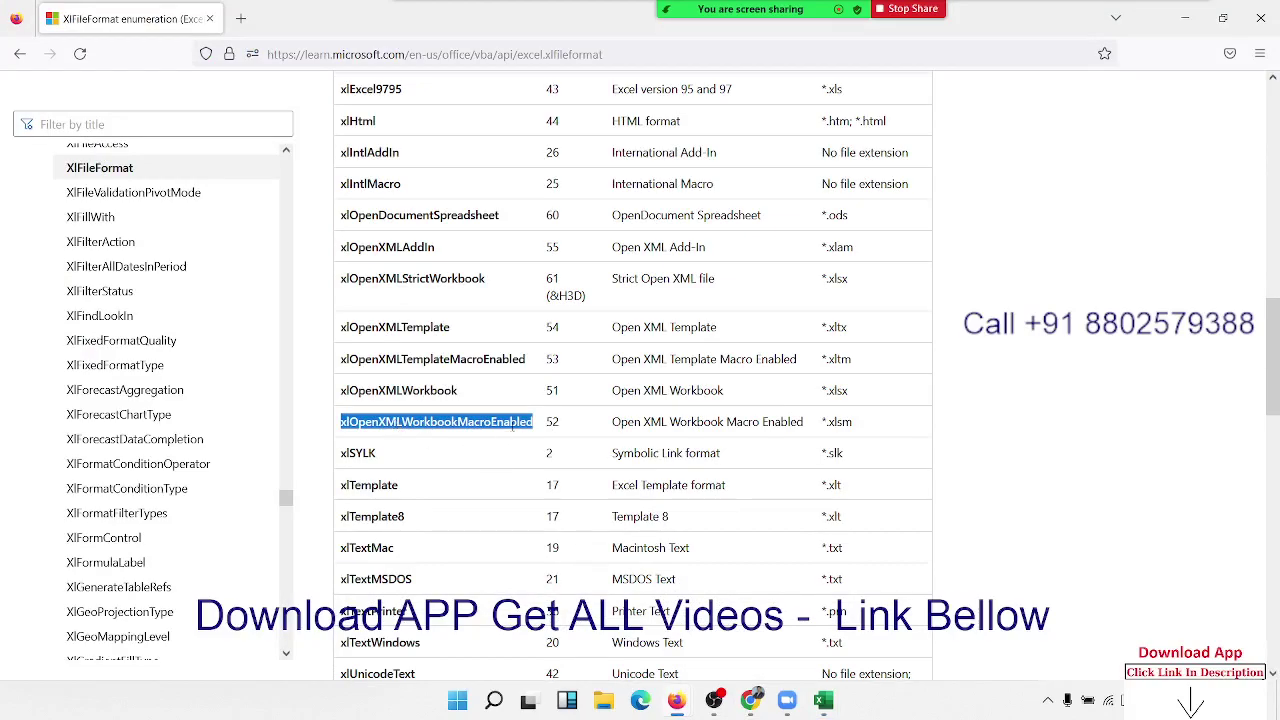
pyautogui.doubleClick(552, 422)
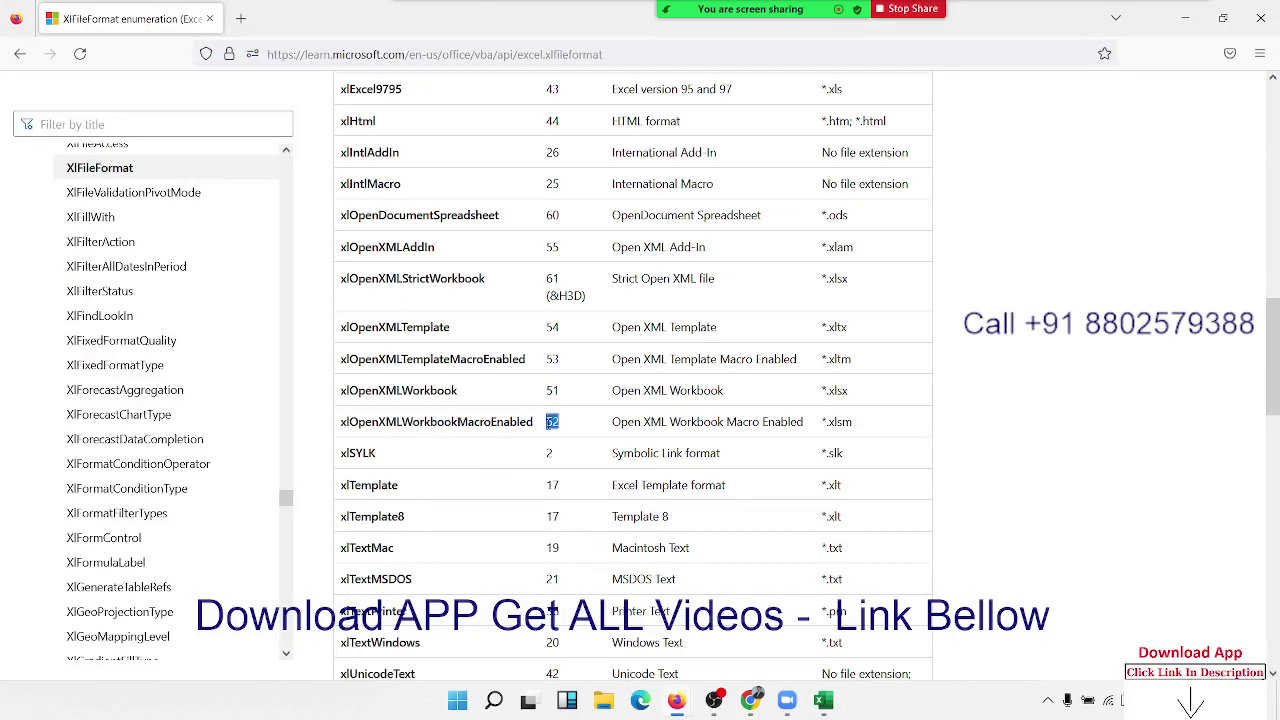
pyautogui.scroll(-2, 545, 420)
pyautogui.scroll(2, 535, 416)
pyautogui.doubleClick(521, 424)
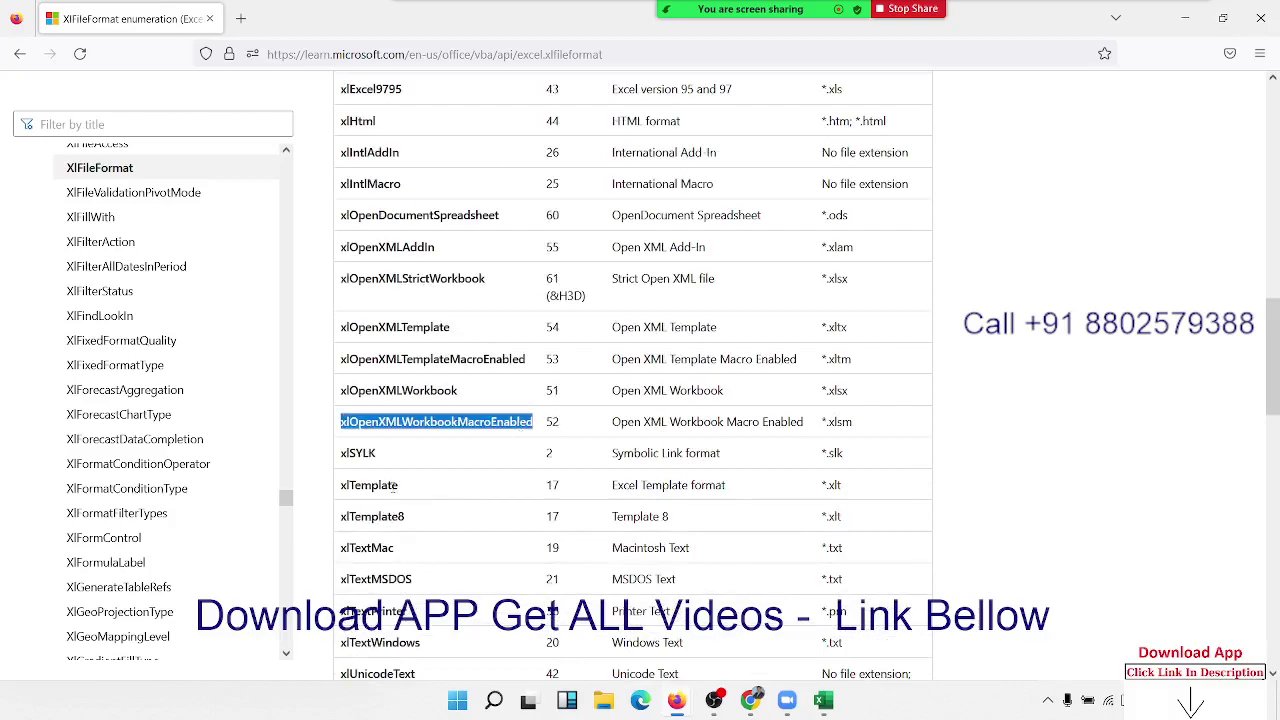
pyautogui.scroll(3, 405, 465)
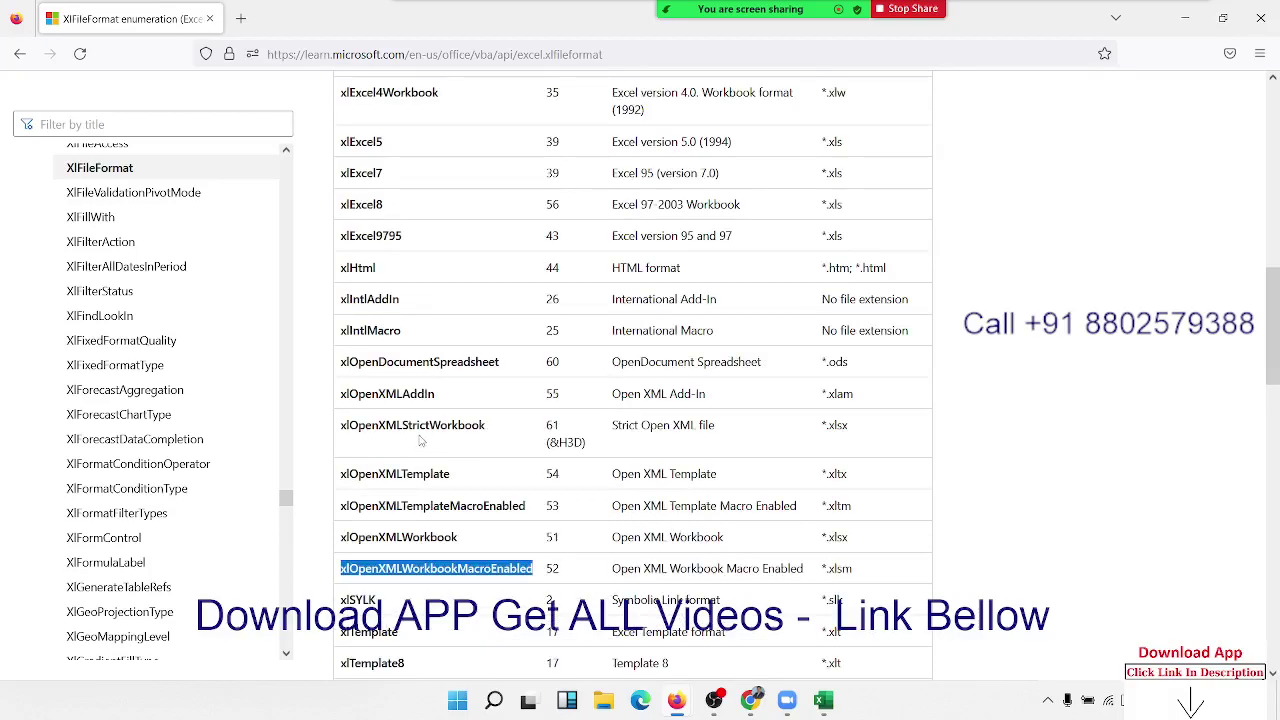
pyautogui.hotkey('alt', 'Tab')
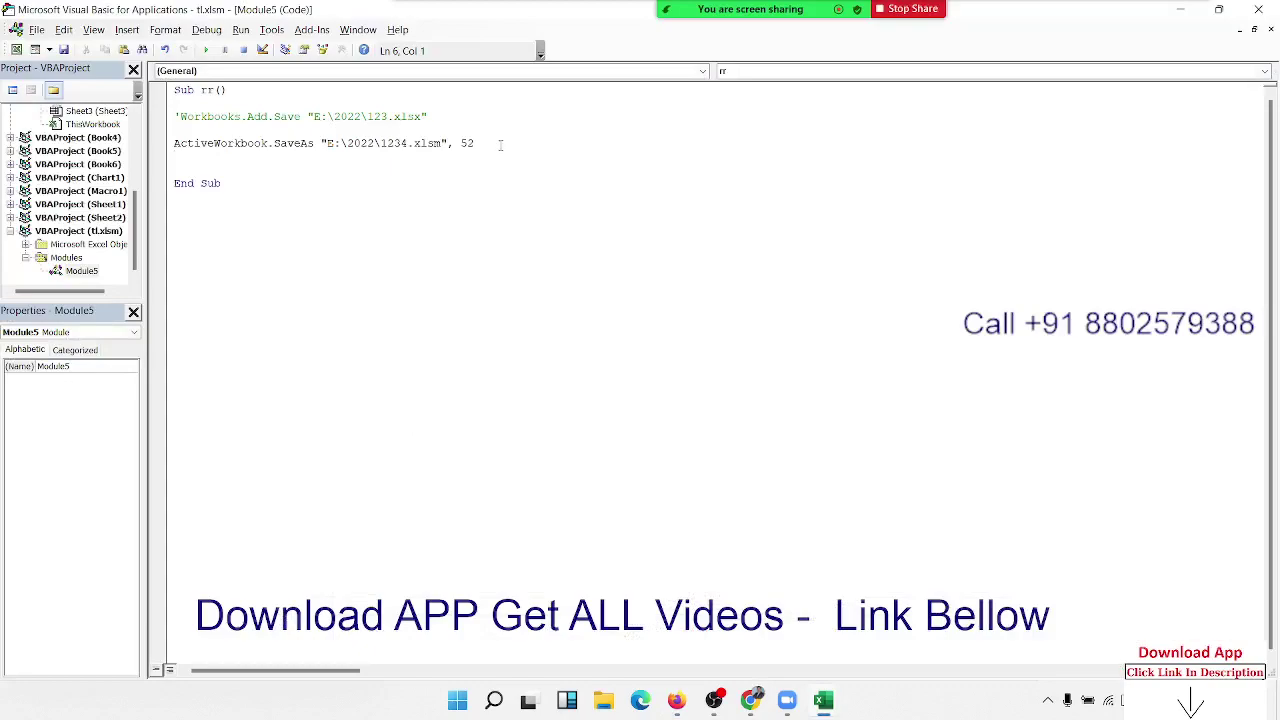
pyautogui.click(500, 145)
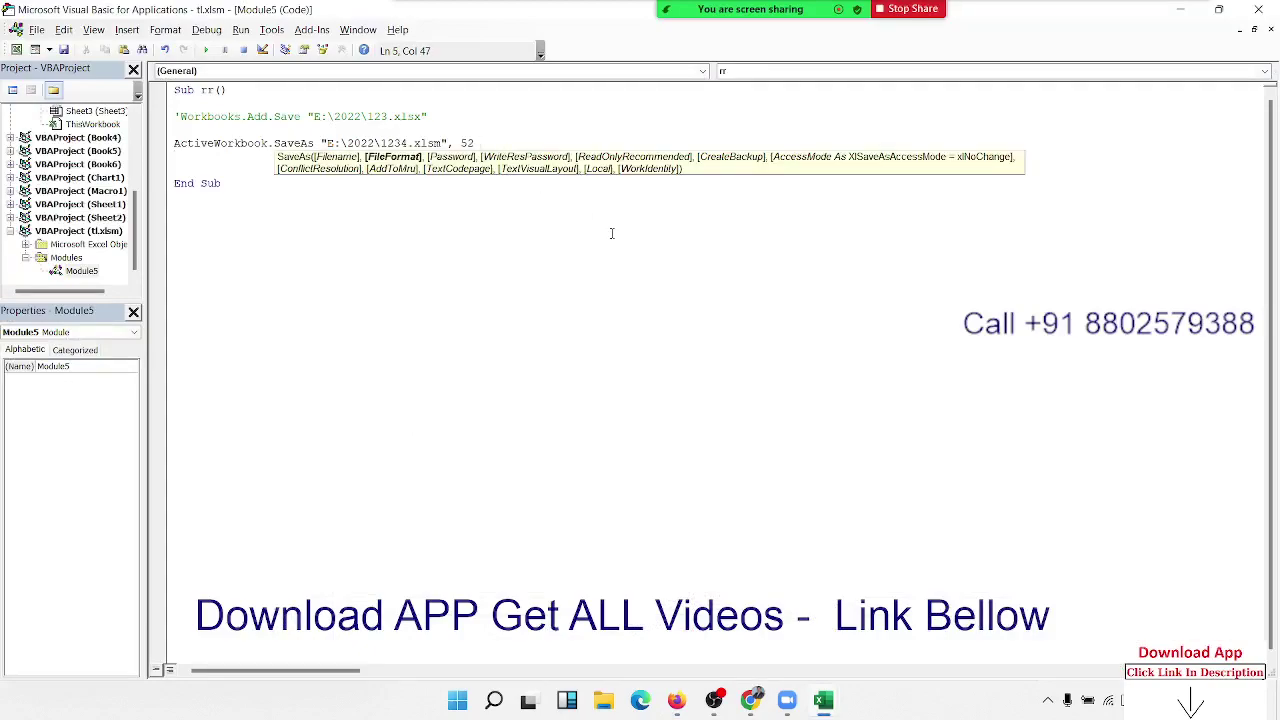
pyautogui.write(',')
pyautogui.write('12')
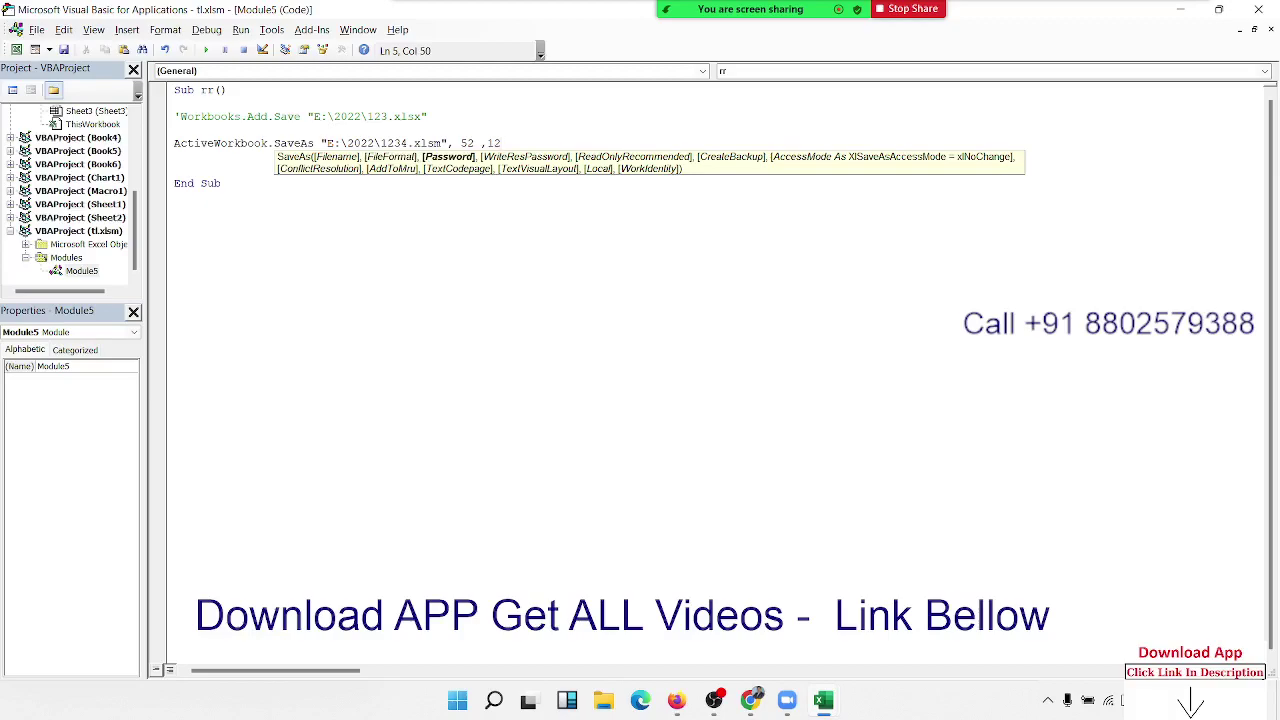
pyautogui.write(',12')
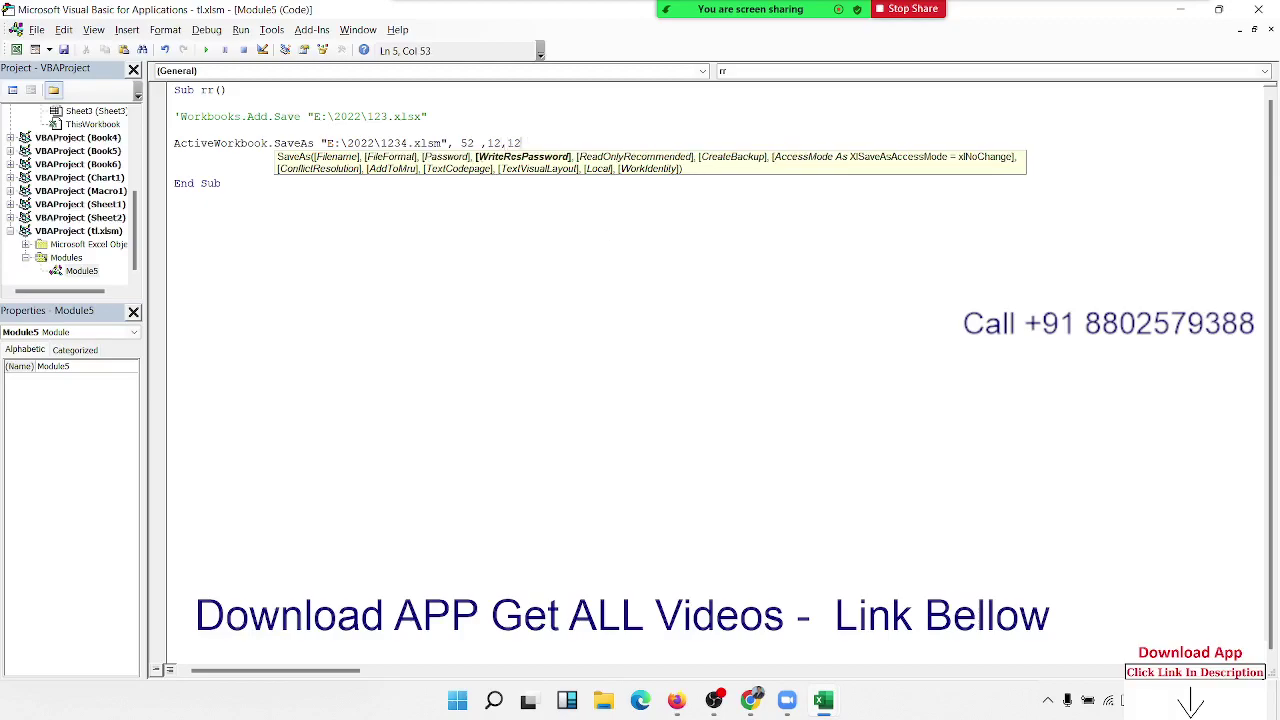
pyautogui.write(',')
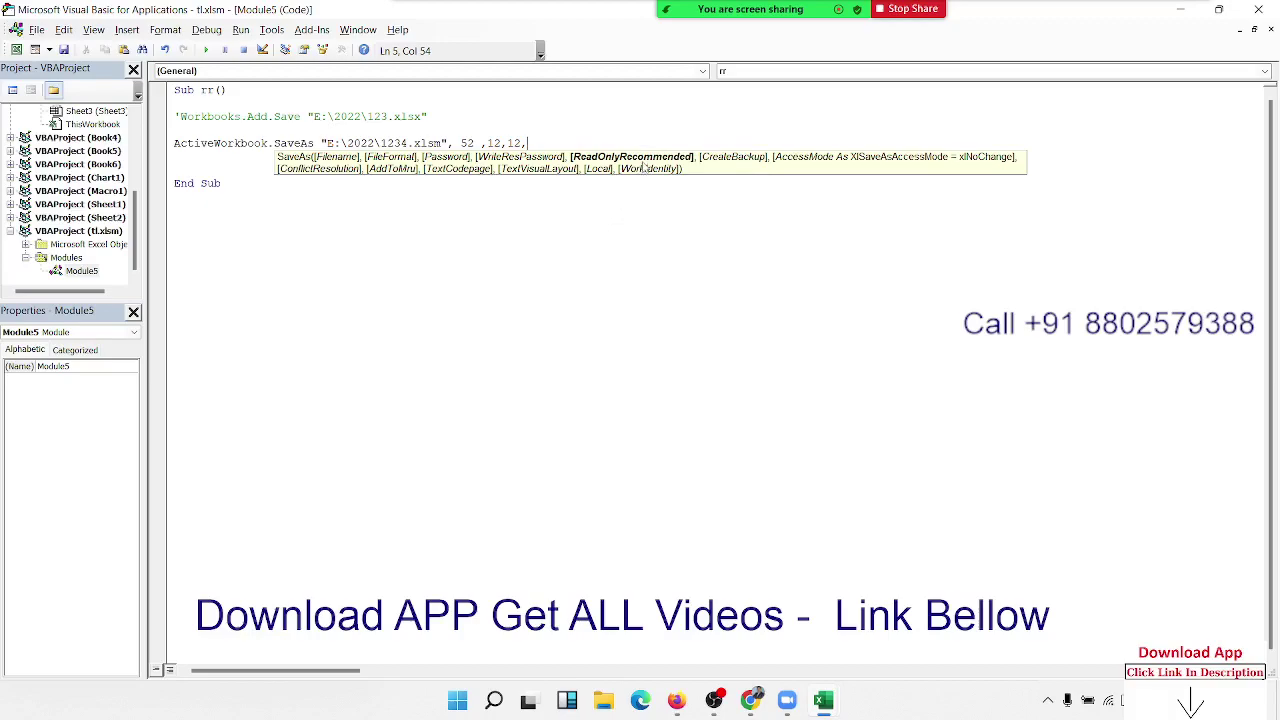
pyautogui.write('true')
pyautogui.click(643, 161)
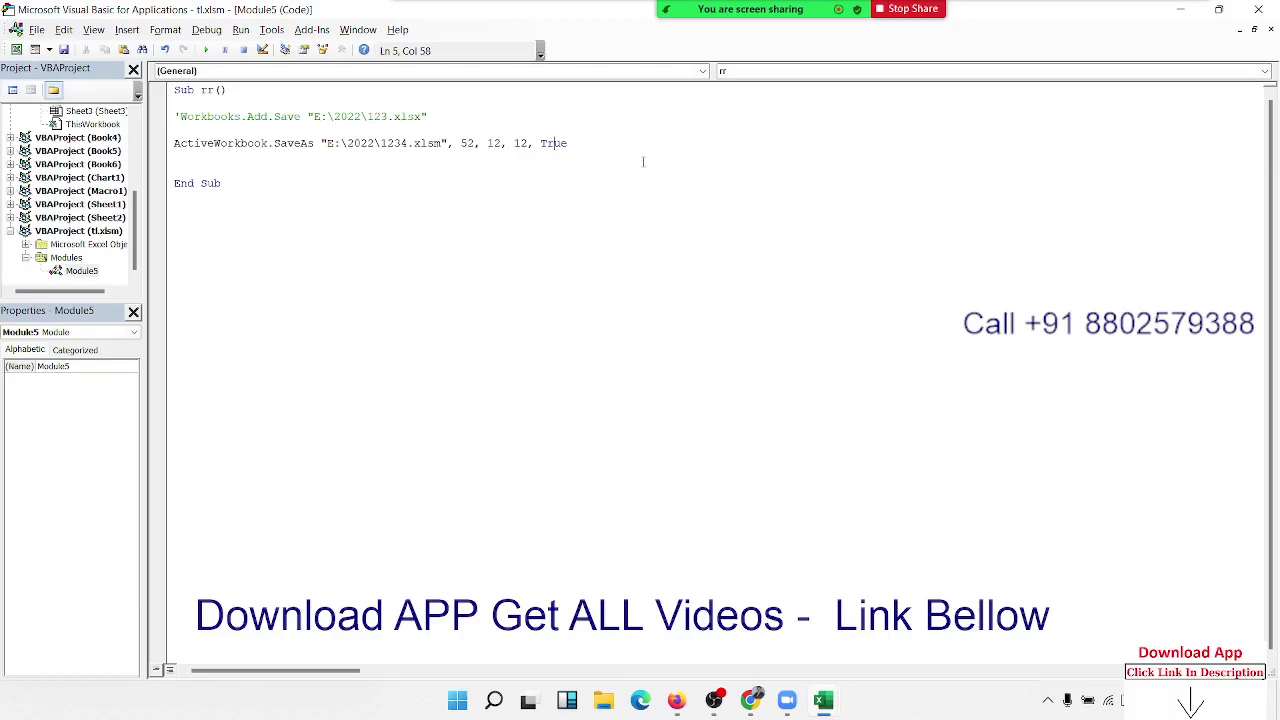
pyautogui.click(536, 323)
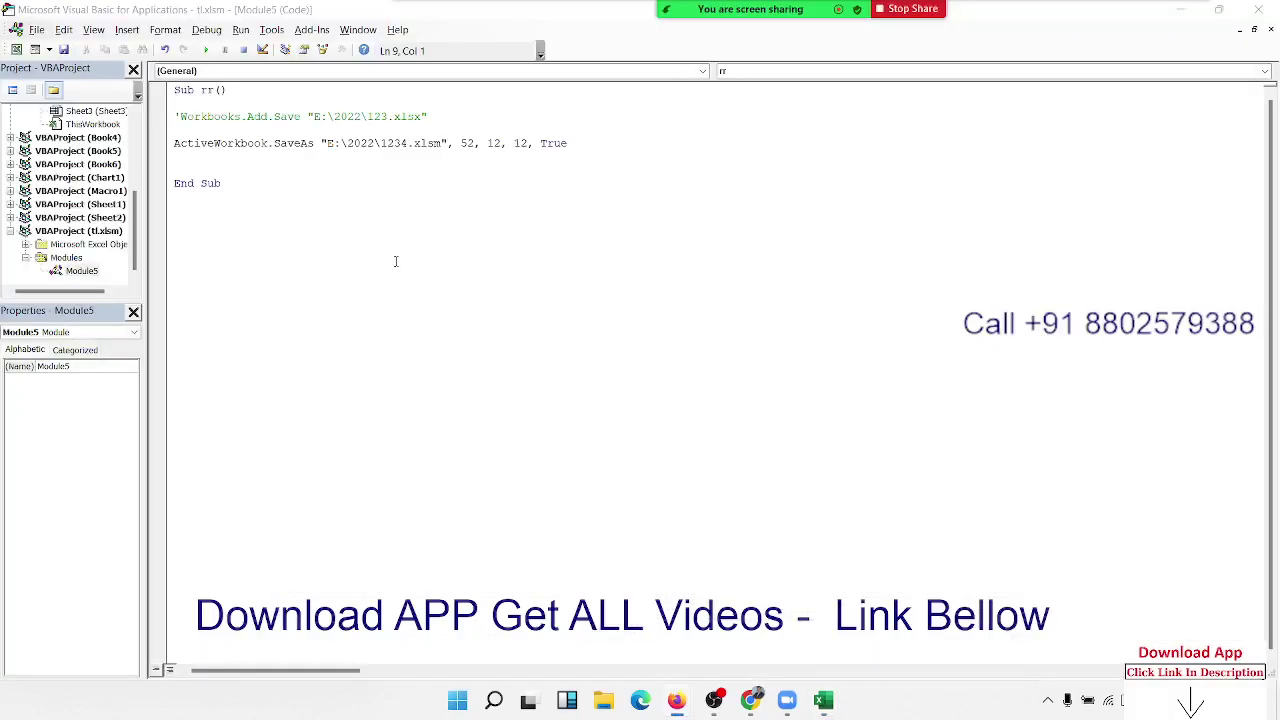
pyautogui.hotkey('alt', 'Tab')
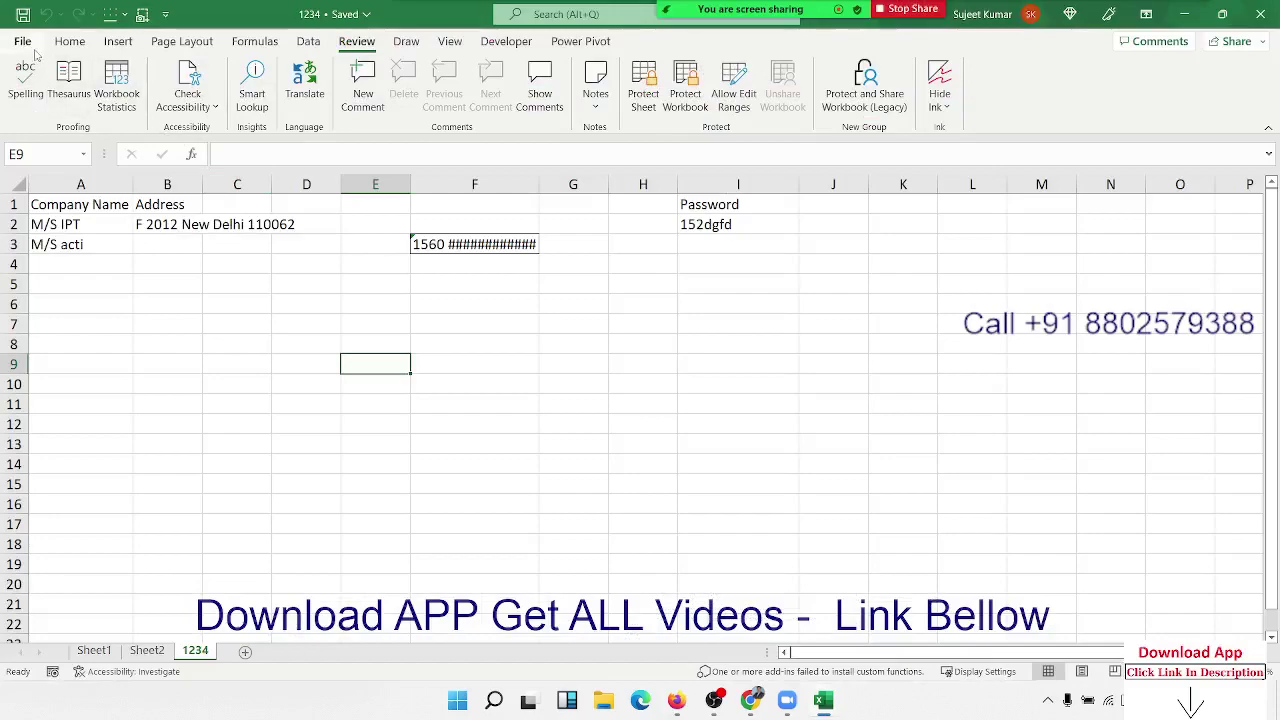
# Step: Review the Save As General Options for E:\2022, toggling Read-only recommended on and back off
pyautogui.click(22, 41)
pyautogui.click(53, 265)
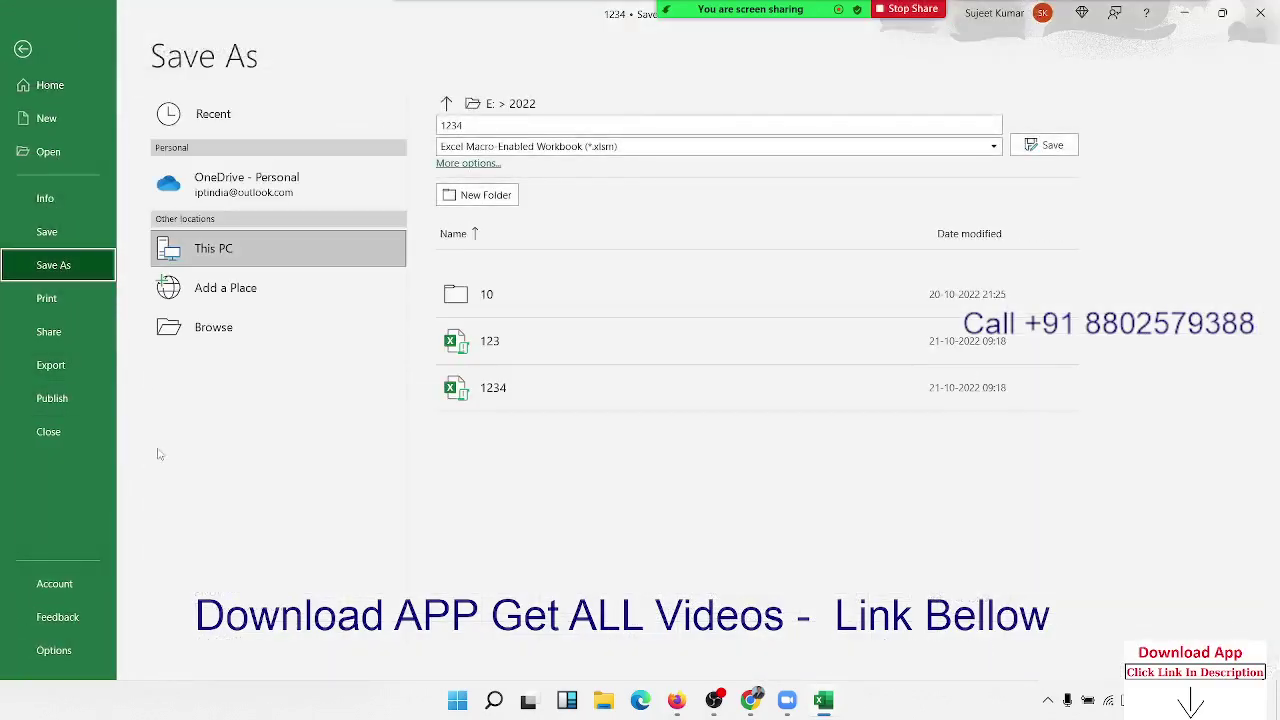
pyautogui.click(228, 335)
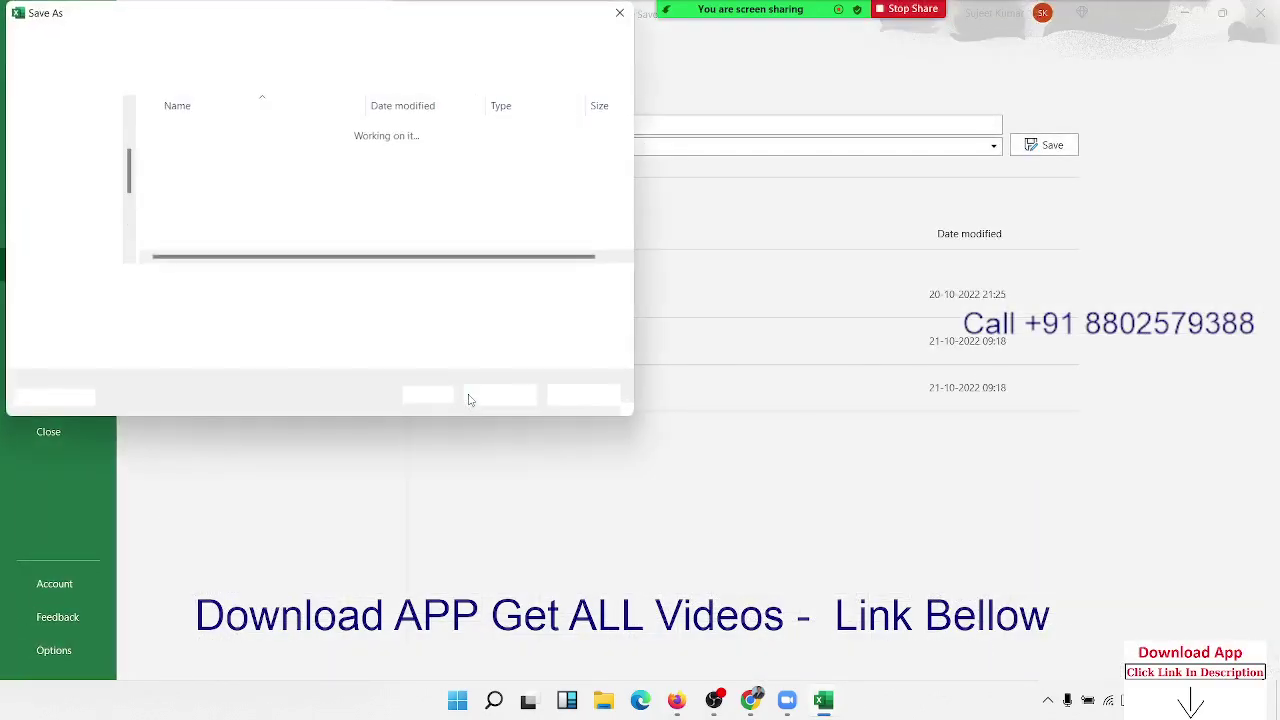
pyautogui.click(450, 396)
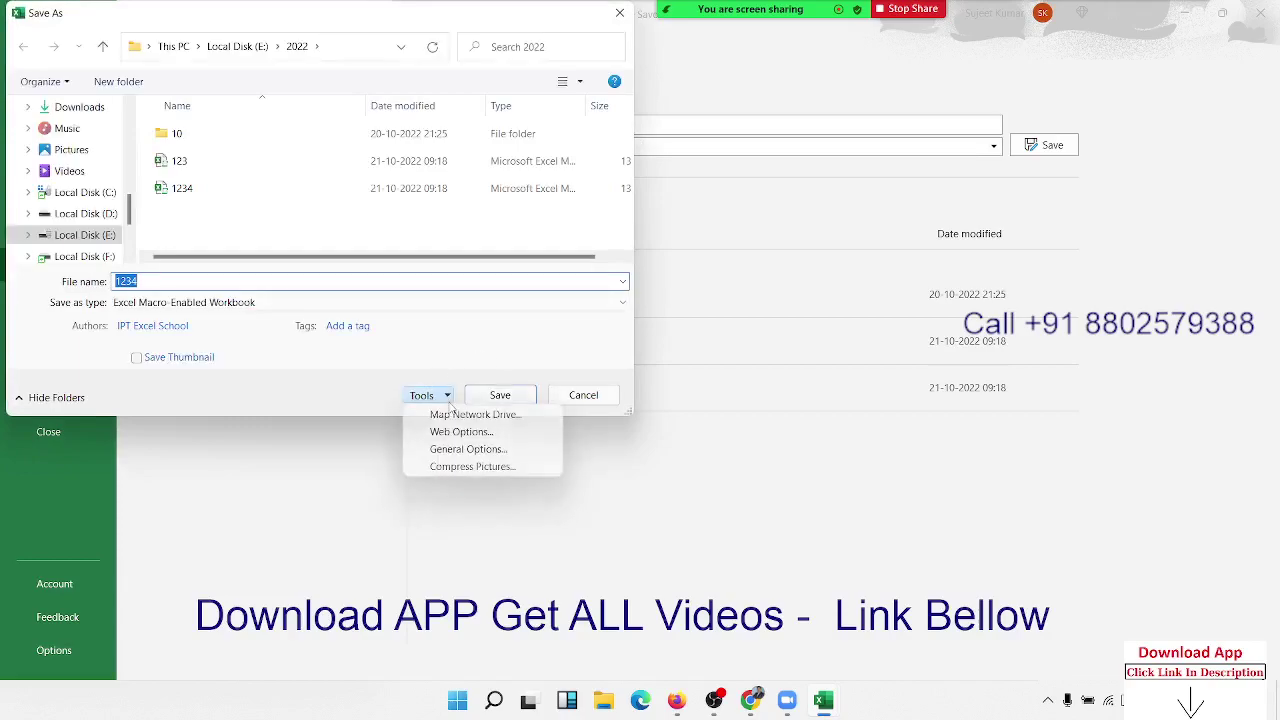
pyautogui.click(455, 452)
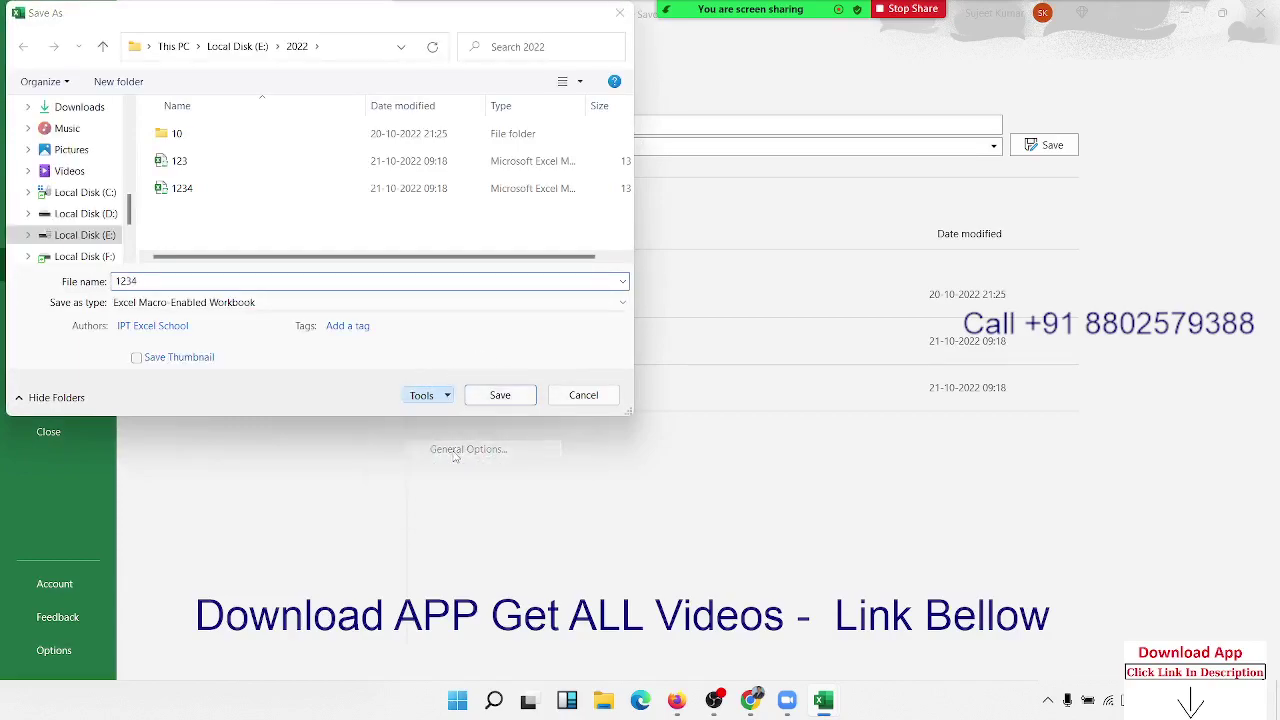
pyautogui.click(335, 422)
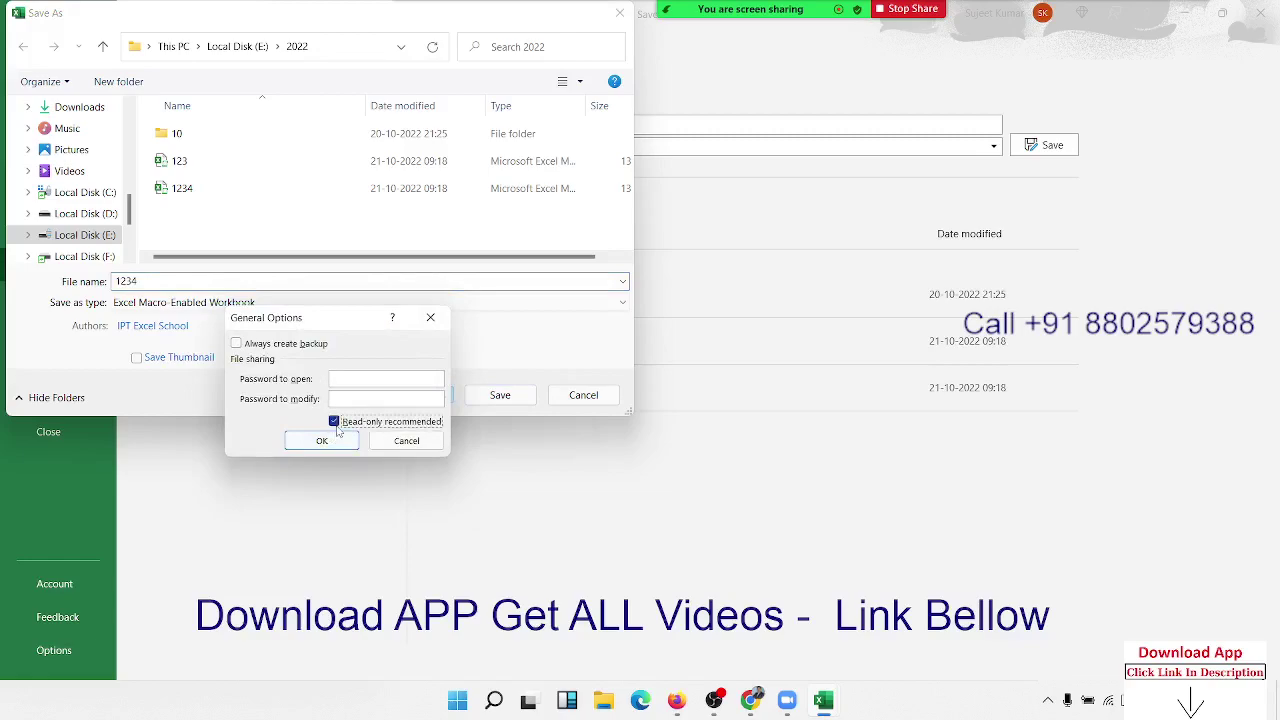
pyautogui.click(336, 424)
pyautogui.press('Return')
pyautogui.press('Return')
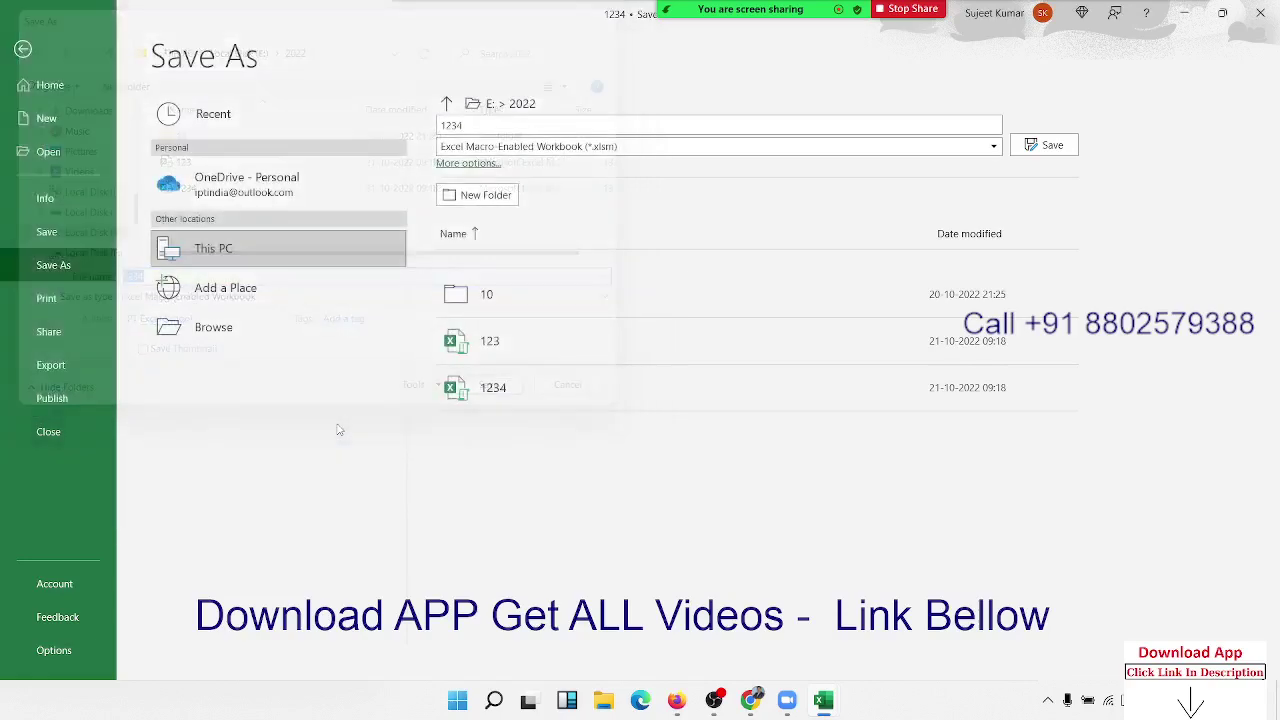
# Step: Start a workbooks.Open statement on a new line below SaveAs, then bring up File Explorer
pyautogui.hotkey('alt', 'Tab')
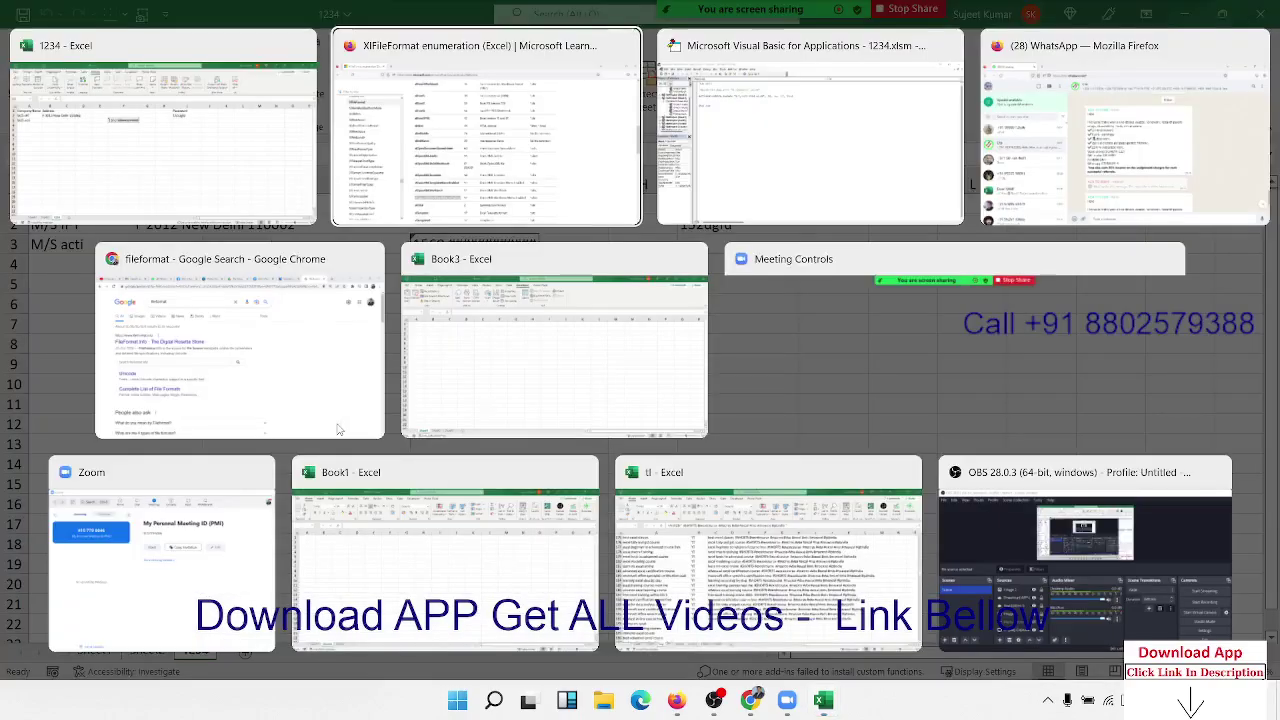
pyautogui.hotkey('alt', 'Tab')
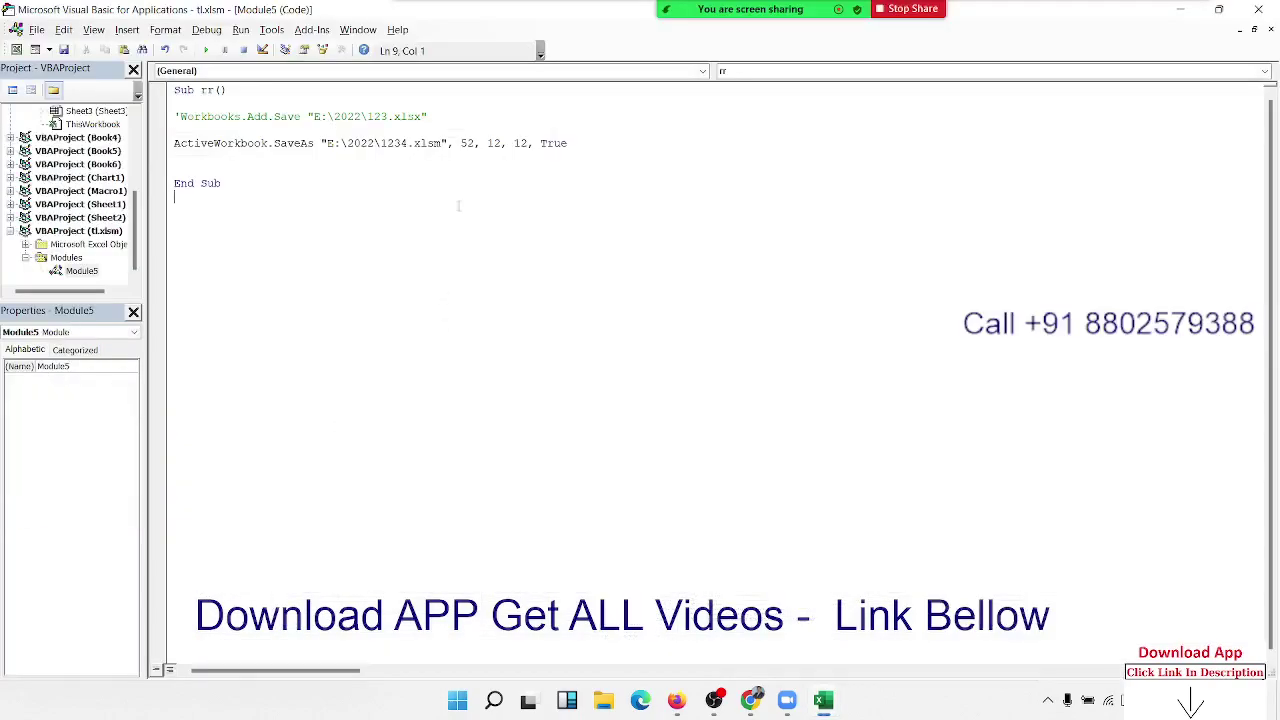
pyautogui.click(541, 145)
pyautogui.click(587, 147)
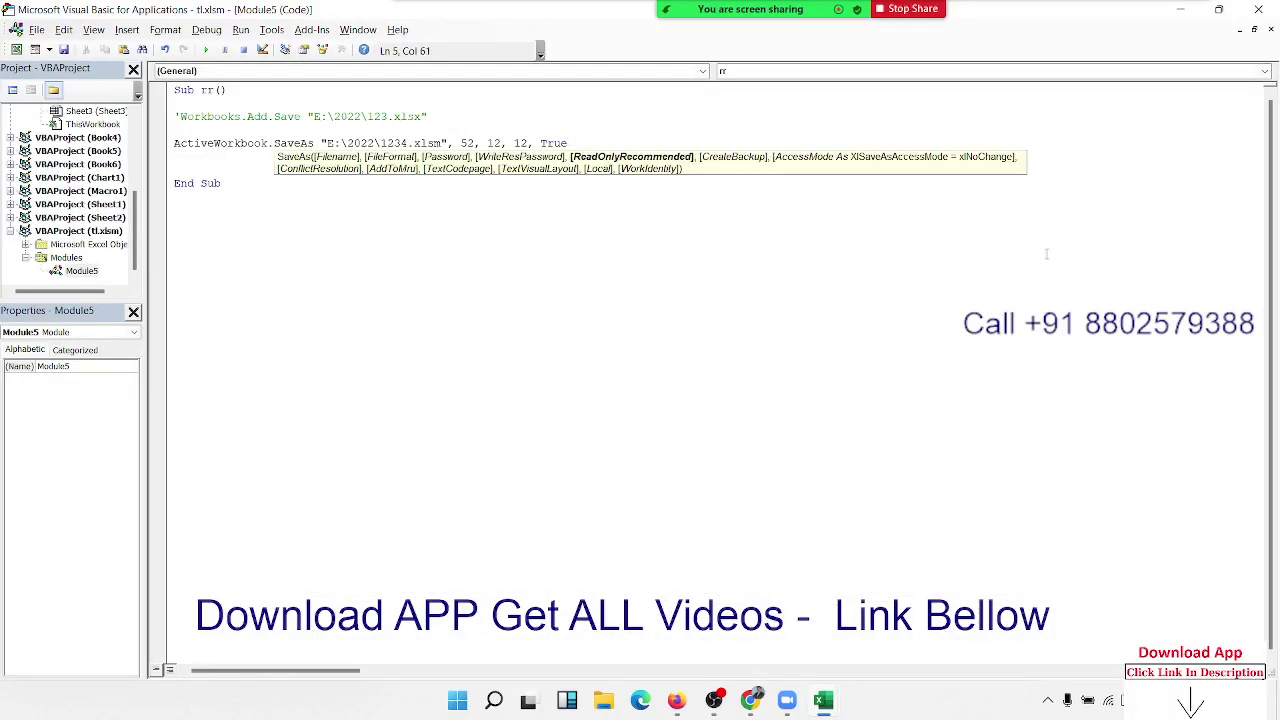
pyautogui.press('Down')
pyautogui.press('Return')
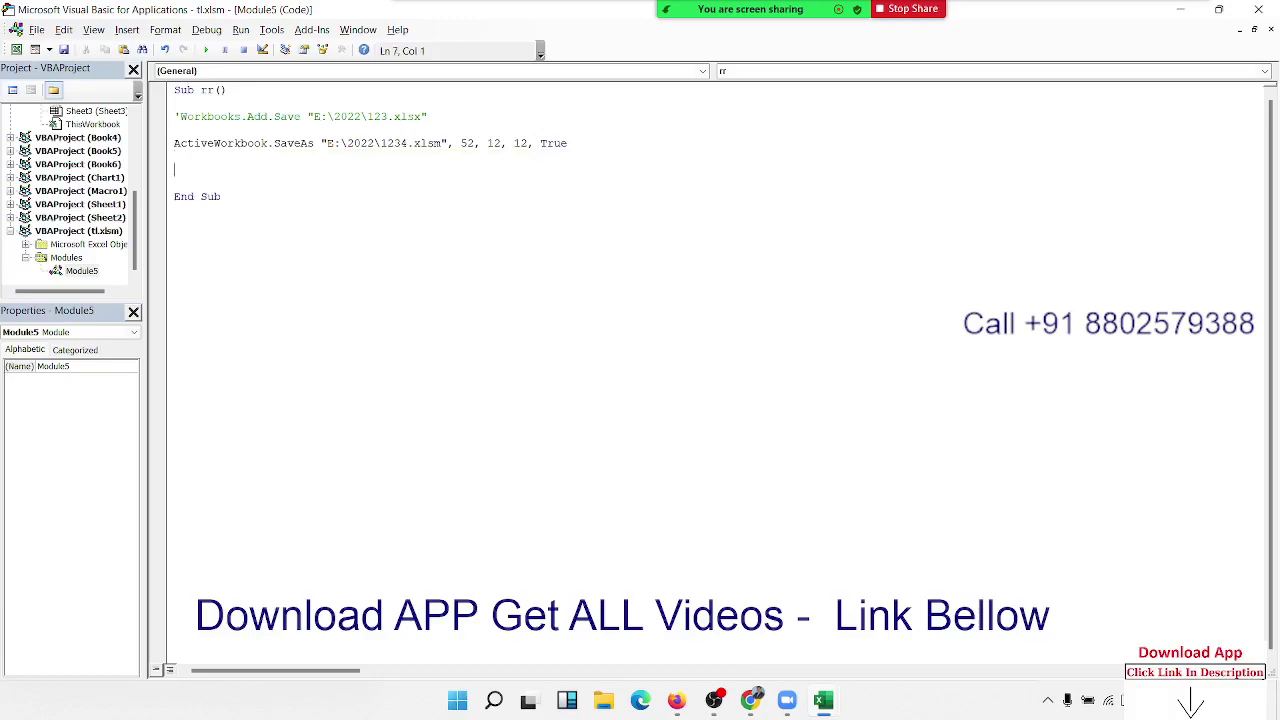
pyautogui.write('work')
pyautogui.write('books')
pyautogui.write('.Open')
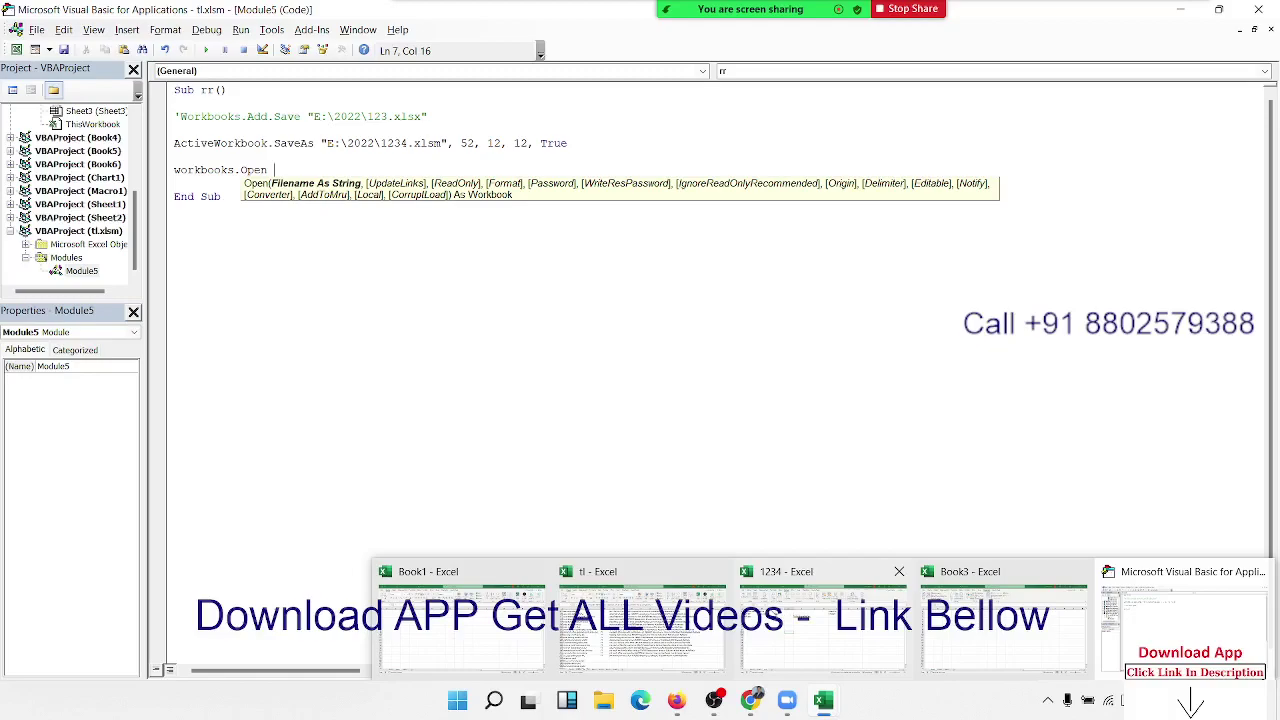
pyautogui.click(604, 702)
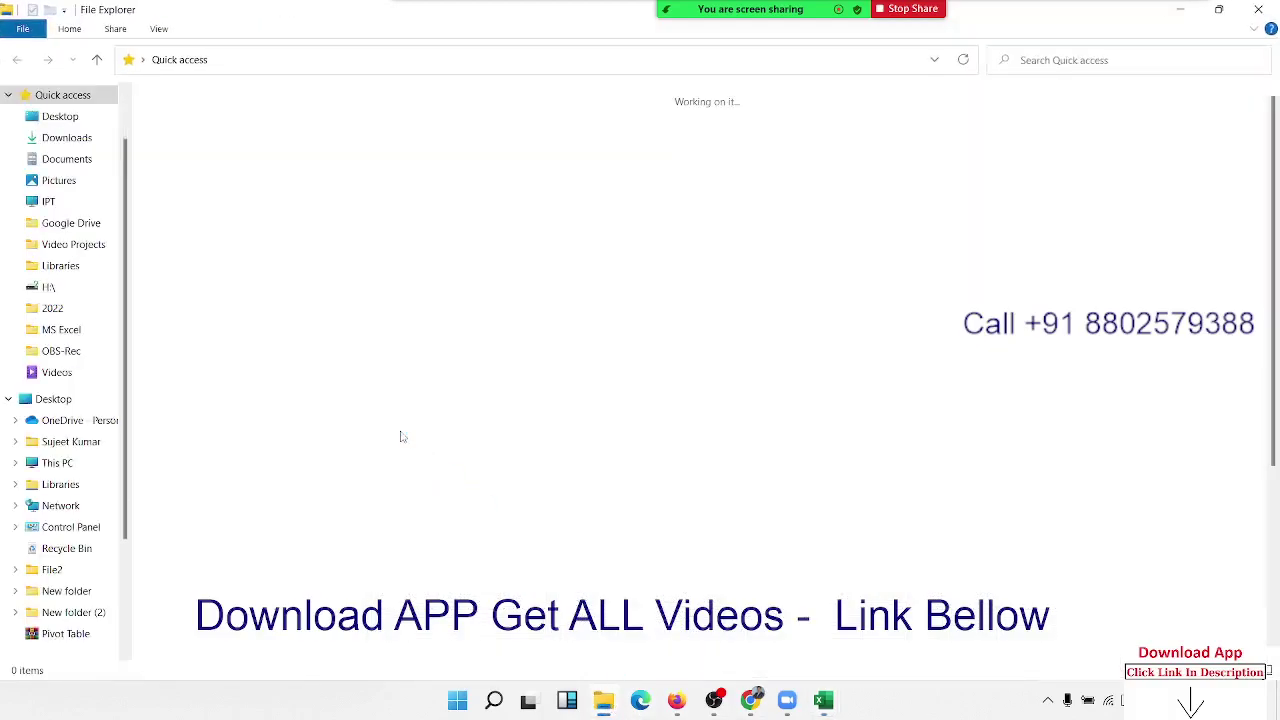
# Step: Browse Google Drive and This PC, cancel the Add Network Location wizard, and close Explorer
pyautogui.click(58, 226)
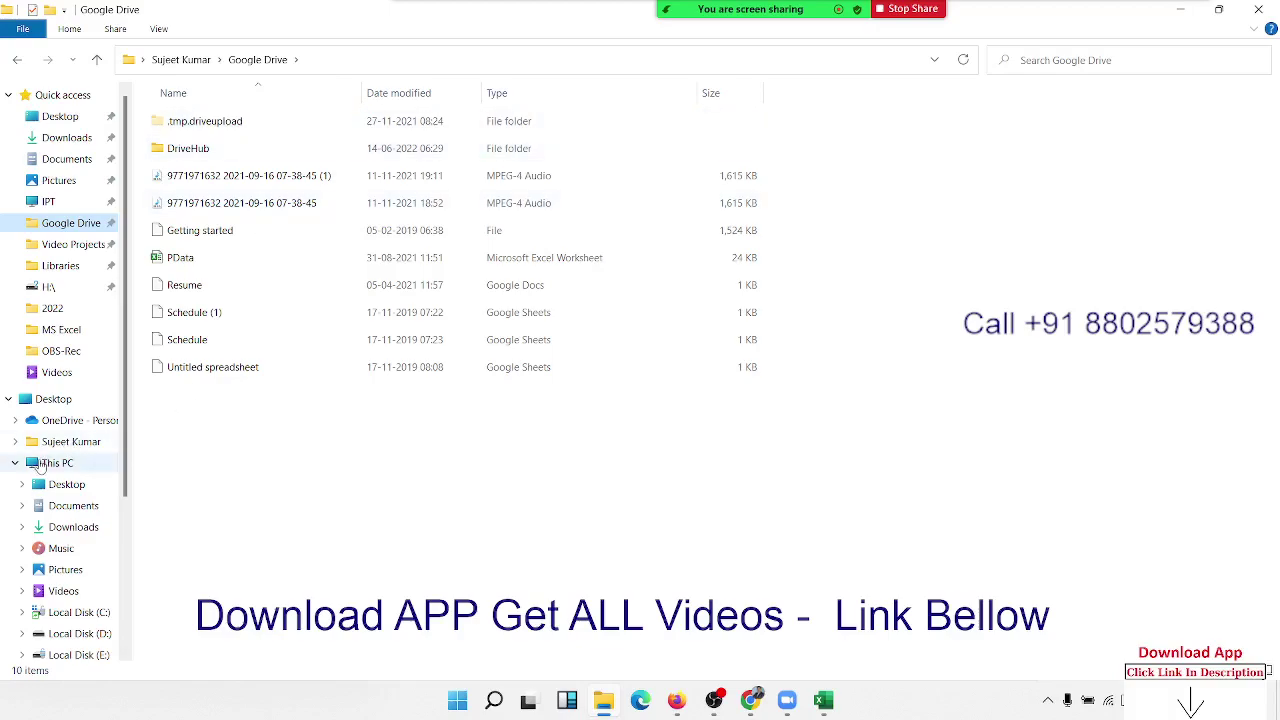
pyautogui.click(38, 466)
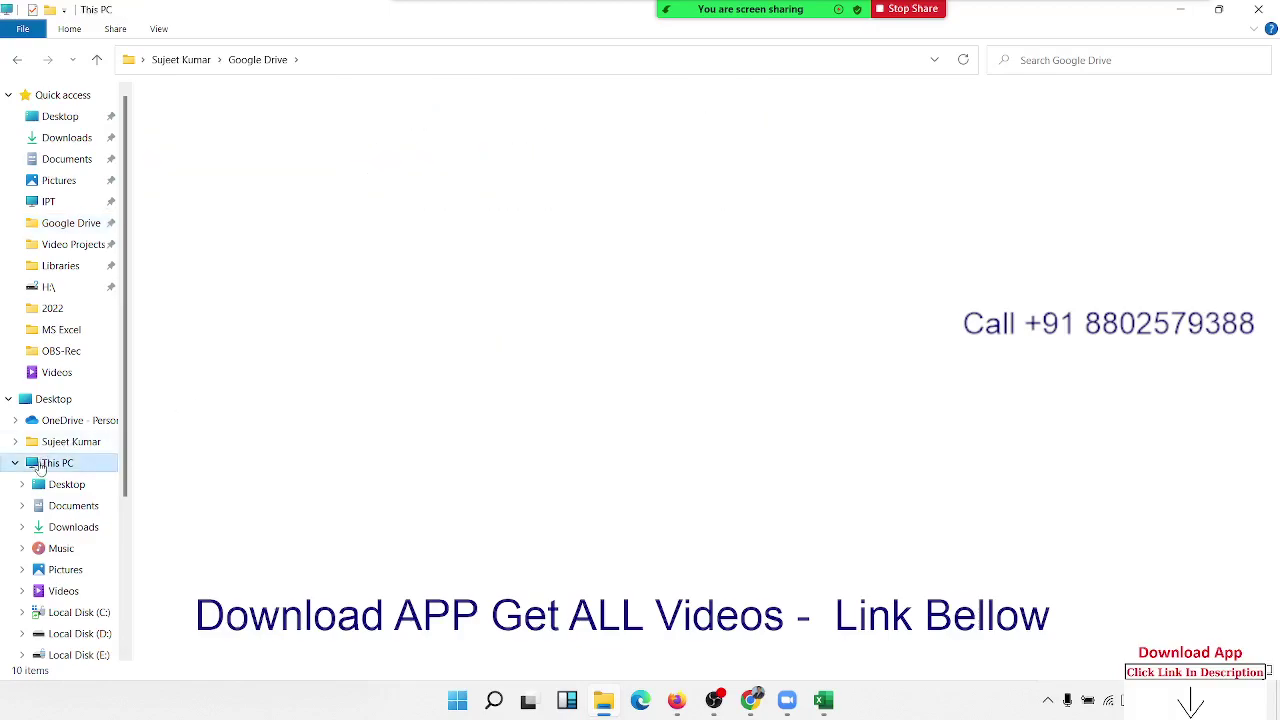
pyautogui.rightClick(276, 321)
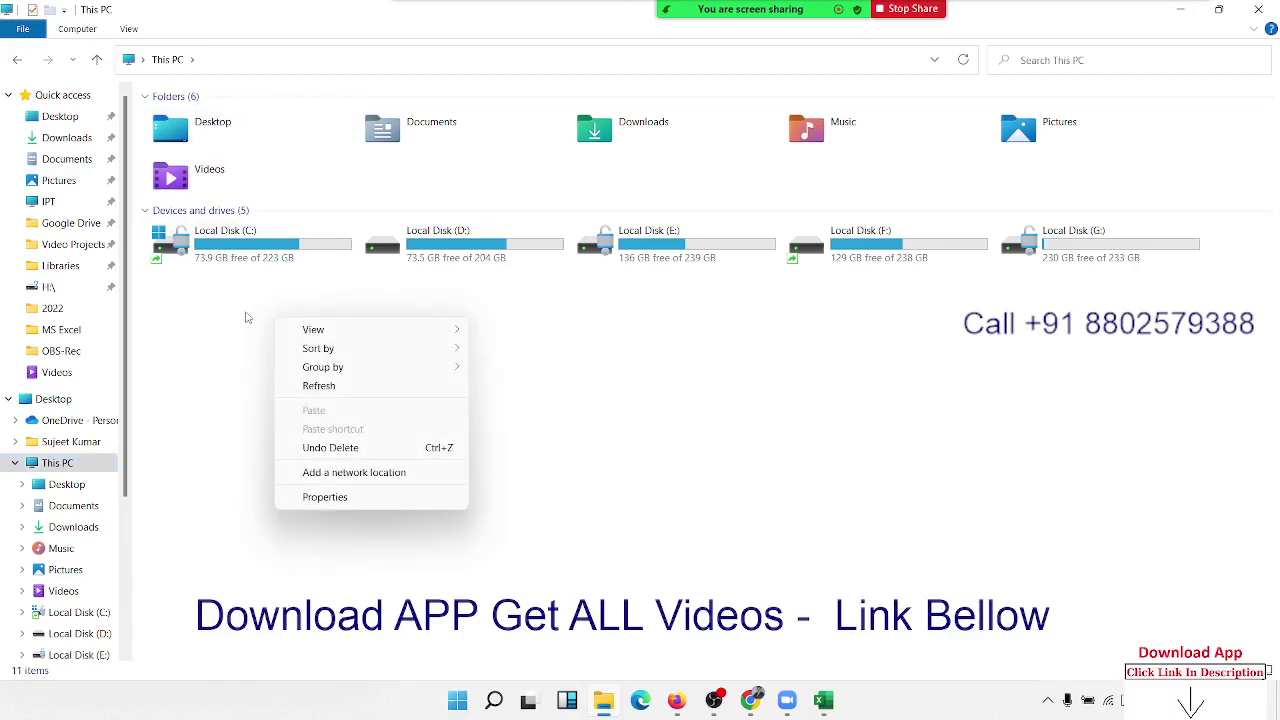
pyautogui.click(343, 473)
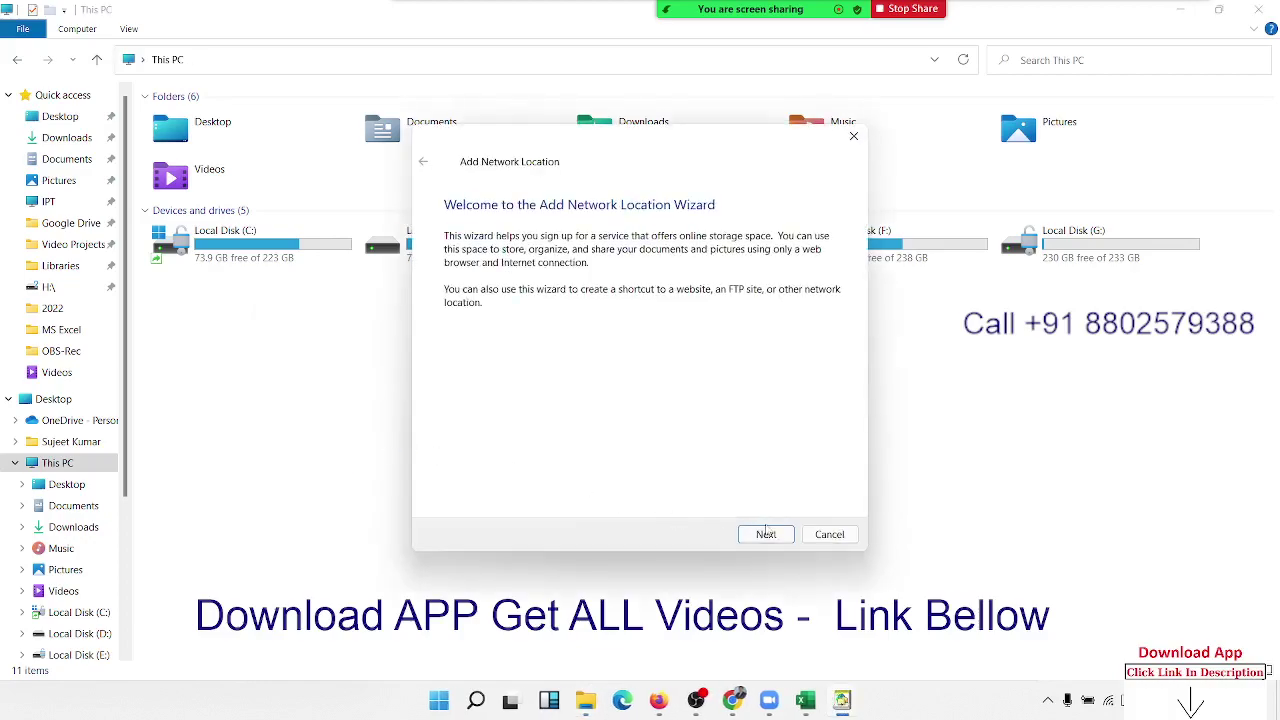
pyautogui.click(765, 533)
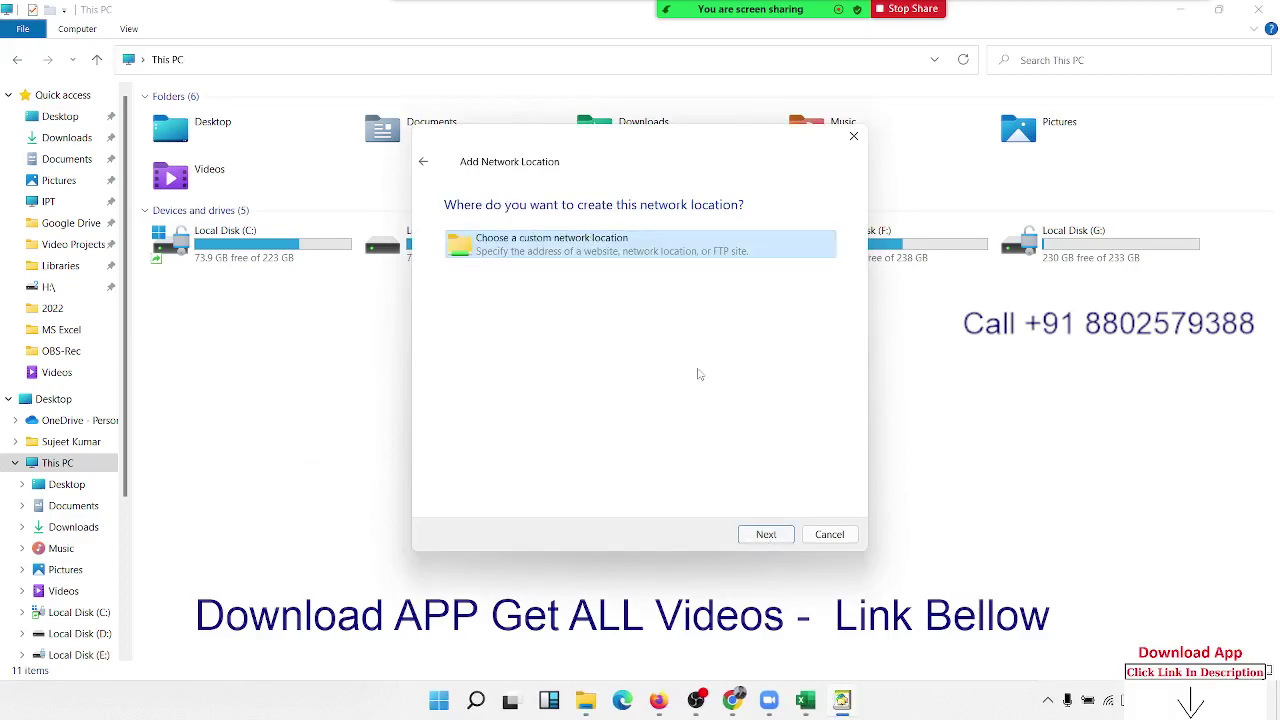
pyautogui.click(768, 531)
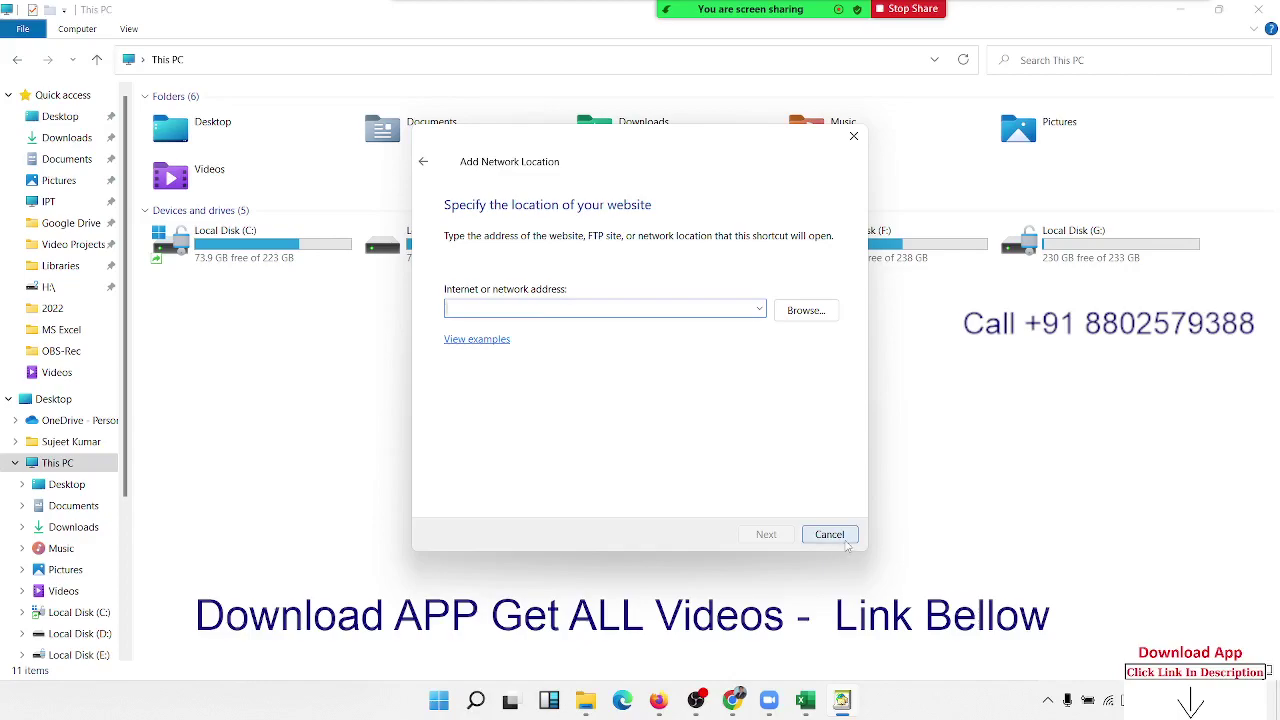
pyautogui.click(829, 534)
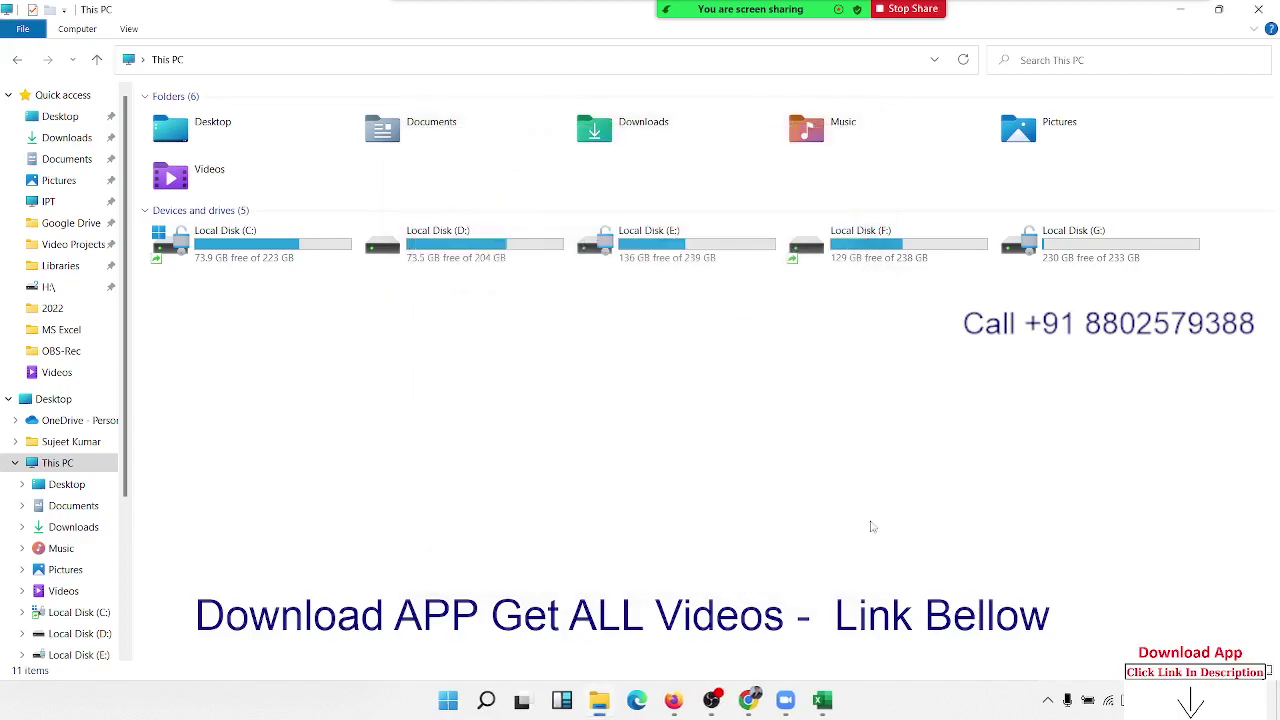
pyautogui.click(1258, 9)
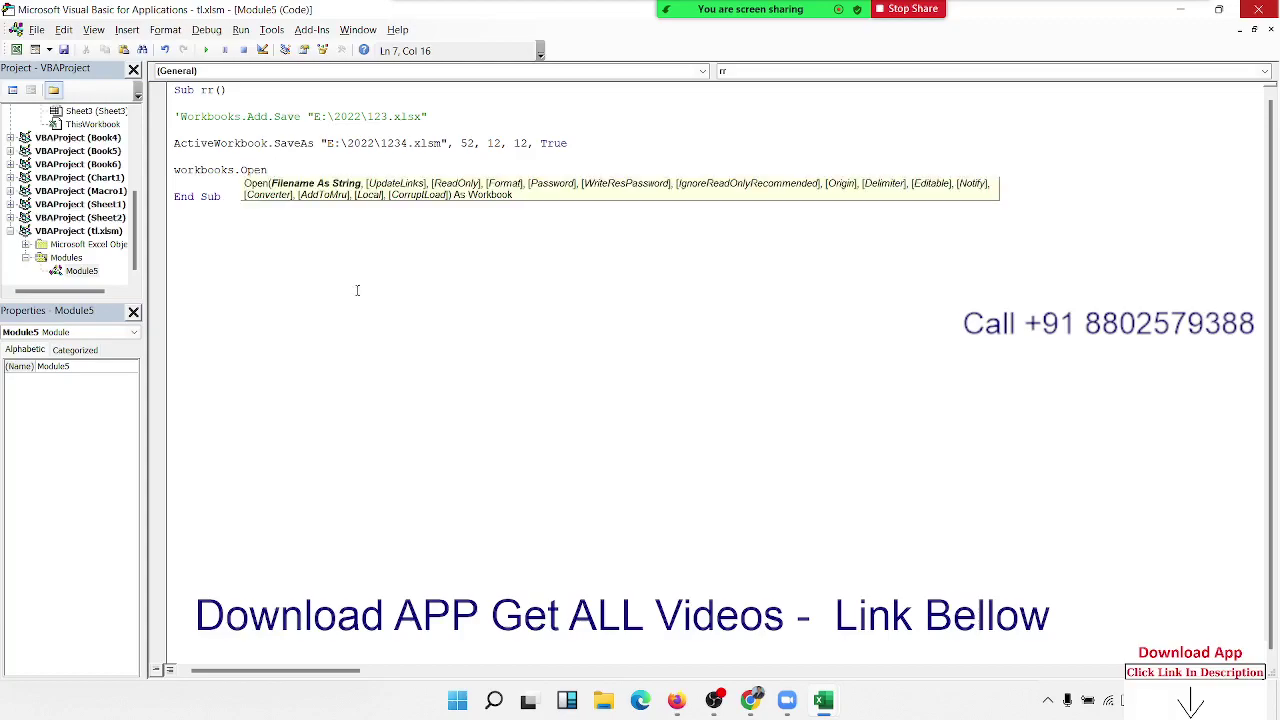
# Step: Copy the "E:\2022\1234.xlsm" path from the SaveAs line and paste it after Workbooks.Open
pyautogui.moveTo(320, 143); pyautogui.dragTo(450, 143)
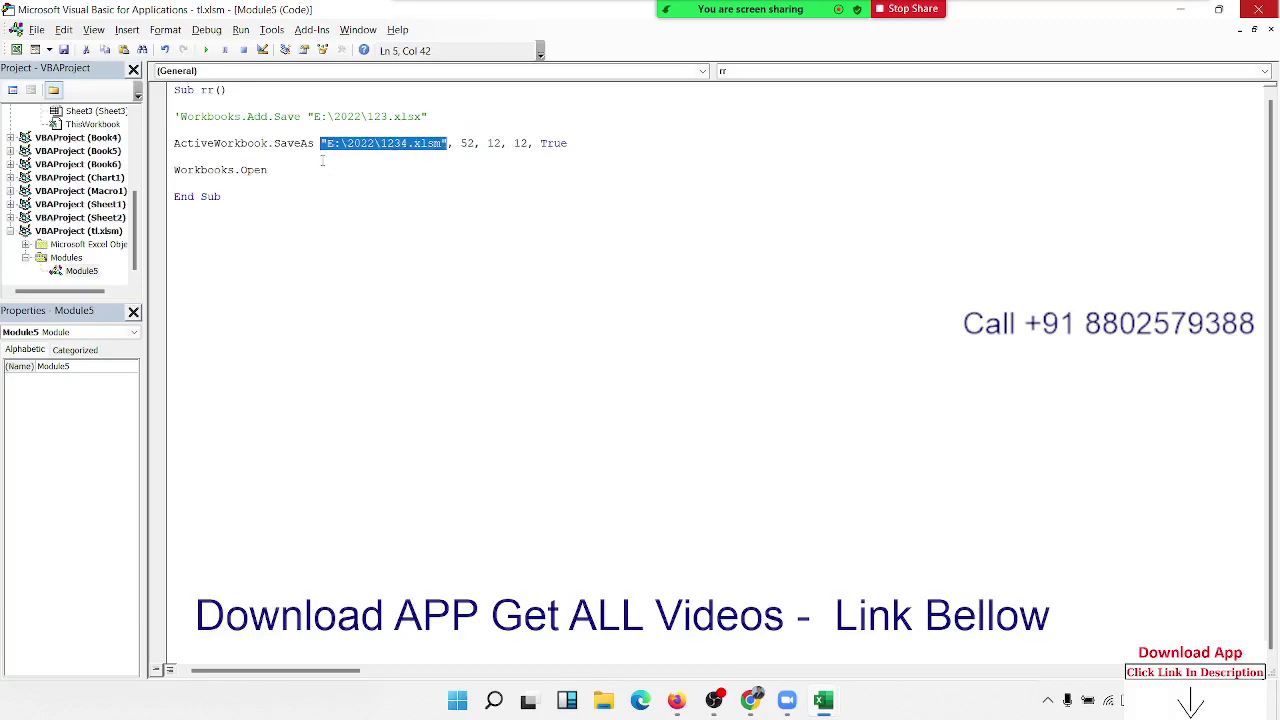
pyautogui.hotkey('ctrl', 'c')
pyautogui.click(289, 170)
pyautogui.hotkey('ctrl', 'v')
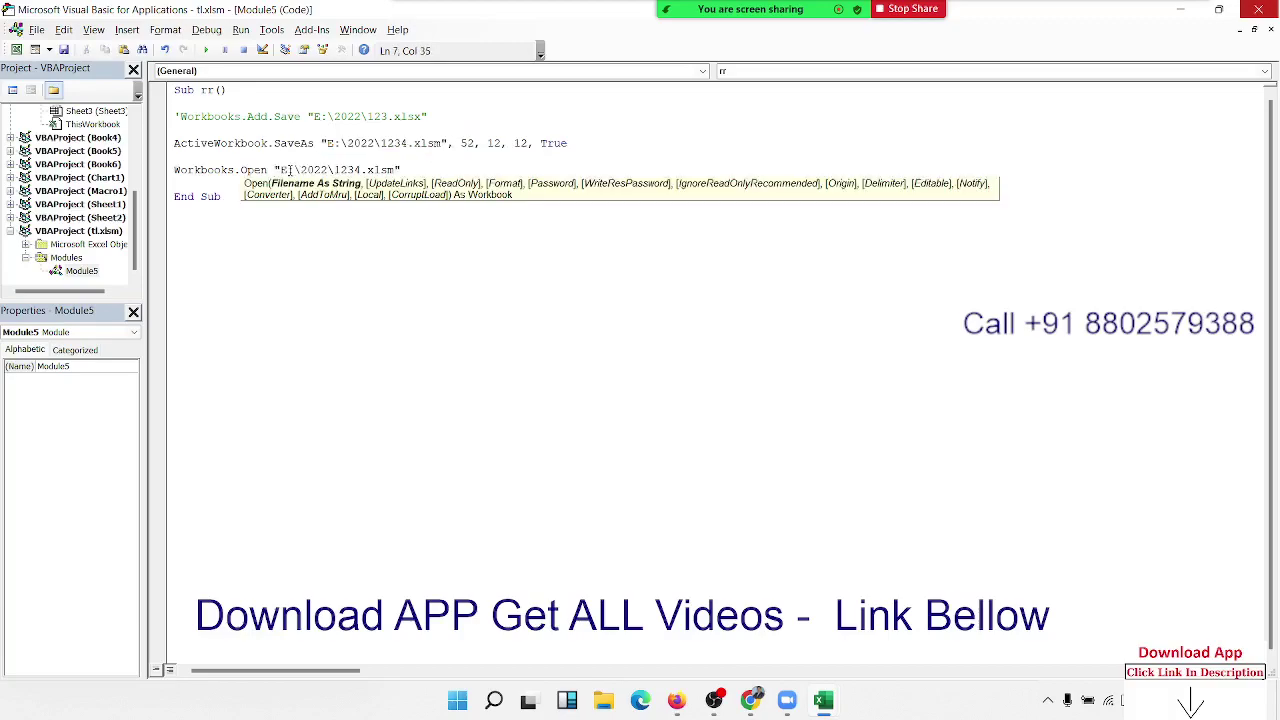
# Step: Type commas after the path to step through parameters, then delete the trailing ones
pyautogui.write(',')
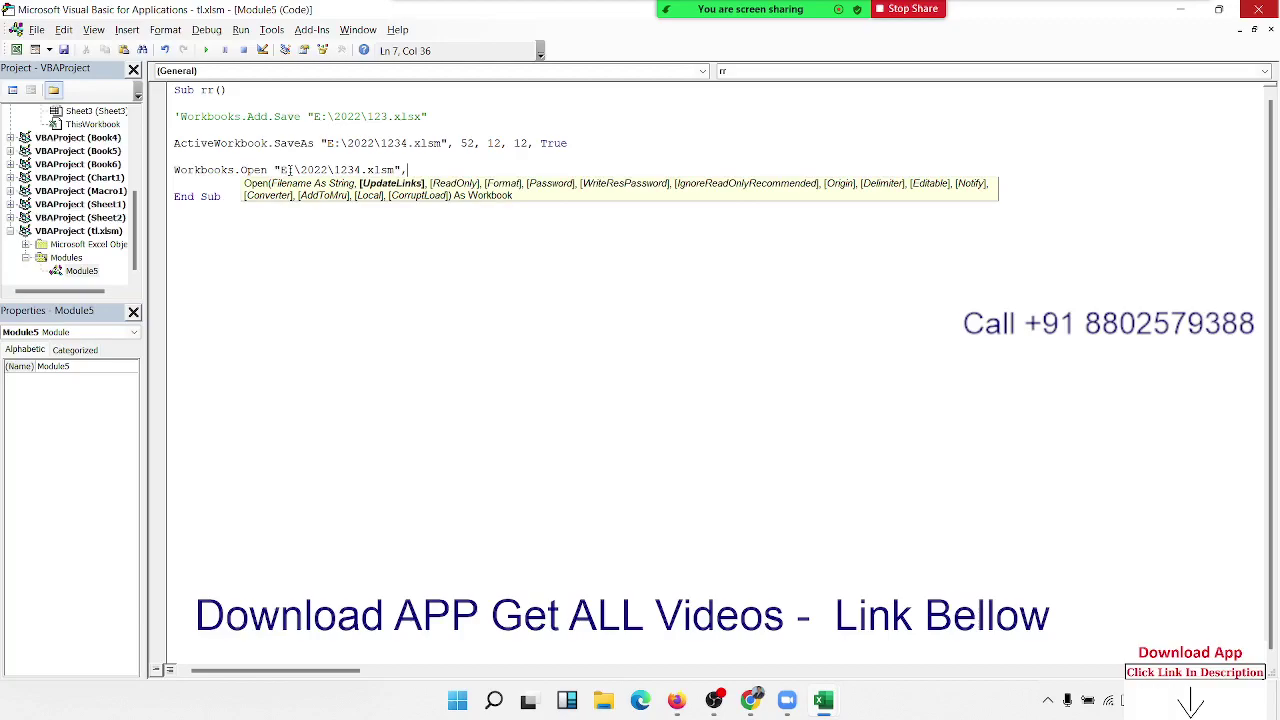
pyautogui.write(',')
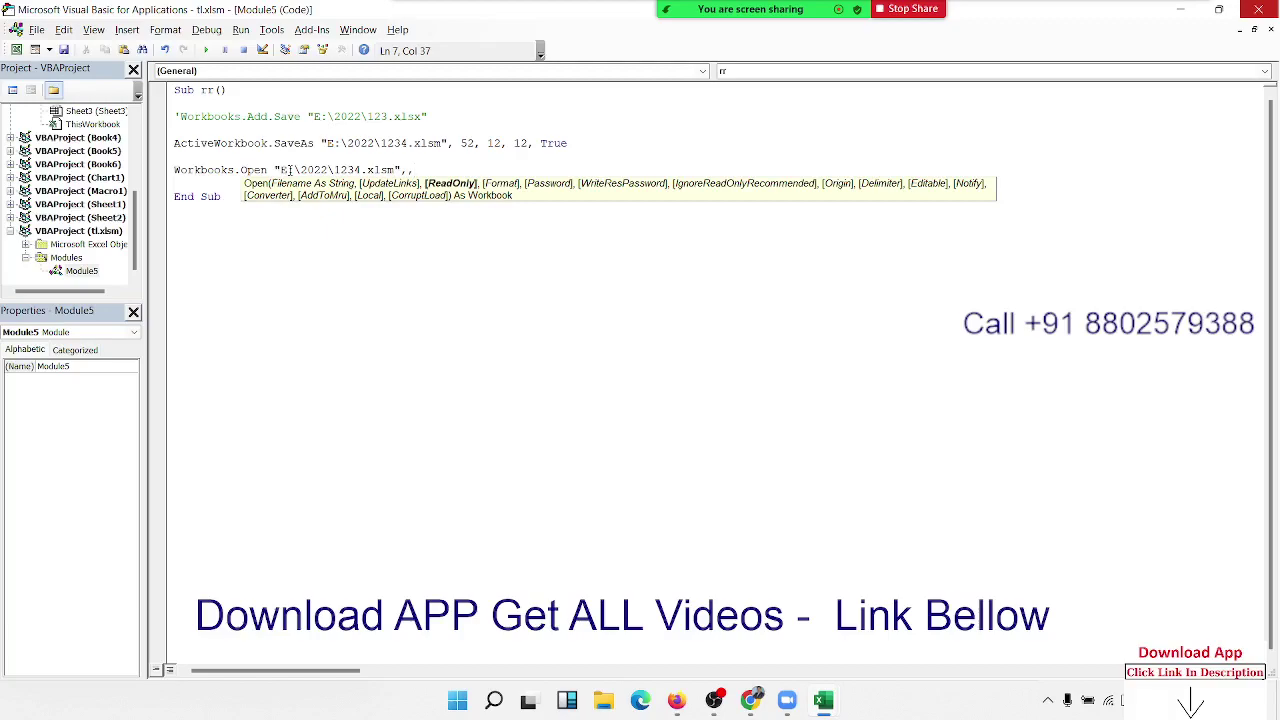
pyautogui.write(',')
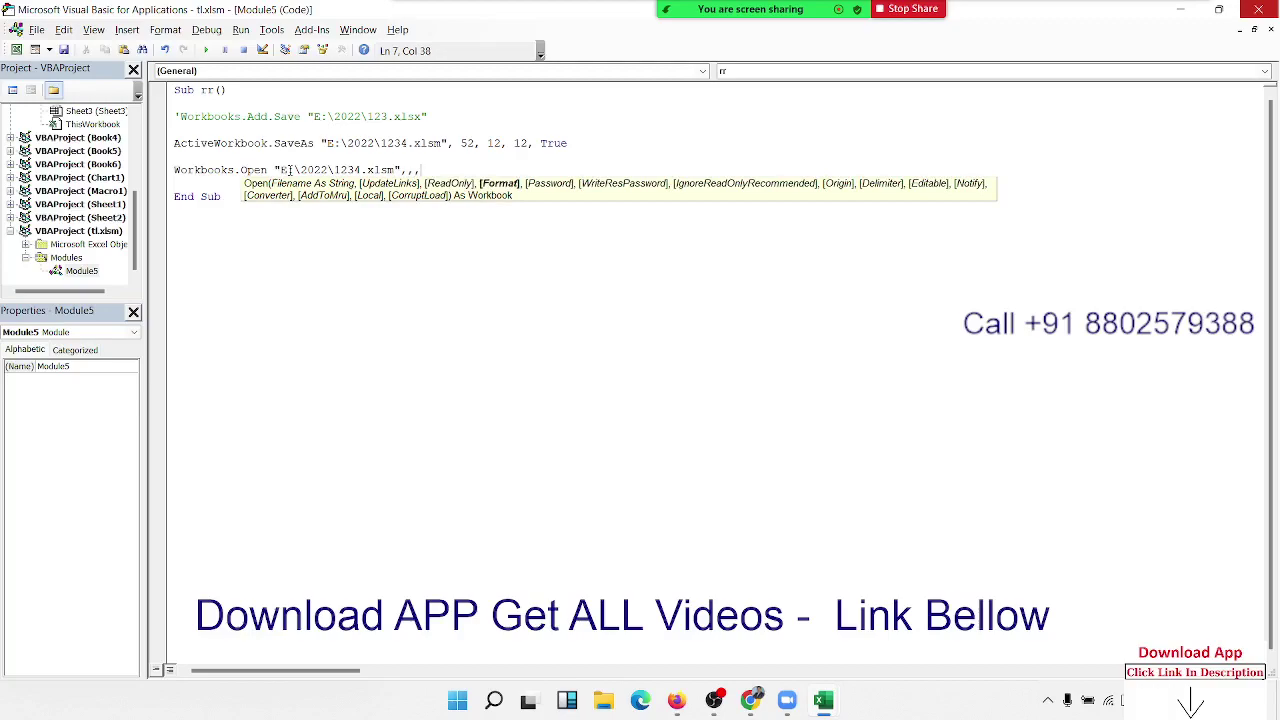
pyautogui.write(',')
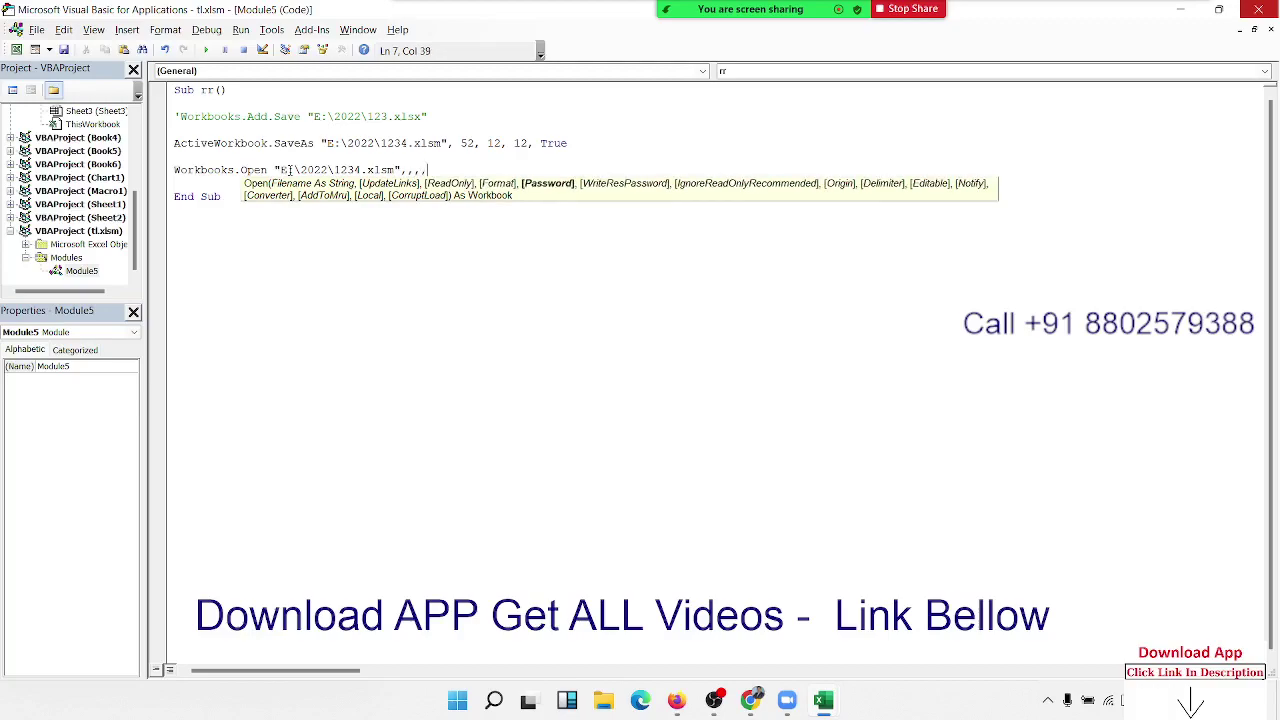
pyautogui.write(',')
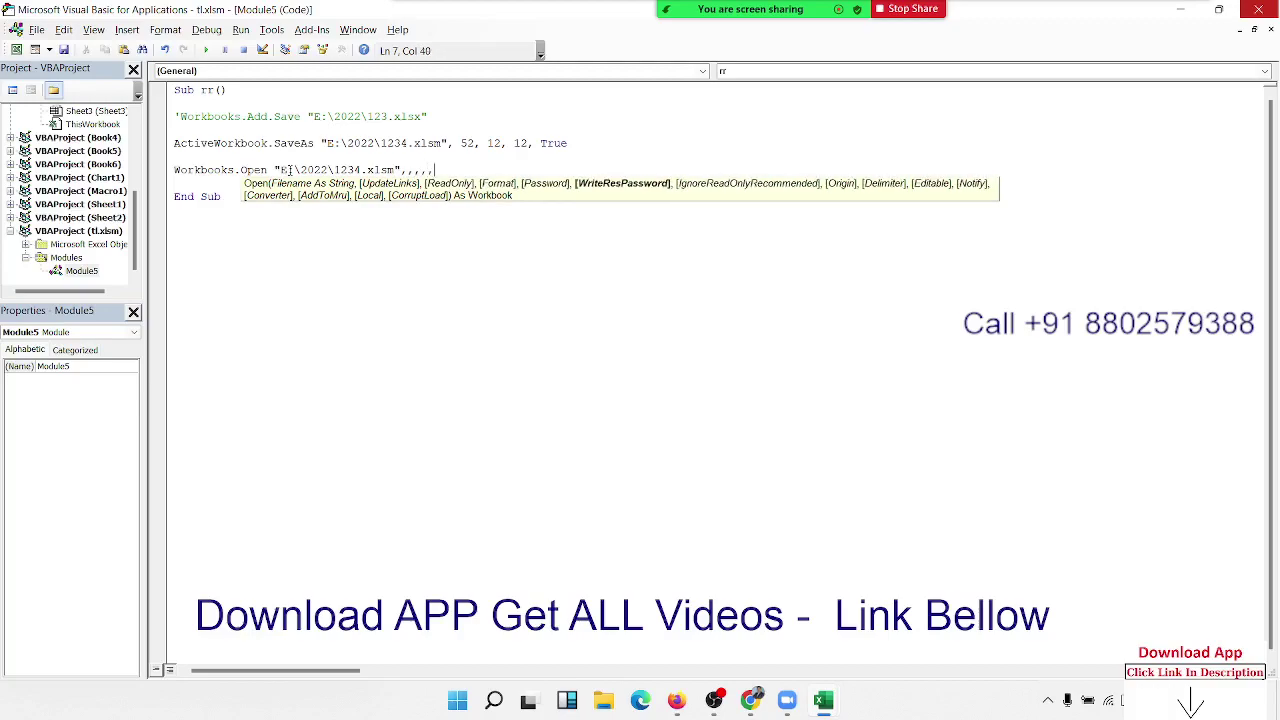
pyautogui.write(',')
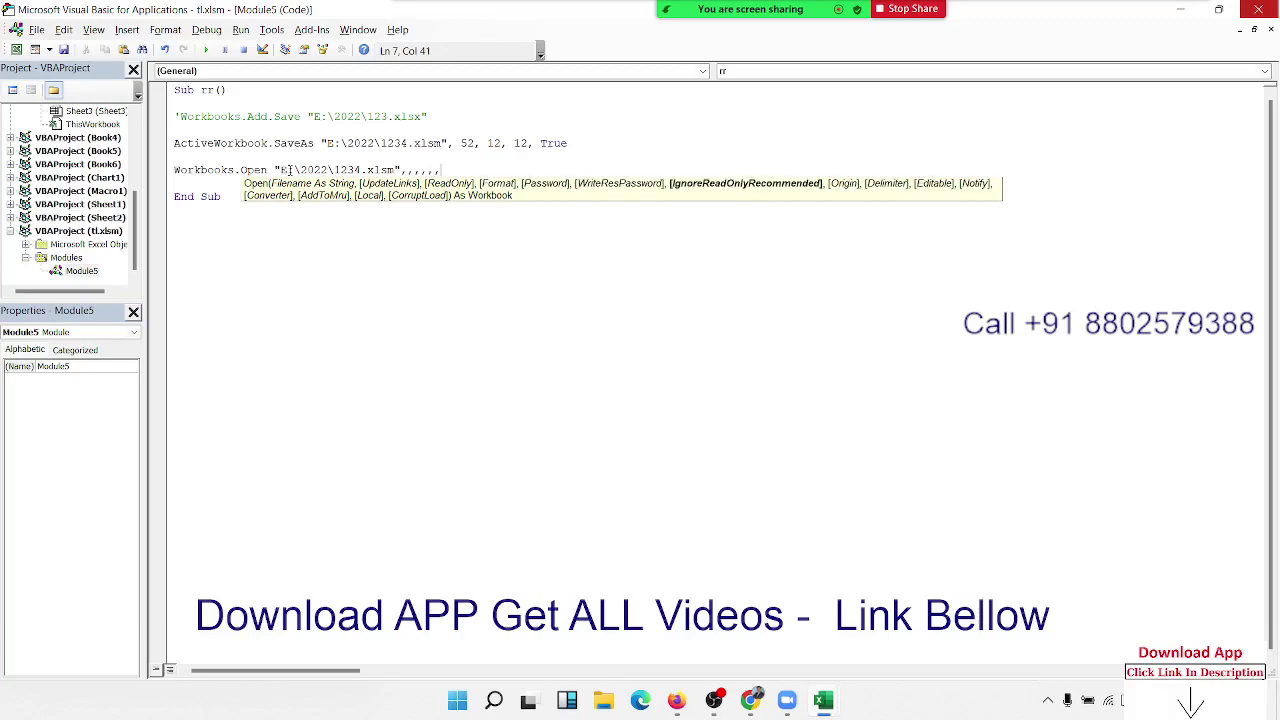
pyautogui.write(',')
pyautogui.press('BackSpace')
pyautogui.press('BackSpace')
pyautogui.press('BackSpace')
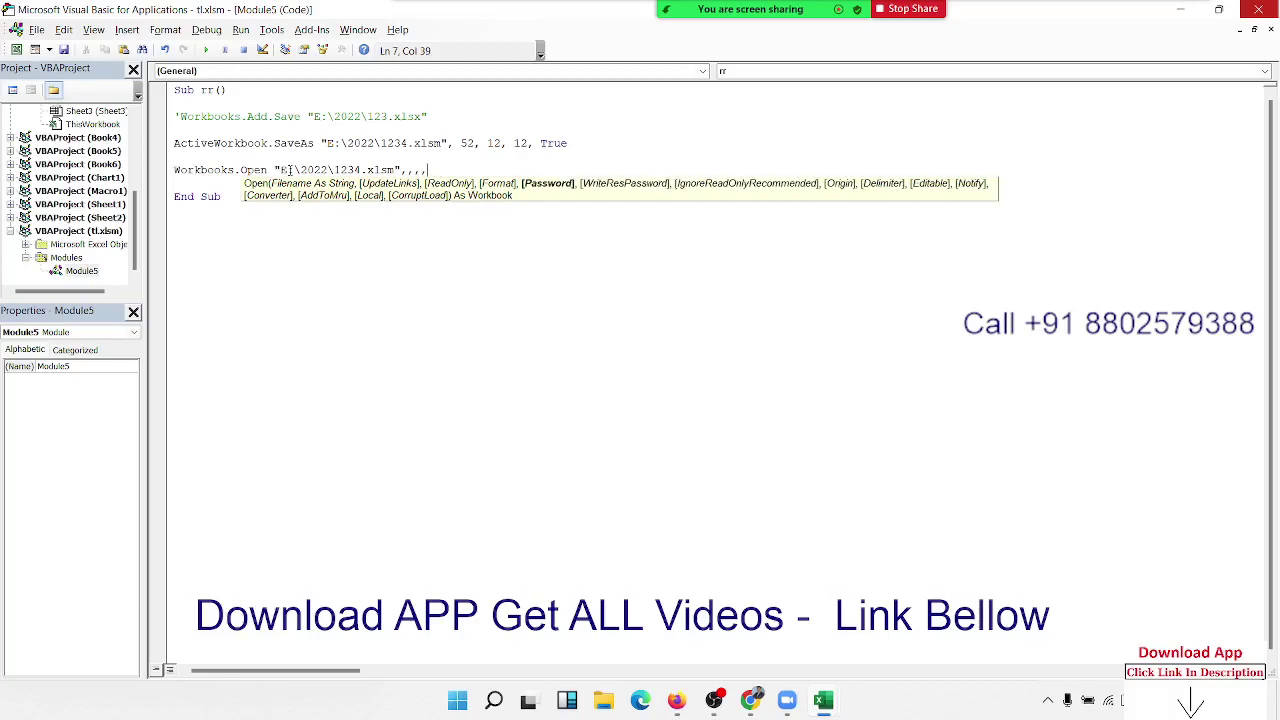
pyautogui.press('BackSpace')
pyautogui.press('BackSpace')
pyautogui.press('BackSpace')
pyautogui.press('BackSpace')
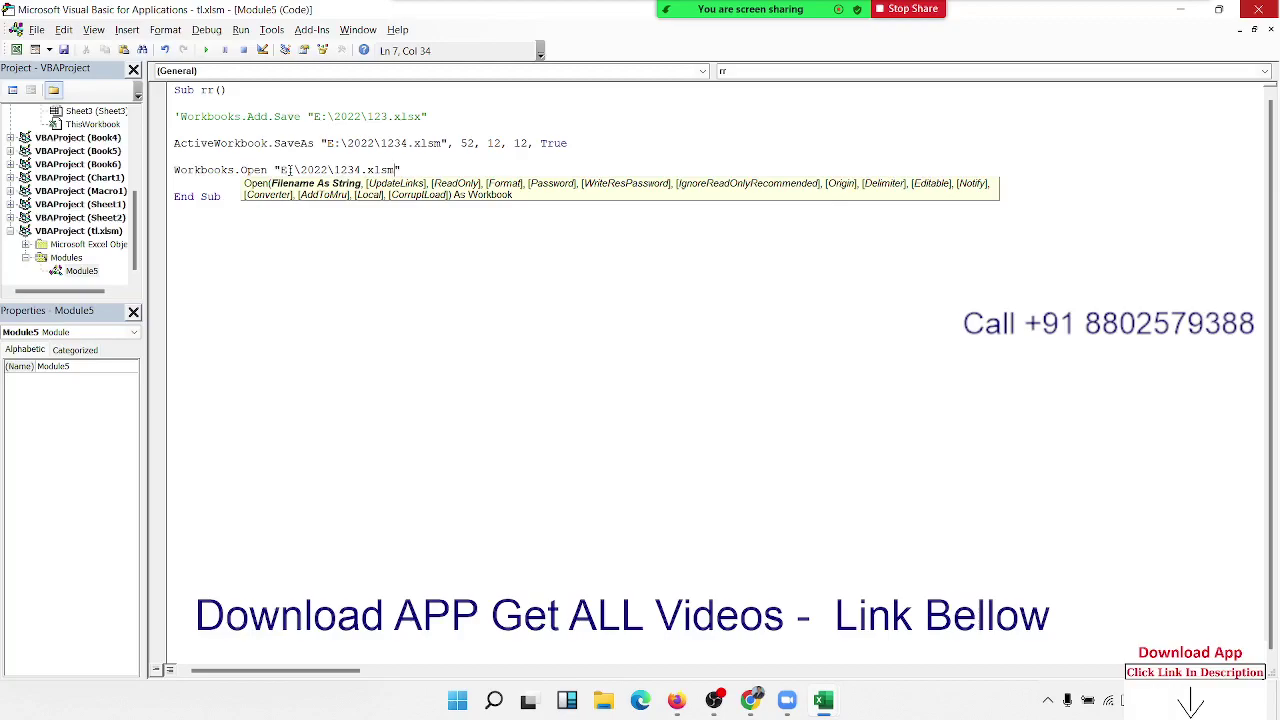
pyautogui.press('Left')
pyautogui.press('Left')
pyautogui.press('Left')
pyautogui.press('Left')
pyautogui.press('Left')
pyautogui.press('Left')
pyautogui.press('Left')
pyautogui.press('Left')
pyautogui.write('file')
pyautogui.write('a')
pyautogui.write('s')
pyautogui.press('BackSpace')
pyautogui.press('BackSpace')
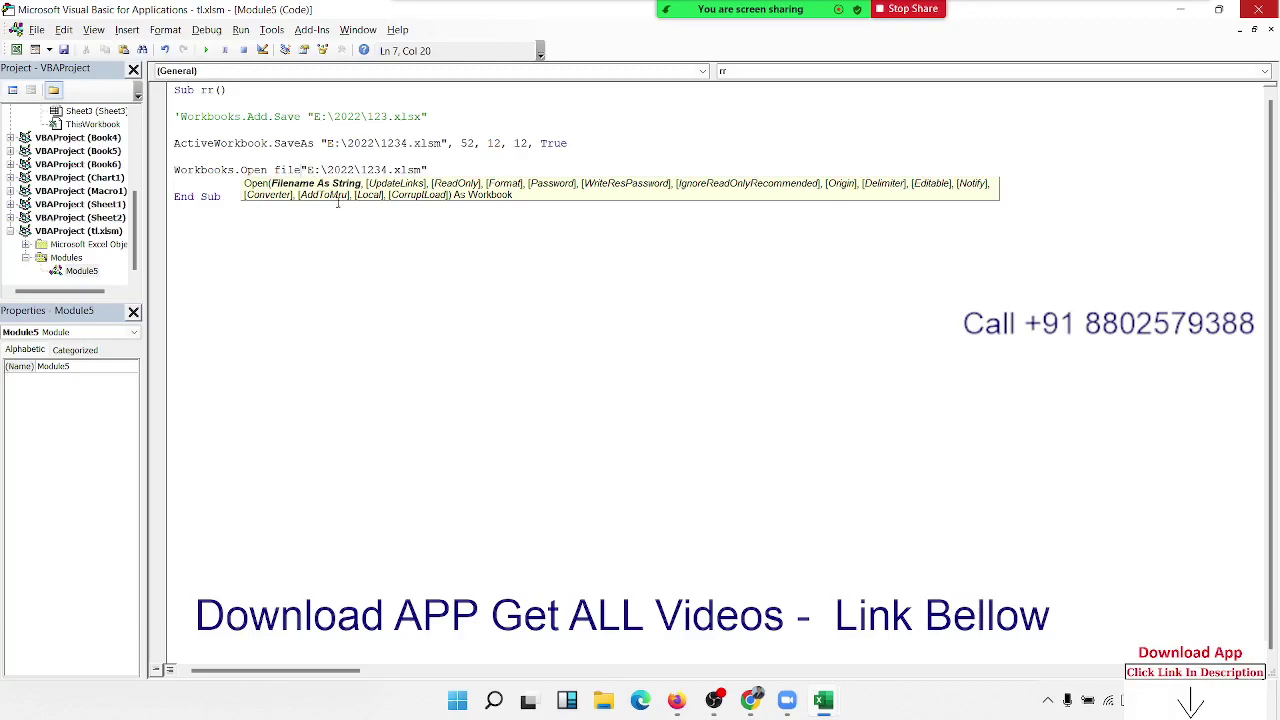
pyautogui.write('as')
pyautogui.write(' strin')
pyautogui.write('g:')
pyautogui.write('="')
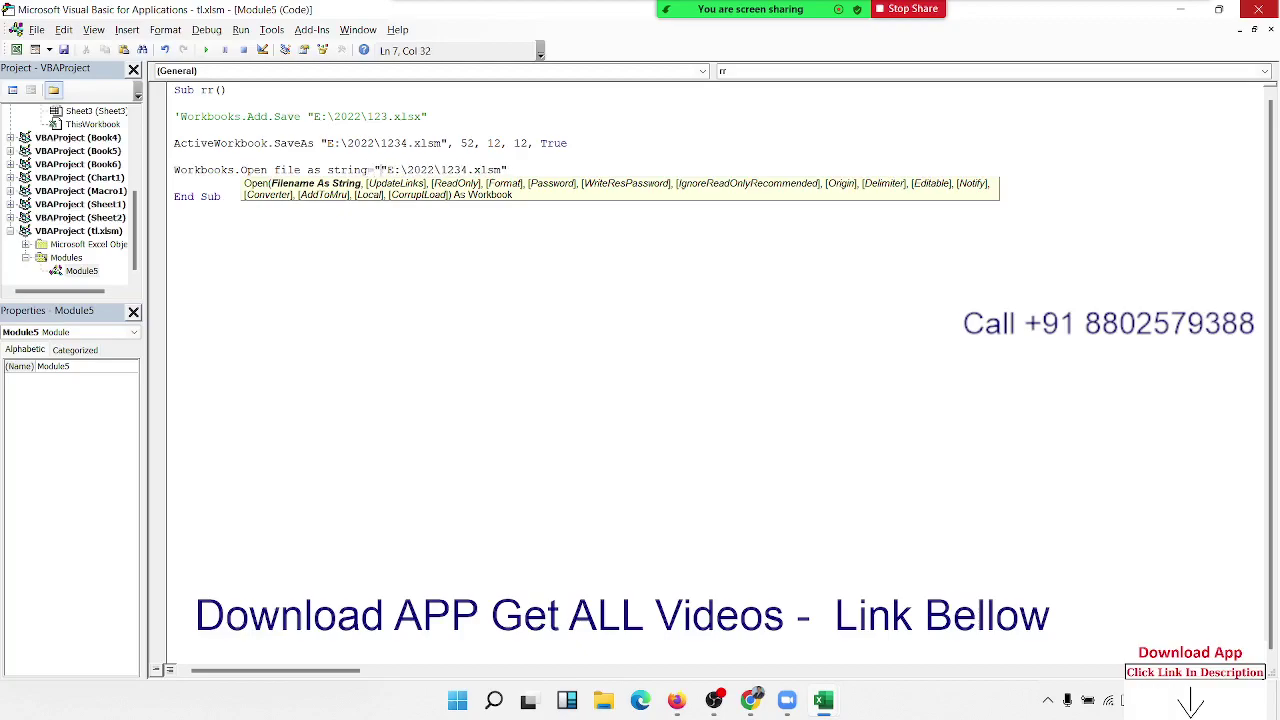
pyautogui.click(292, 248)
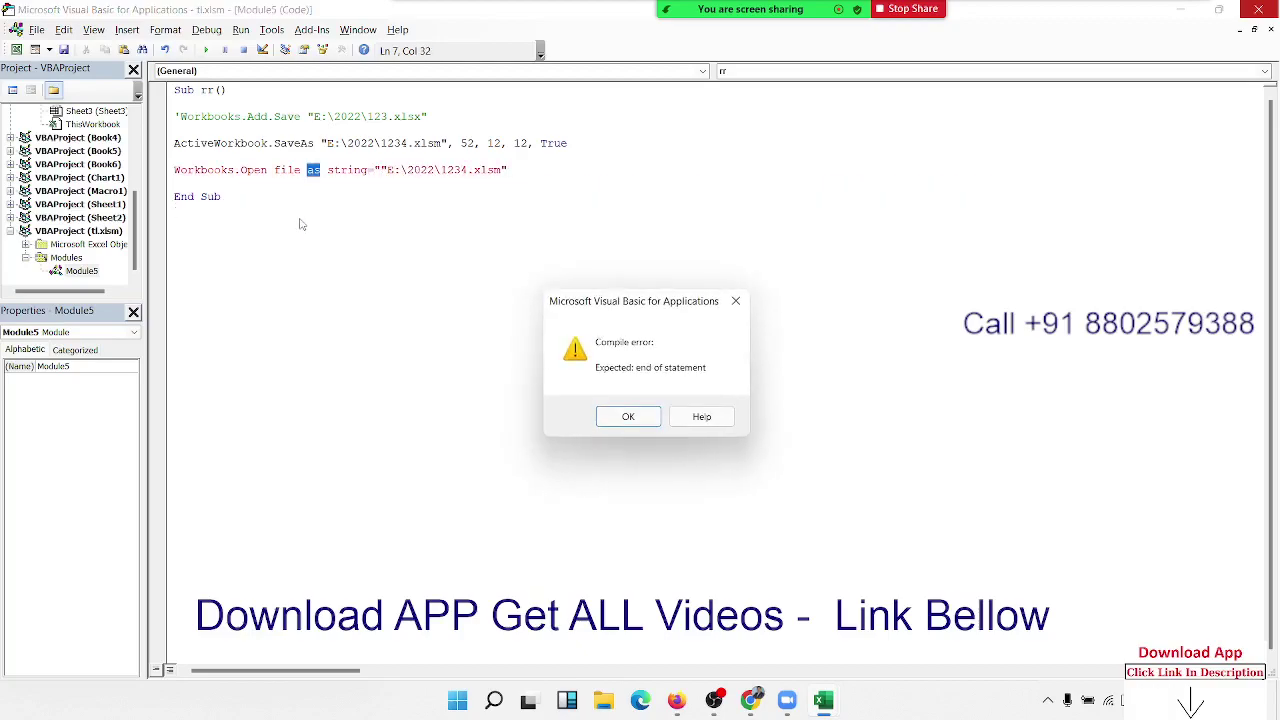
pyautogui.press('Return')
pyautogui.moveTo(276, 170)
pyautogui.mouseDown()
pyautogui.moveTo(372, 170)
pyautogui.moveTo(332, 170)
pyautogui.mouseUp()
pyautogui.click(380, 170)
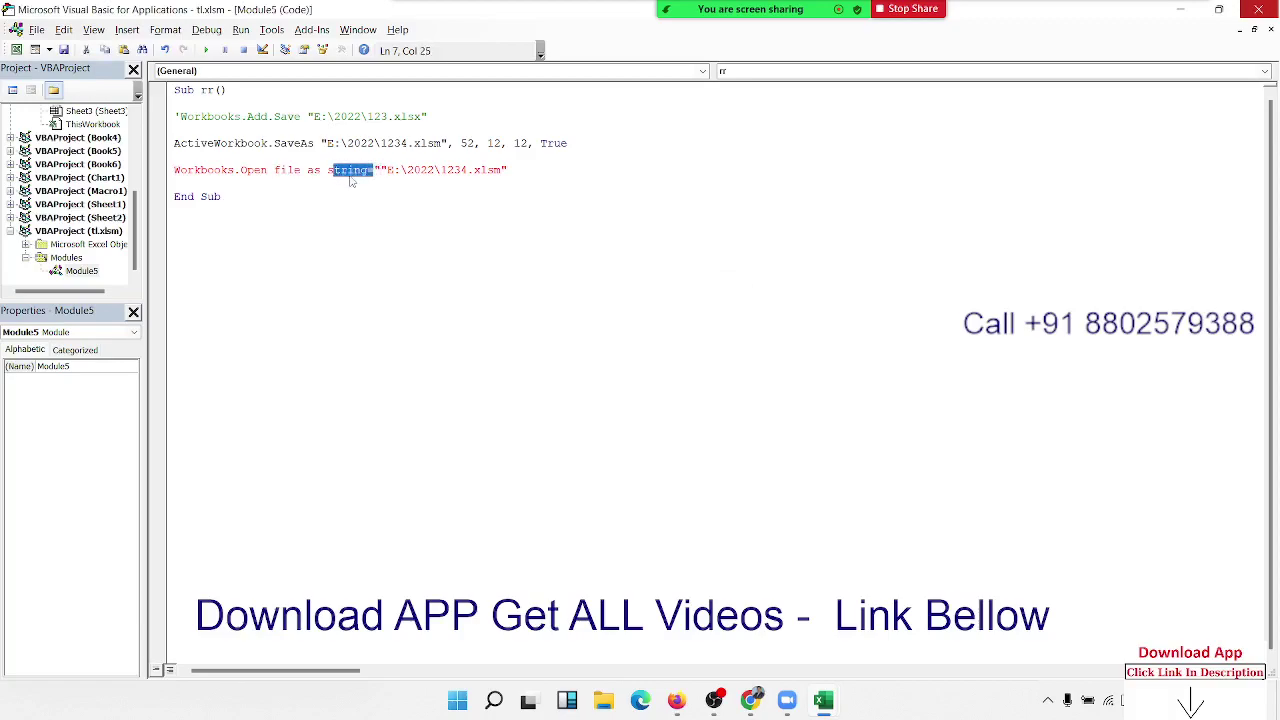
pyautogui.click(374, 171)
pyautogui.press('BackSpace')
pyautogui.press('BackSpace')
pyautogui.press('BackSpace')
pyautogui.press('BackSpace')
pyautogui.press('BackSpace')
pyautogui.press('BackSpace')
pyautogui.press('BackSpace')
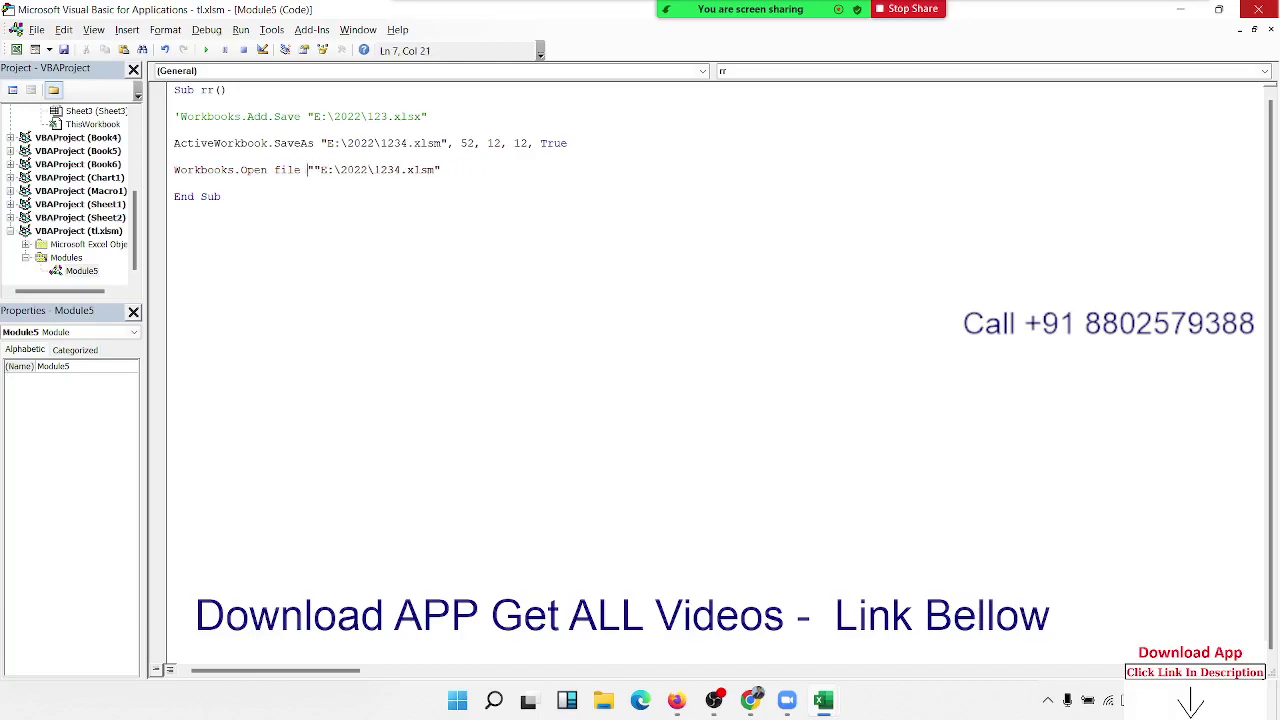
pyautogui.press('BackSpace')
pyautogui.write('na')
pyautogui.write('me=')
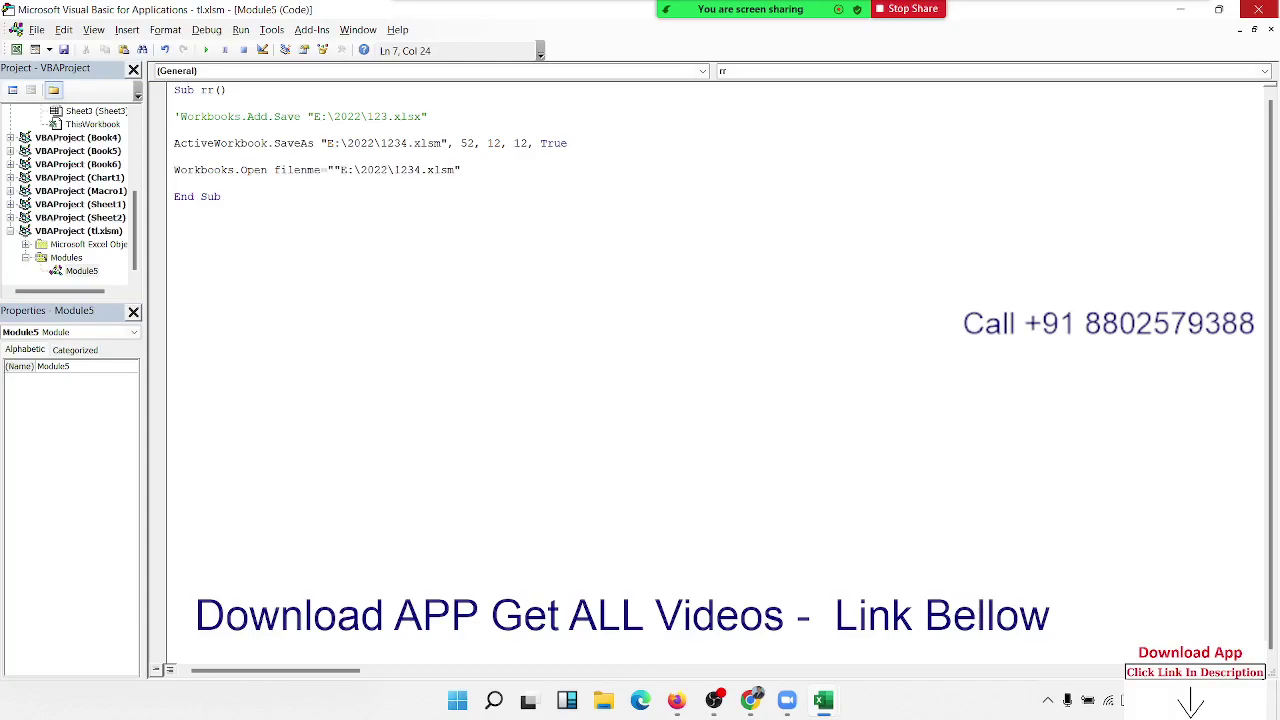
pyautogui.press('BackSpace')
pyautogui.write('=')
pyautogui.click(334, 213)
pyautogui.click(299, 170)
pyautogui.write('a')
pyautogui.click(302, 187)
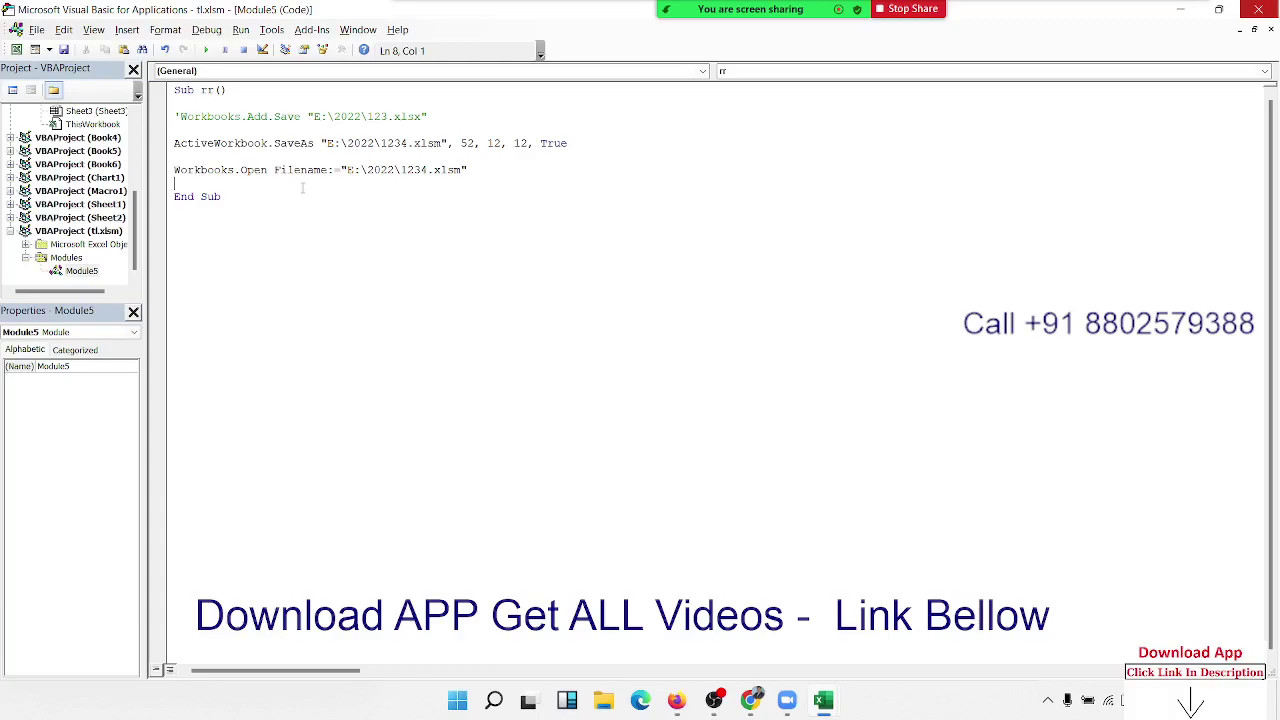
pyautogui.doubleClick(302, 170)
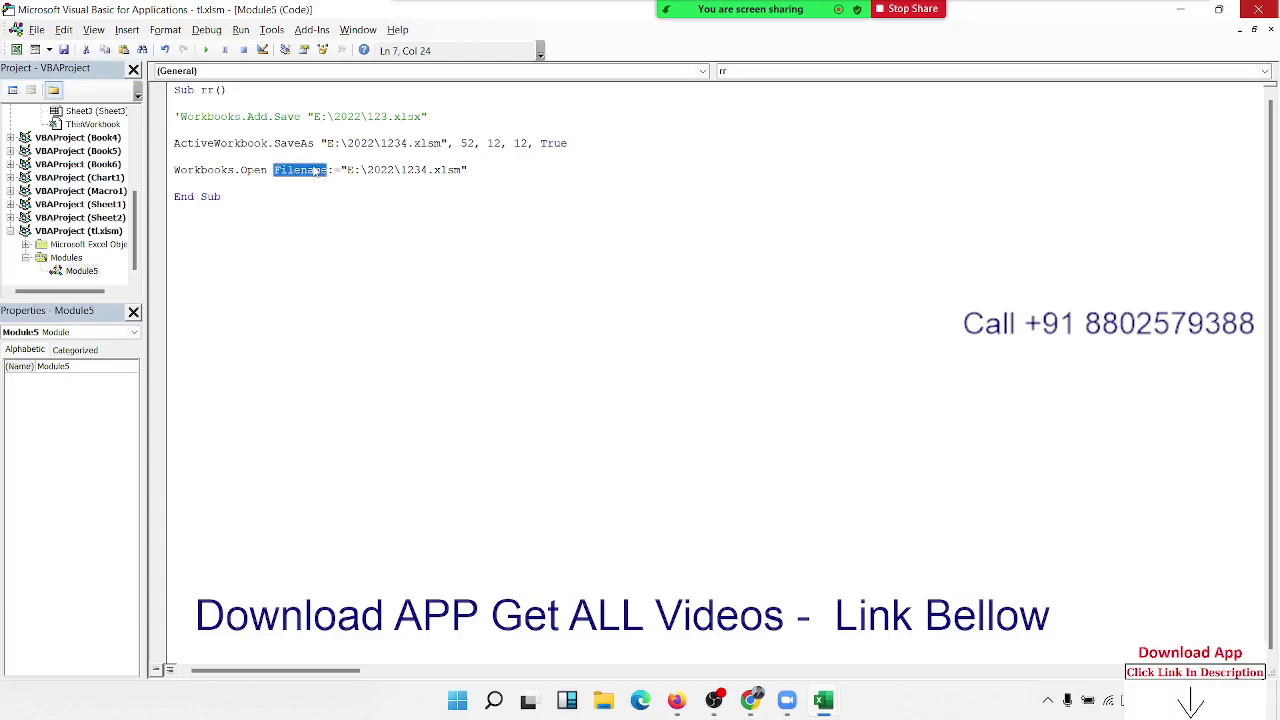
pyautogui.press('Delete')
pyautogui.press('Delete')
pyautogui.press('Delete')
pyautogui.press('Delete')
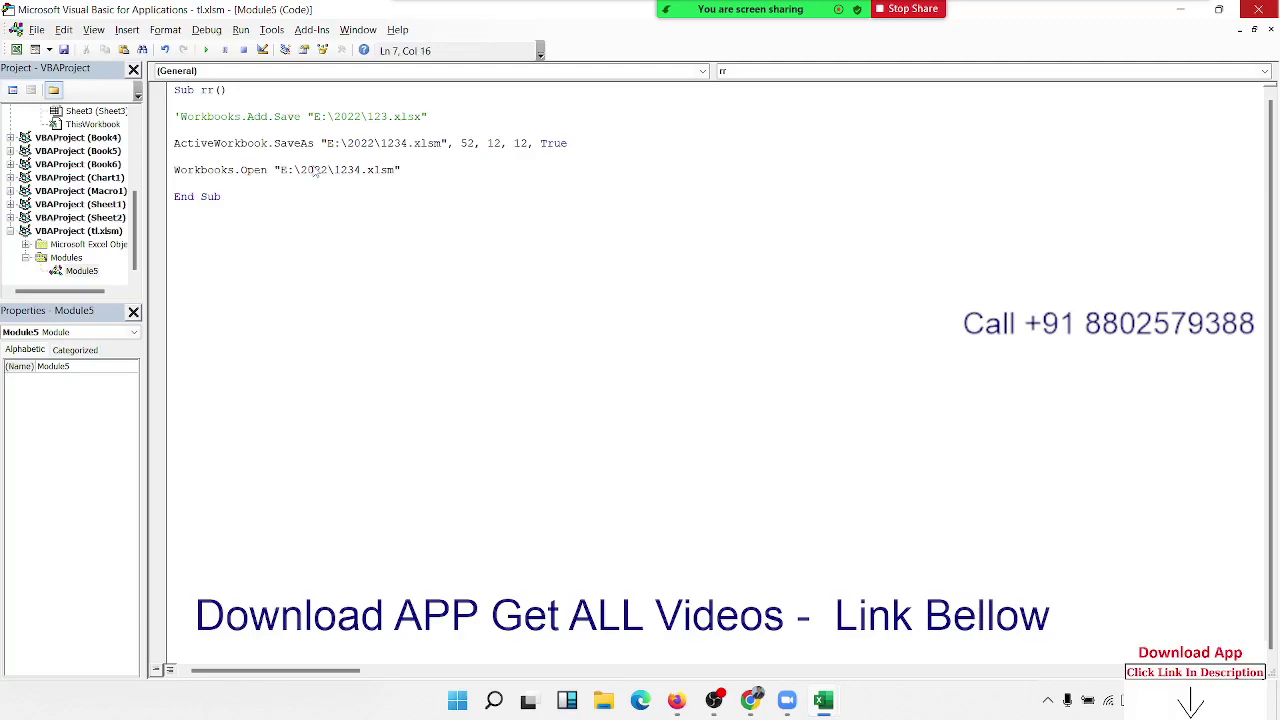
pyautogui.click(250, 186)
pyautogui.doubleClick(361, 171)
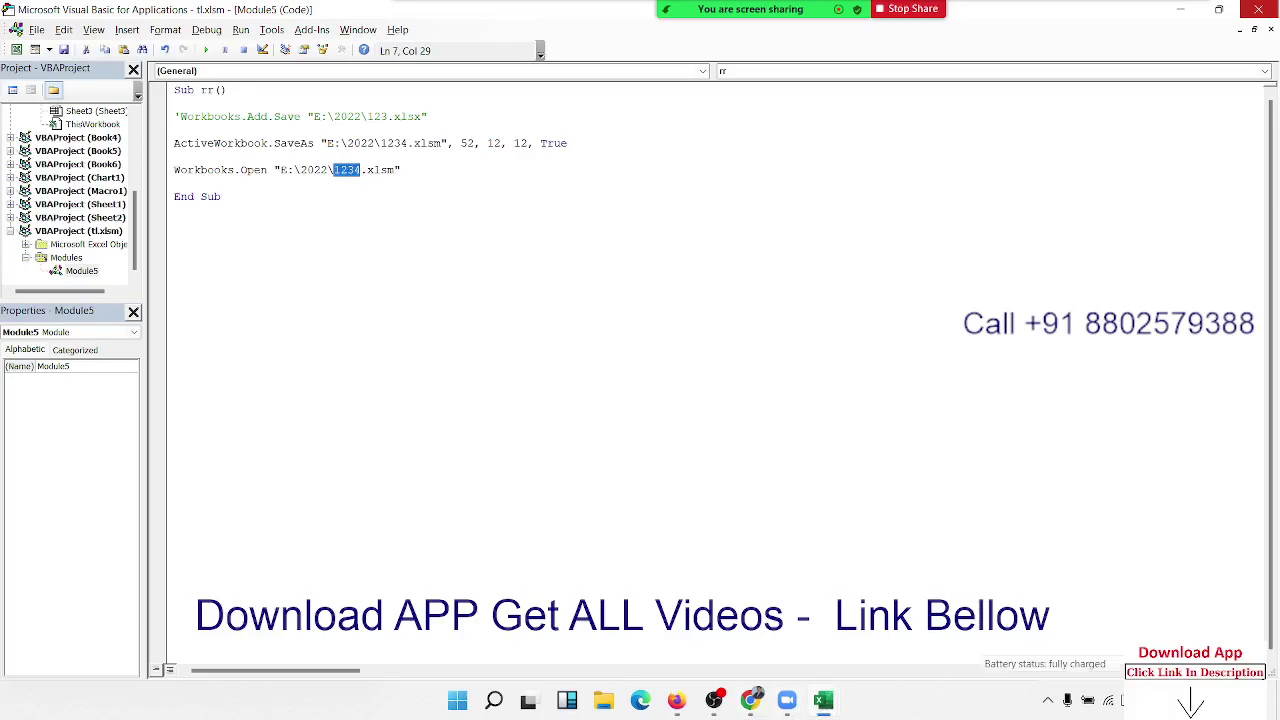
pyautogui.click(762, 704)
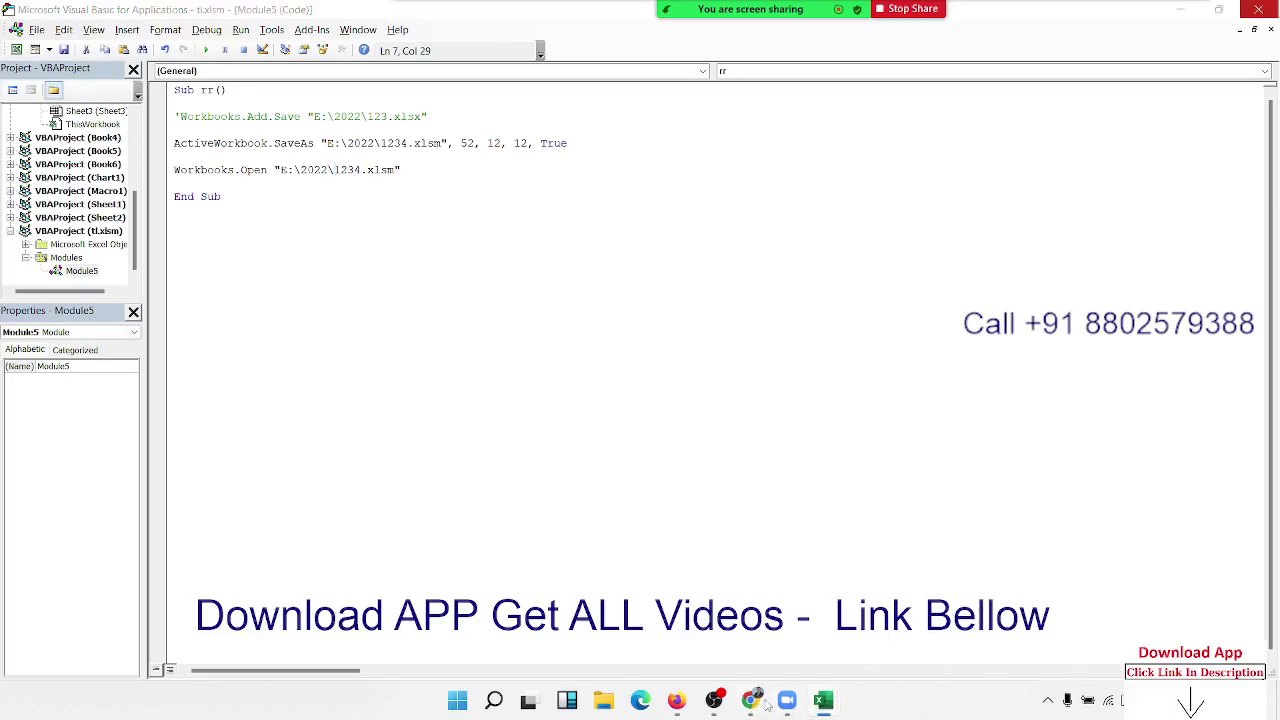
pyautogui.click(823, 700)
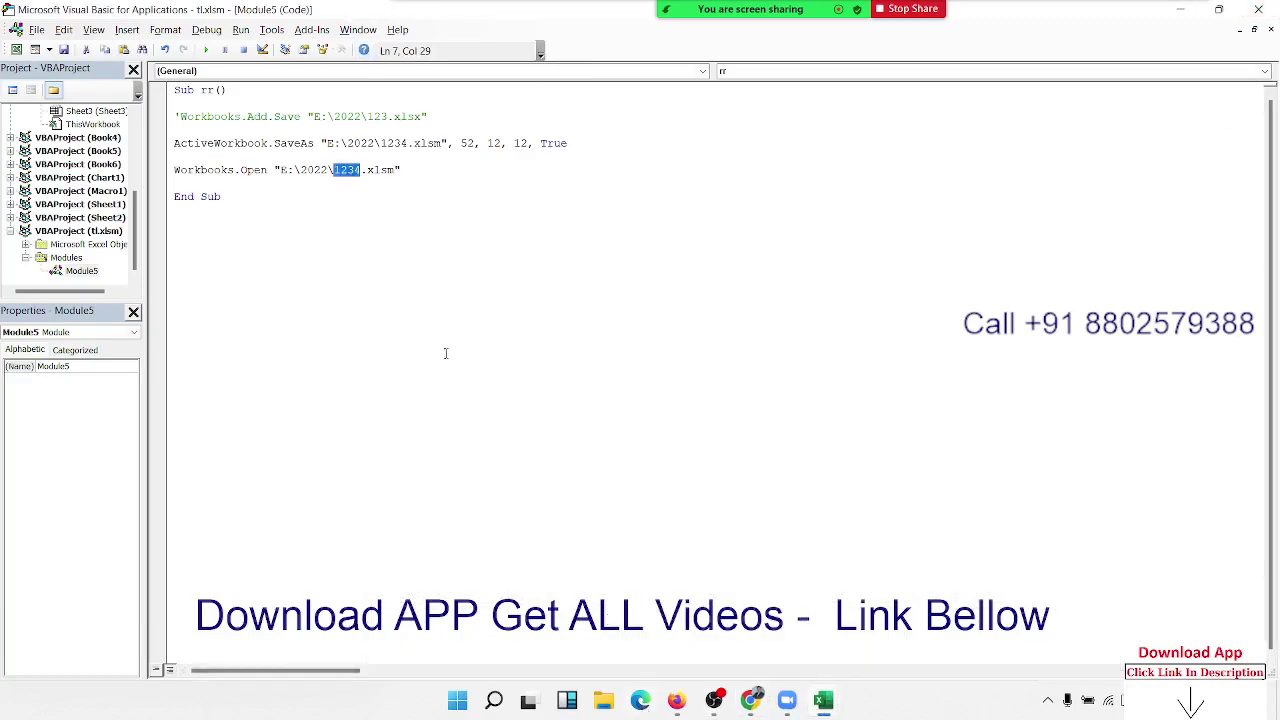
# Step: Navigate from the Excel developer pages to the Excel VBA object model reference
pyautogui.click(362, 50)
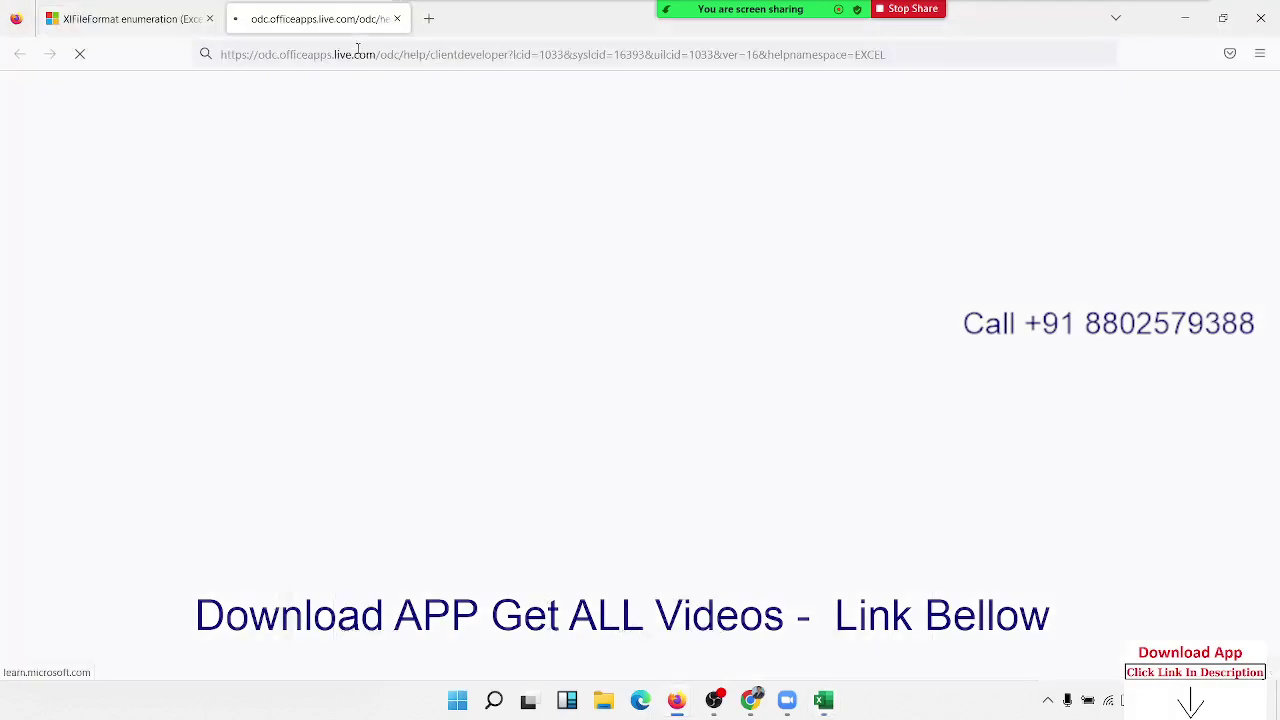
pyautogui.click(110, 20)
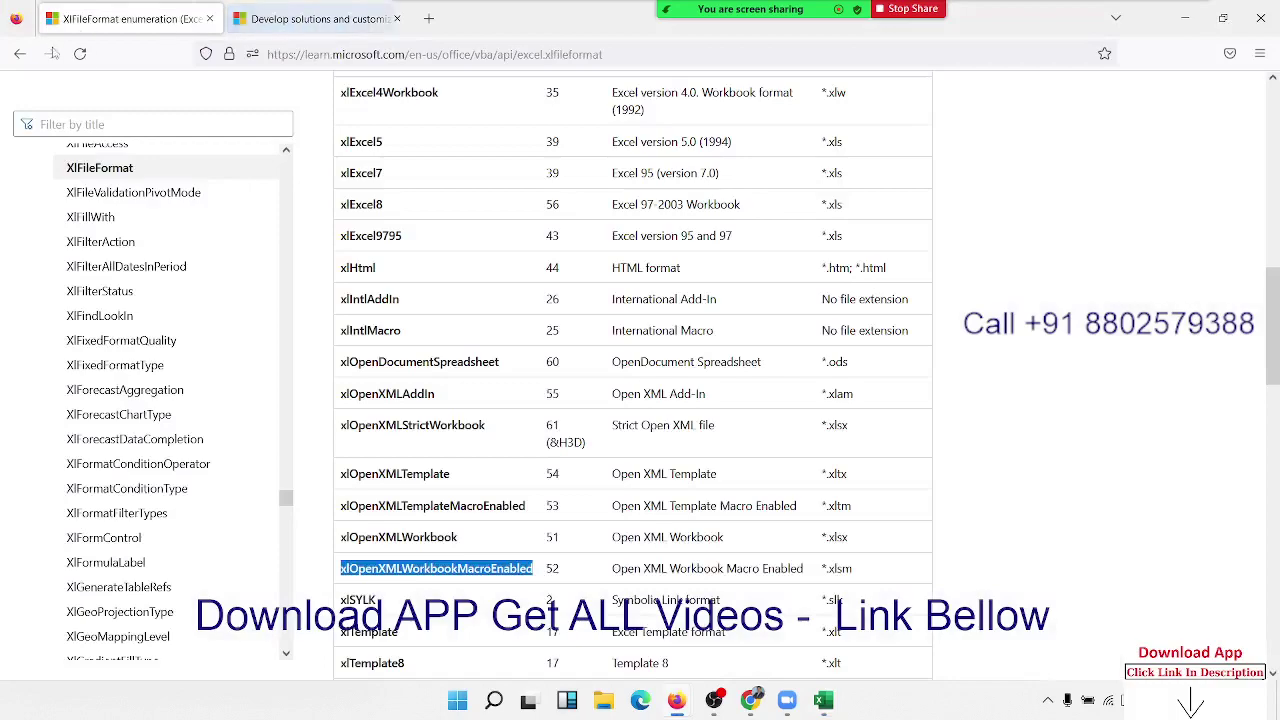
pyautogui.click(282, 14)
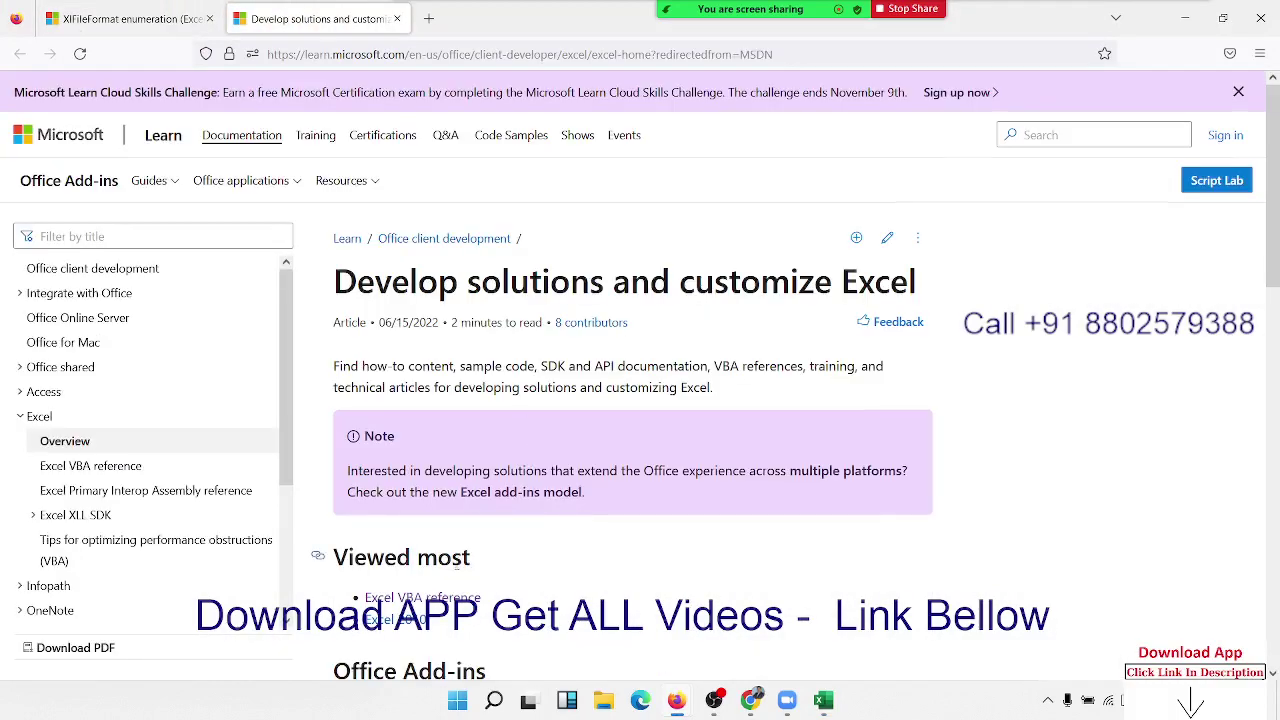
pyautogui.click(443, 452)
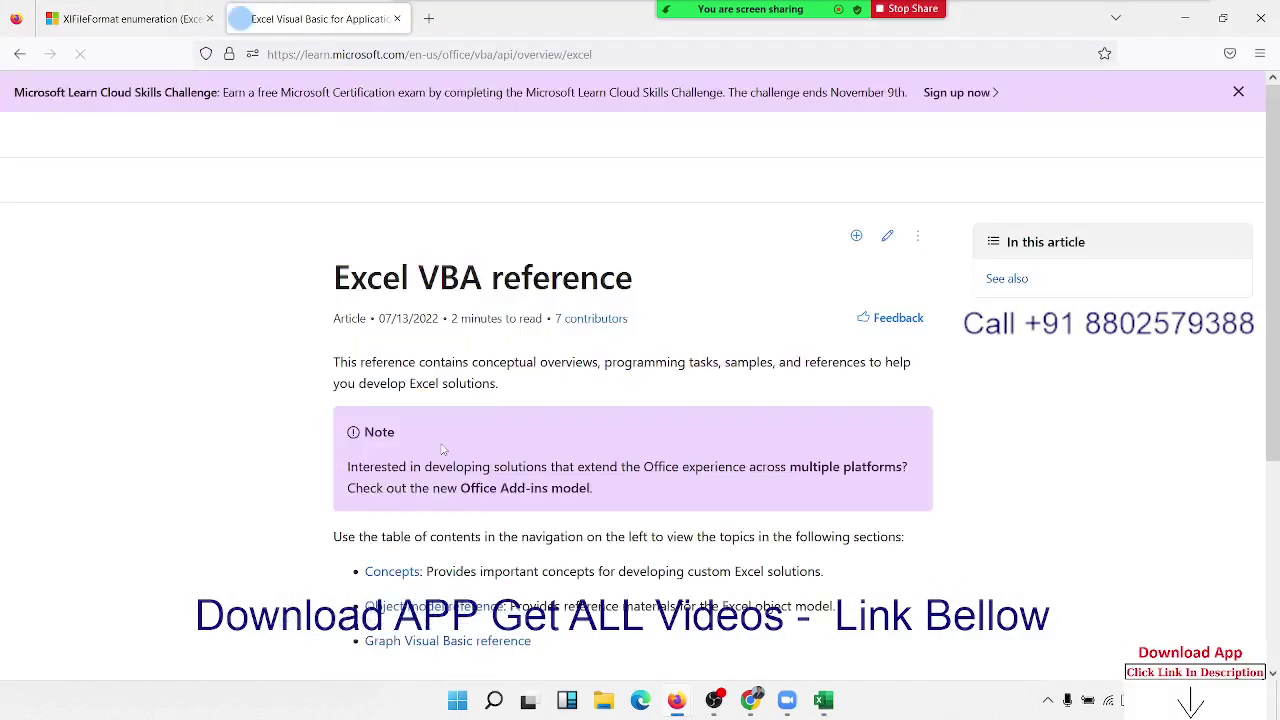
pyautogui.scroll(-3, 446, 450)
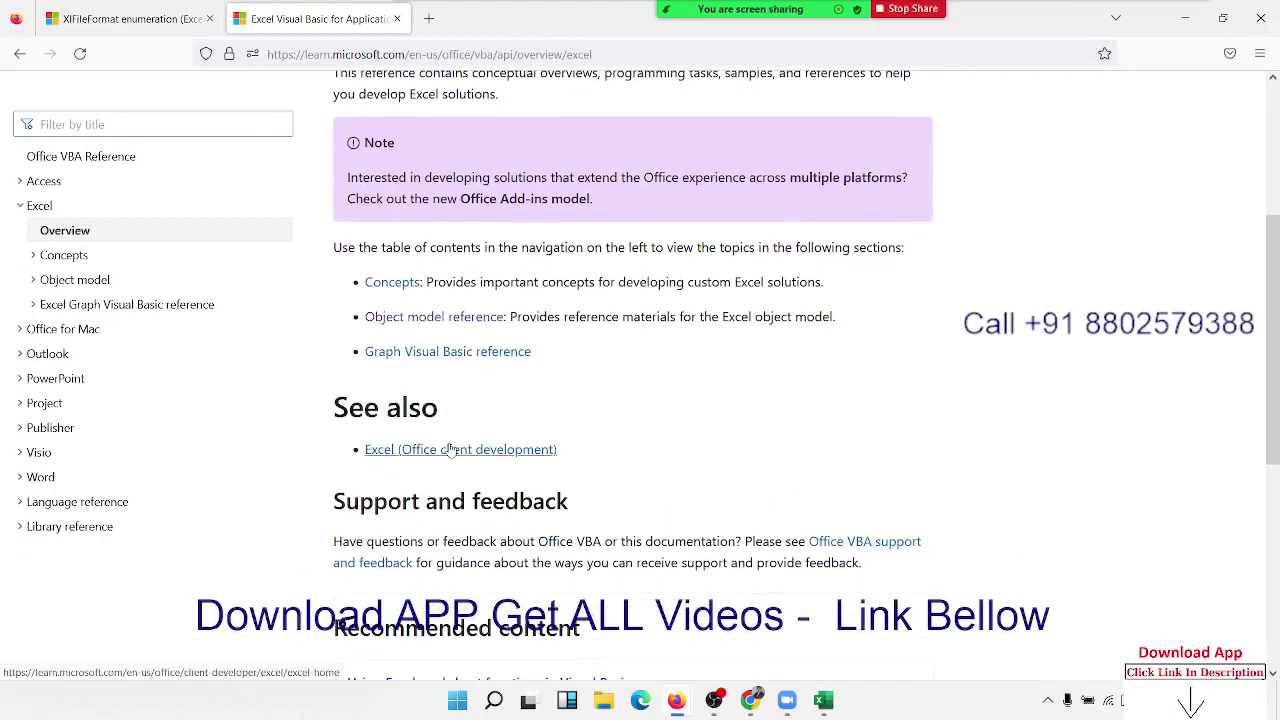
pyautogui.click(450, 317)
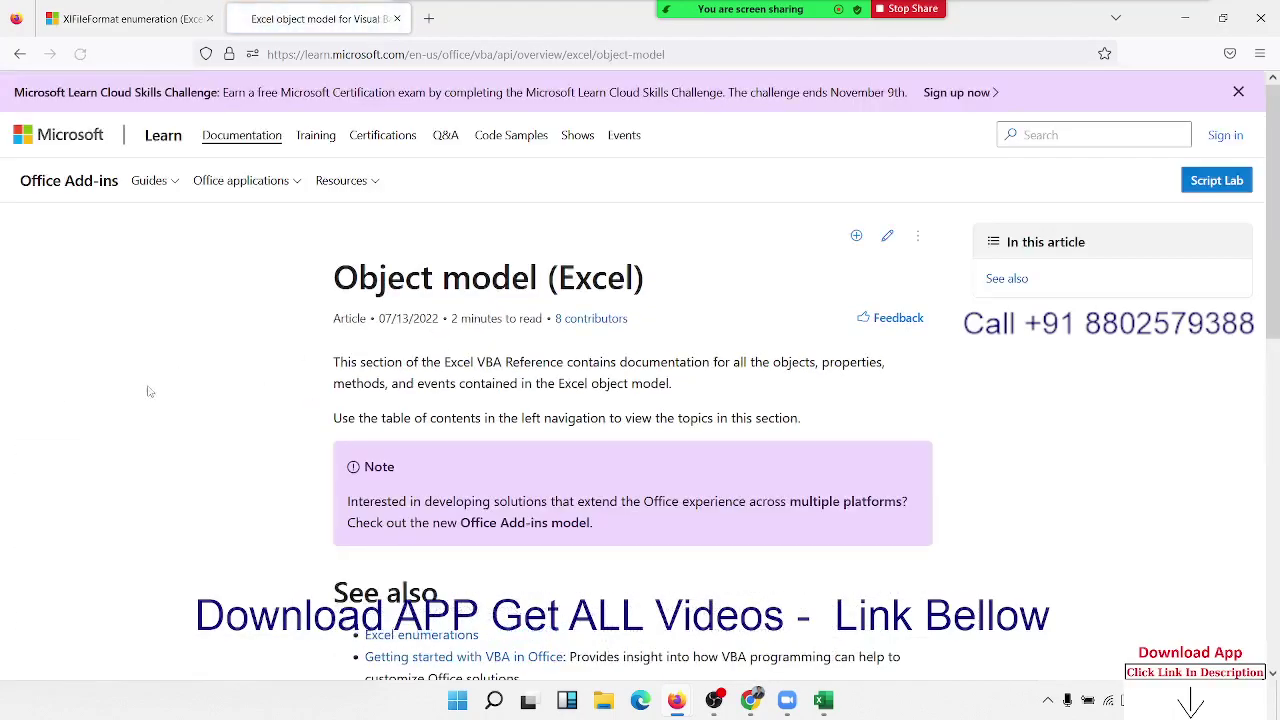
# Step: Scroll the contents down until the Workbook, Workbooks and Worksheet objects are visible
pyautogui.scroll(-10, 180, 425)
pyautogui.scroll(-10, 186, 429)
pyautogui.scroll(-10, 186, 429)
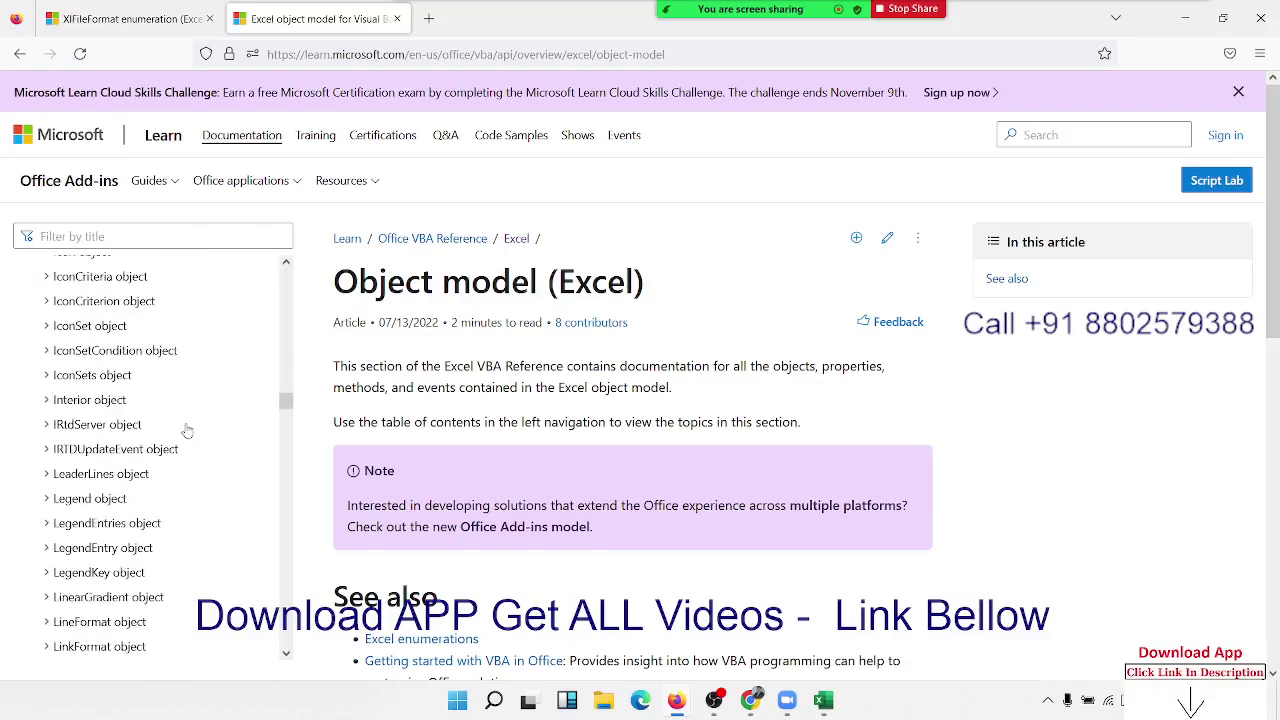
pyautogui.scroll(-10, 187, 432)
pyautogui.scroll(-10, 187, 432)
pyautogui.scroll(-10, 187, 432)
pyautogui.scroll(-10, 186, 434)
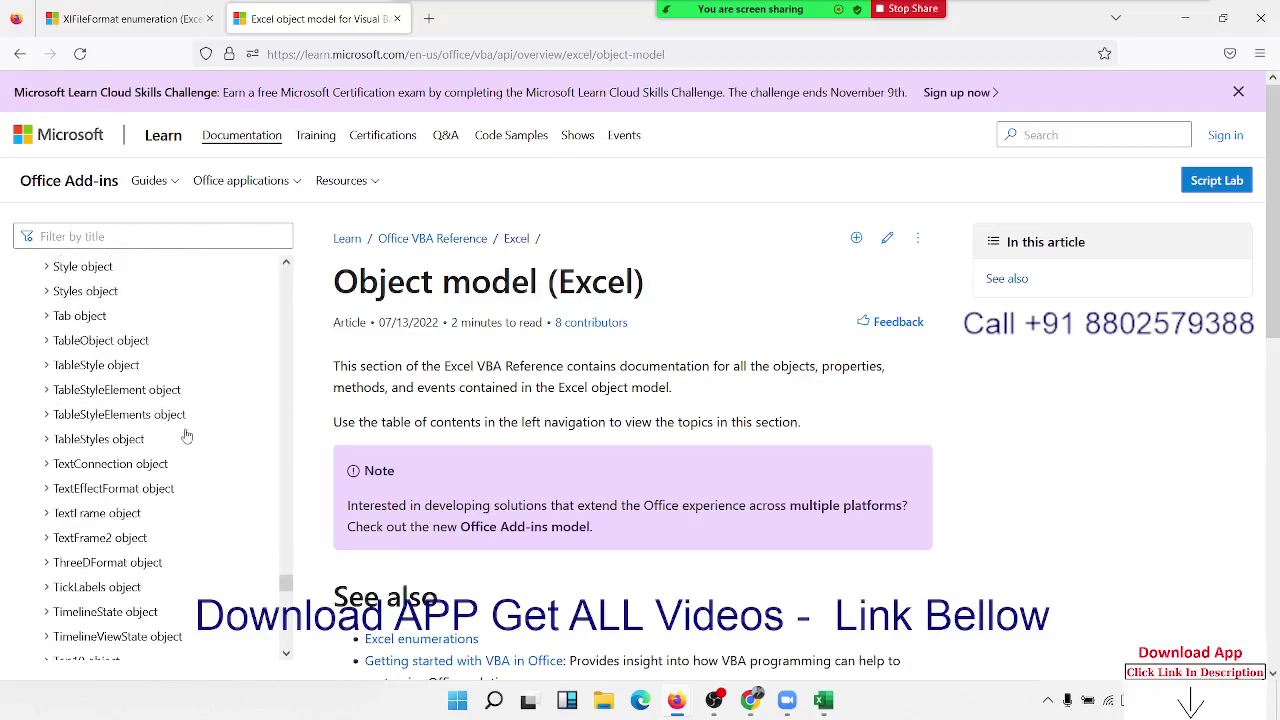
pyautogui.scroll(-10, 186, 436)
pyautogui.scroll(-2, 186, 436)
pyautogui.scroll(4, 186, 436)
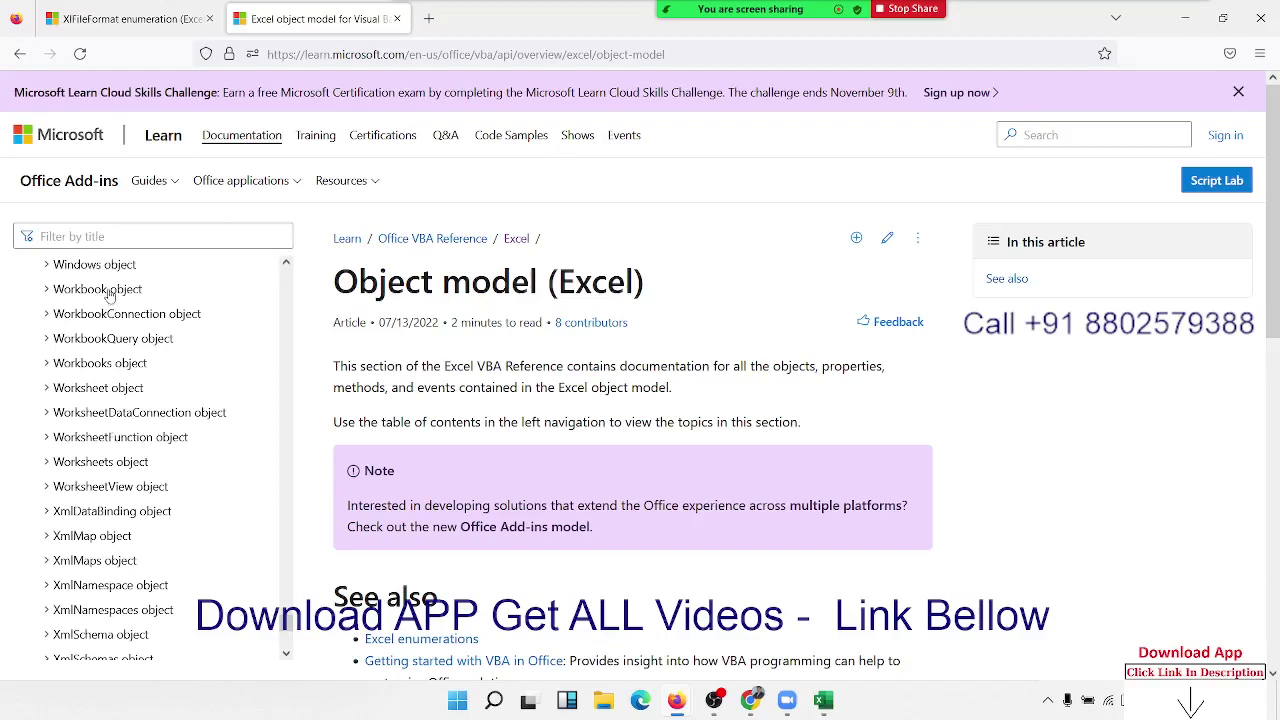
# Step: Expand the Workbook object's Methods in the contents and start scrolling the list
pyautogui.click(110, 293)
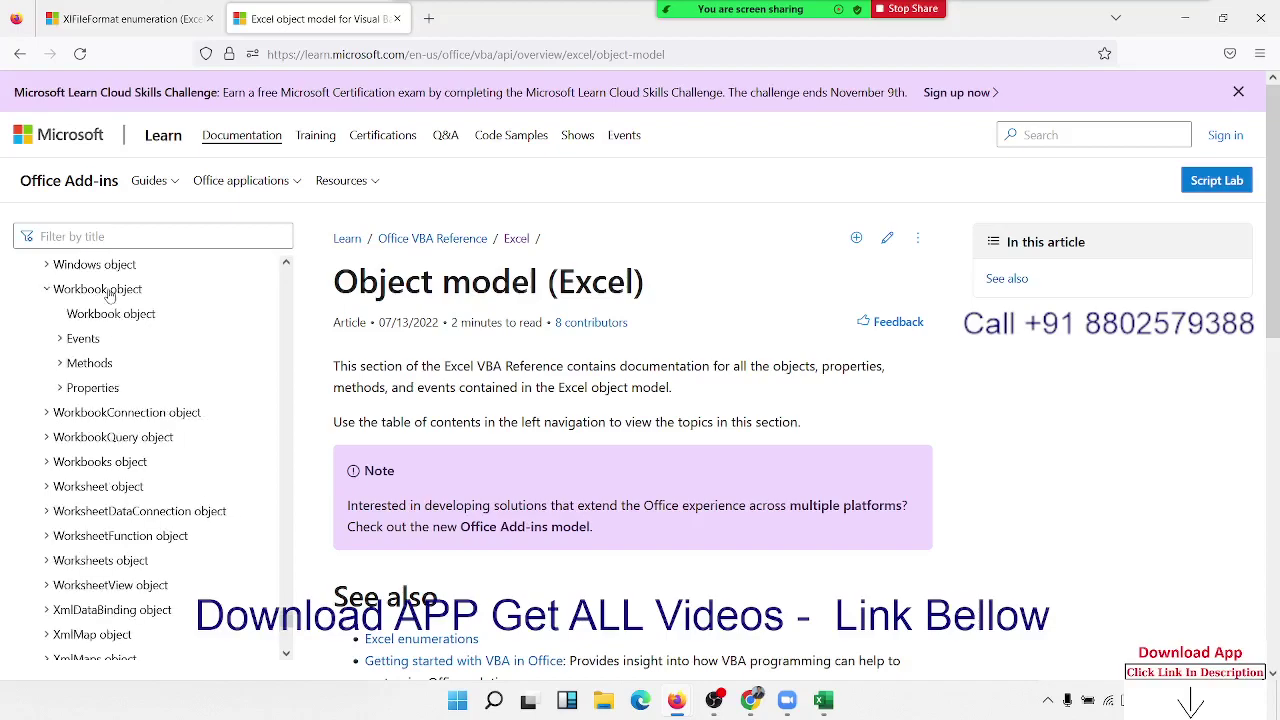
pyautogui.click(90, 364)
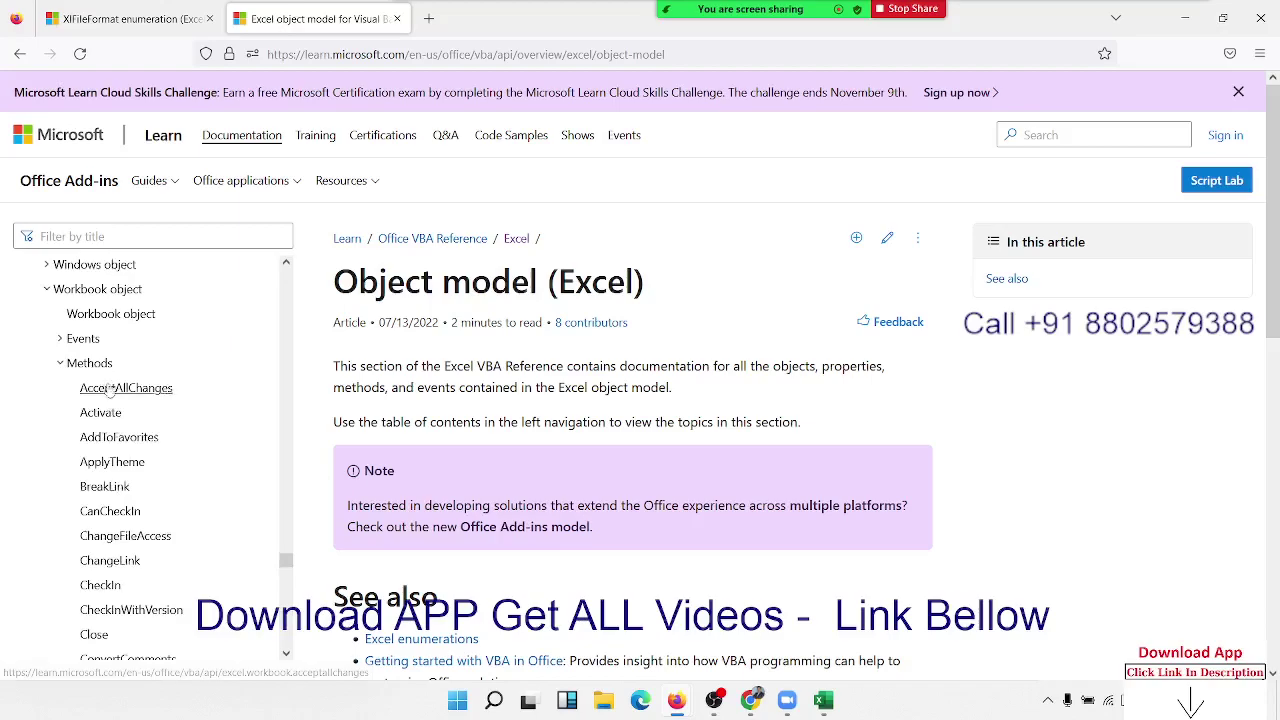
pyautogui.scroll(-2, 150, 432)
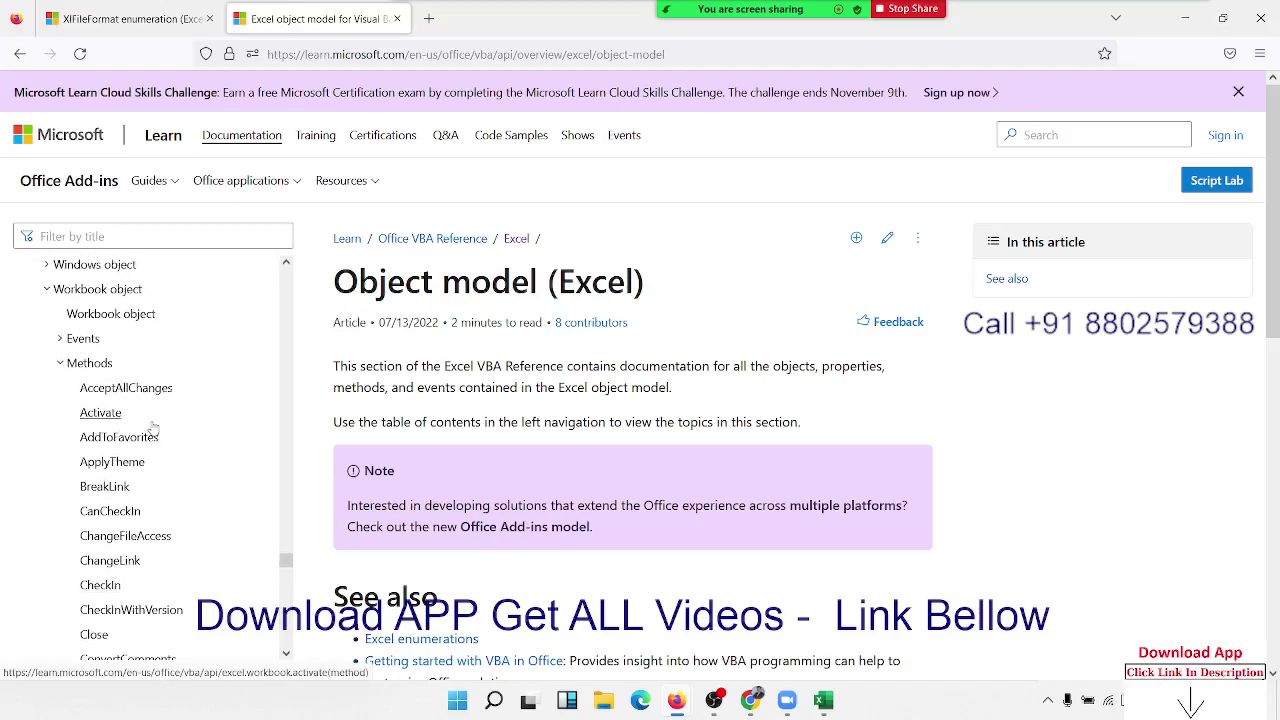
pyautogui.scroll(-2, 150, 425)
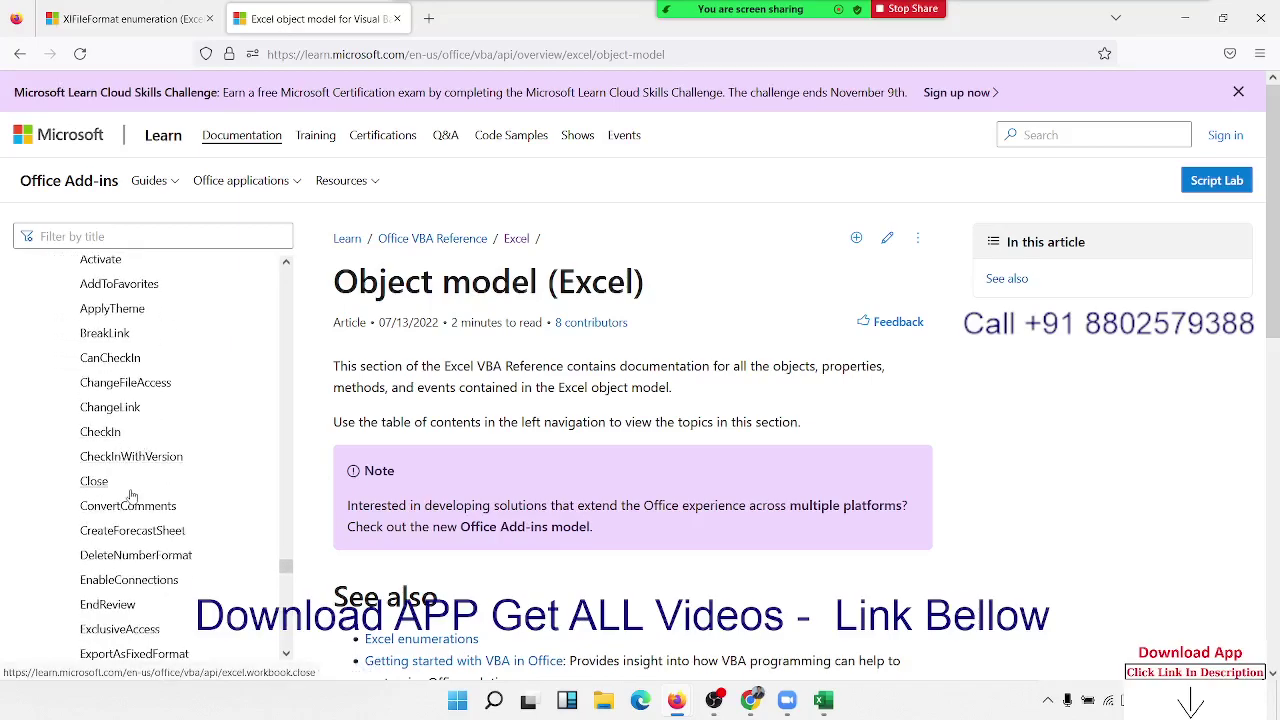
pyautogui.scroll(-3, 140, 470)
pyautogui.scroll(-3, 133, 495)
pyautogui.scroll(-2, 133, 510)
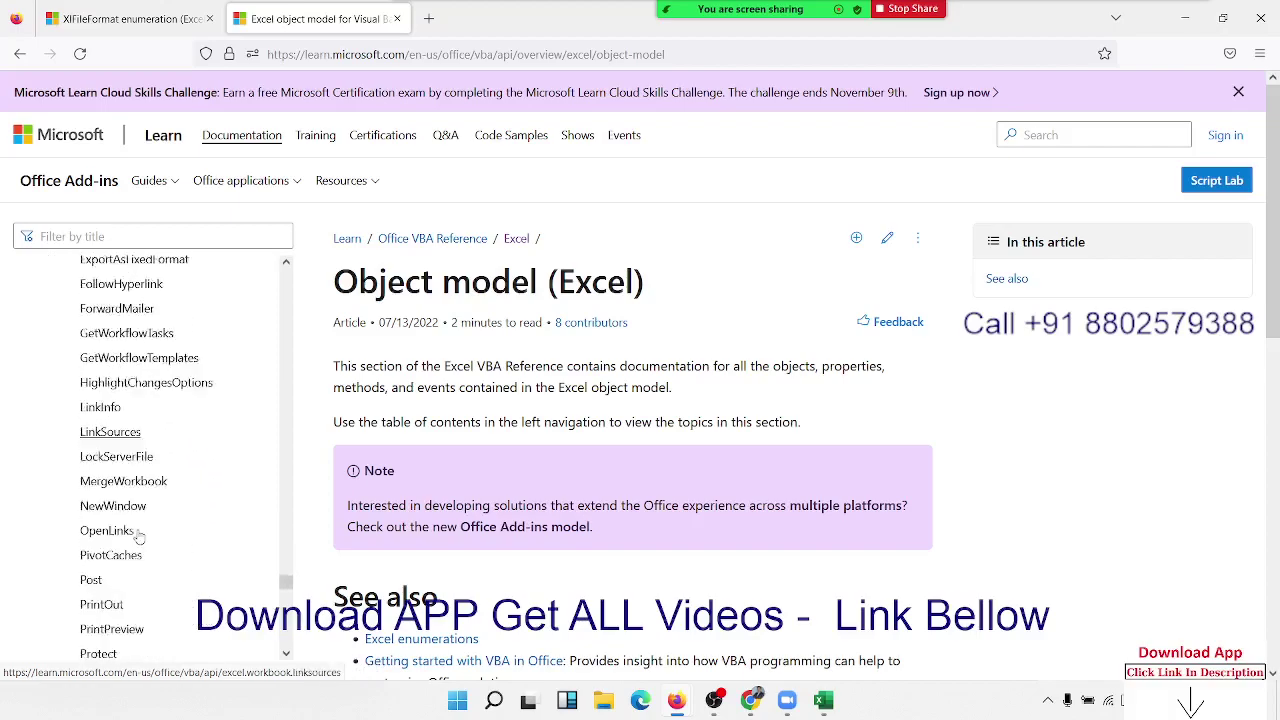
pyautogui.scroll(-1, 133, 530)
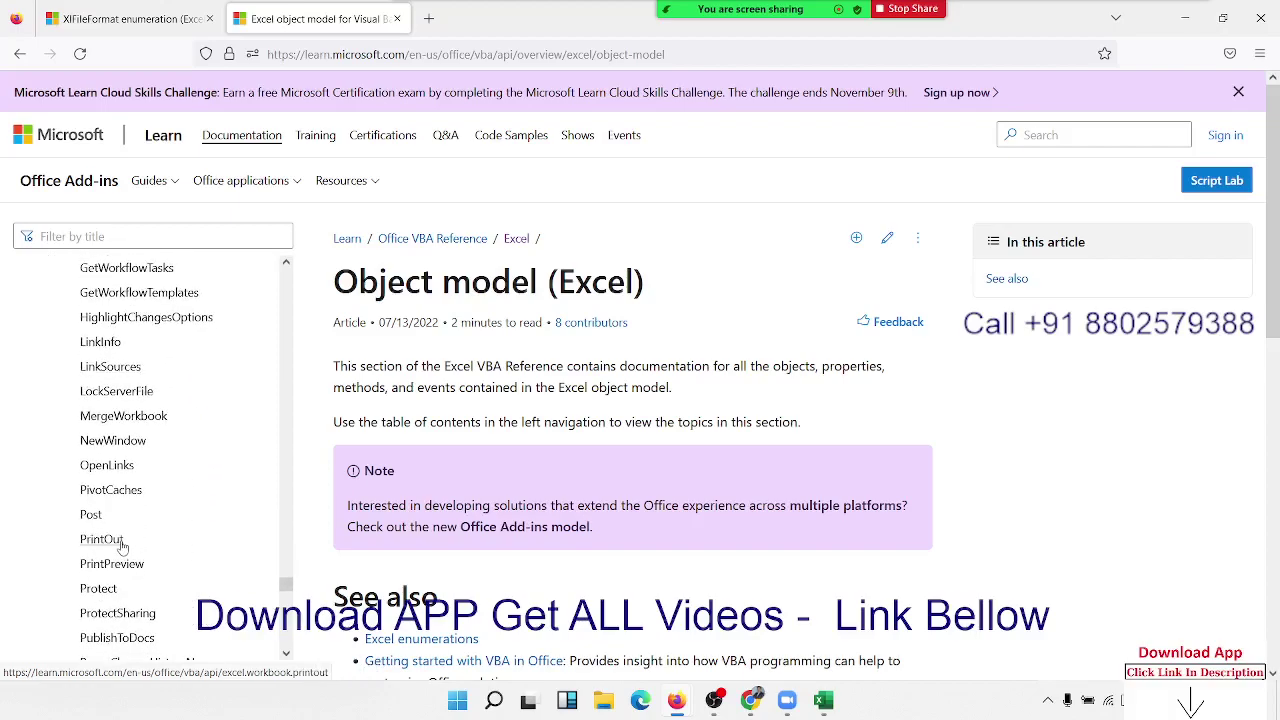
pyautogui.scroll(-3, 117, 595)
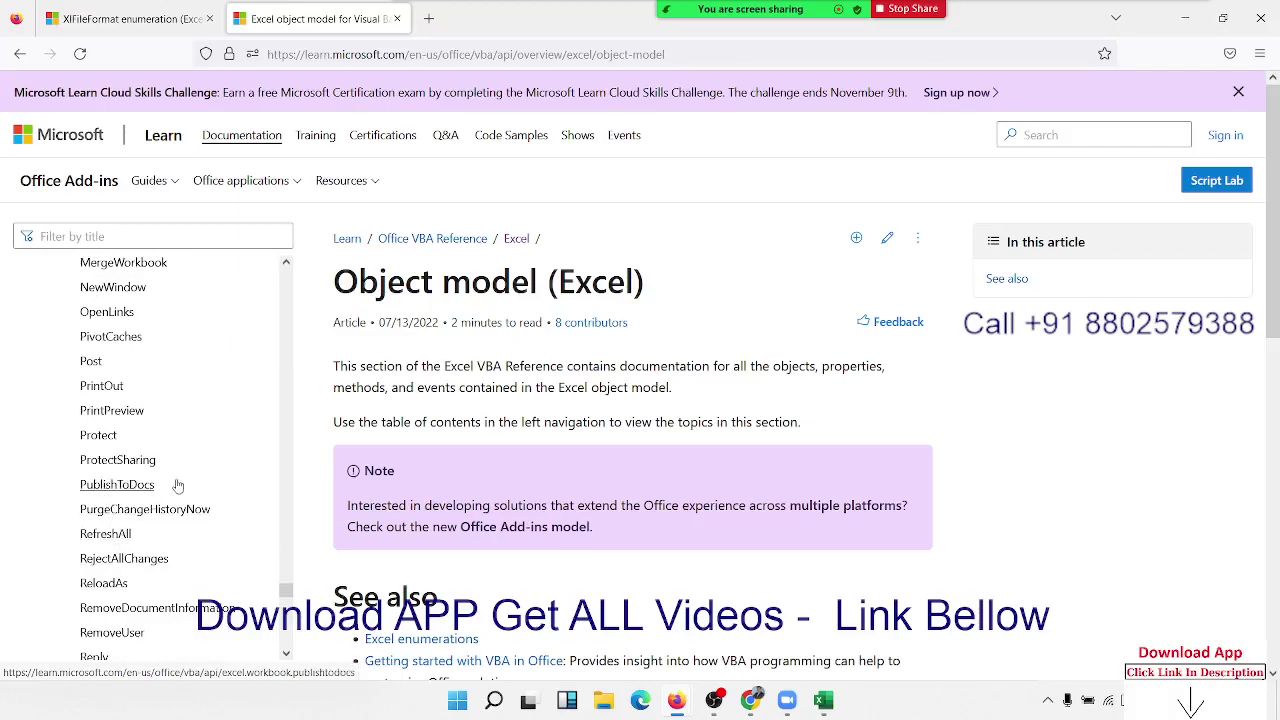
pyautogui.scroll(-3, 158, 532)
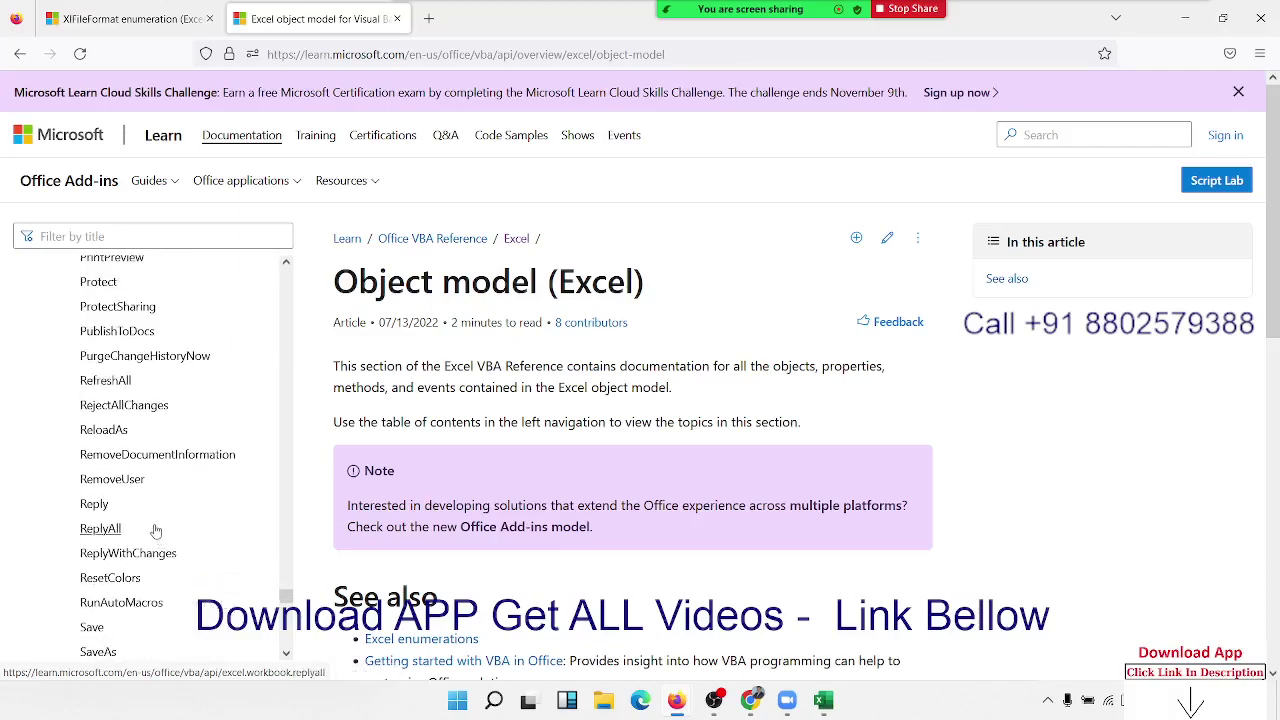
# Step: Scroll the Workbook methods list down through SaveAs to XmlImport
pyautogui.scroll(-3, 148, 490)
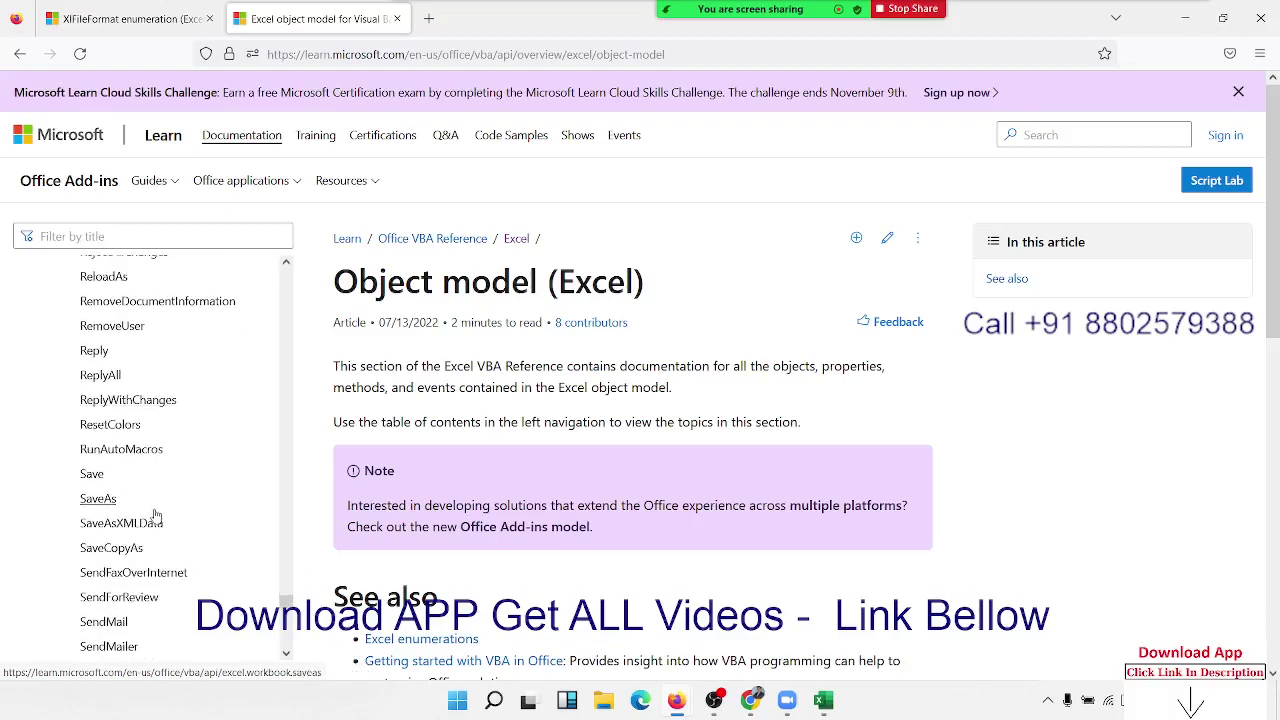
pyautogui.scroll(-3, 178, 519)
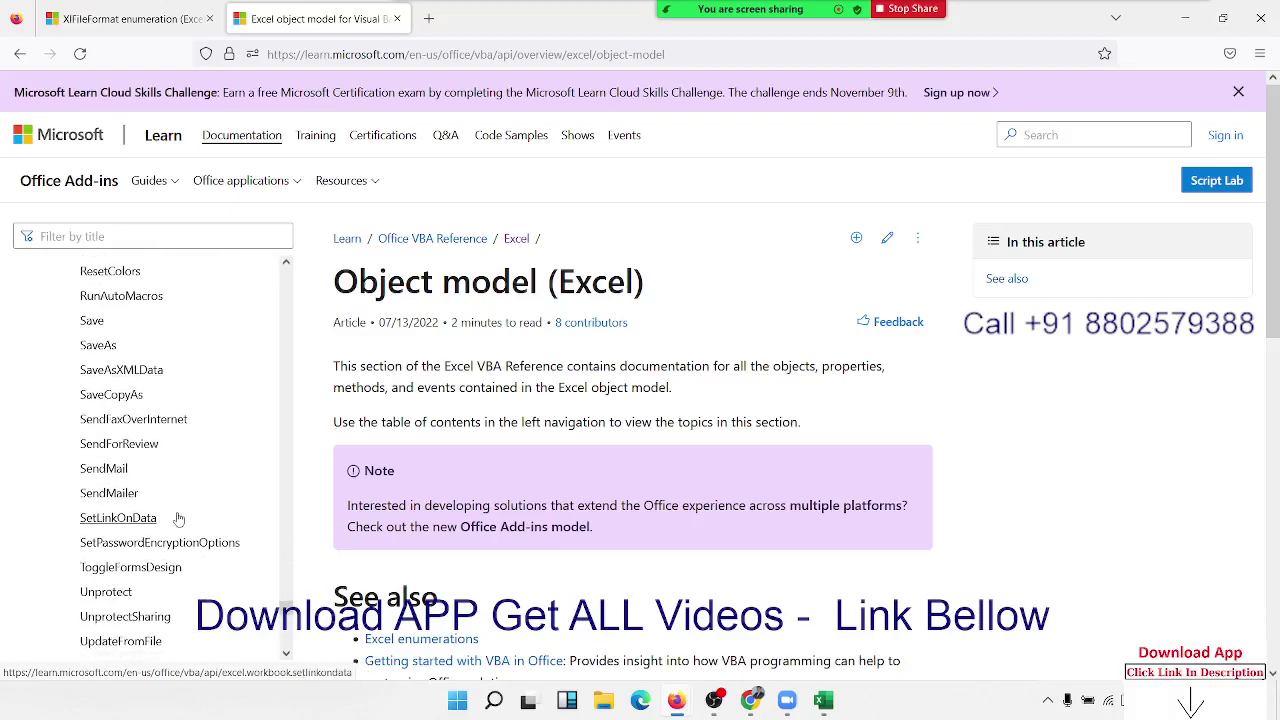
pyautogui.scroll(-3, 178, 519)
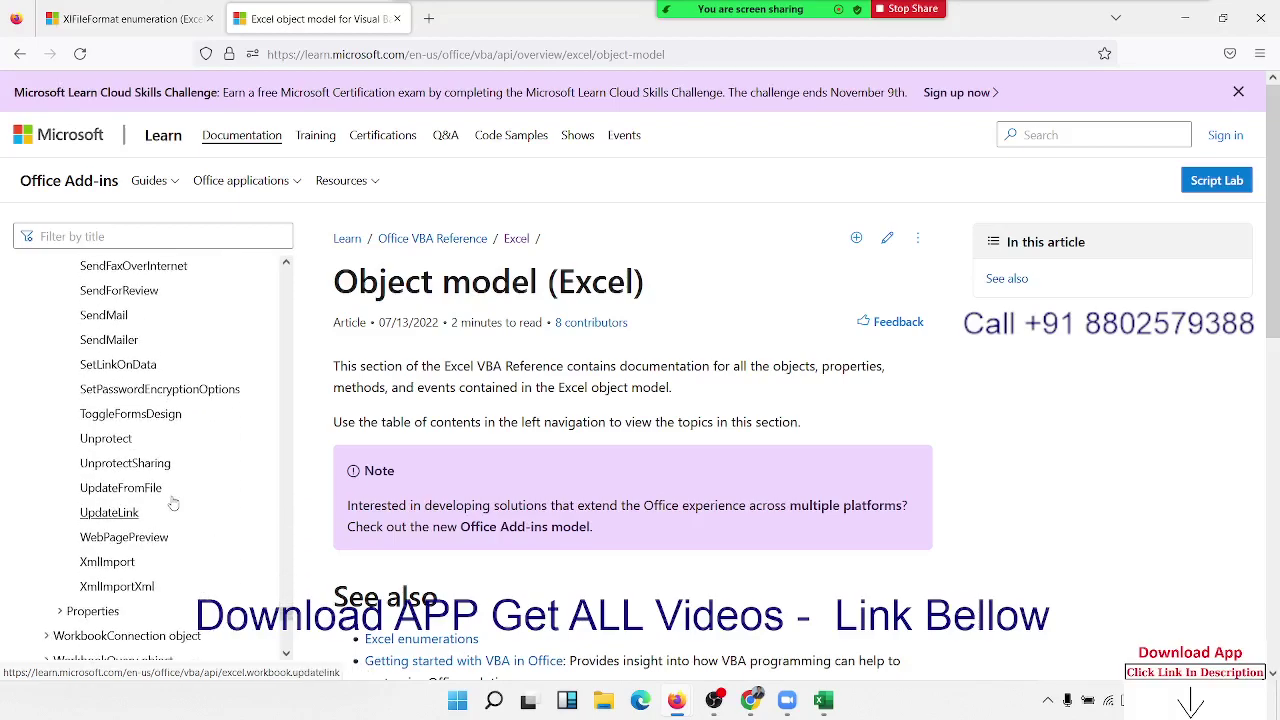
pyautogui.scroll(-3, 158, 560)
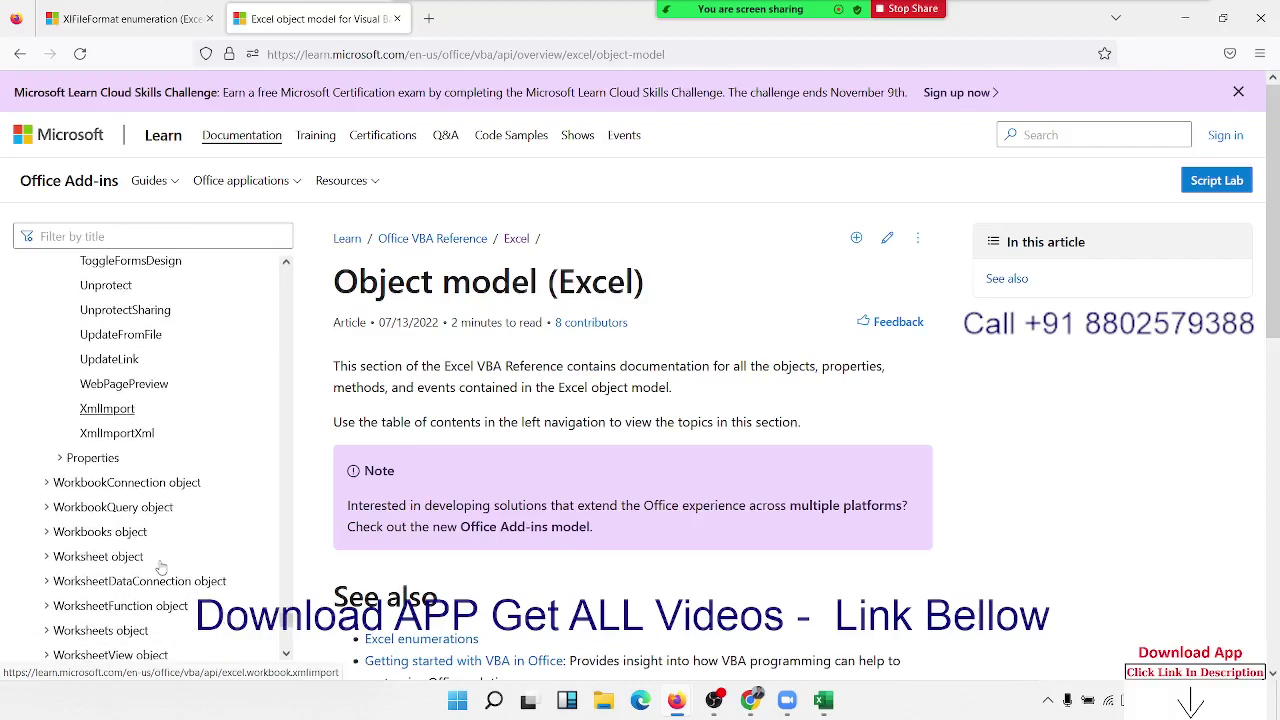
pyautogui.scroll(1, 136, 510)
pyautogui.scroll(4, 136, 510)
pyautogui.scroll(12, 136, 510)
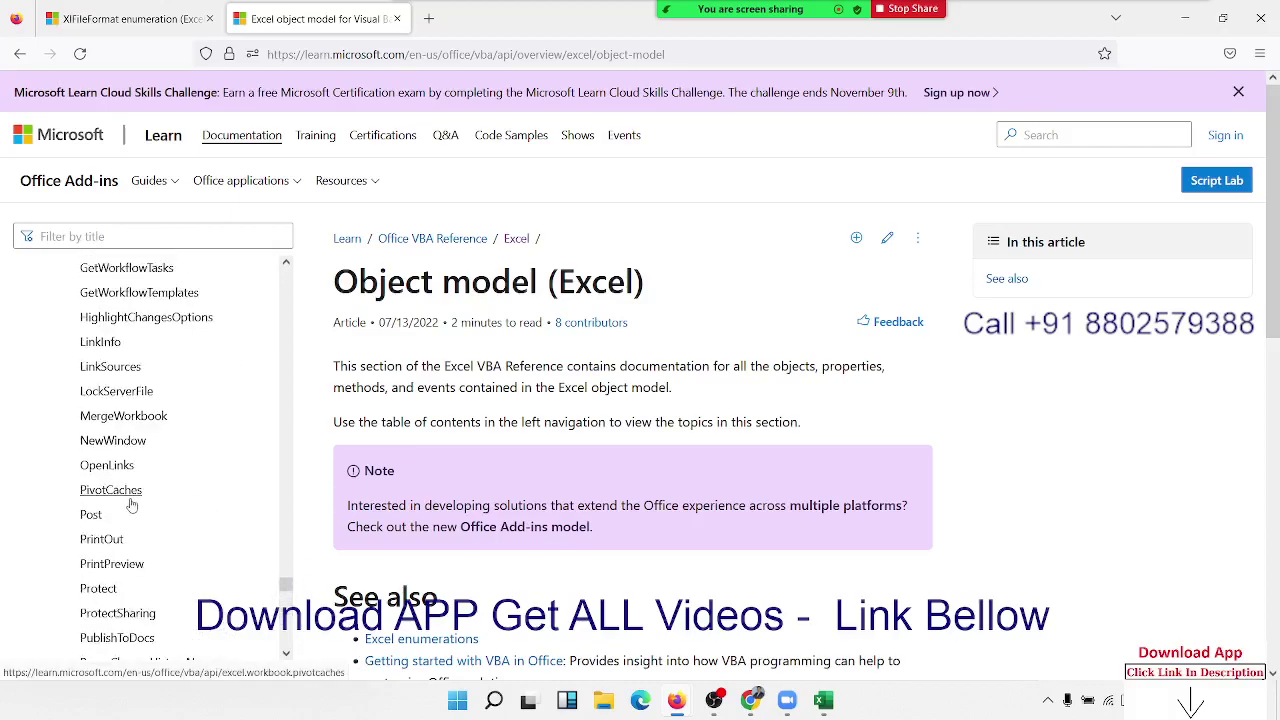
pyautogui.scroll(12, 136, 510)
pyautogui.scroll(9, 131, 503)
pyautogui.scroll(-6, 131, 503)
pyautogui.scroll(-6, 131, 503)
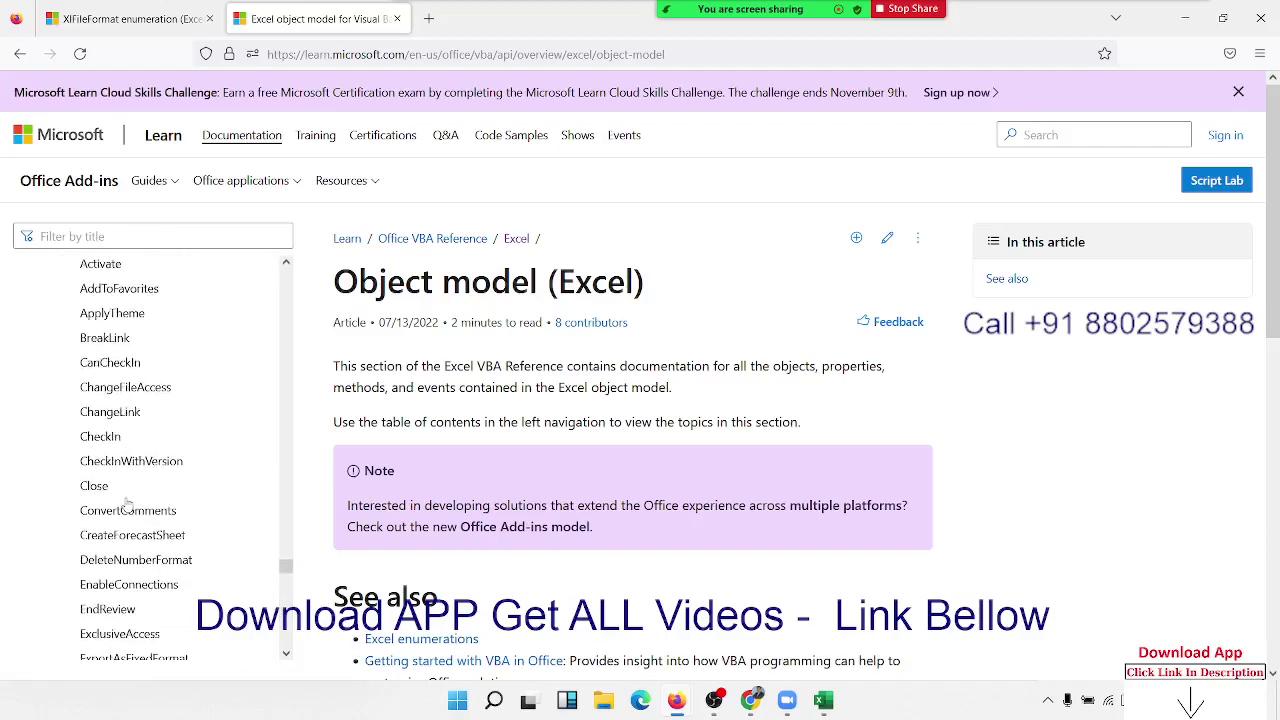
pyautogui.scroll(-3, 131, 503)
pyautogui.scroll(-3, 125, 502)
pyautogui.scroll(-6, 118, 540)
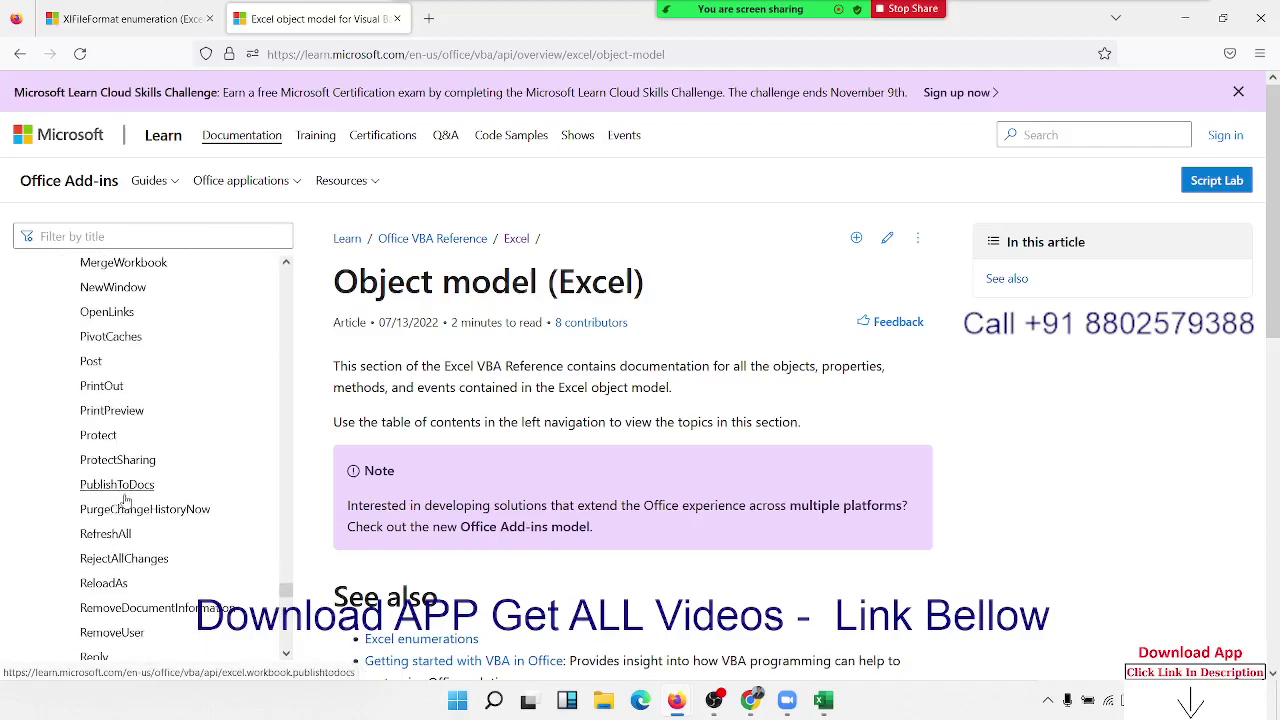
pyautogui.click(100, 440)
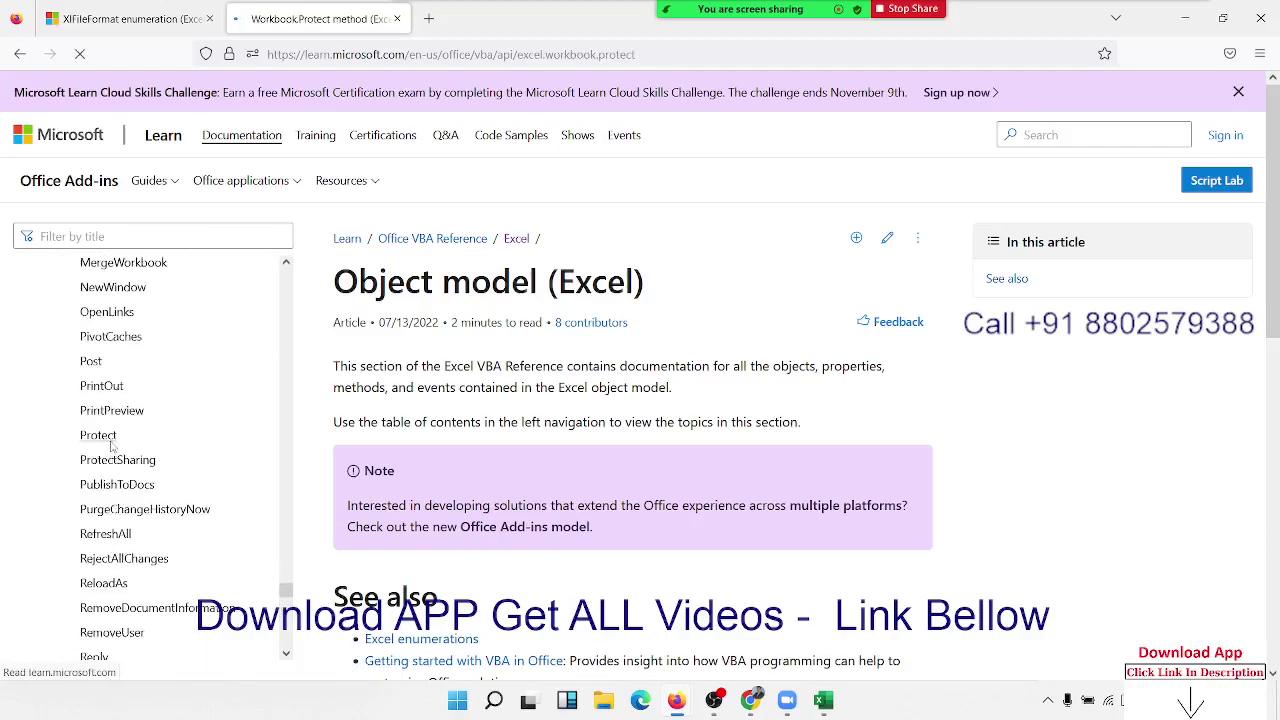
pyautogui.scroll(-3, 472, 447)
pyautogui.scroll(-5, 649, 467)
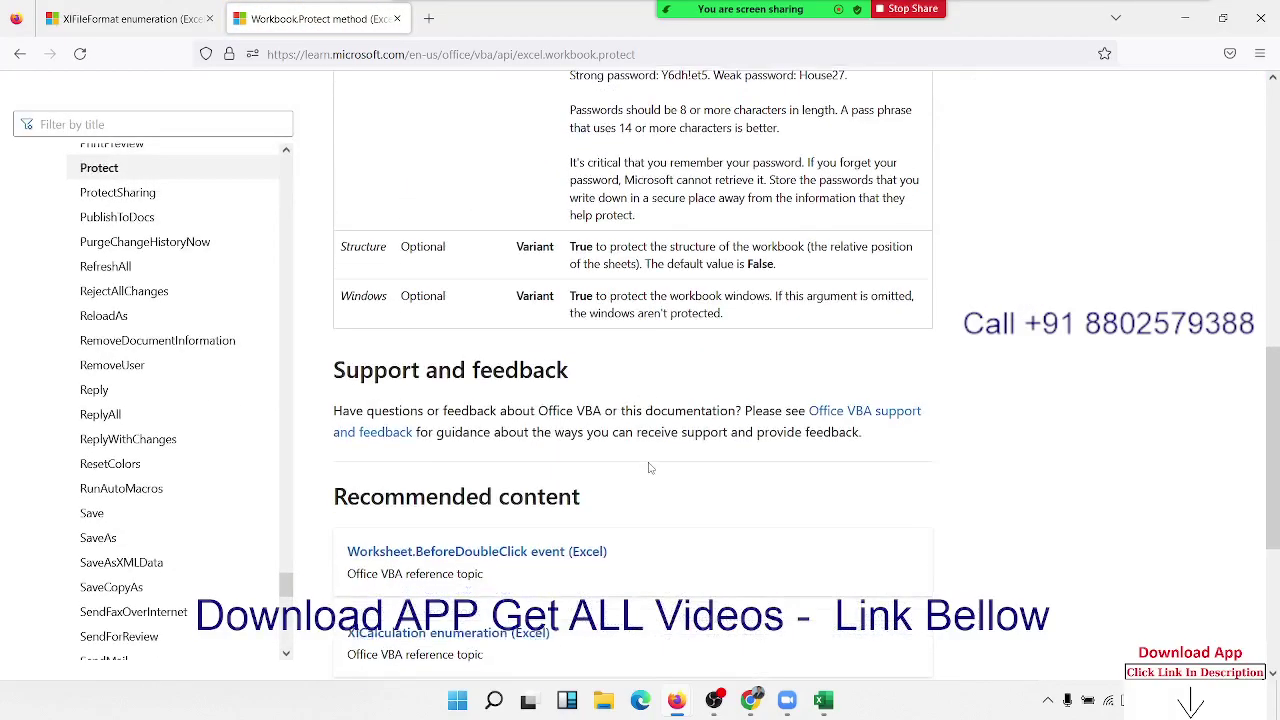
pyautogui.scroll(-2, 649, 467)
pyautogui.scroll(3, 649, 467)
pyautogui.scroll(2, 649, 467)
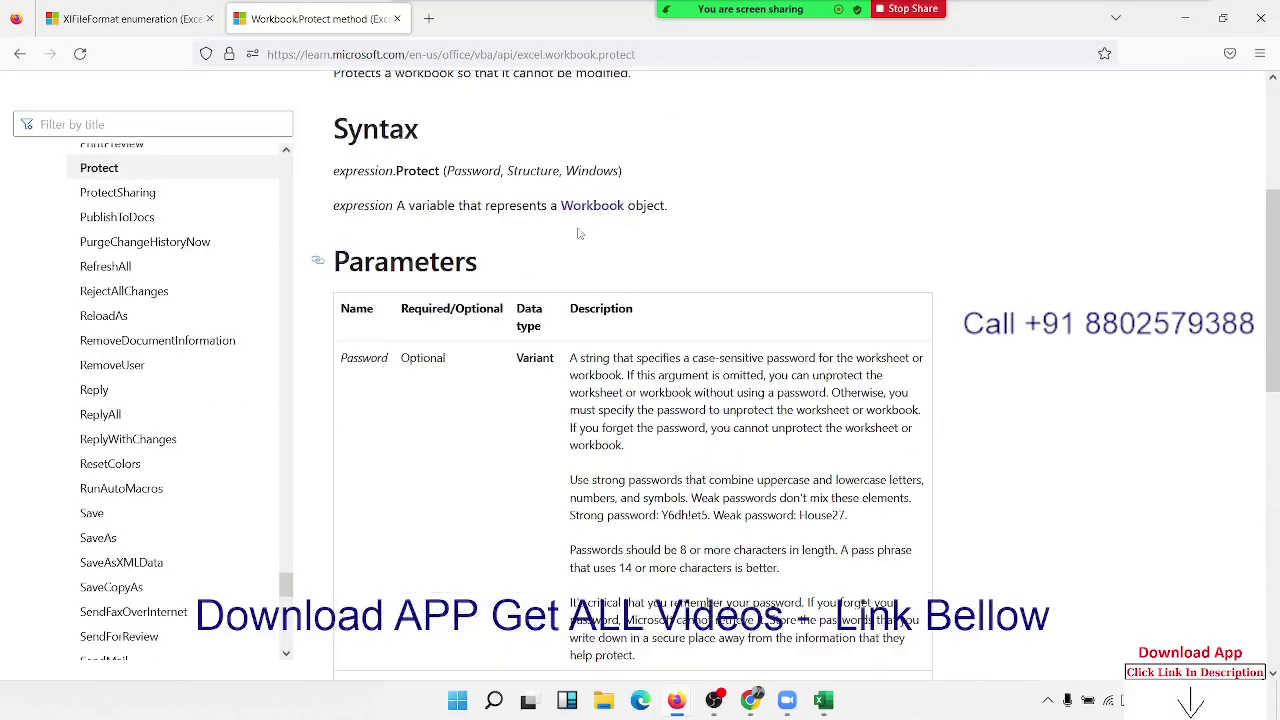
pyautogui.scroll(-5, 614, 398)
pyautogui.scroll(-3, 614, 405)
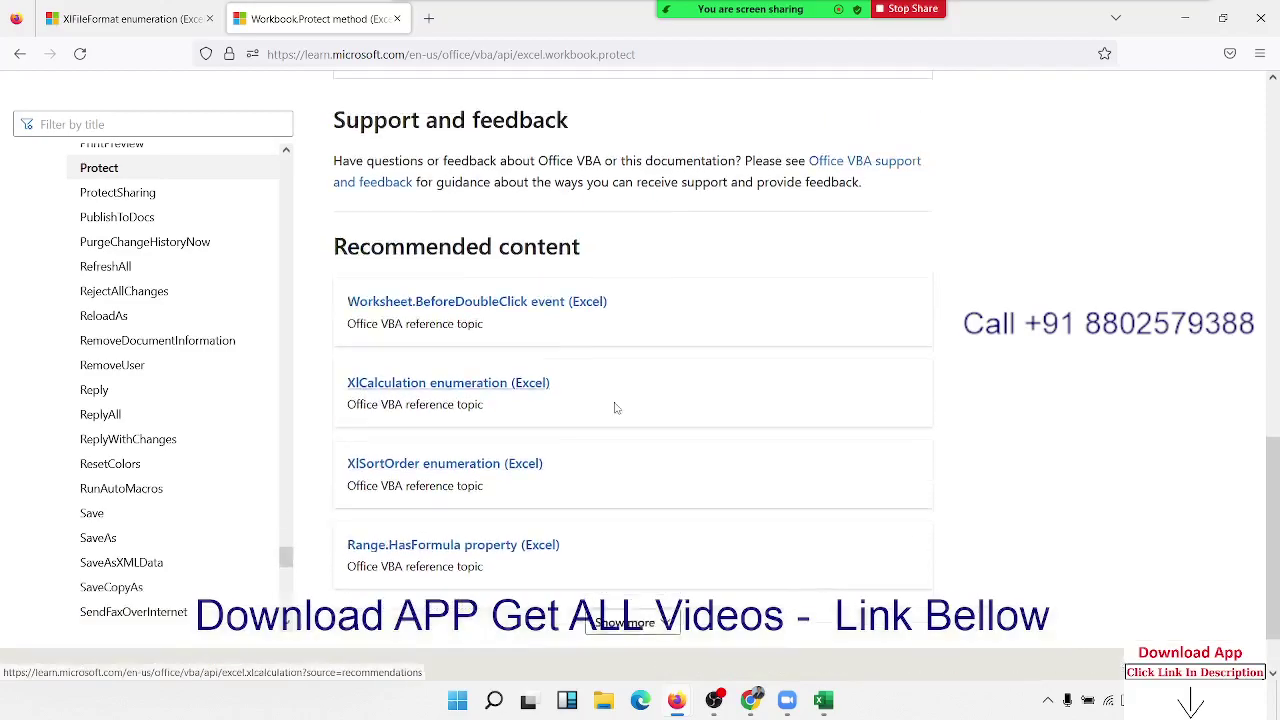
pyautogui.scroll(1, 616, 408)
pyautogui.scroll(2, 616, 408)
pyautogui.scroll(1, 610, 400)
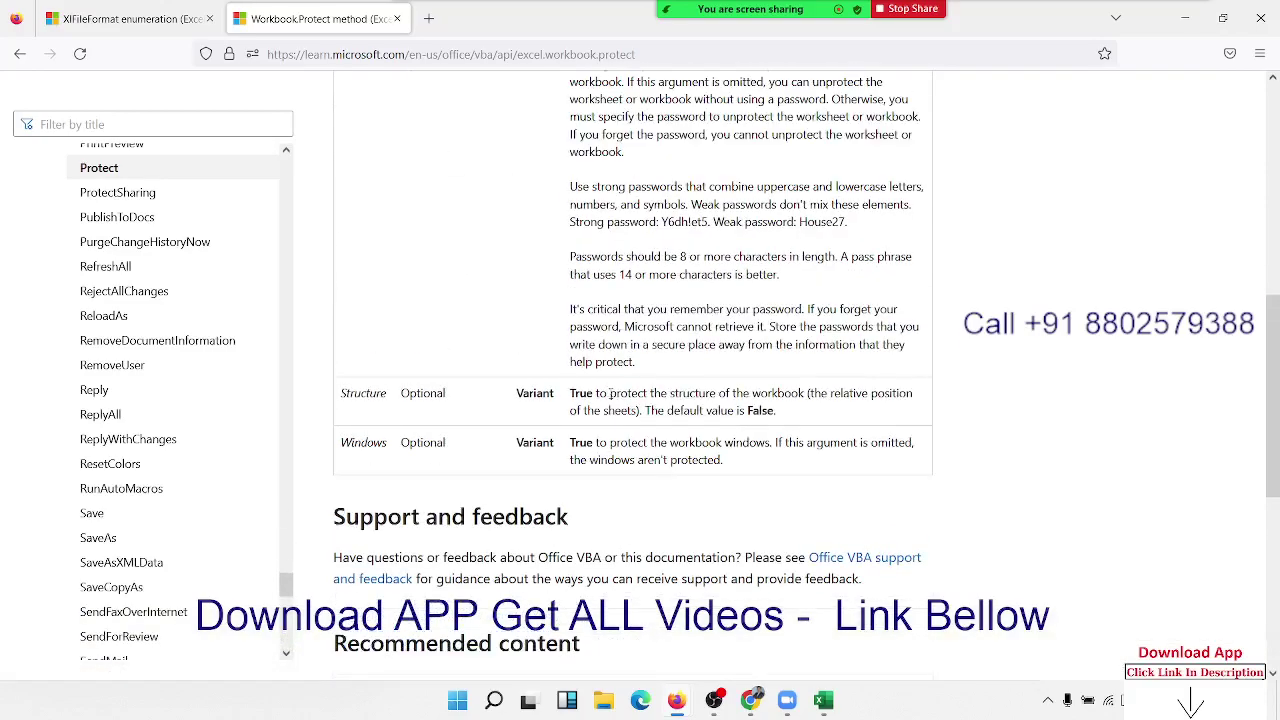
pyautogui.scroll(5, 604, 391)
pyautogui.scroll(-2, 607, 397)
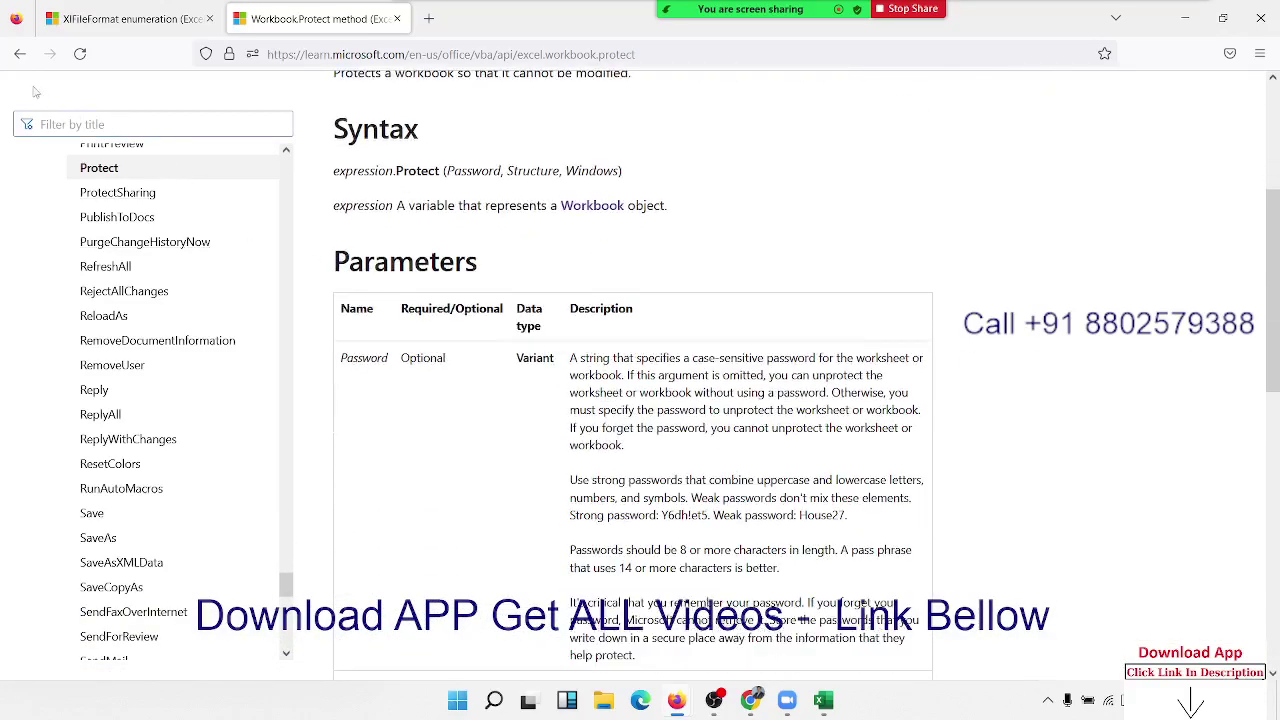
pyautogui.click(20, 56)
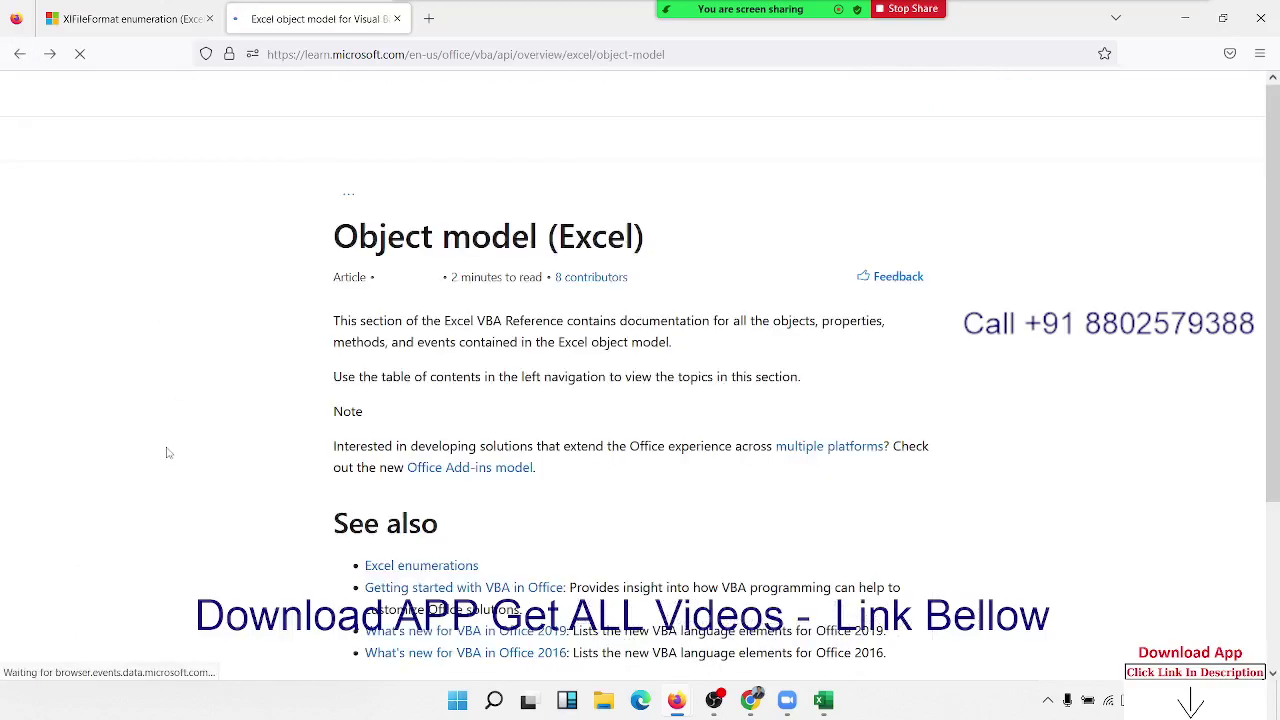